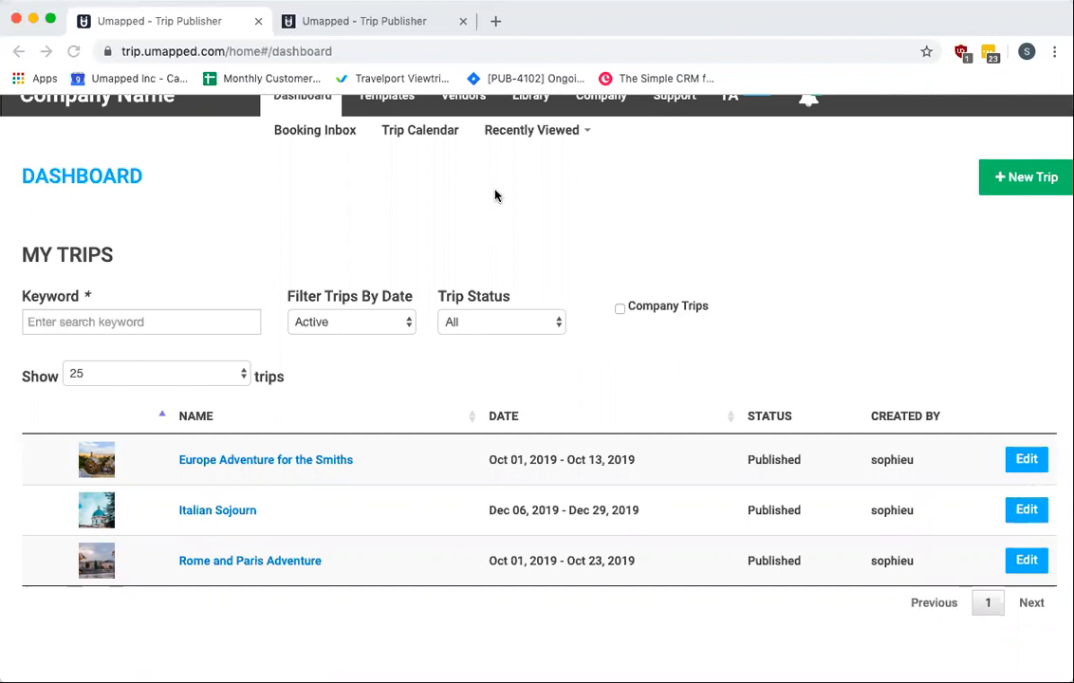
Switch between the old dashboard tab and the new dashboard tab to compare them
click(540, 426)
click(400, 28)
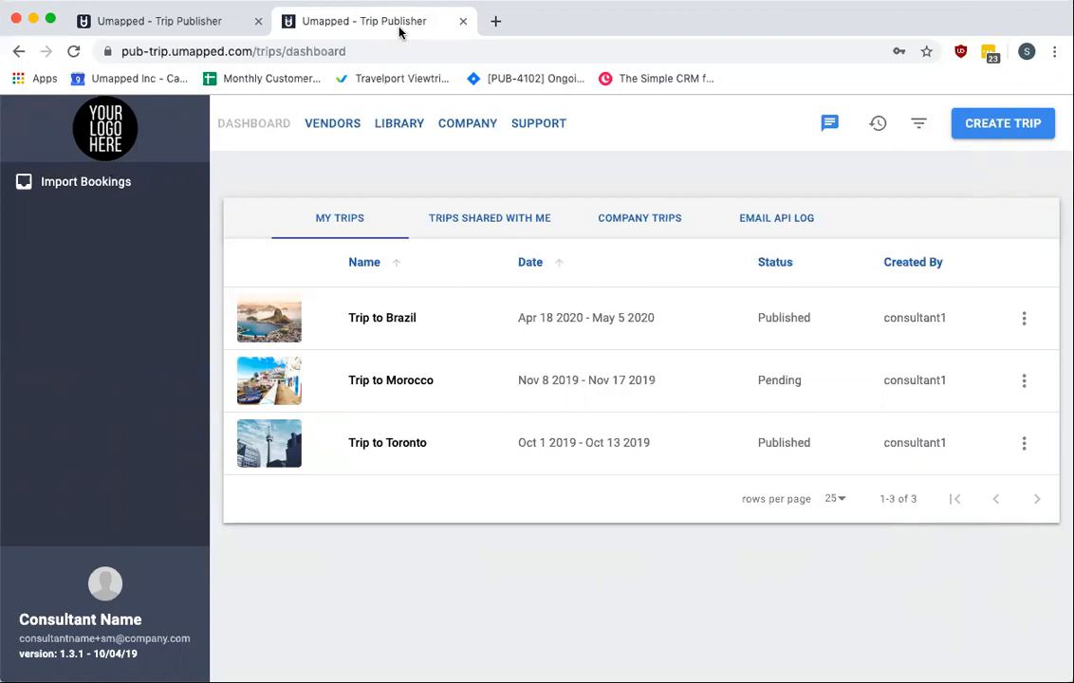
click(140, 20)
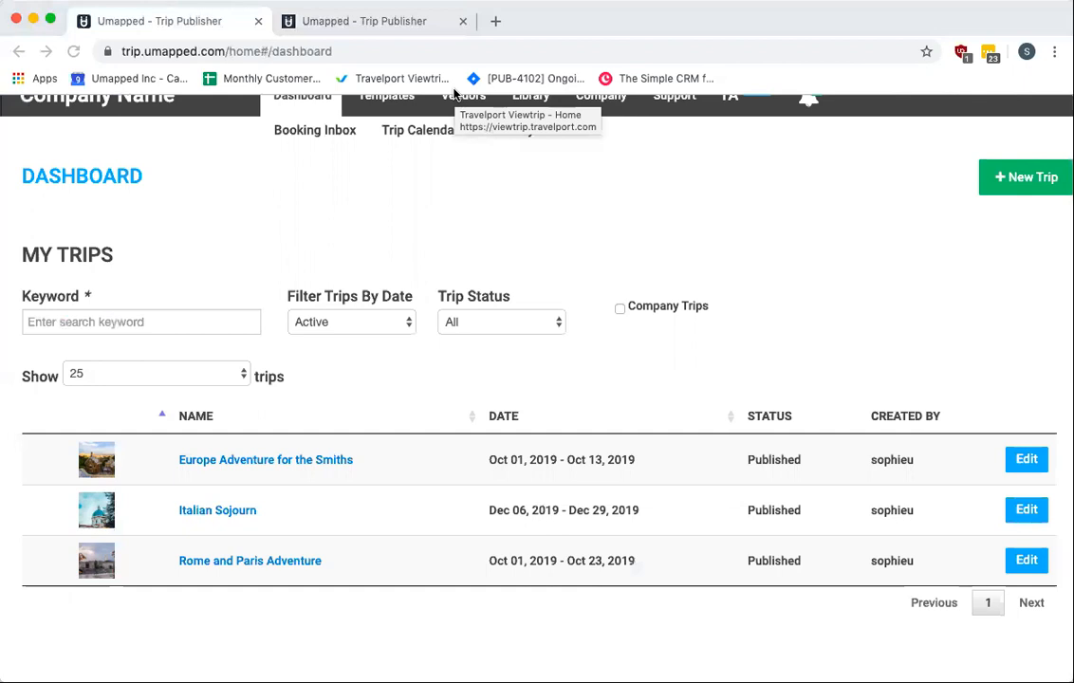
Scroll through the old dashboard's My Trips, Shared Trips and Email API Activity sections
scroll(714, 264, up, 1)
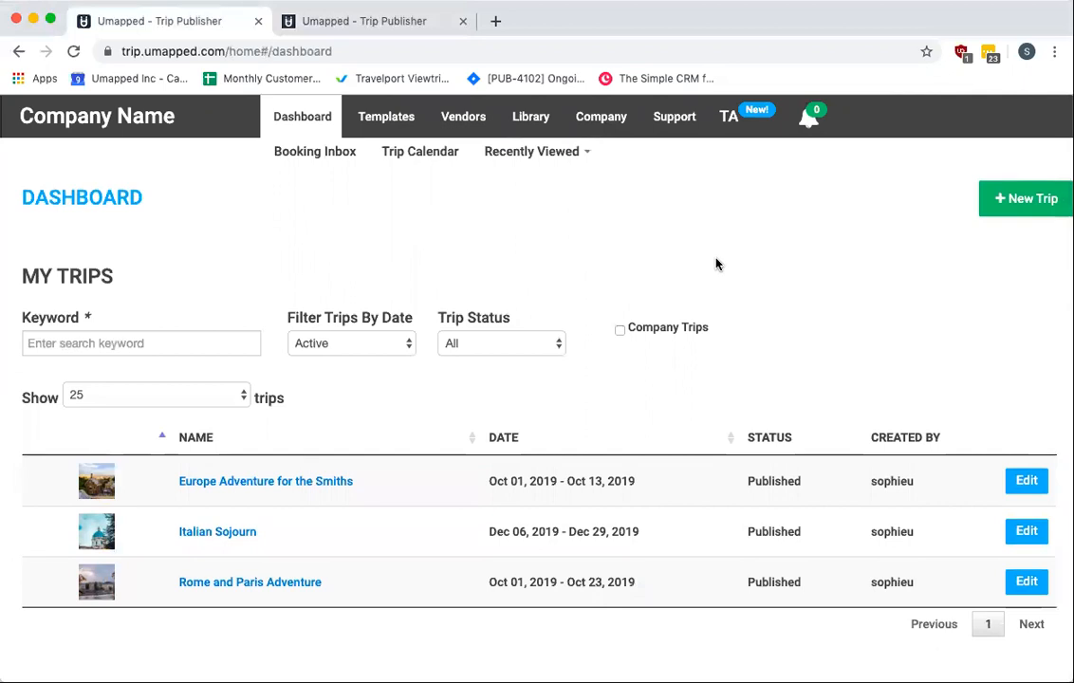
scroll(703, 365, down, 3)
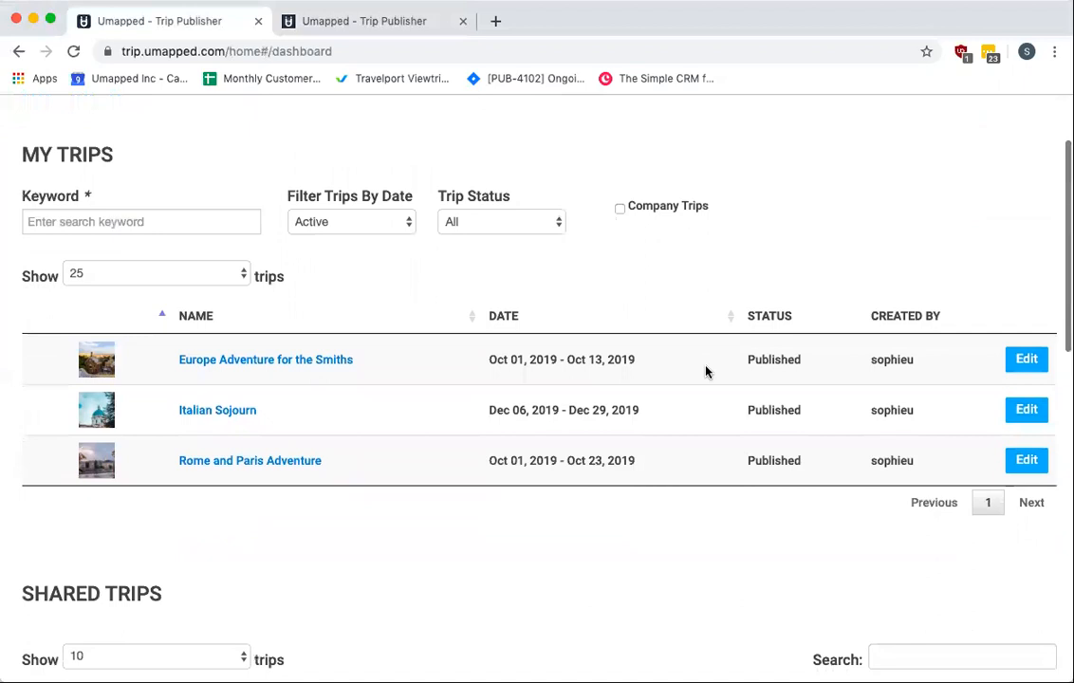
scroll(706, 371, down, 6)
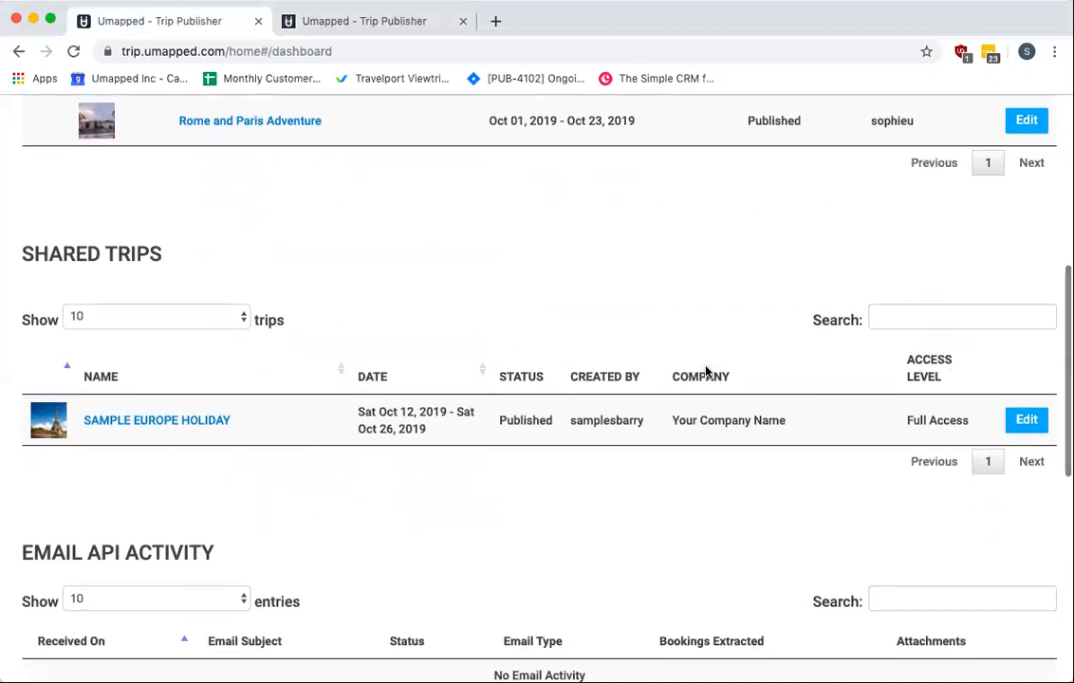
scroll(706, 371, down, 2)
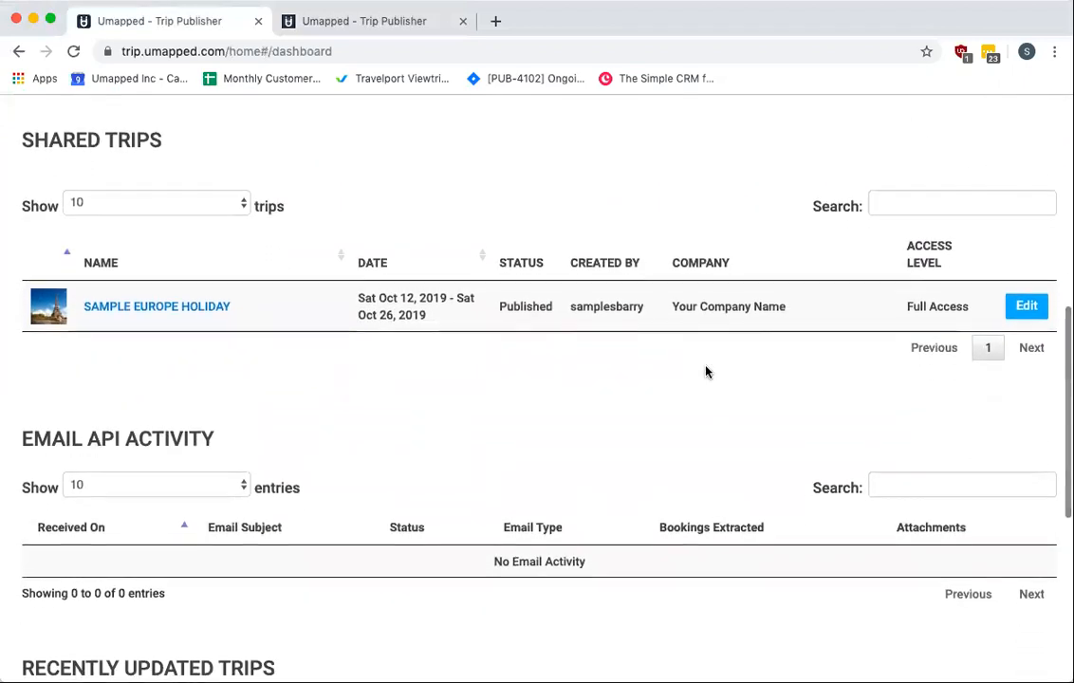
scroll(706, 372, down, 6)
scroll(706, 373, up, 2)
scroll(706, 373, up, 8)
scroll(706, 370, up, 5)
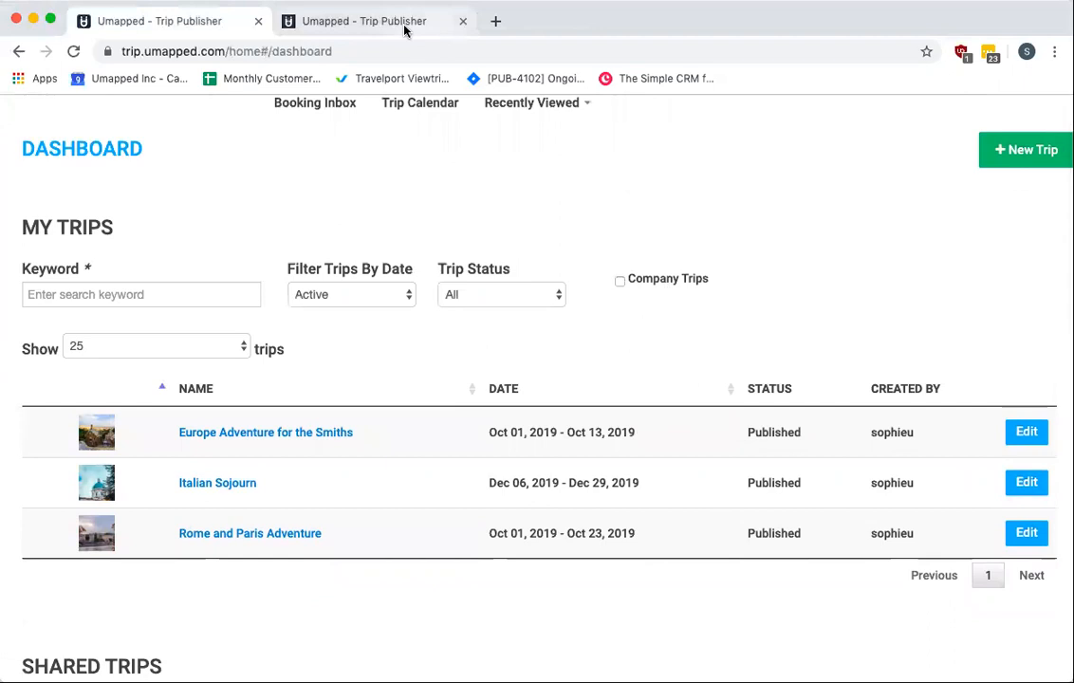
Switch to the new dashboard and browse its My Trips, Trips Shared With Me and Company Trips tabs and Support menu
click(404, 25)
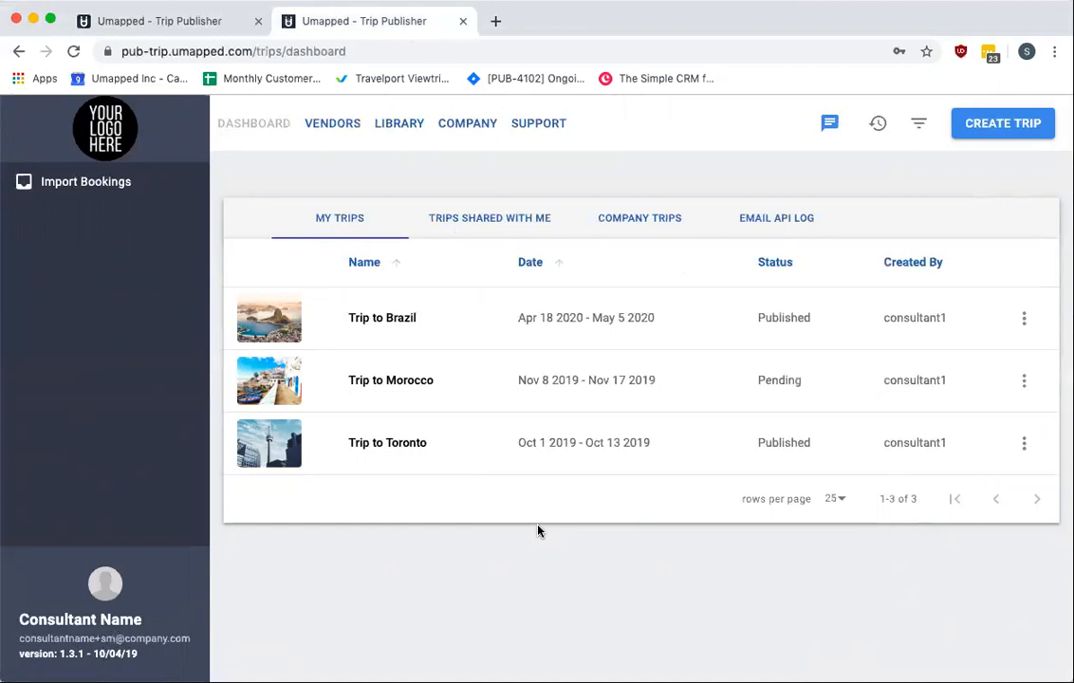
click(482, 225)
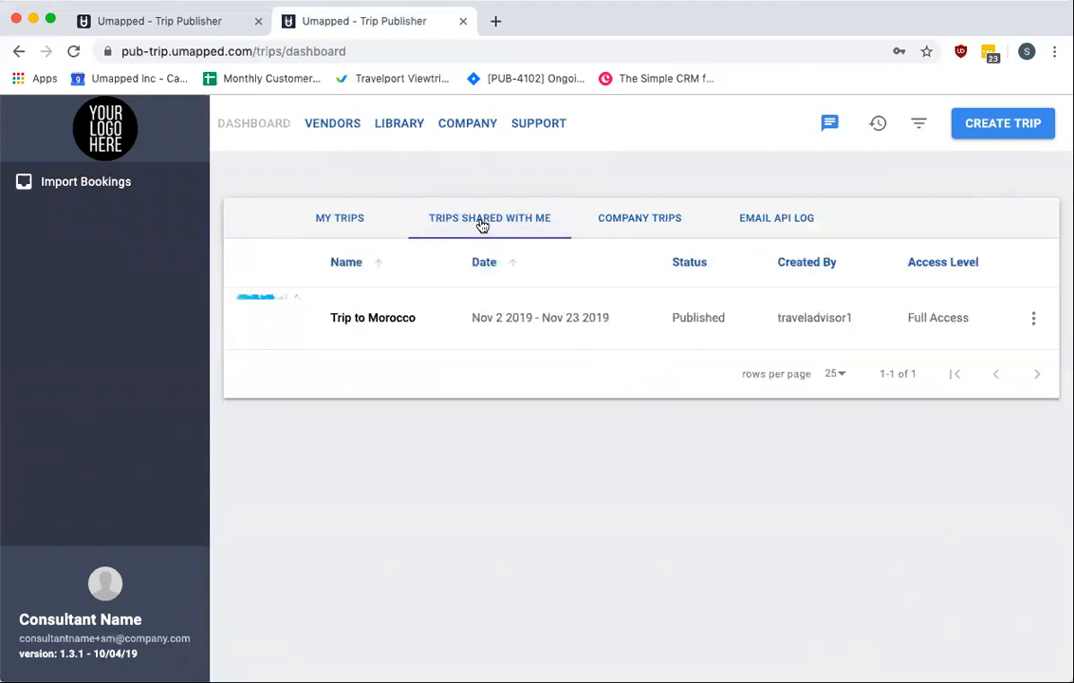
click(600, 216)
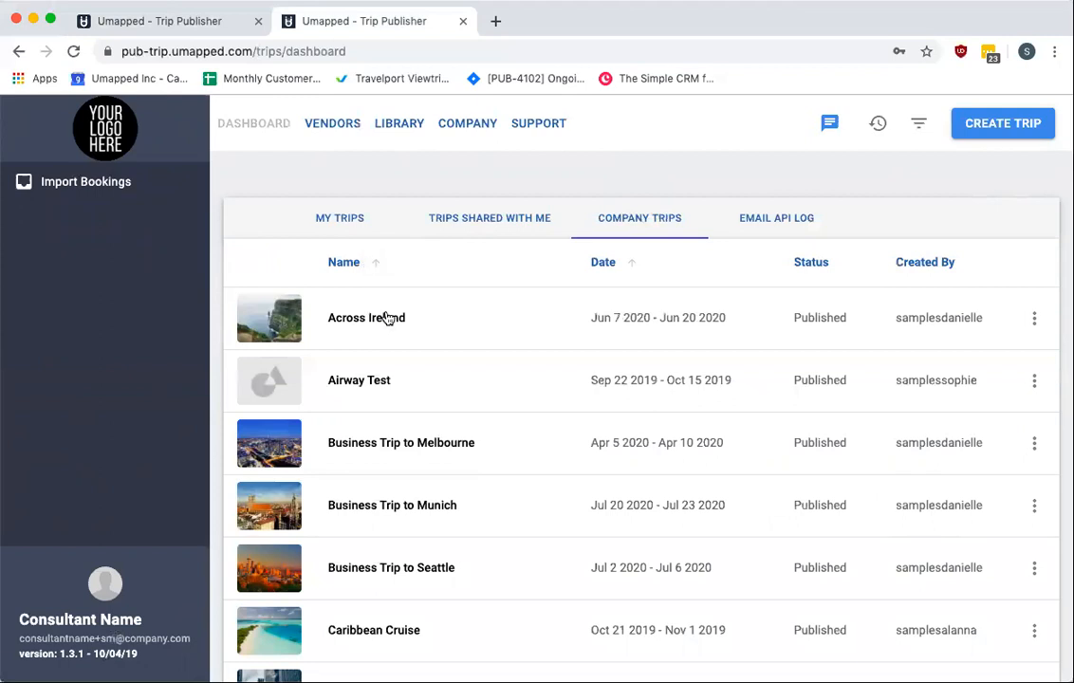
click(341, 226)
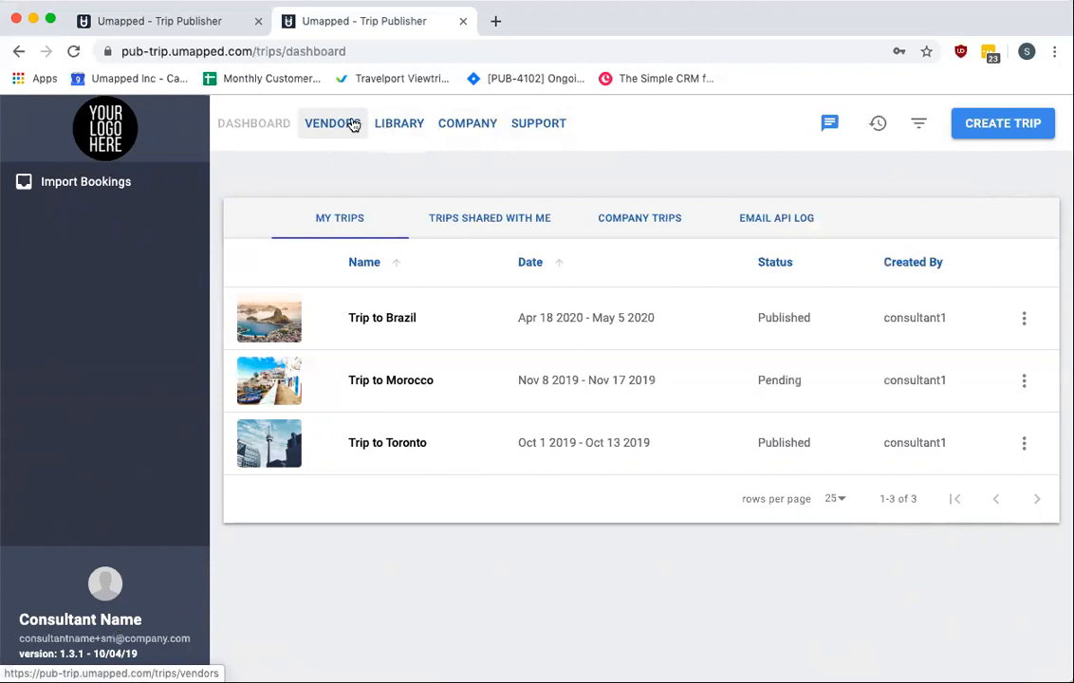
click(552, 118)
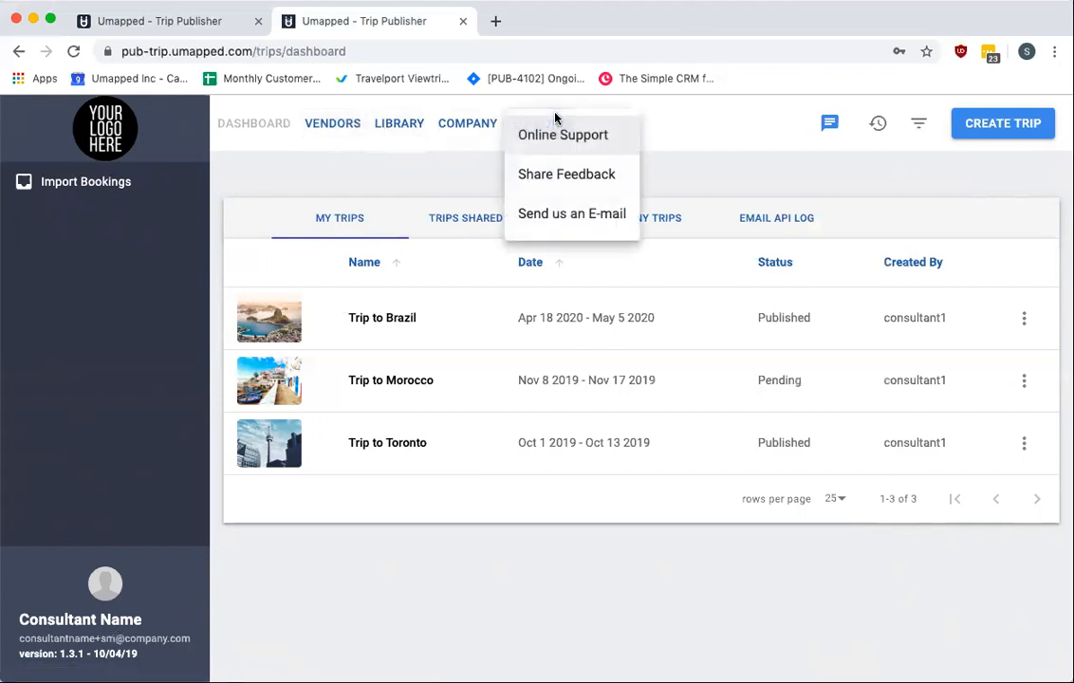
click(389, 183)
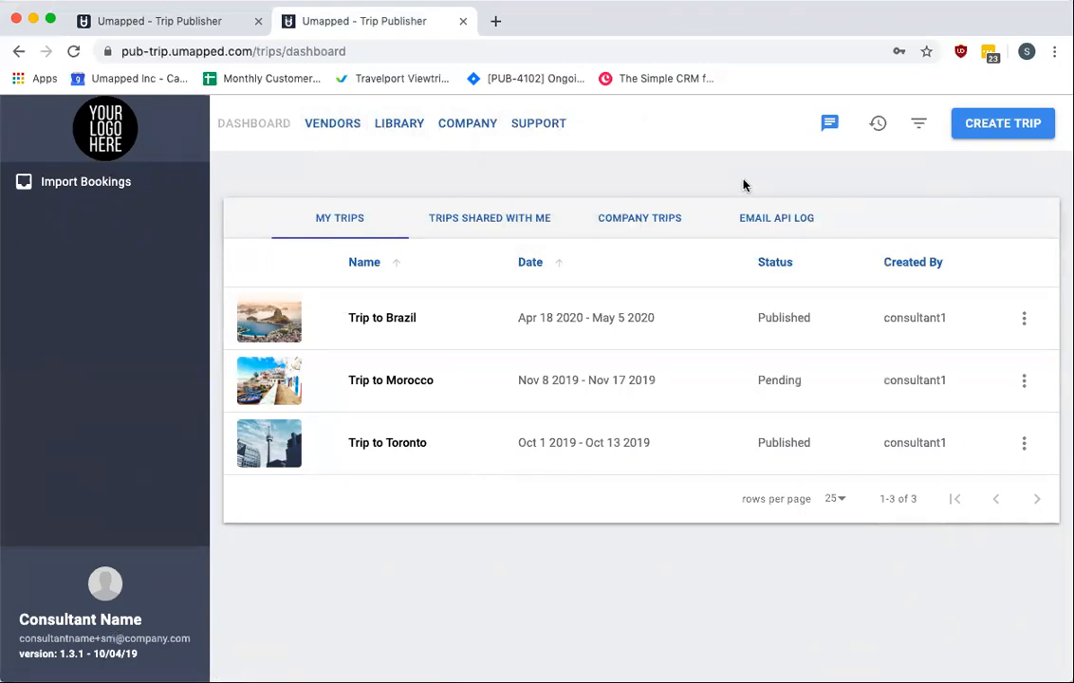
Return to the old dashboard and open its Recently Viewed list
click(213, 27)
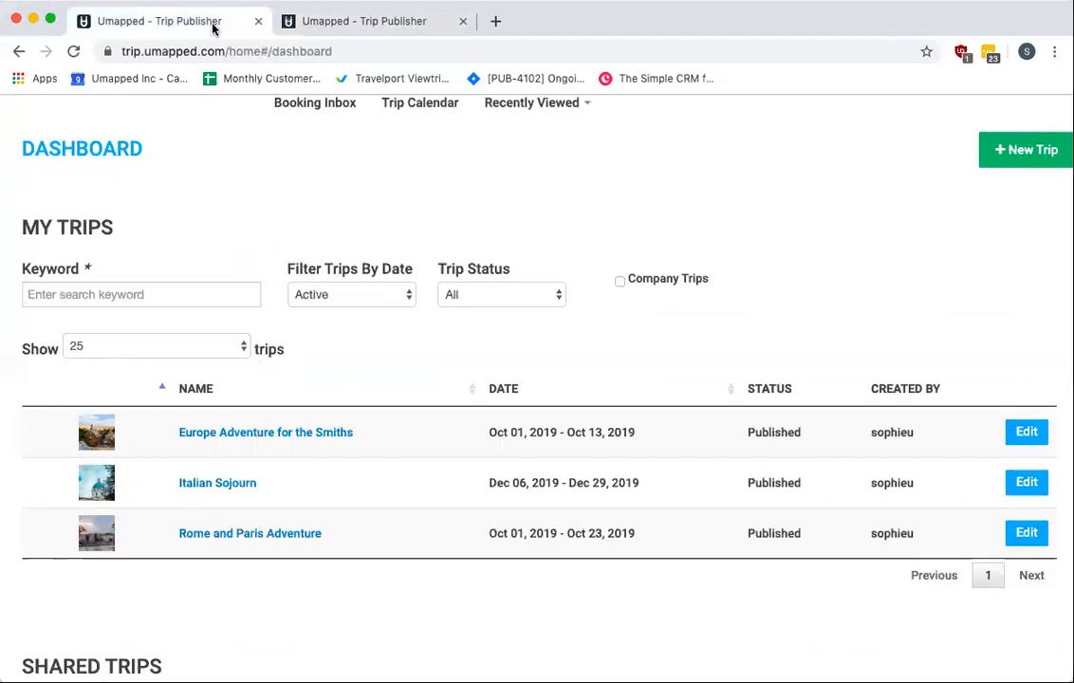
scroll(446, 124, up, 1)
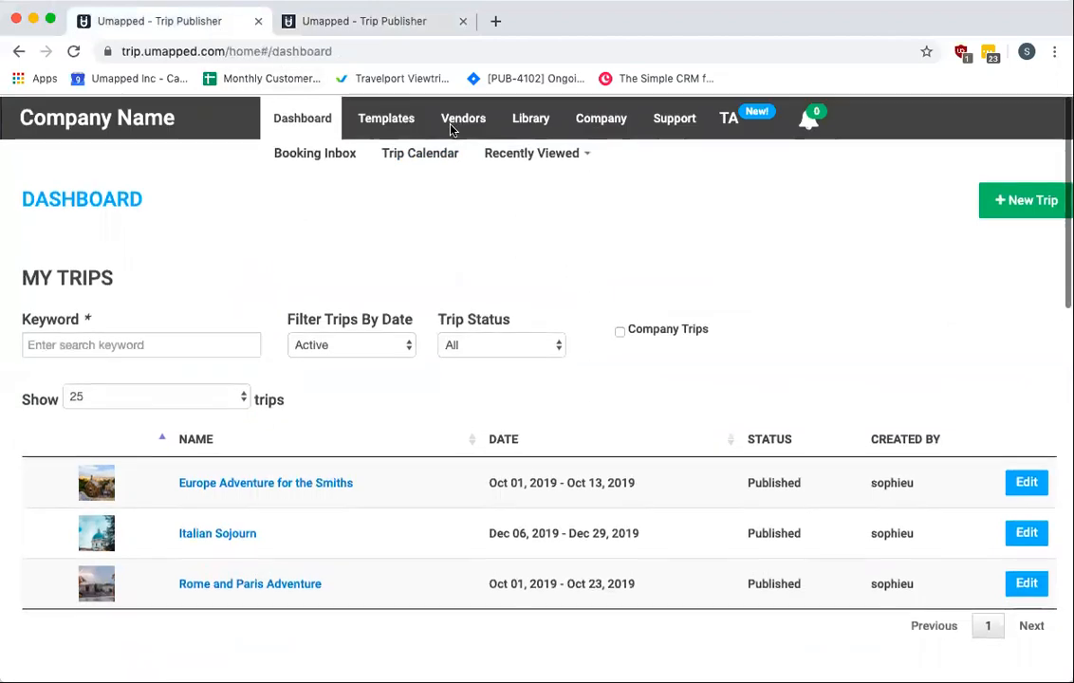
click(574, 157)
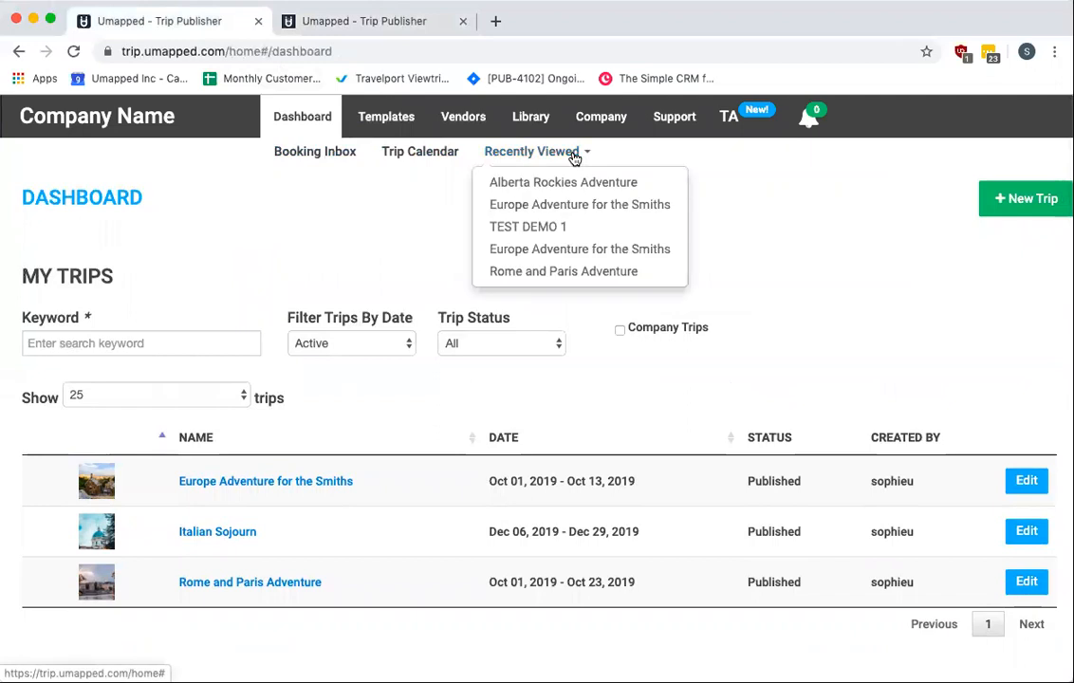
Switch to the new dashboard, open the Recently Viewed panel, and close it
click(345, 27)
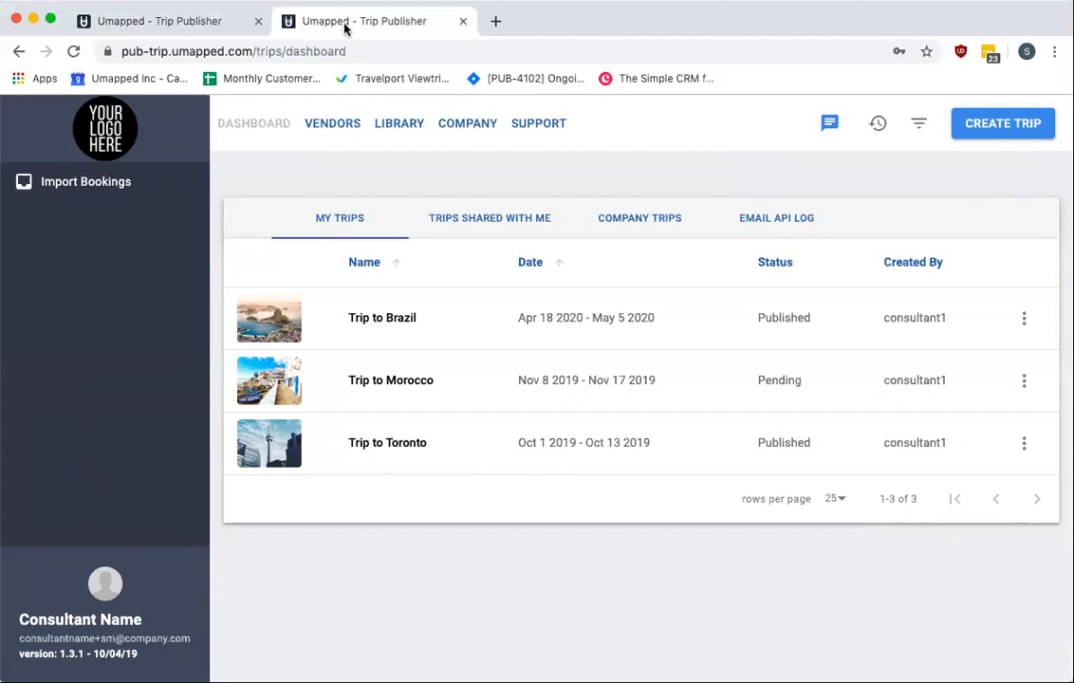
click(876, 127)
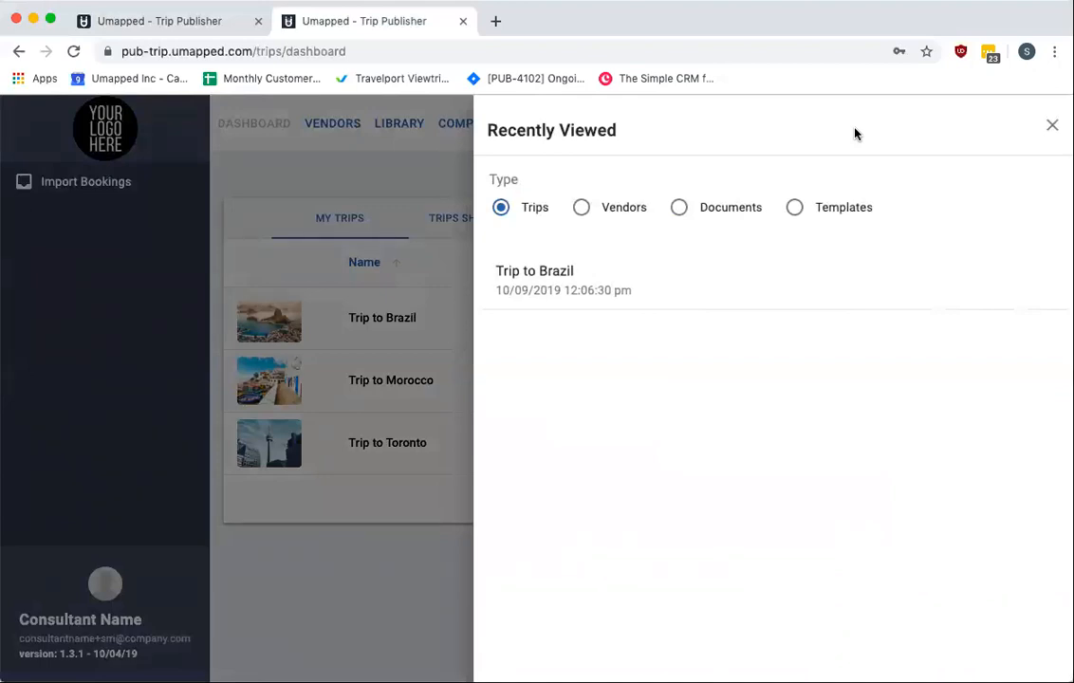
click(1051, 126)
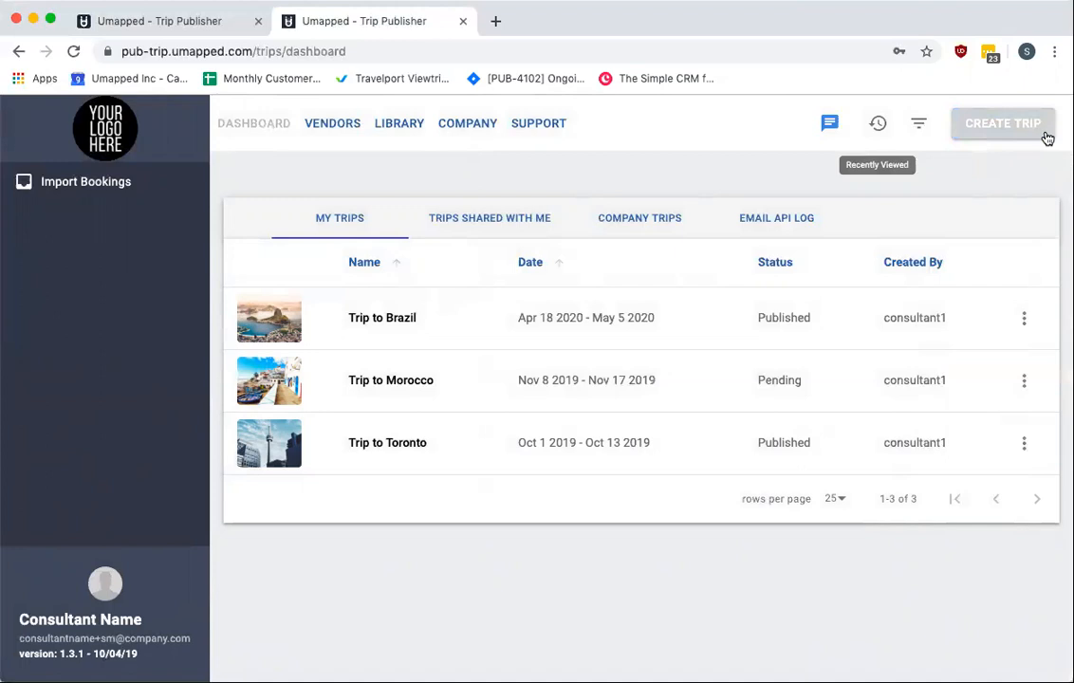
Return to the old dashboard and toggle the Company Trips filter on and off
click(218, 28)
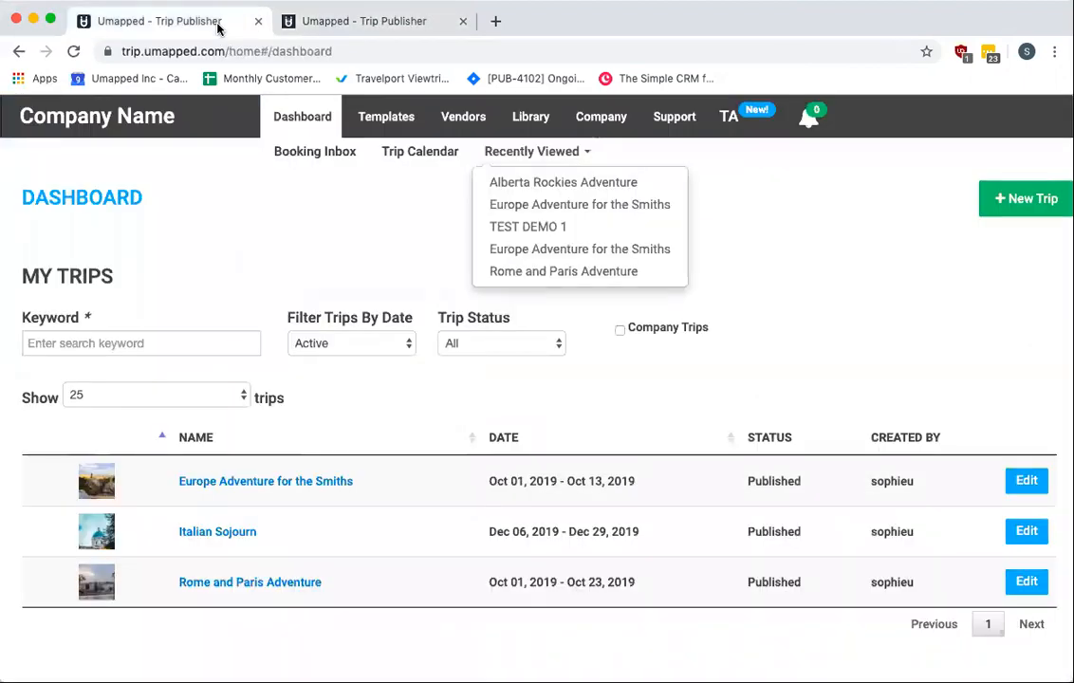
scroll(477, 275, down, 1)
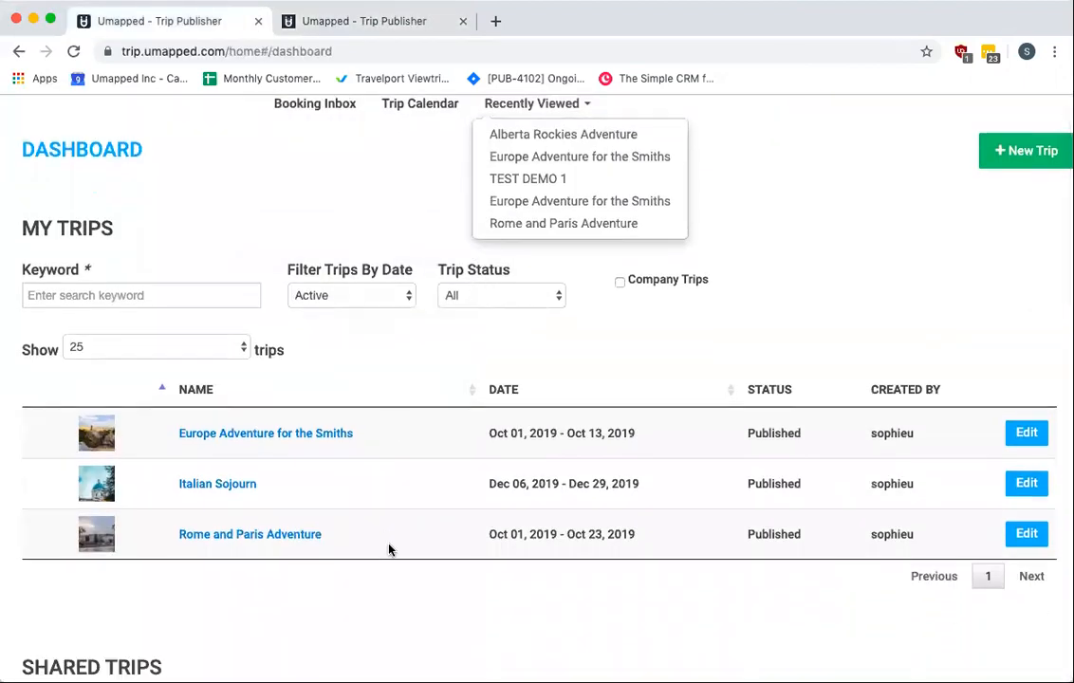
click(359, 626)
scroll(353, 630, down, 1)
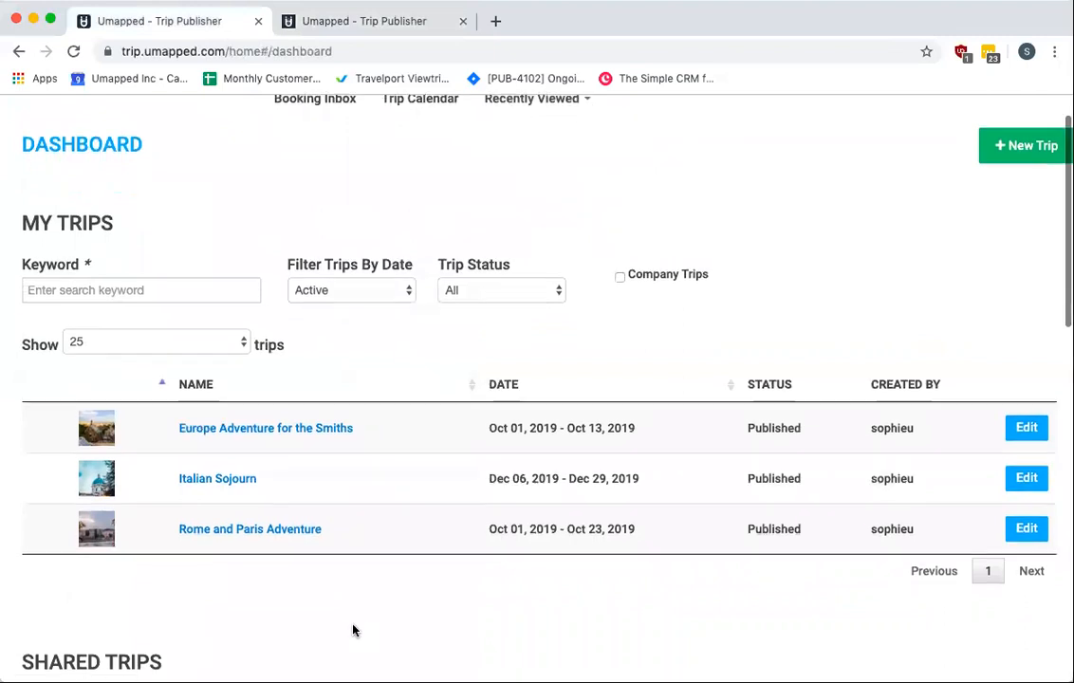
click(619, 278)
click(618, 278)
scroll(596, 387, down, 5)
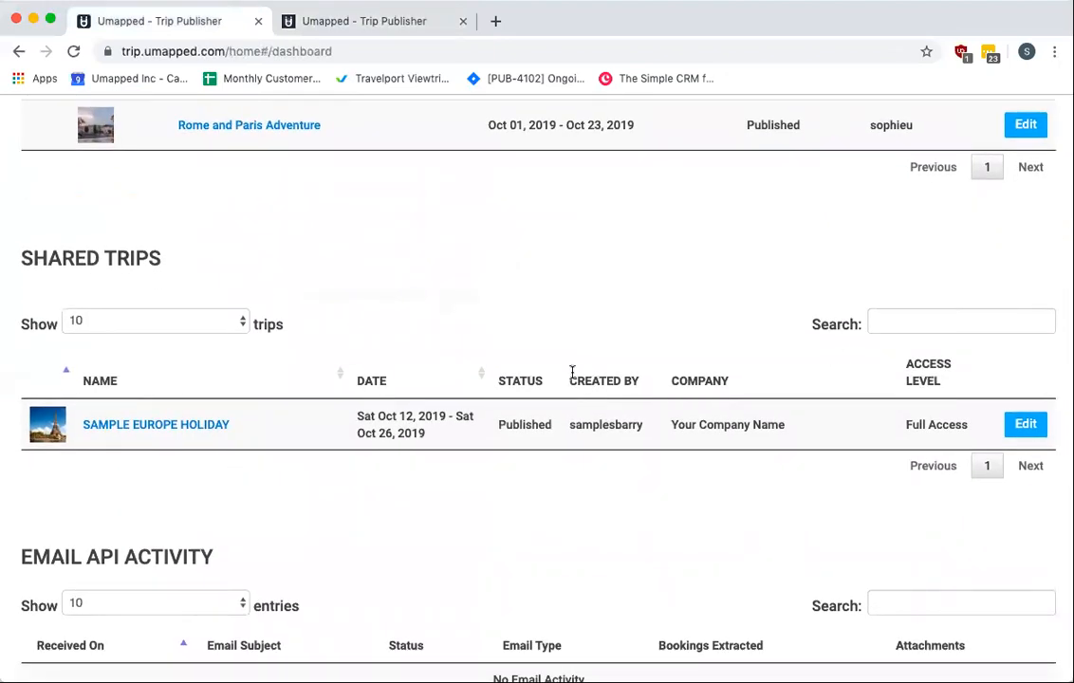
scroll(573, 372, up, 5)
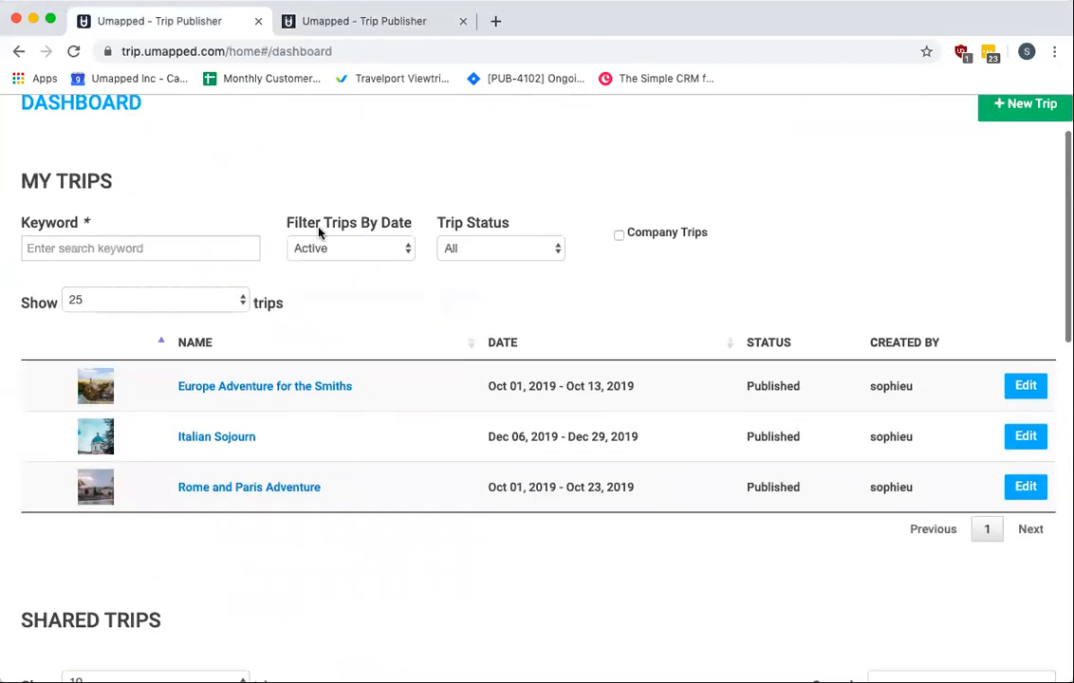
Search My Trips for the keyword "europe", then clear the keyword field
click(170, 247)
text(europe)
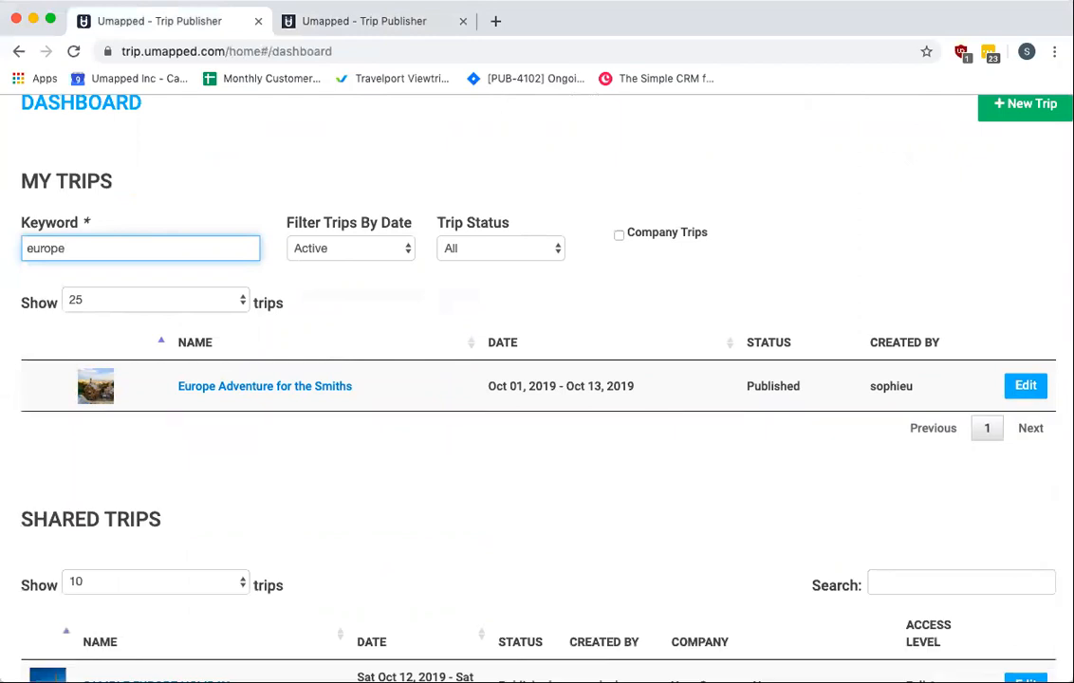
drag(79, 248, 21, 248)
key(BackSpace)
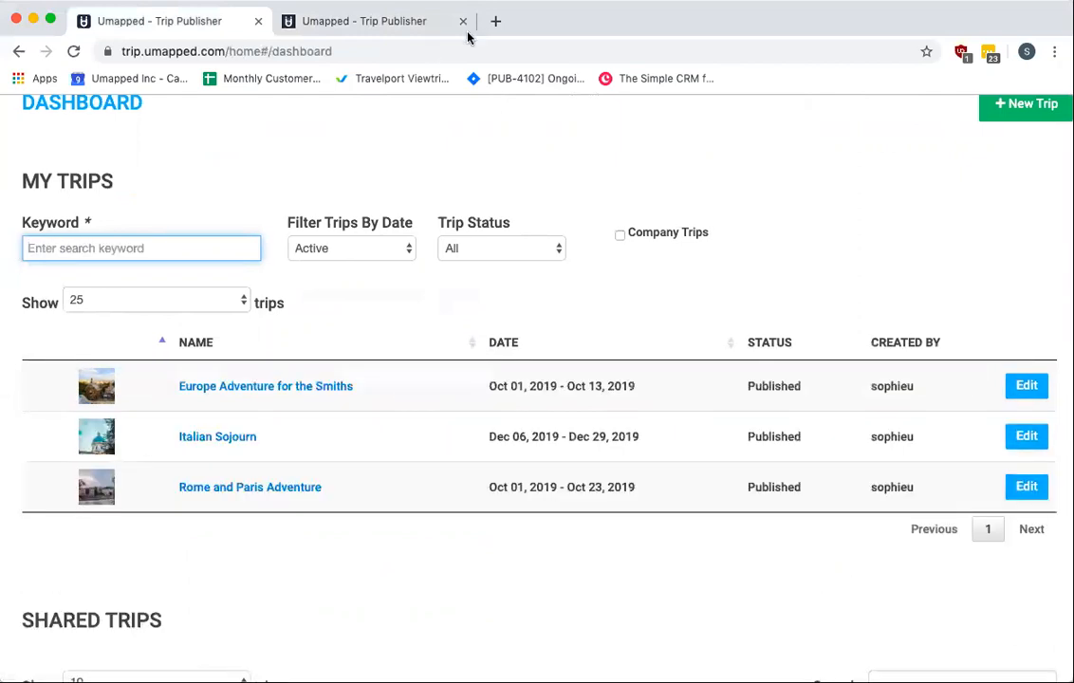
Switch to the new dashboard and open the Filter Trips panel
click(377, 24)
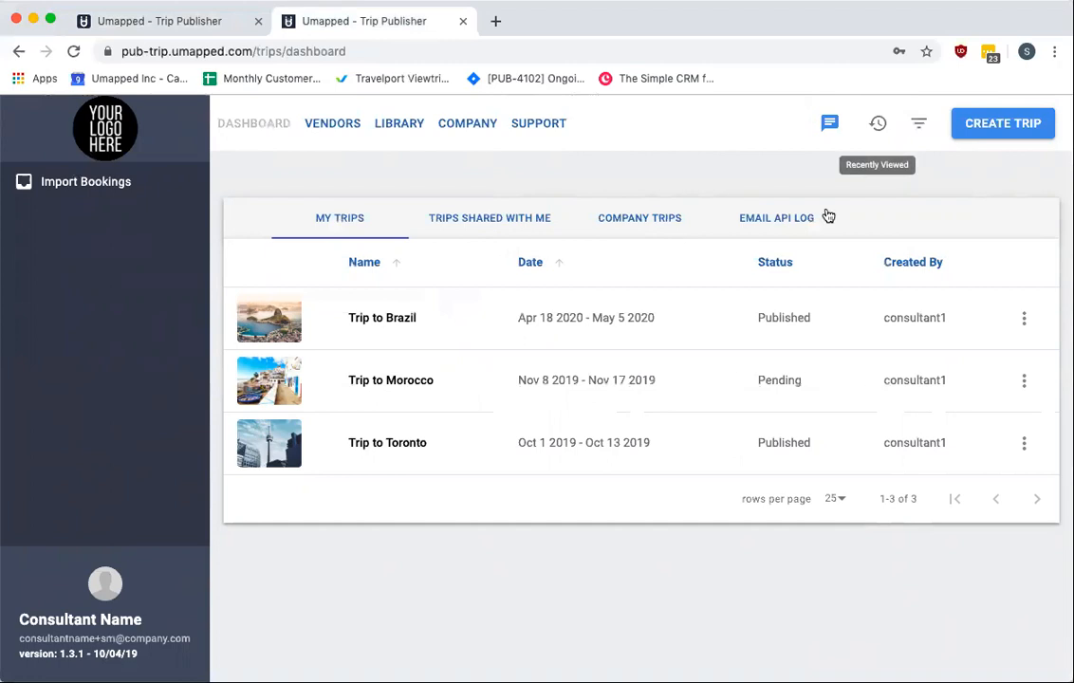
click(918, 128)
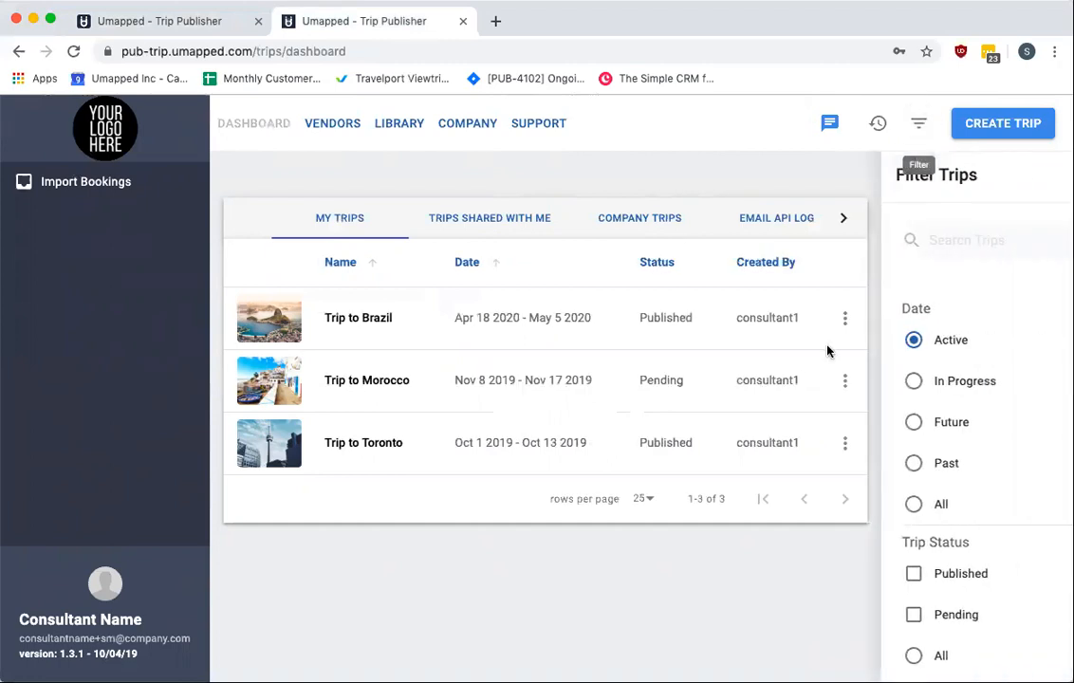
scroll(825, 351, right, 3)
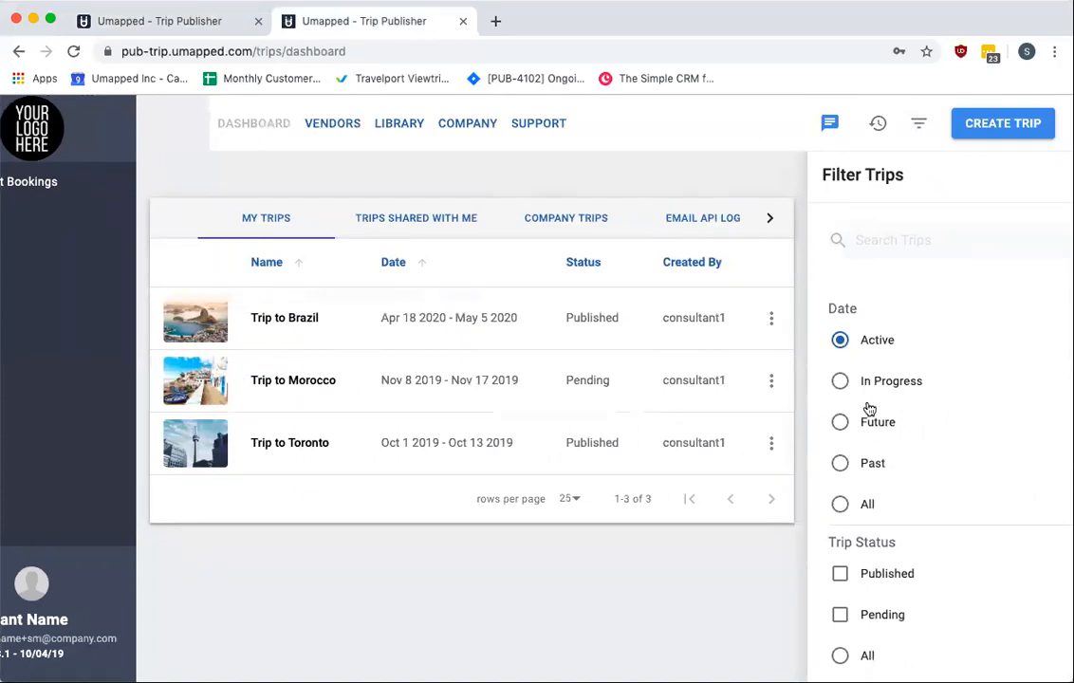
View the Trips Shared With Me and Company Trips tabs with the filter panel, then close the filter panel
click(412, 219)
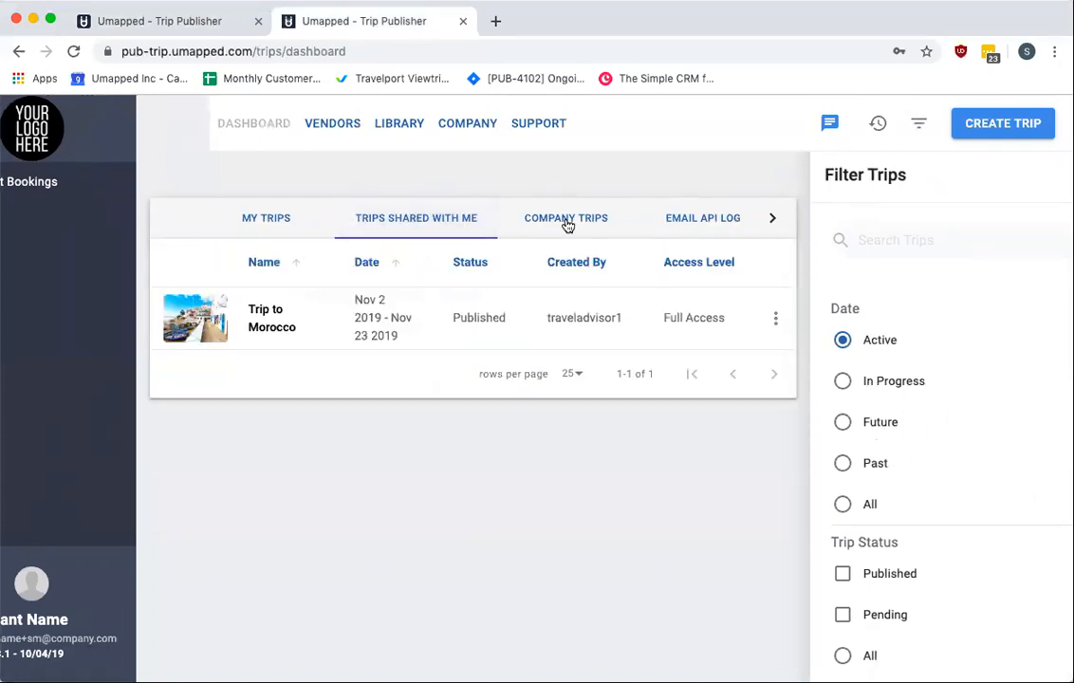
click(567, 222)
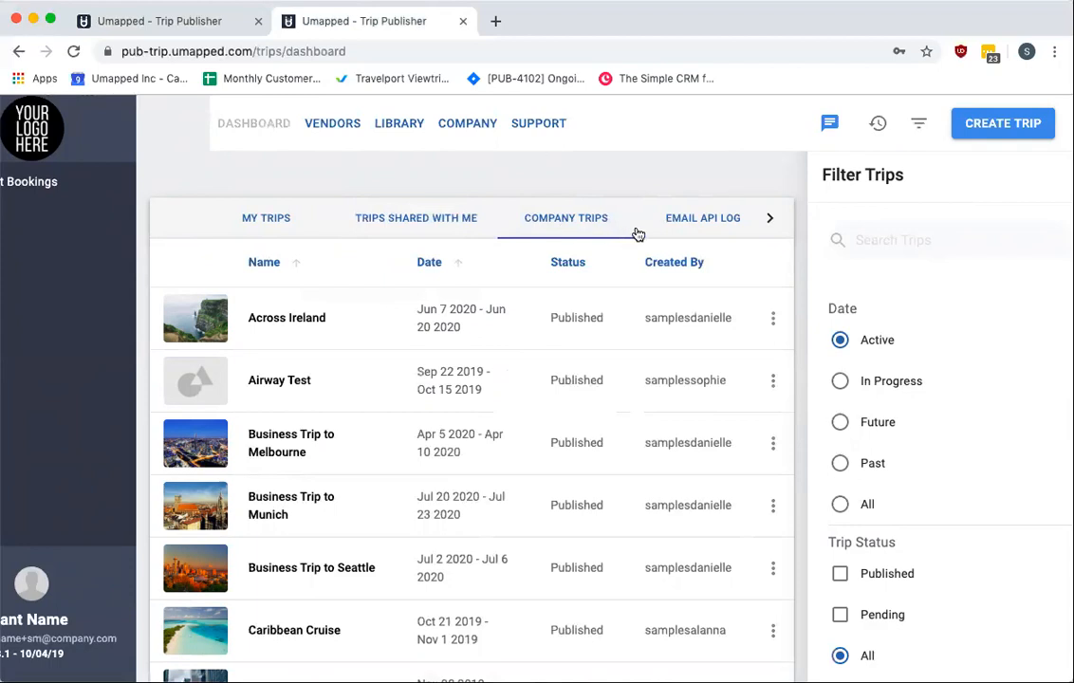
click(919, 124)
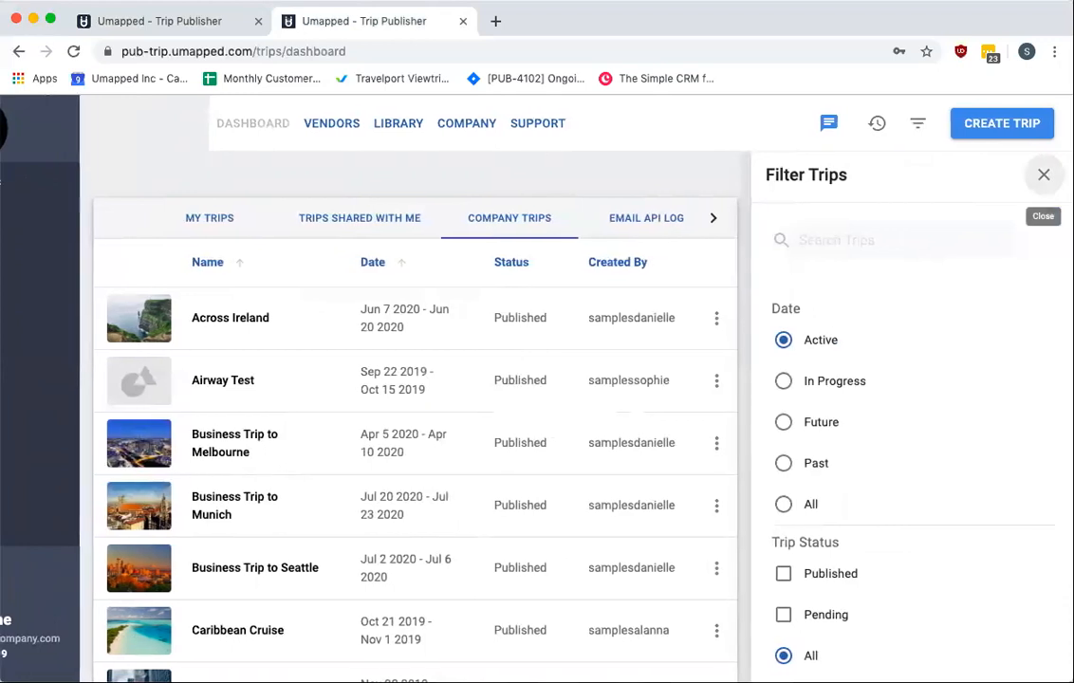
click(1044, 176)
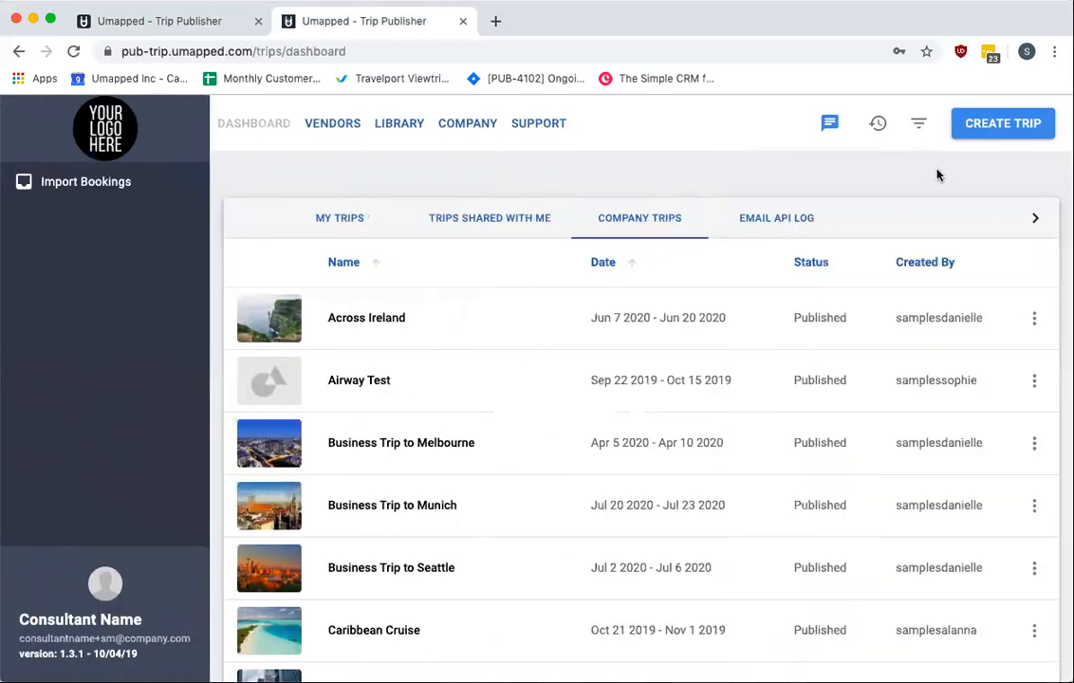
Open the Messenger panel, go back, and open it again
click(830, 124)
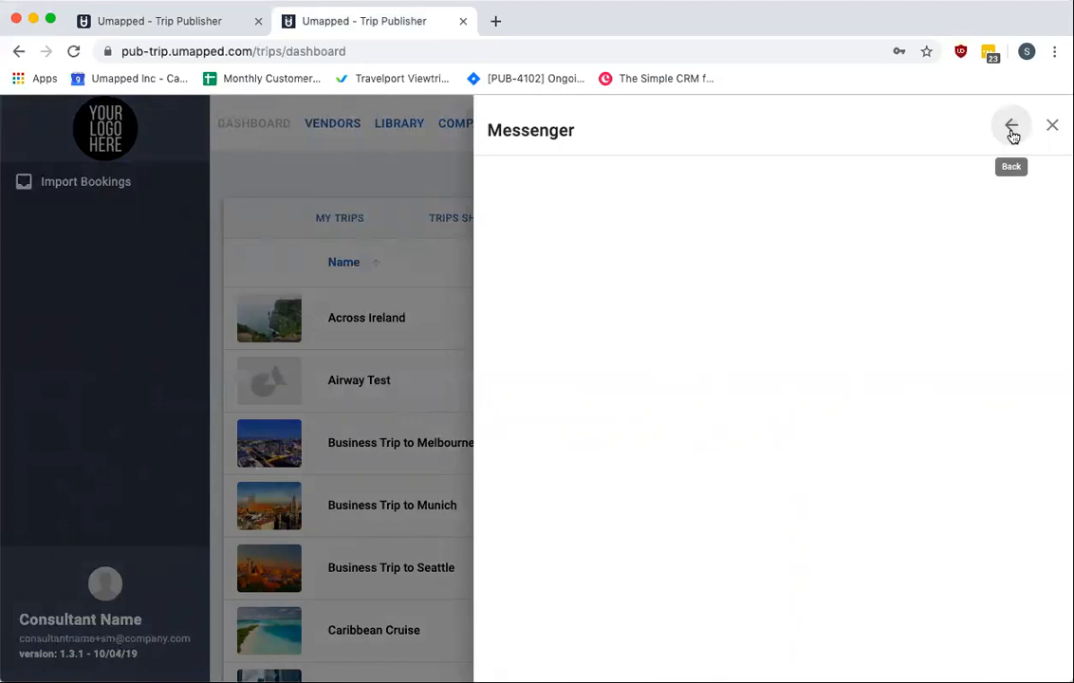
click(1013, 132)
click(826, 123)
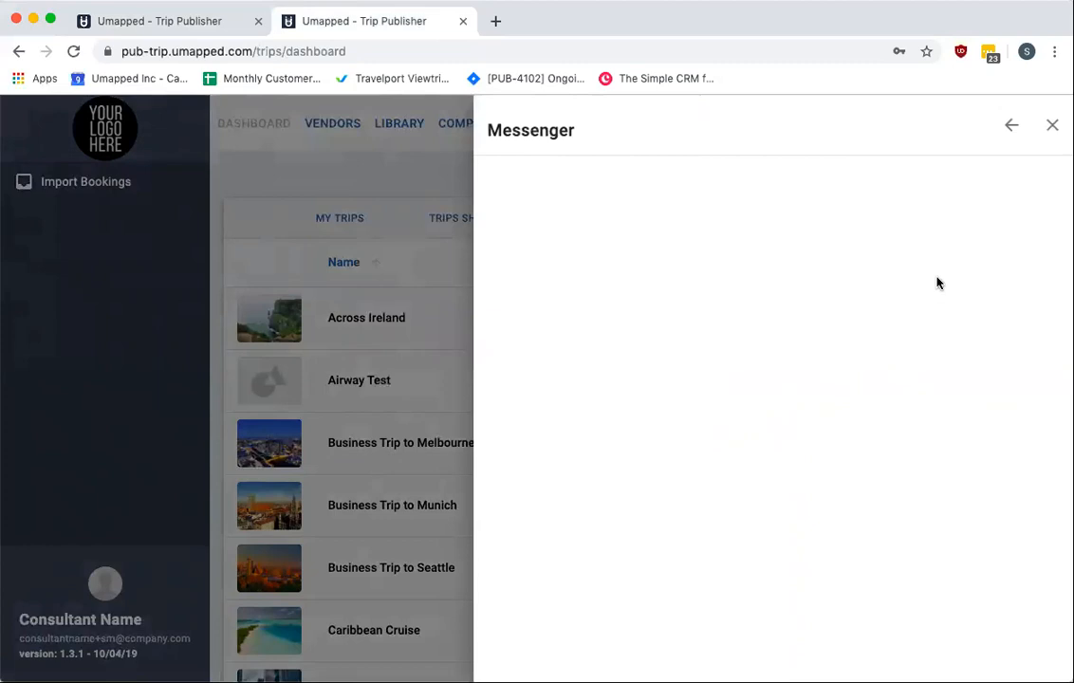
Switch to the old dashboard and open the notifications panel listing recently viewed trips
click(185, 24)
scroll(582, 231, up, 2)
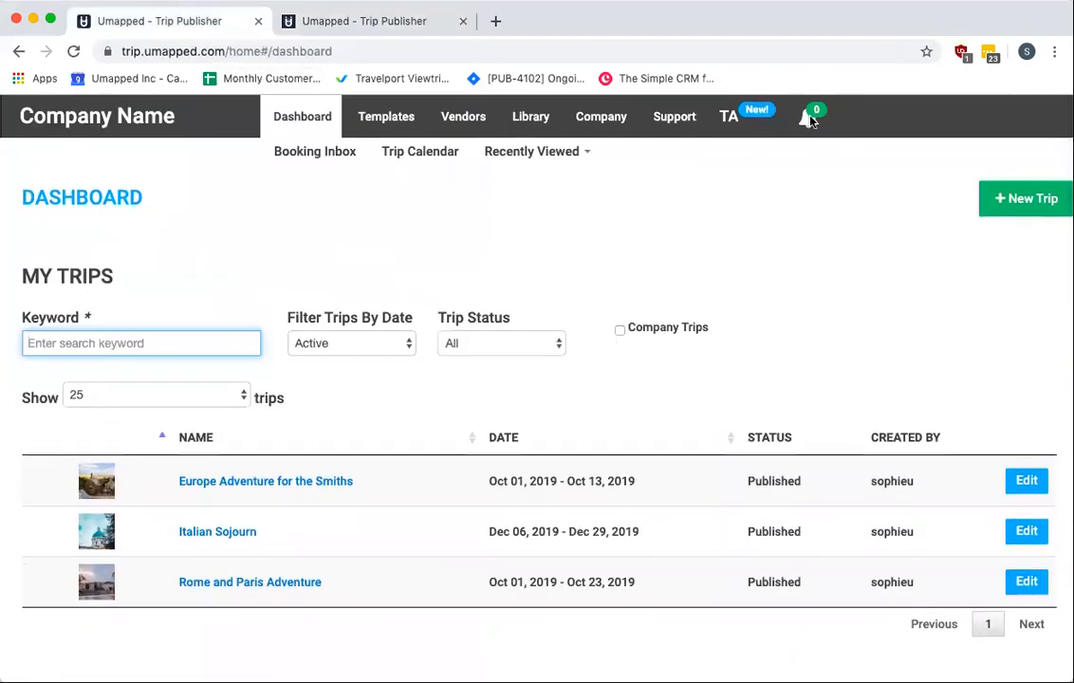
click(807, 118)
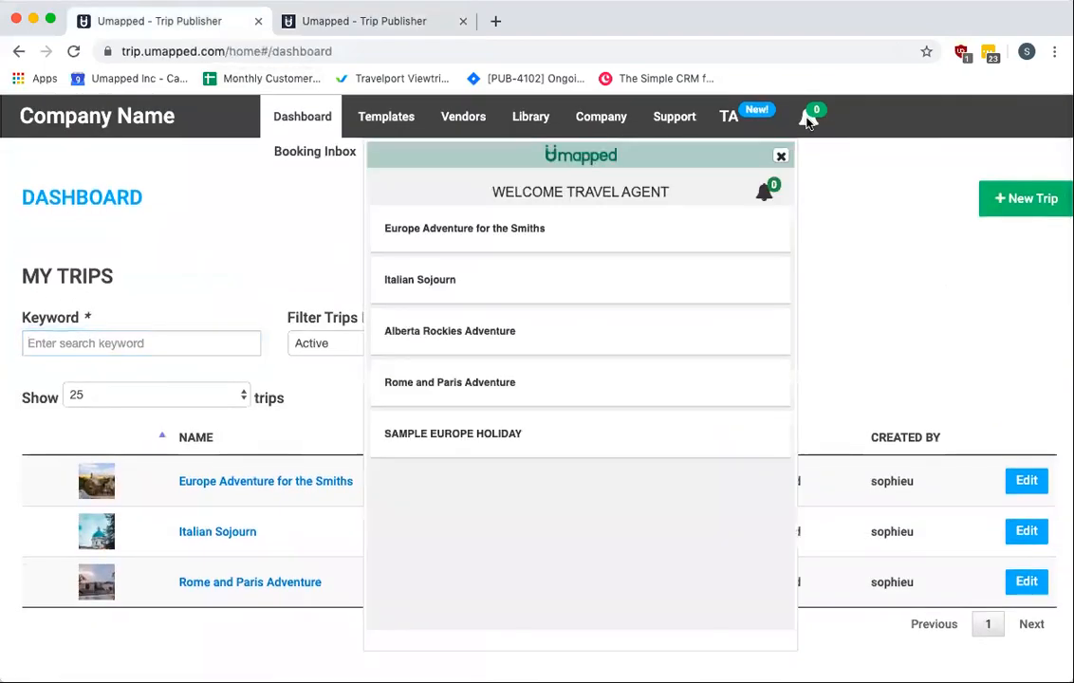
Close the Messenger panel on the new dashboard and the notifications panel on the old one
click(413, 35)
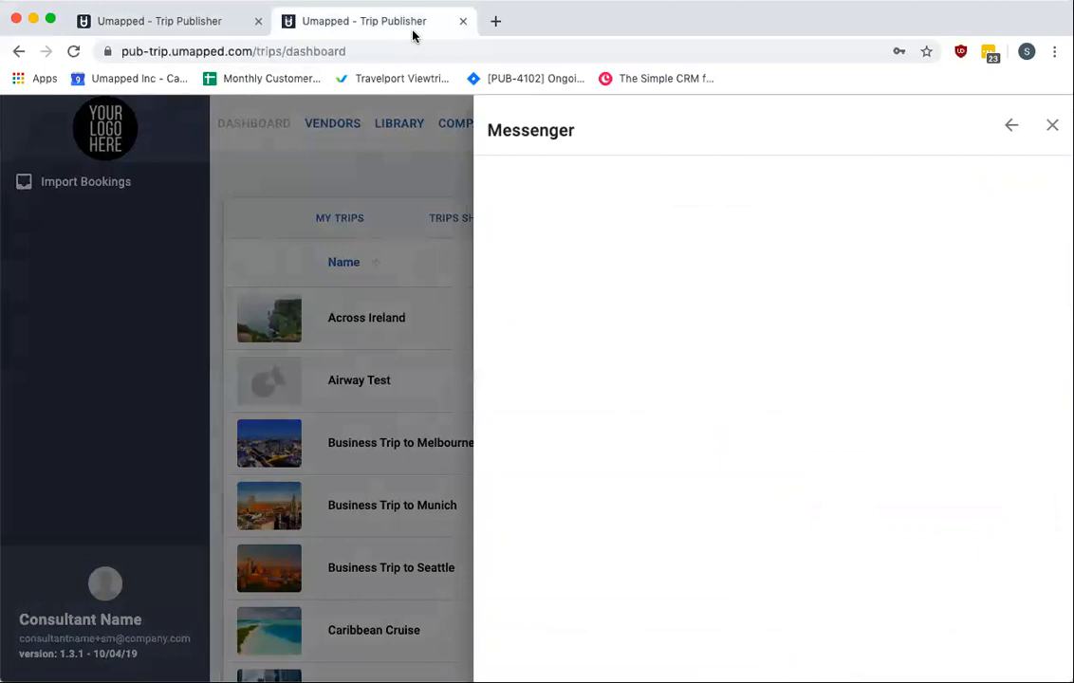
click(1050, 126)
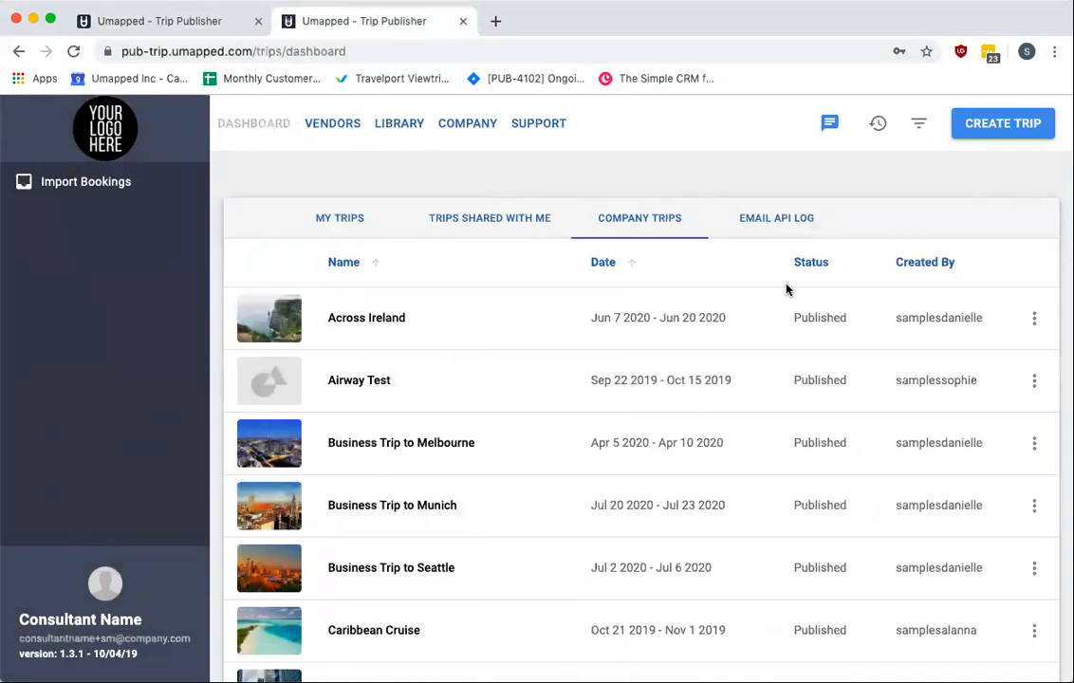
mouse_move(270, 294)
click(171, 27)
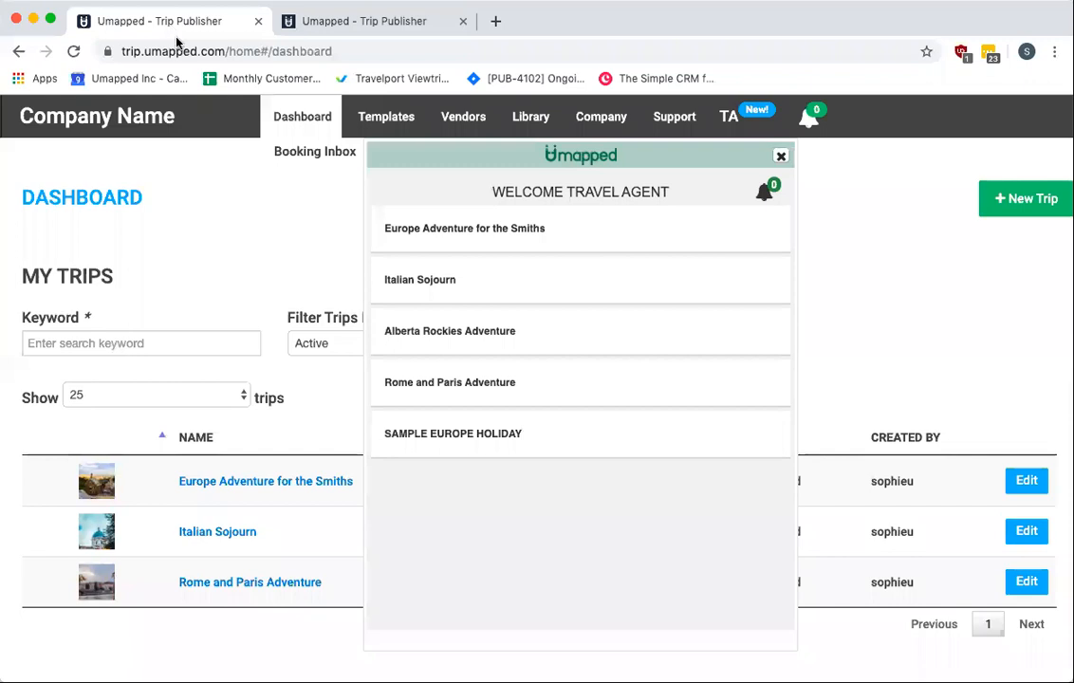
click(781, 156)
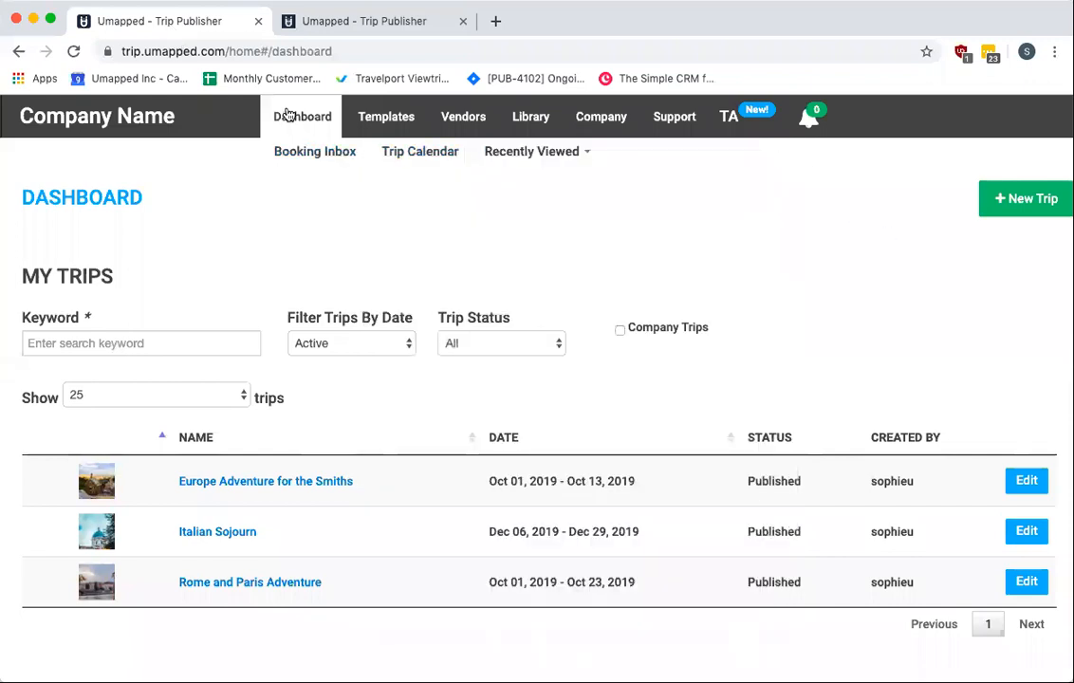
Open the Booking Inbox on the old dashboard and Import Bookings on the new dashboard
click(299, 152)
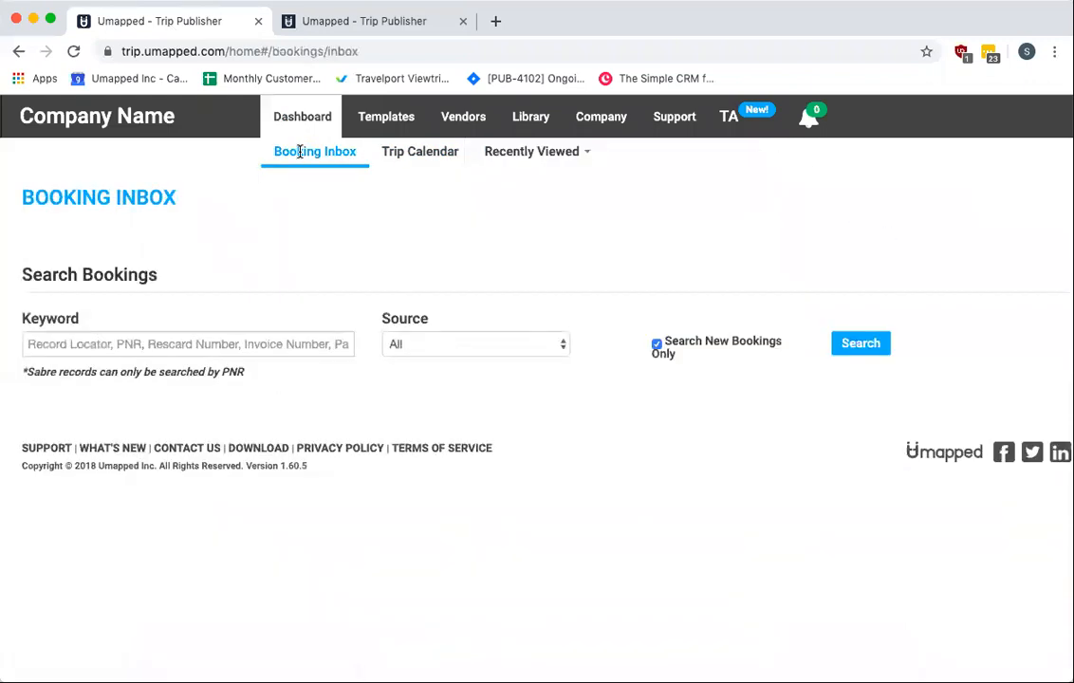
click(376, 25)
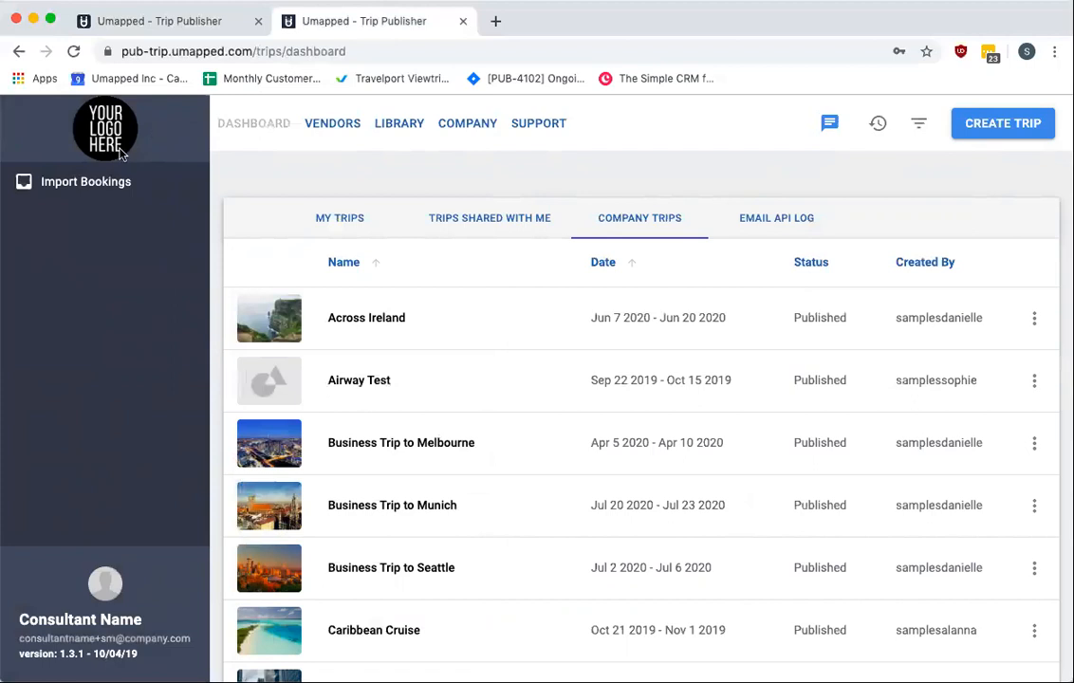
click(108, 189)
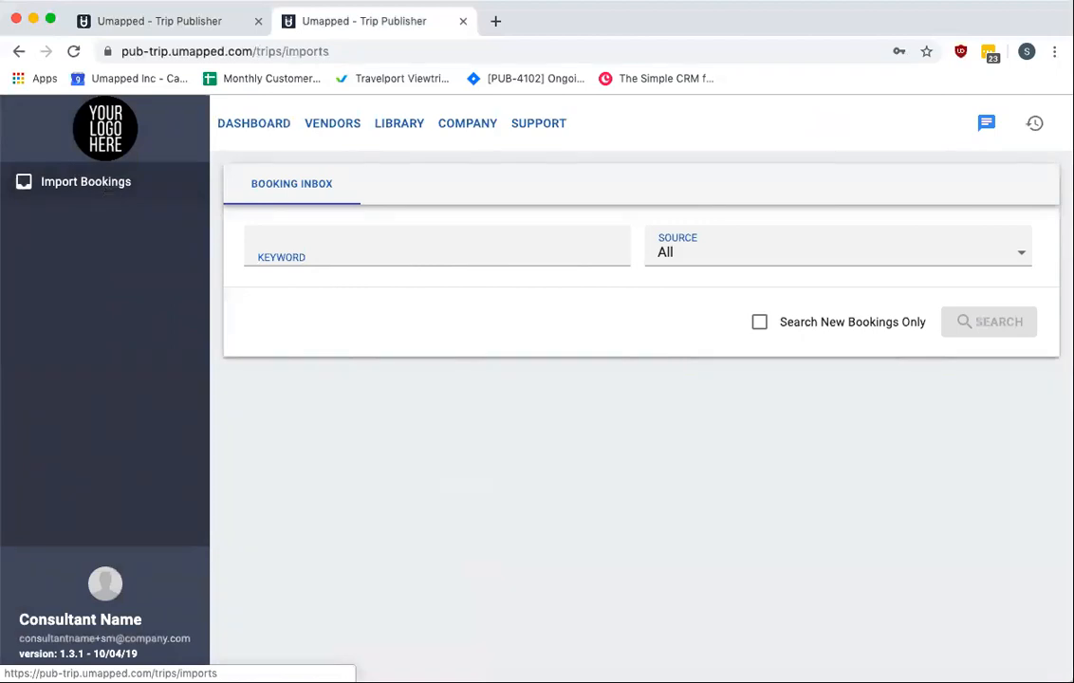
Switch to the old dashboard and open the user account menu
click(128, 27)
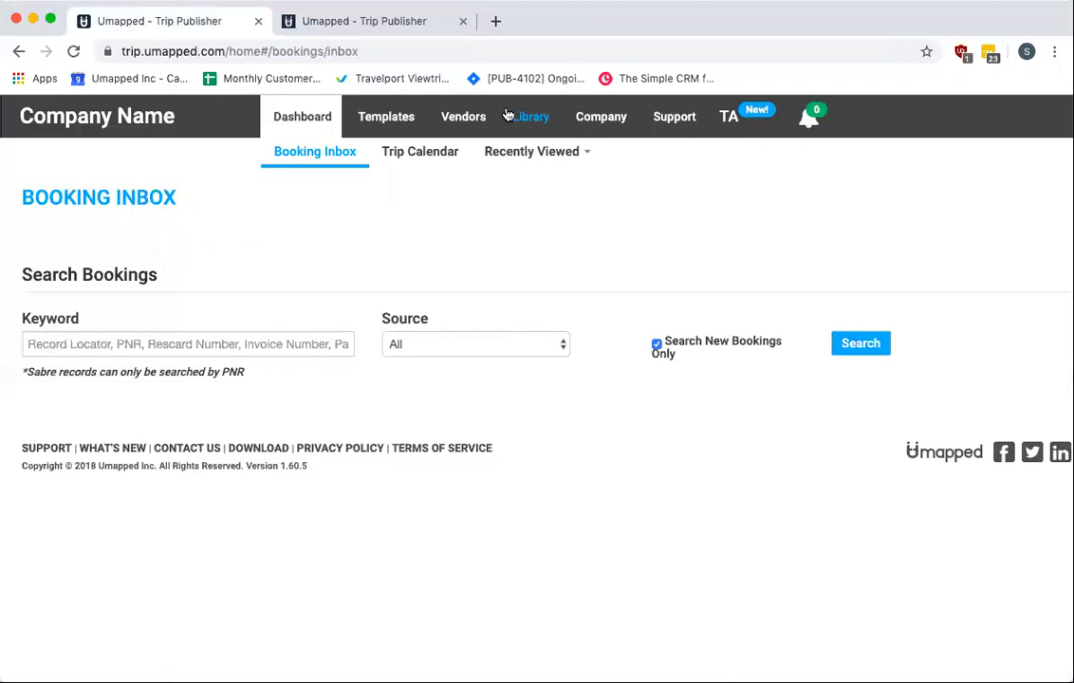
click(728, 116)
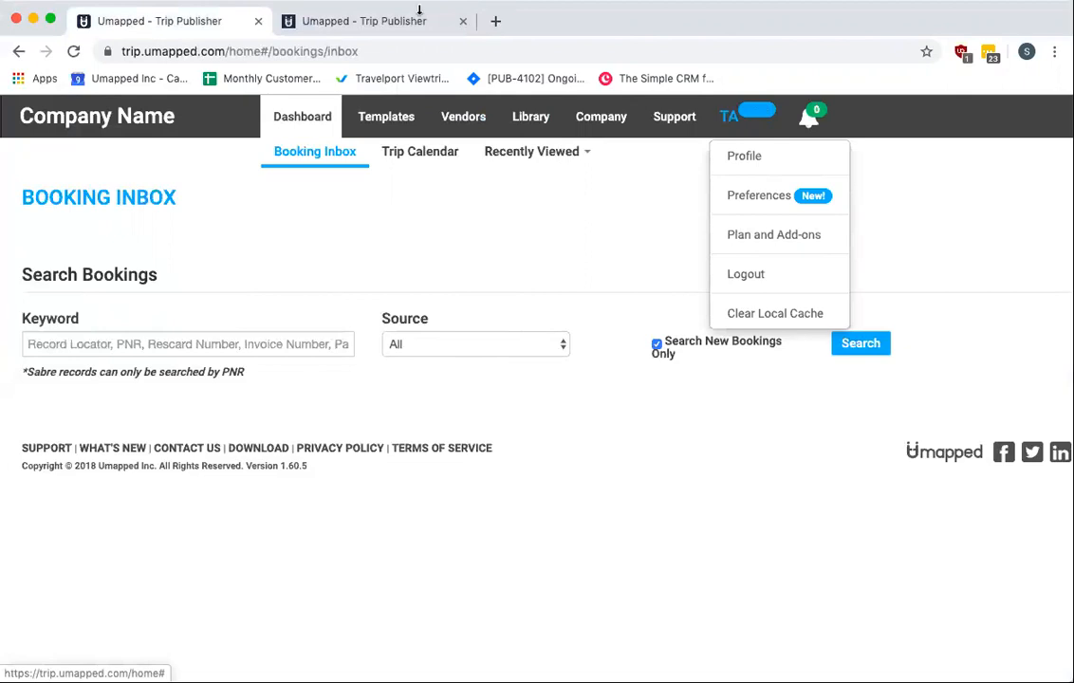
Switch to the new version and return to its dashboard trip list
click(384, 31)
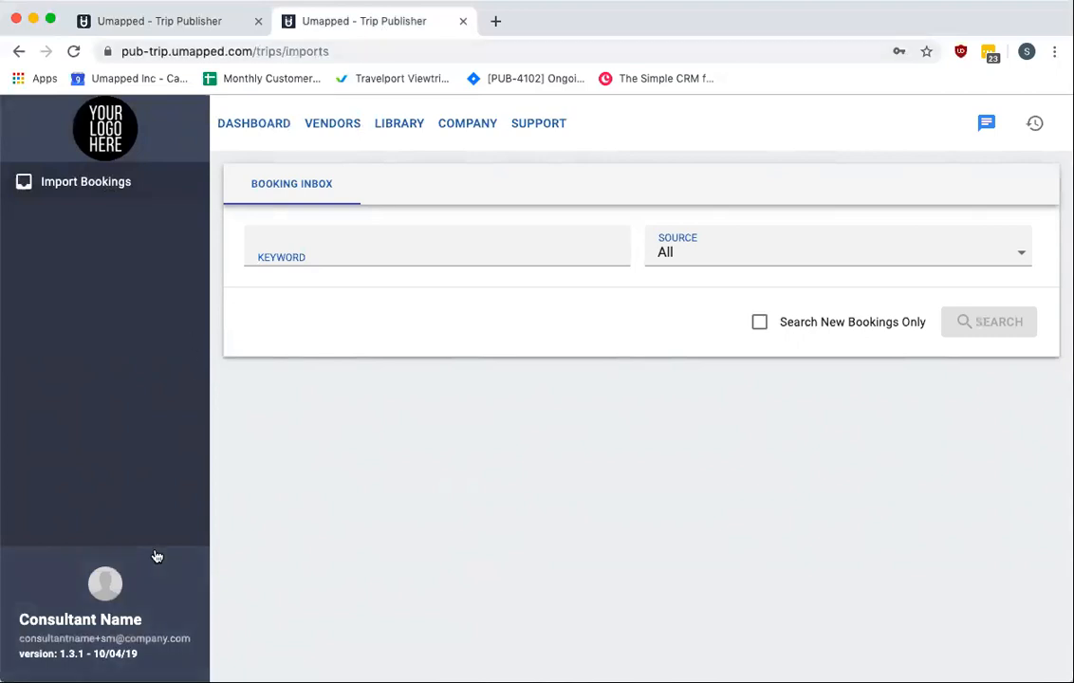
click(160, 585)
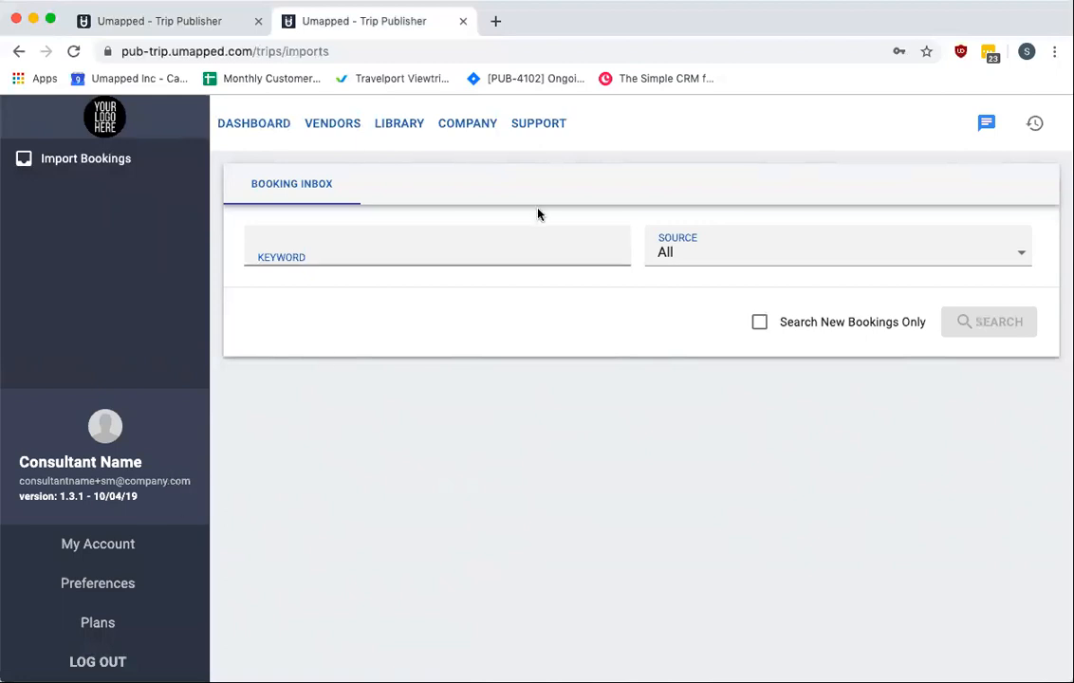
click(266, 124)
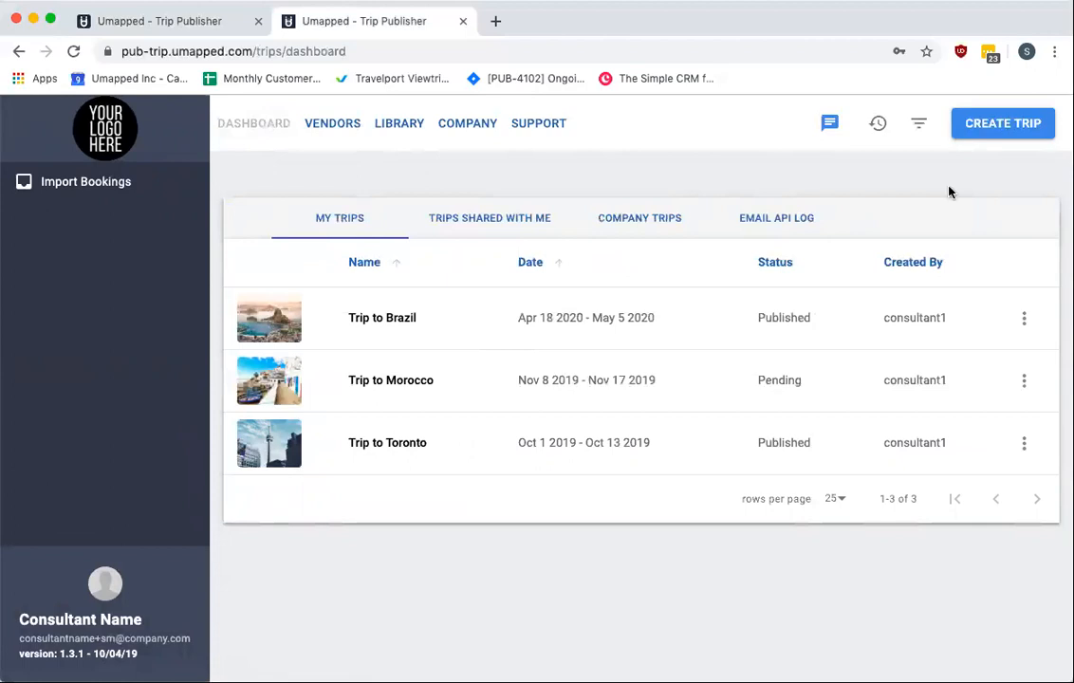
Start a new trip and name it Europe Adventure for the Smiths
click(983, 135)
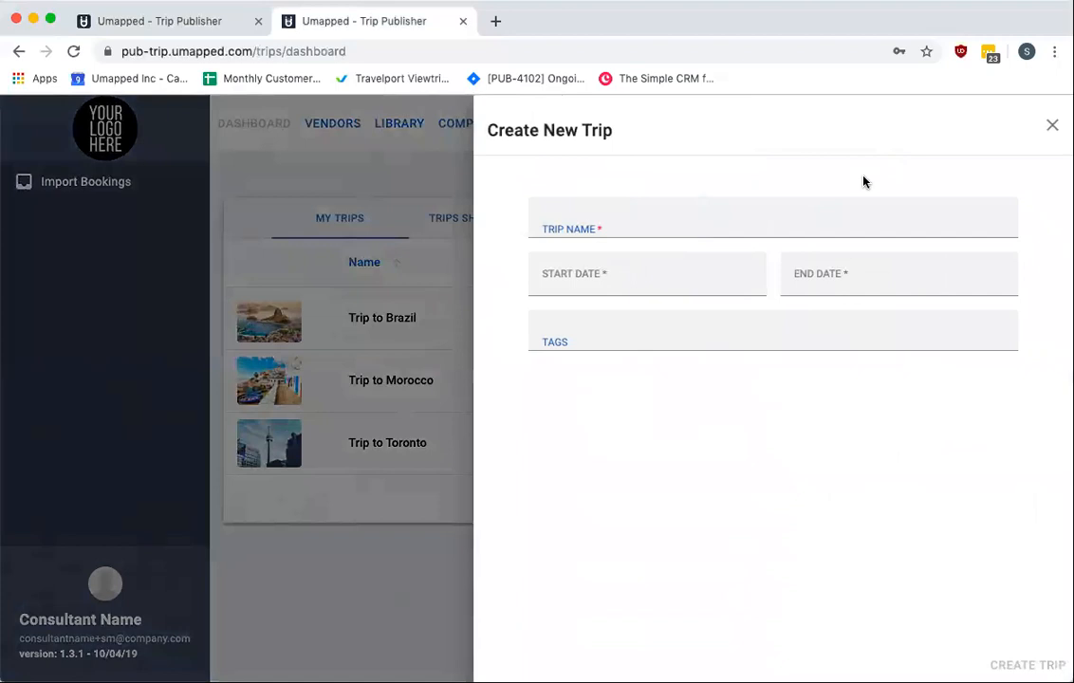
click(675, 216)
click(586, 260)
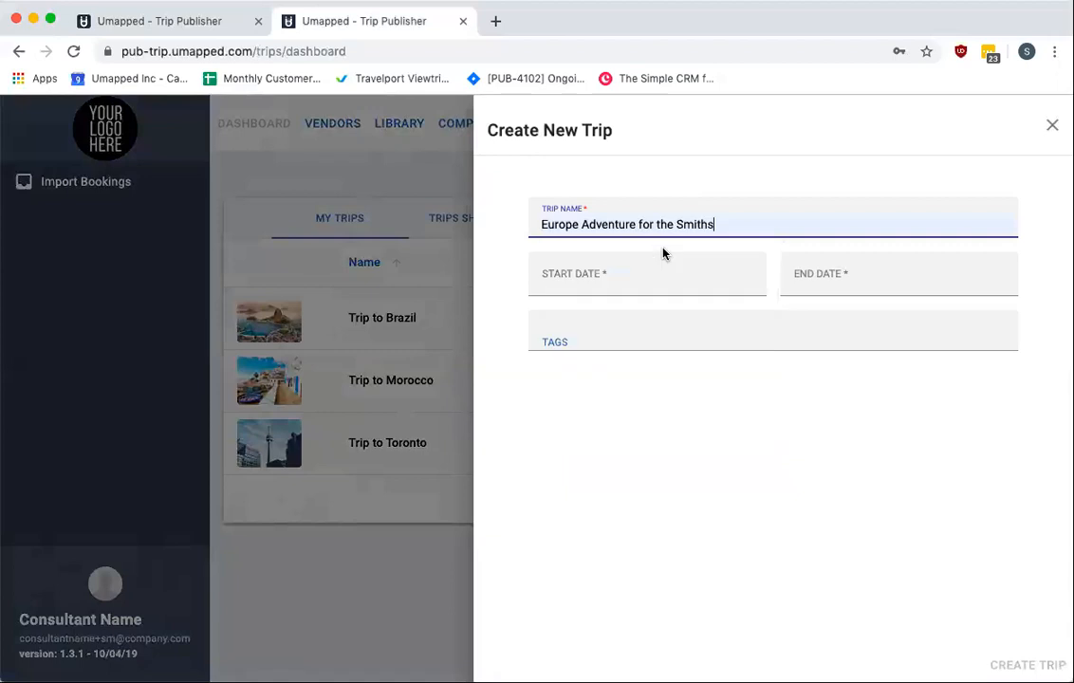
Set the trip's start date to October 1, 2020
click(632, 287)
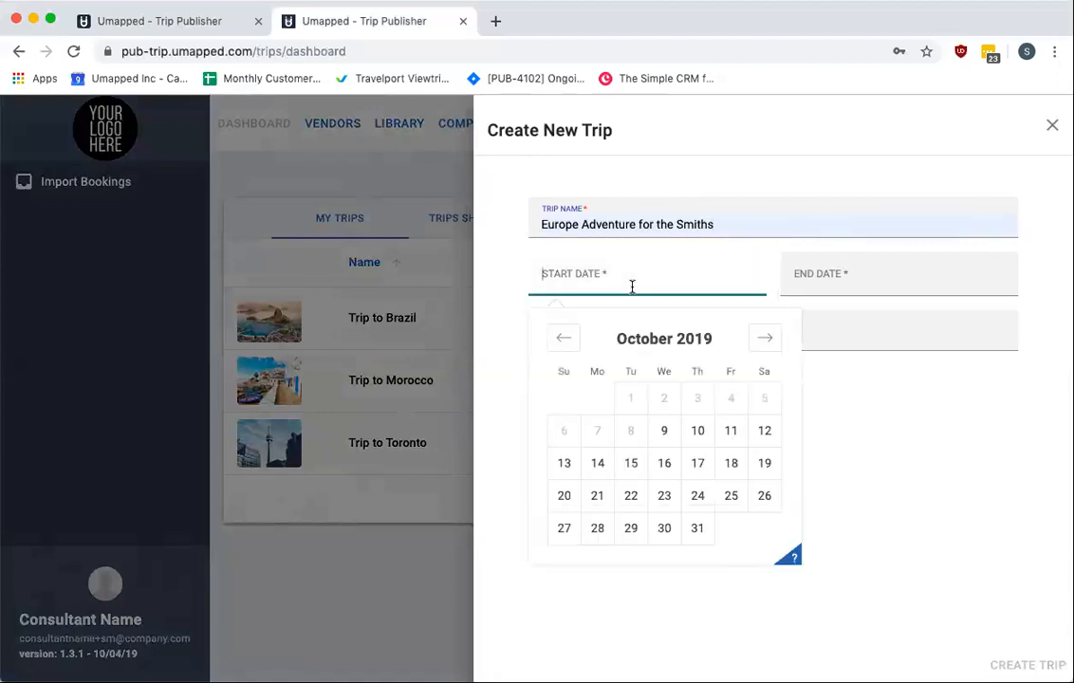
click(663, 466)
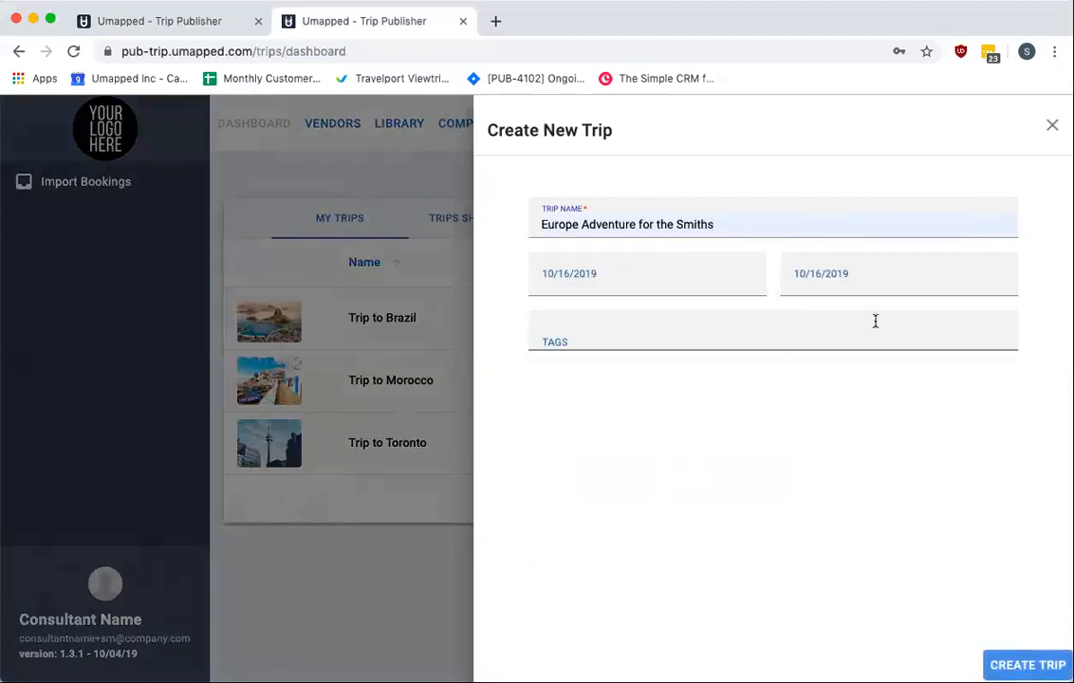
click(623, 275)
click(765, 339)
click(765, 339)
click(765, 339)
click(765, 339)
click(765, 339)
click(765, 339)
click(765, 339)
click(771, 339)
click(772, 338)
click(772, 339)
click(771, 339)
click(773, 340)
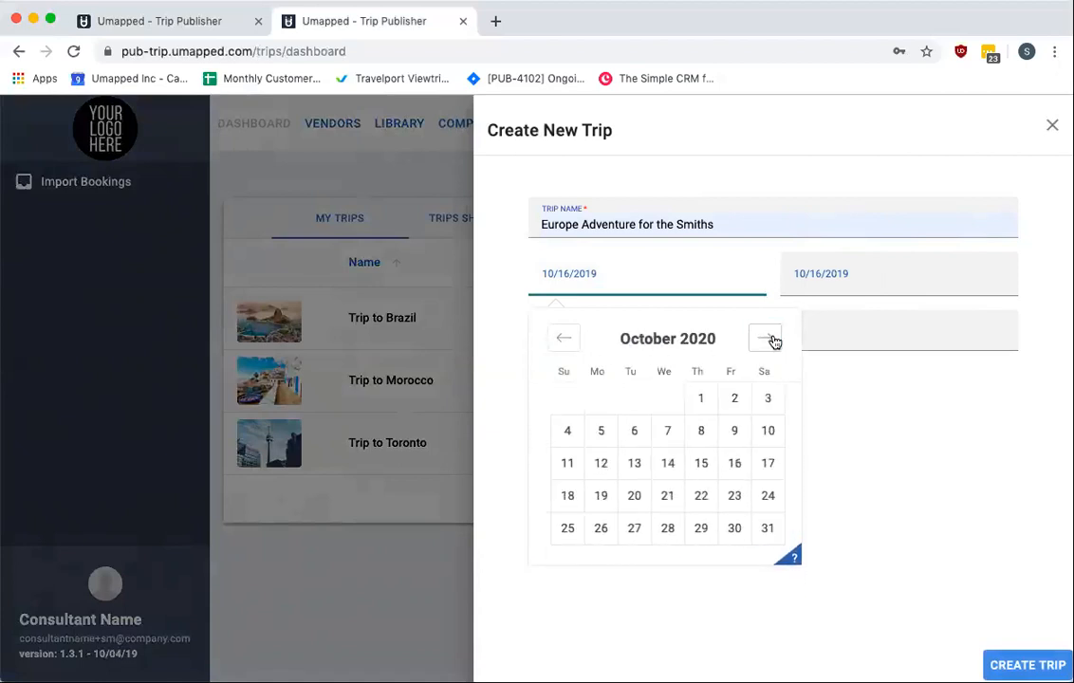
click(707, 403)
Set the end date to October 21, 2020 and create the trip
click(883, 289)
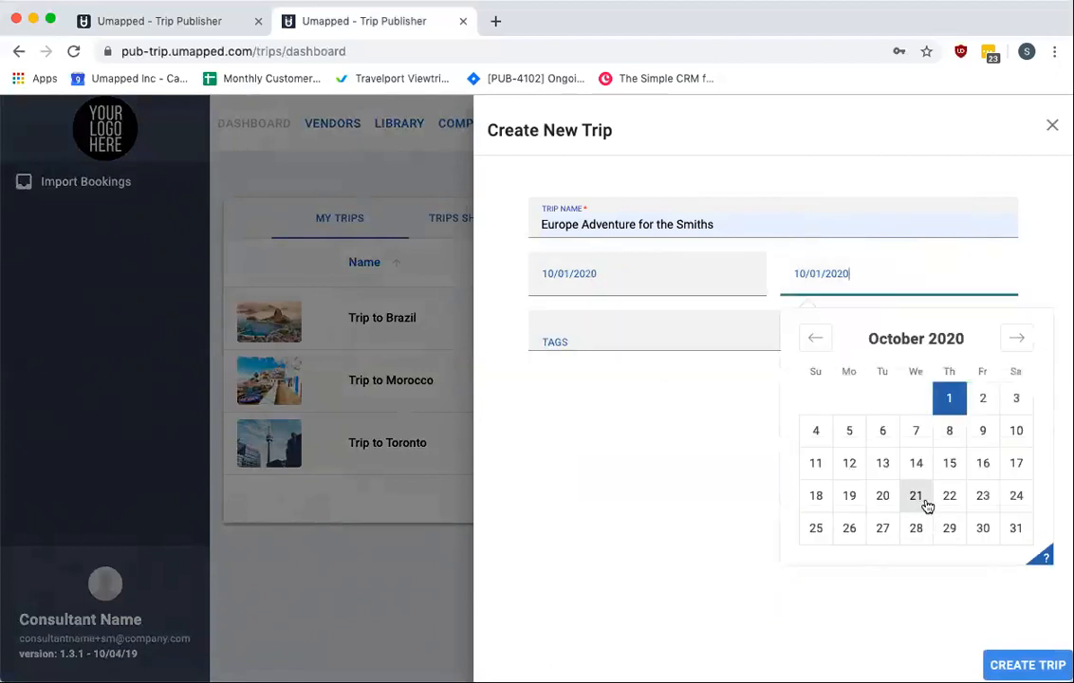
click(918, 495)
click(1035, 664)
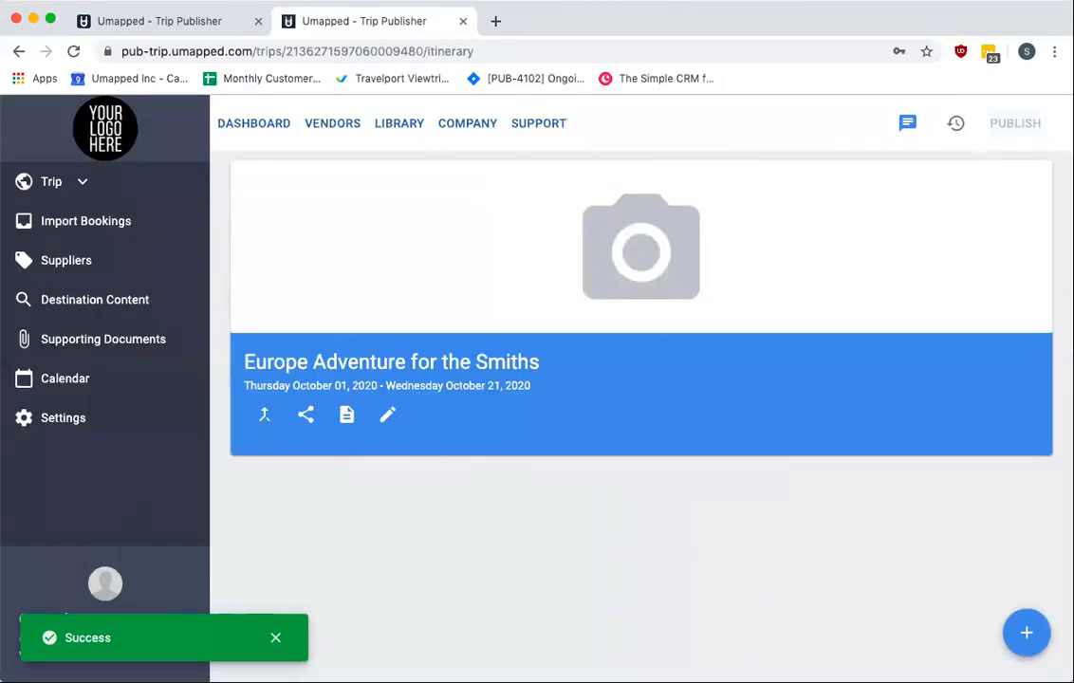
On the old dashboard, open the Europe Adventure for the Smiths trip and go to its Publish step
click(174, 15)
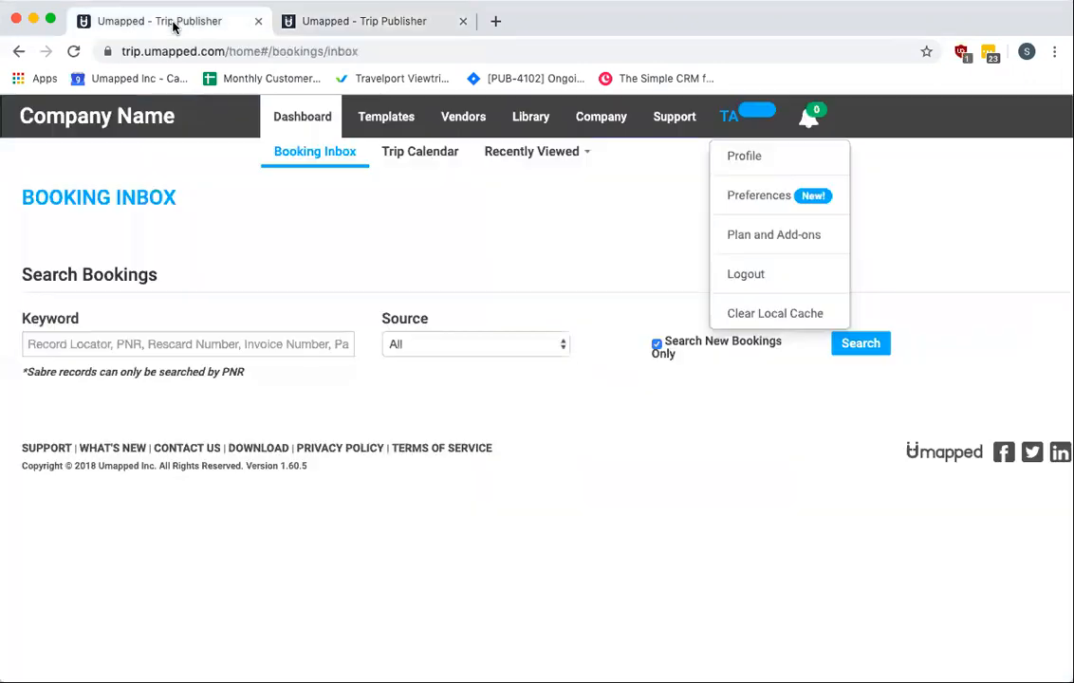
click(299, 113)
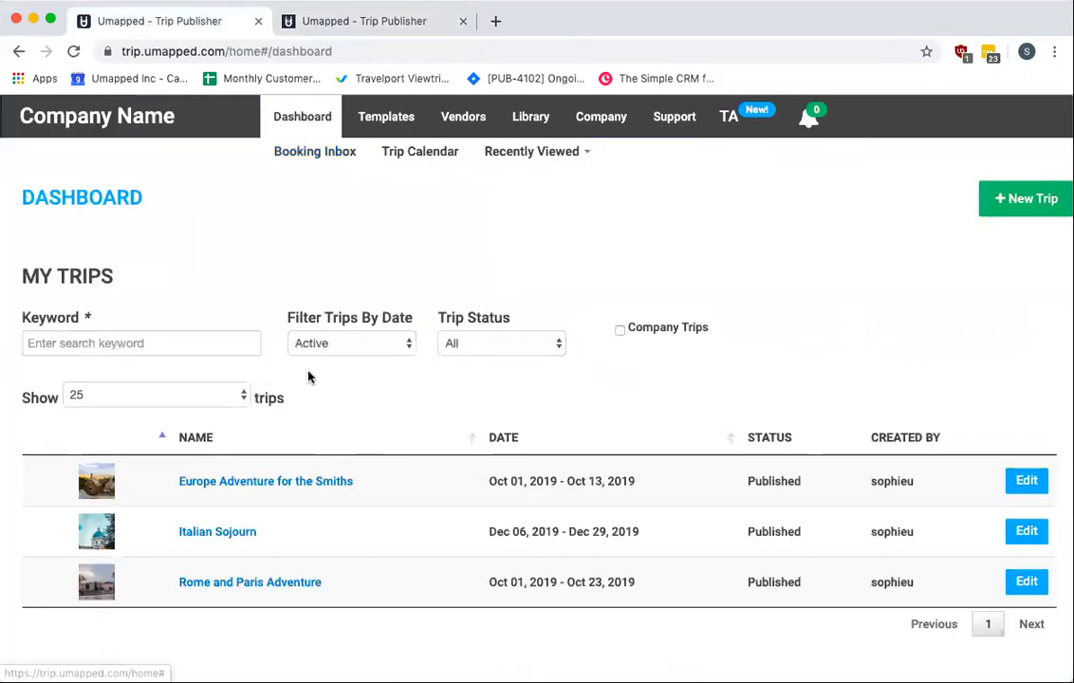
click(243, 485)
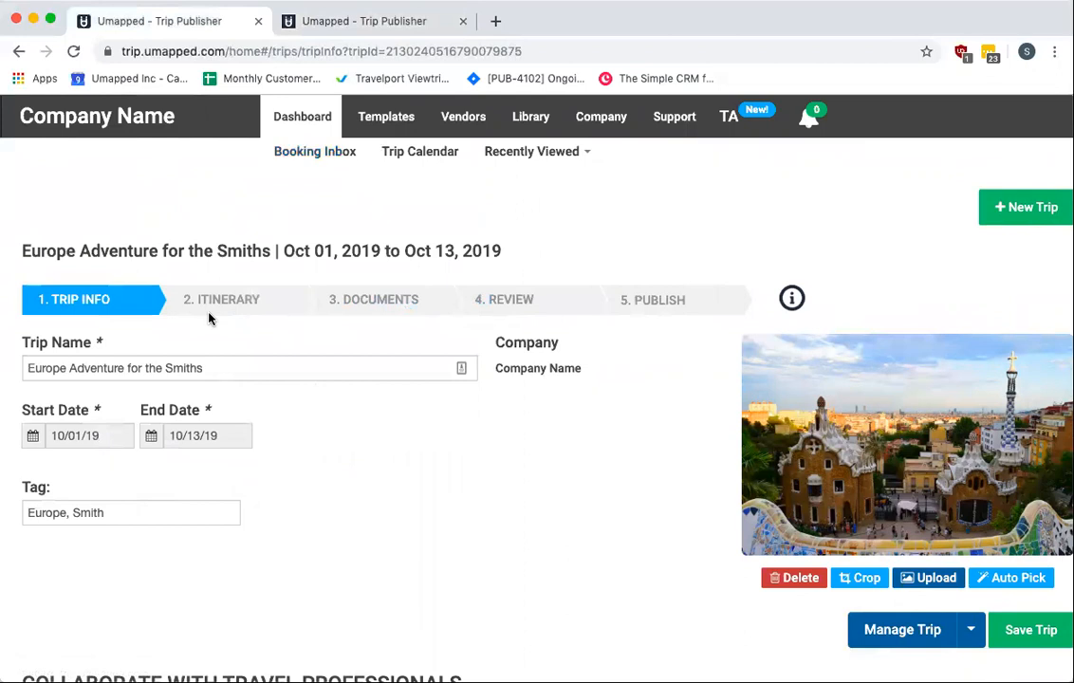
click(667, 306)
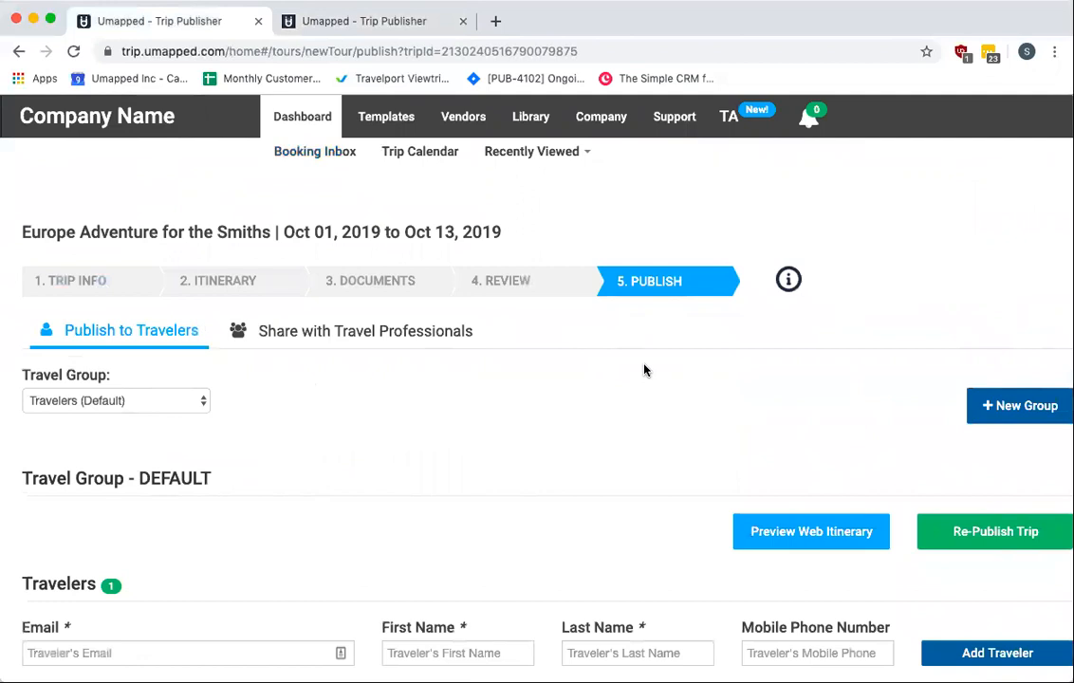
scroll(642, 372, down, 1)
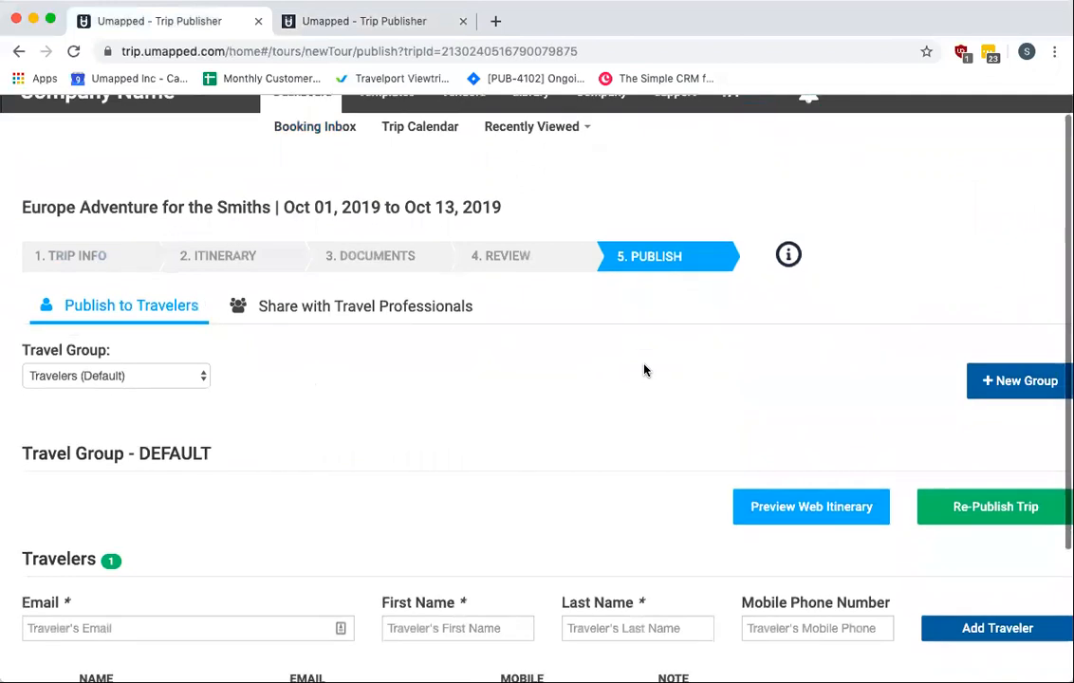
Switch to the new trip's itinerary and open the add-item menu, then close it
click(390, 29)
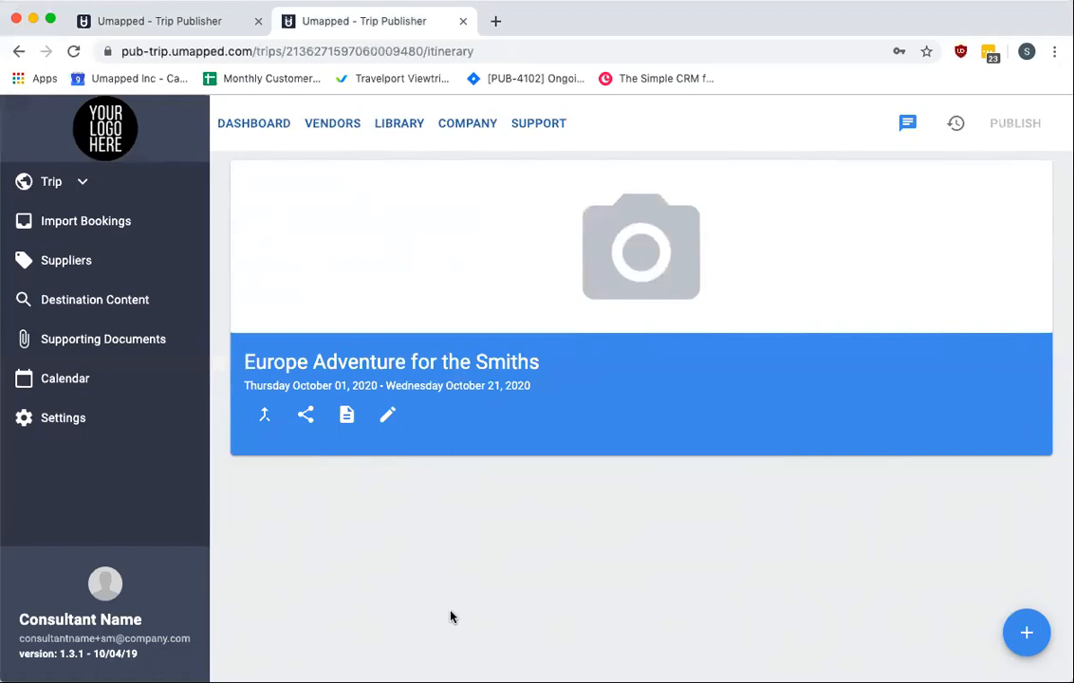
click(1027, 632)
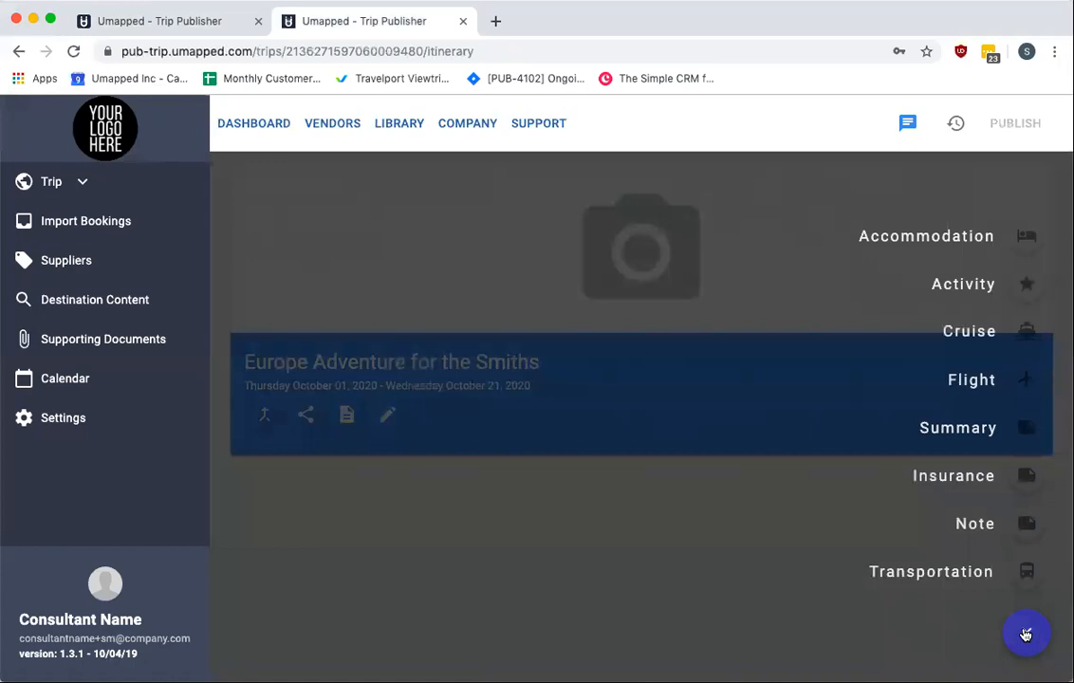
click(730, 581)
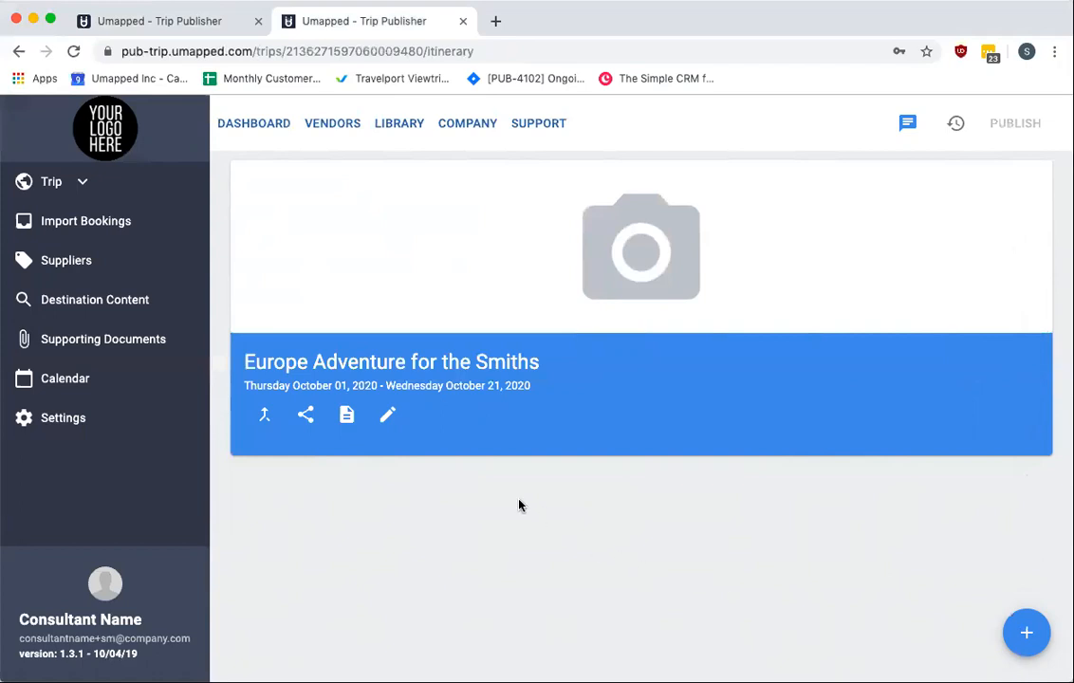
Open Import Bookings for the trip and view the PNR Import and Booking Inbox tabs
click(78, 228)
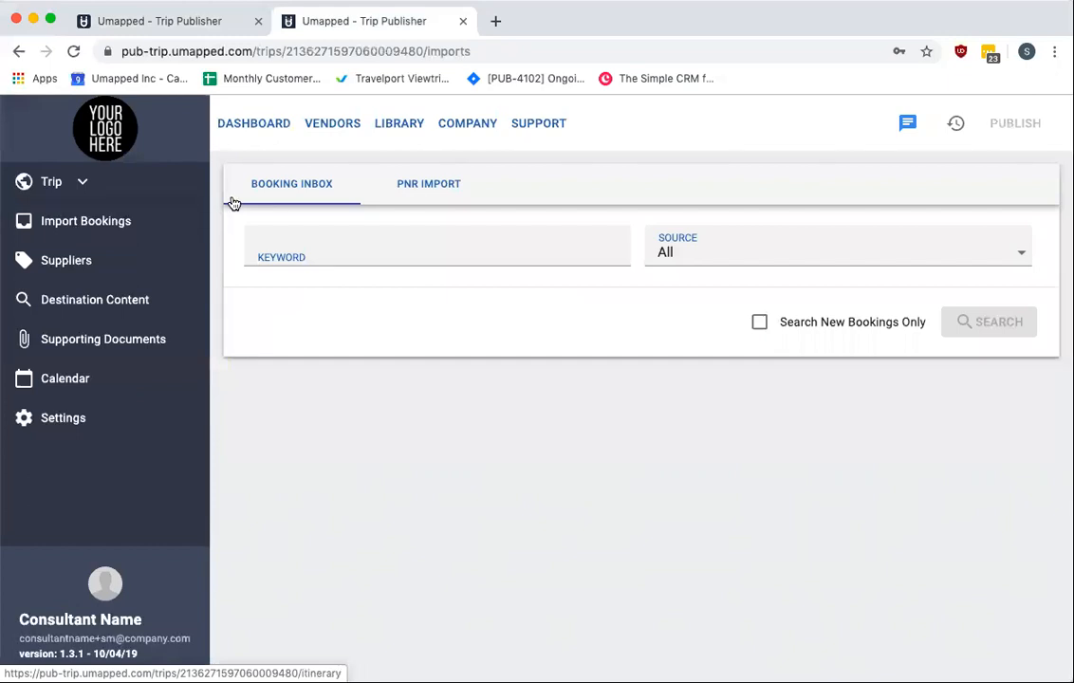
click(446, 186)
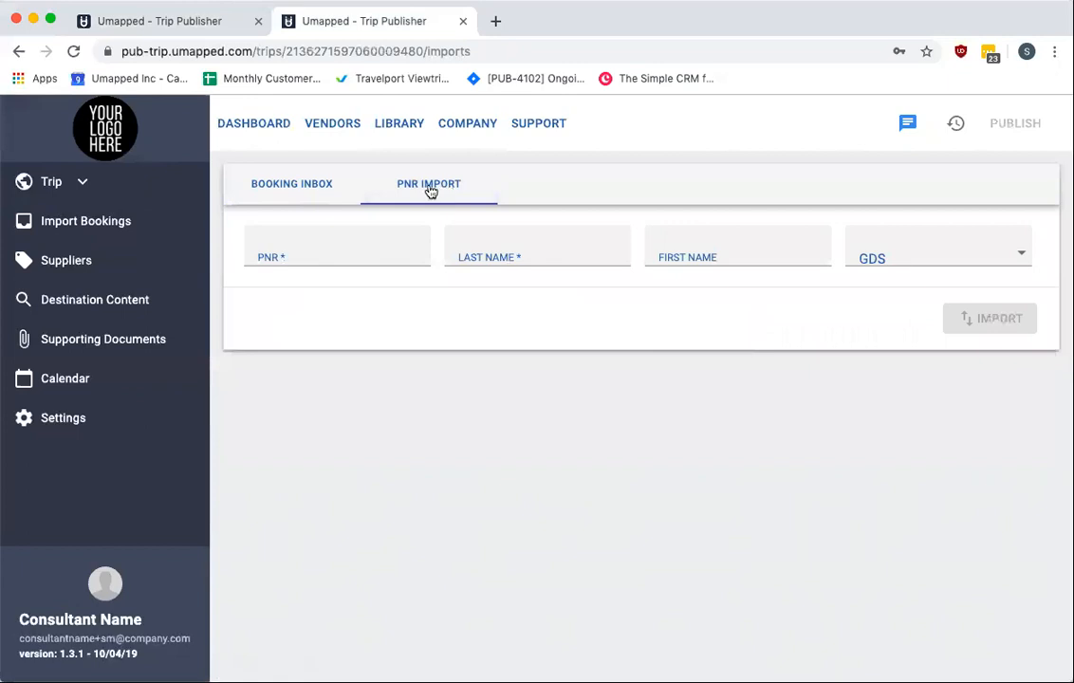
click(276, 186)
Search the booking inbox for keyword FLIGHT-2020, then select the keyword text
click(331, 247)
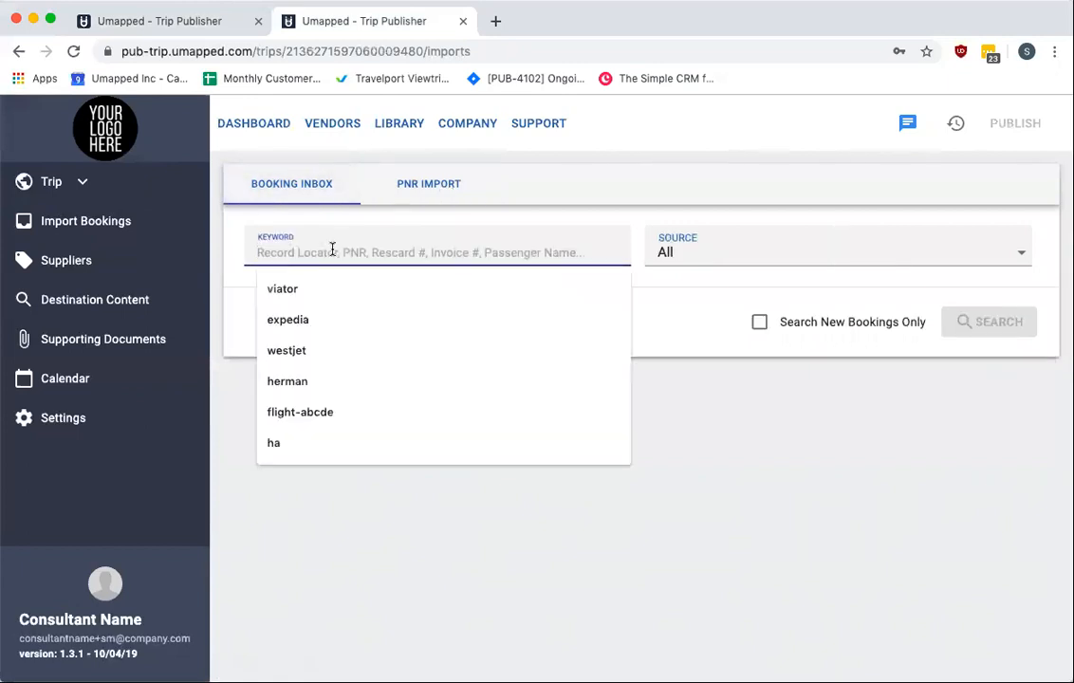
text(FLIGHT-2020)
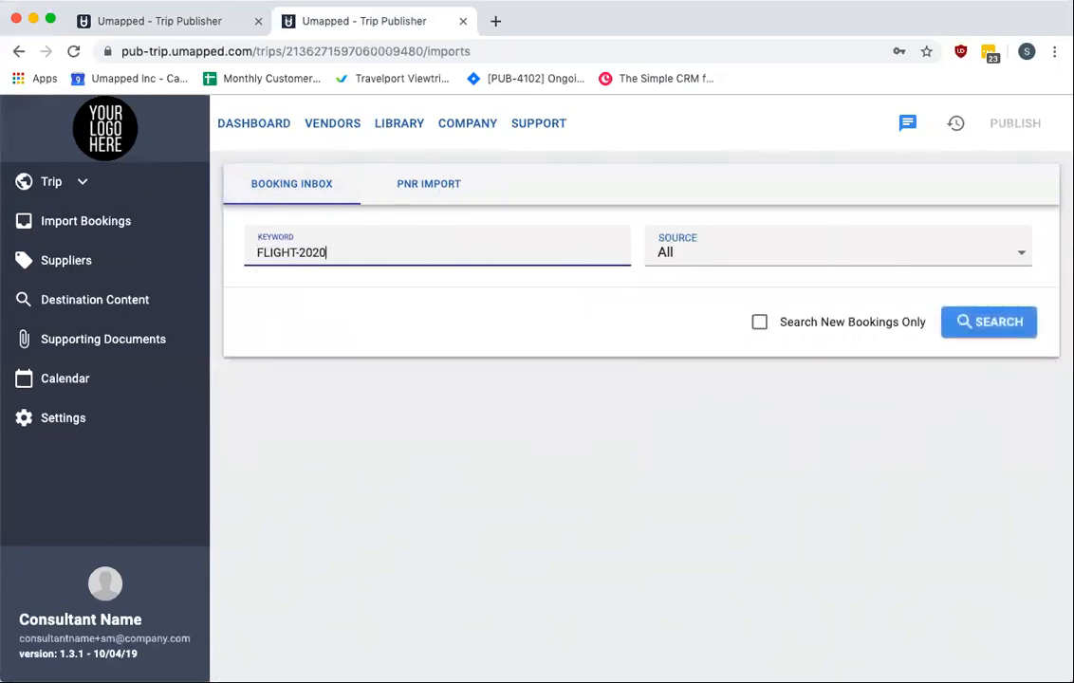
click(952, 323)
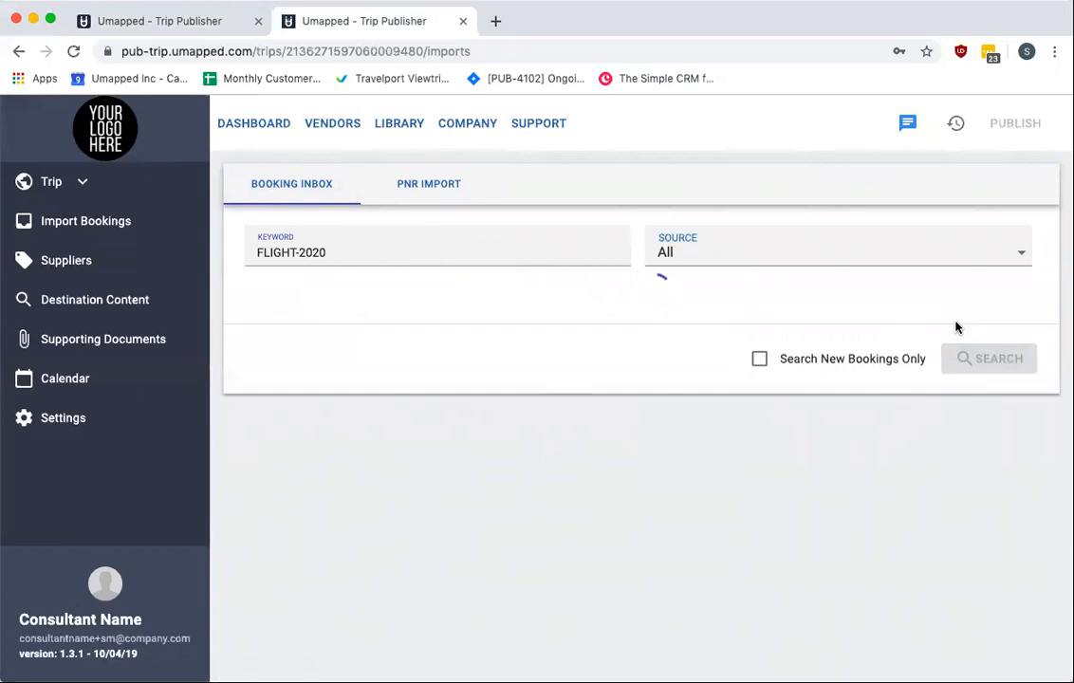
click(359, 256)
drag(358, 256, 186, 264)
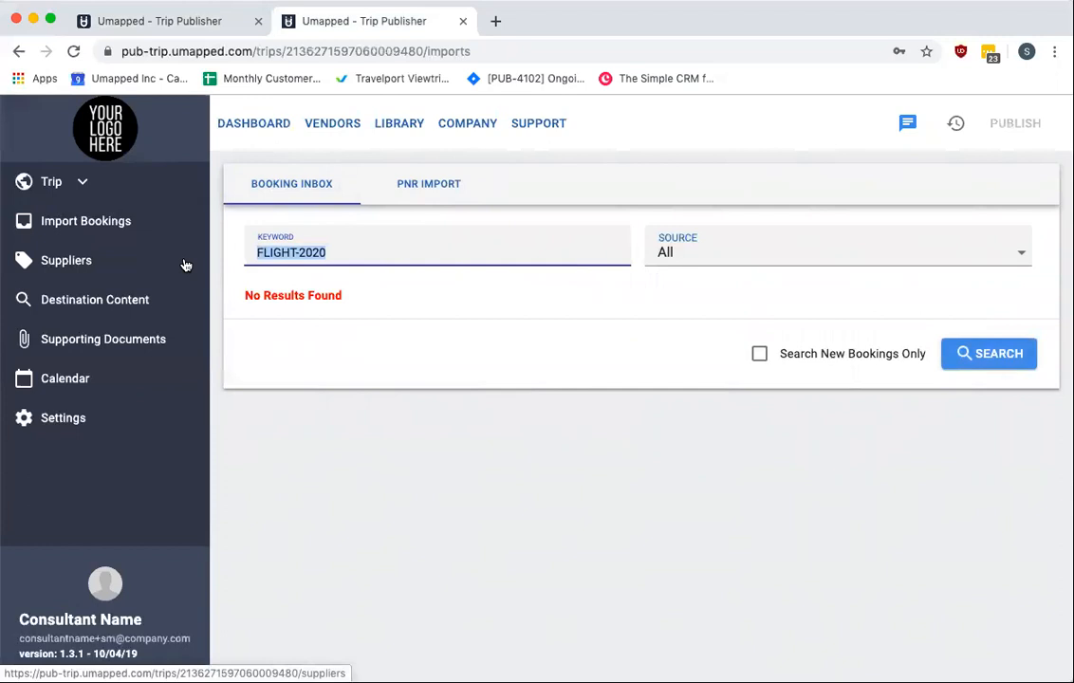
Clear the booking inbox keyword, then open the trip's Suppliers page and view its PDF Upload and Suppliers tabs
key(BackSpace)
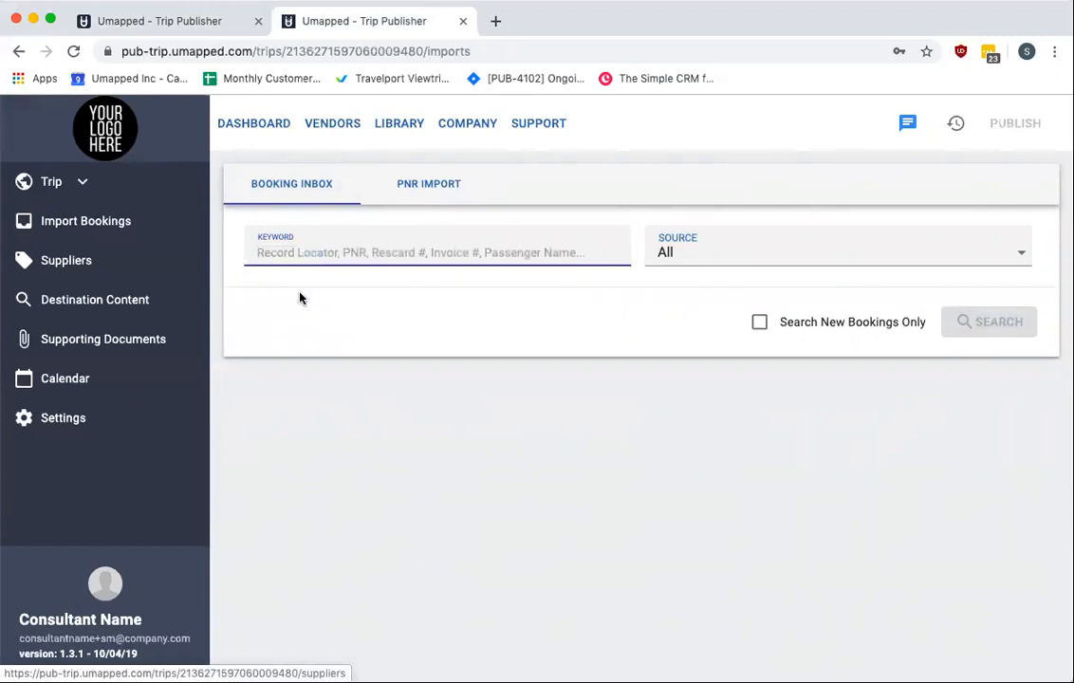
click(84, 260)
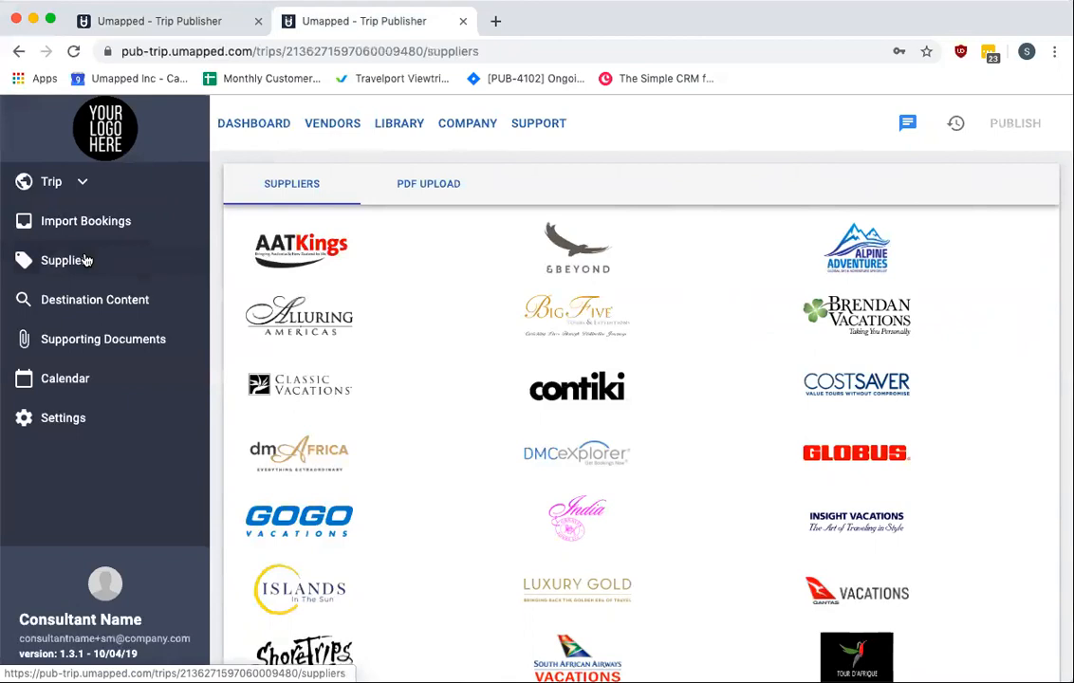
click(417, 187)
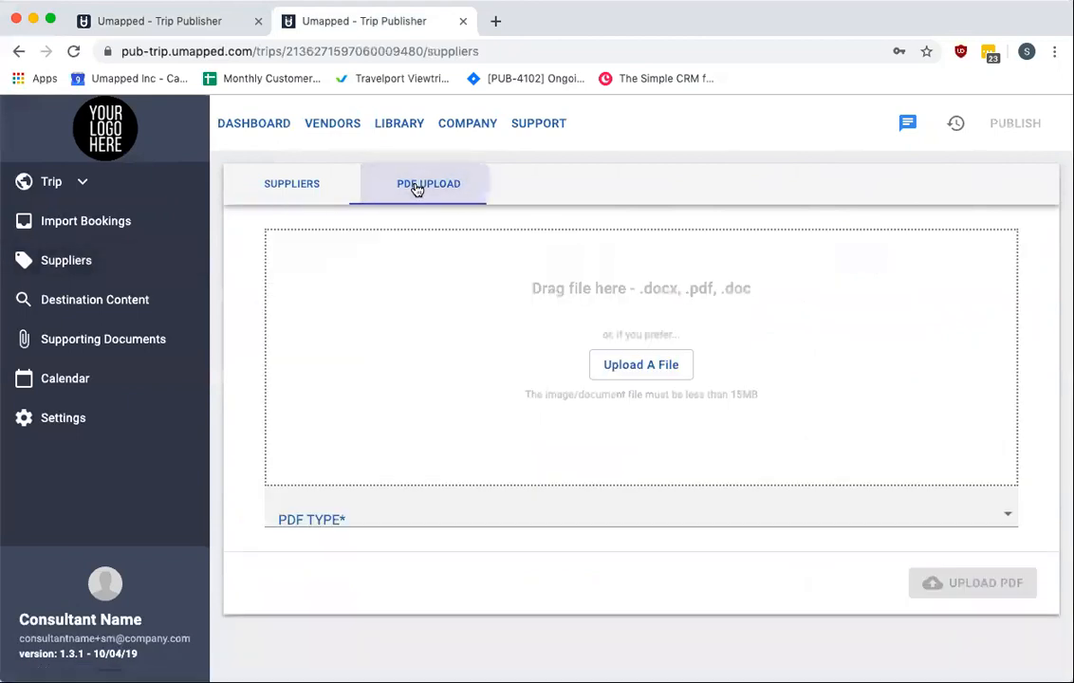
click(315, 186)
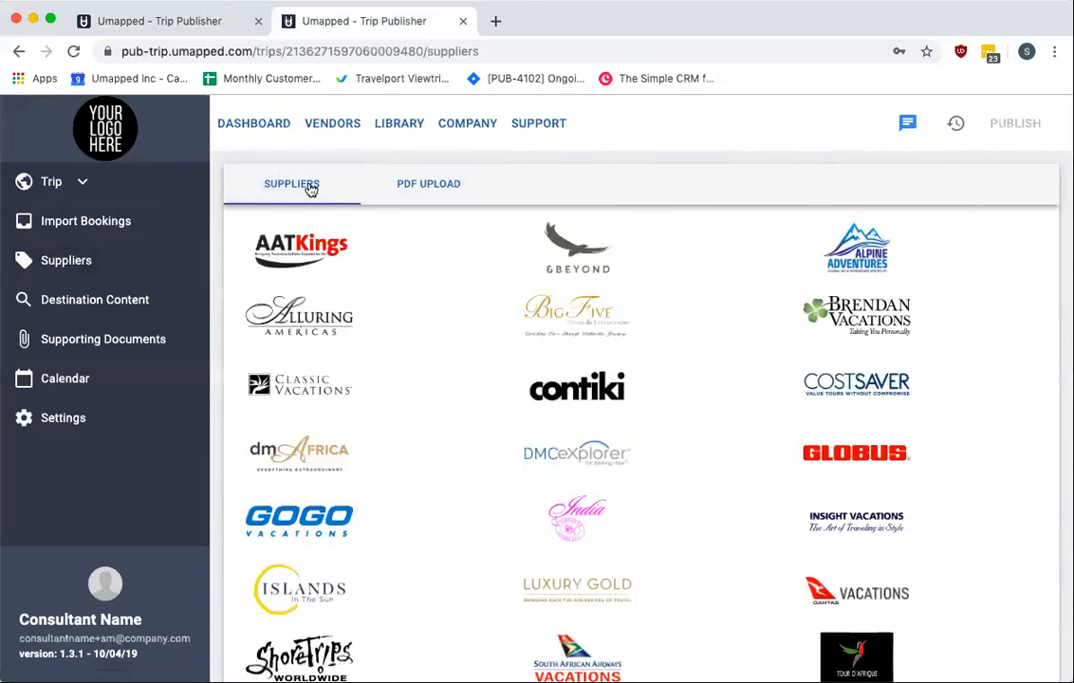
Open Destination Content for the trip and view its WCities Guides and Add From Library tabs
click(87, 312)
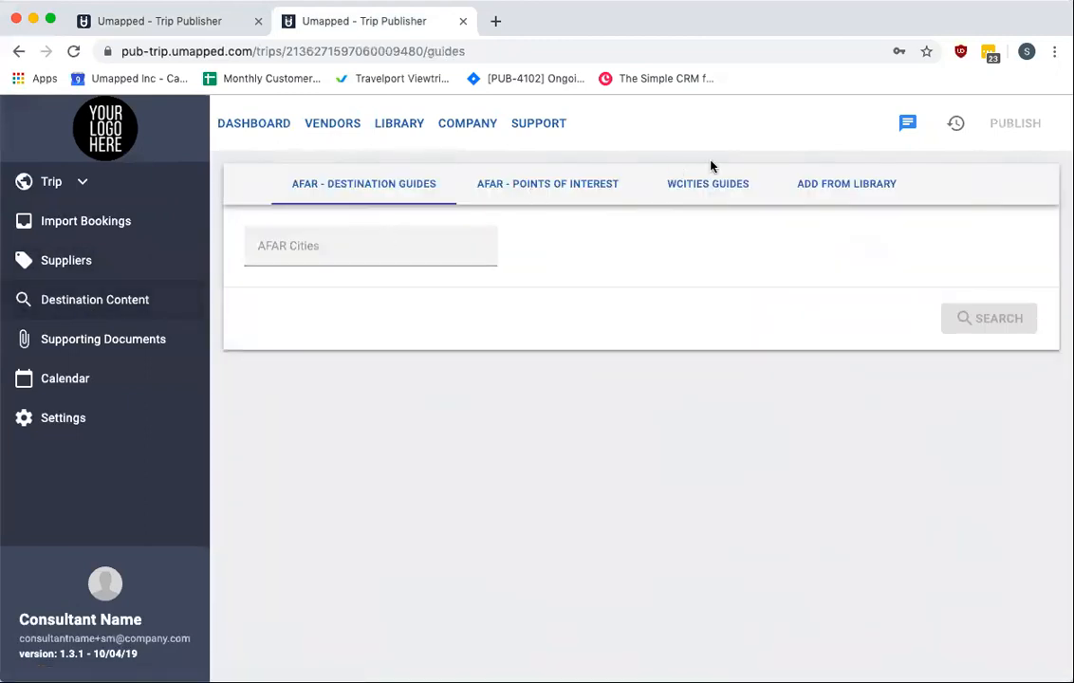
click(709, 185)
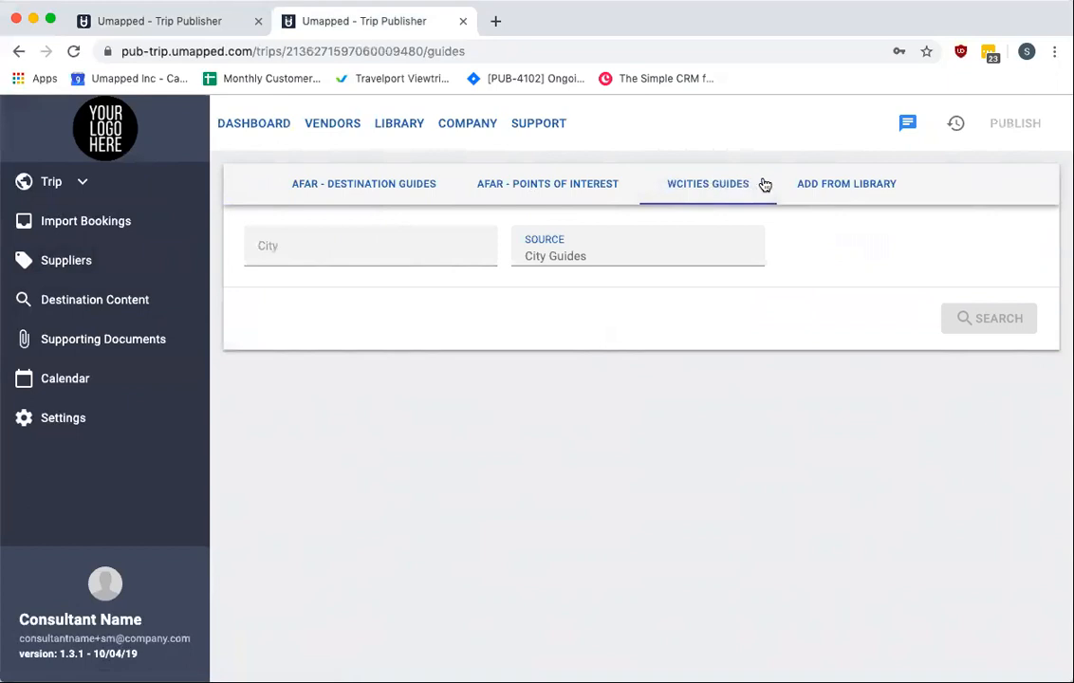
click(807, 187)
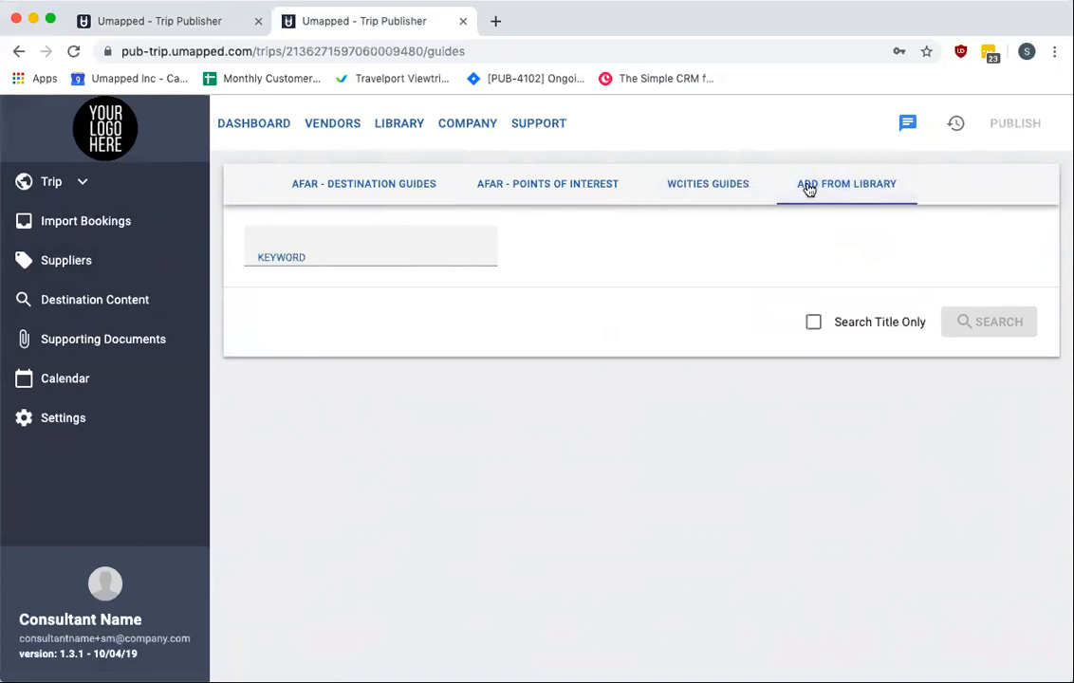
Search the library for barcelona and copy the Entertainment item into the trip
click(372, 250)
text(barcelona)
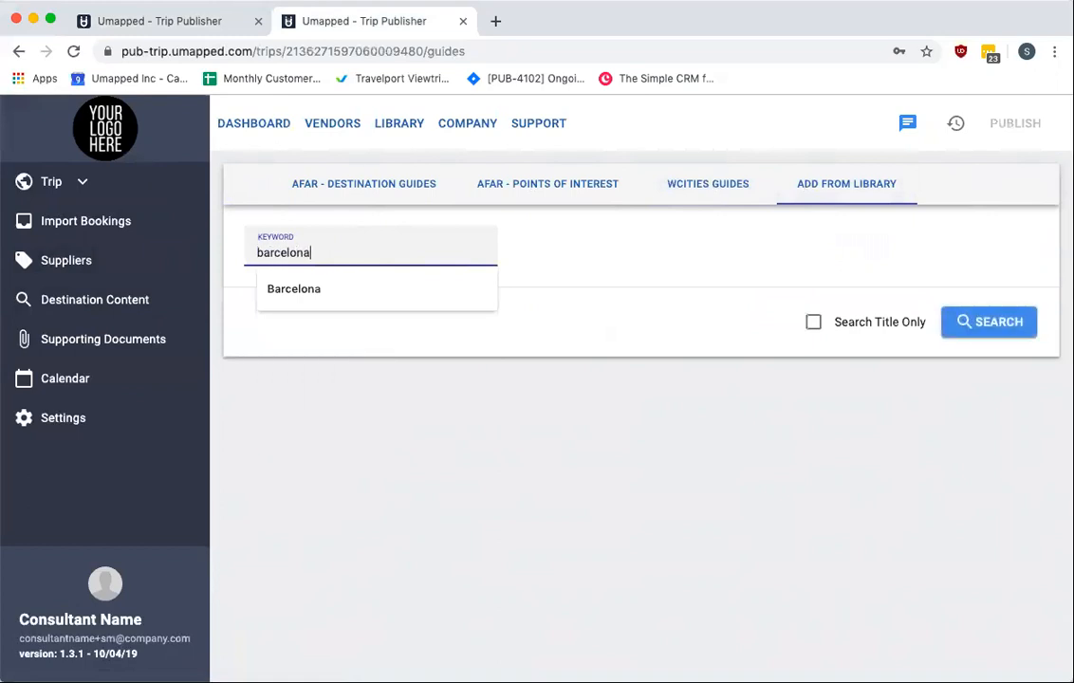
click(997, 323)
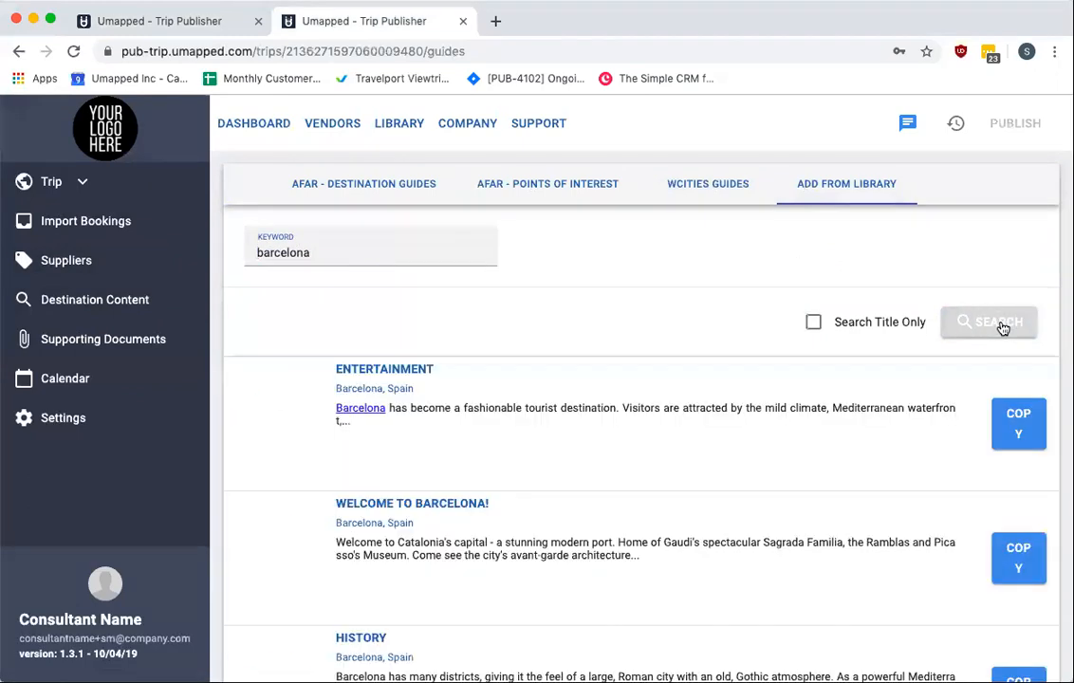
scroll(764, 434, down, 1)
click(1025, 376)
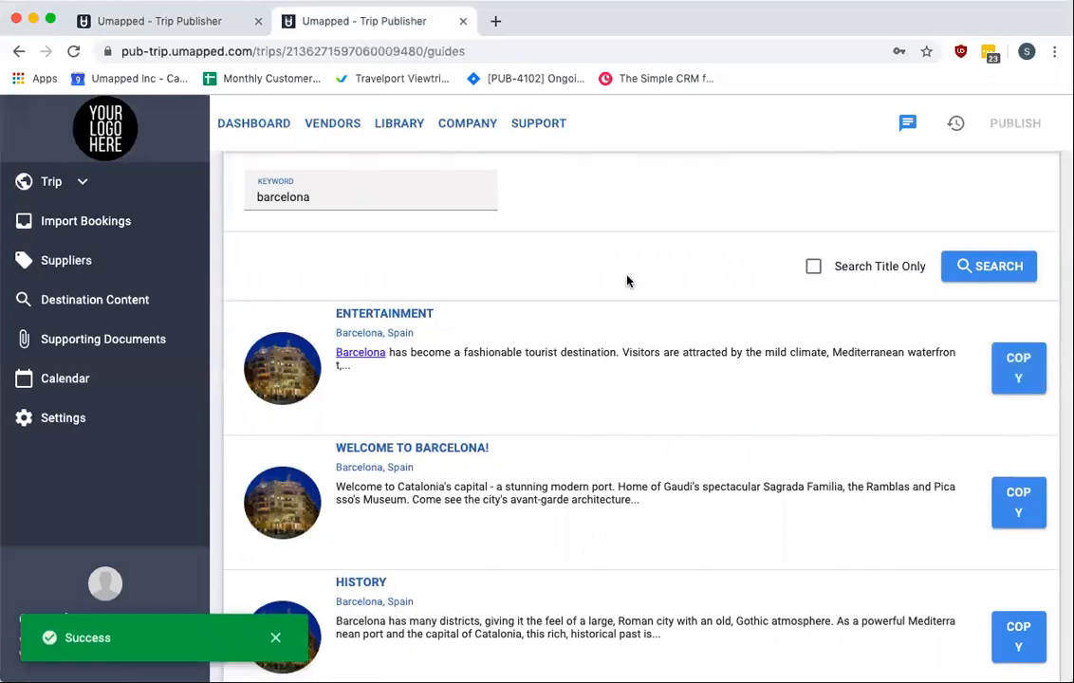
In Supporting Documents, attach the file Voucher.pdf under File Attachments
click(100, 344)
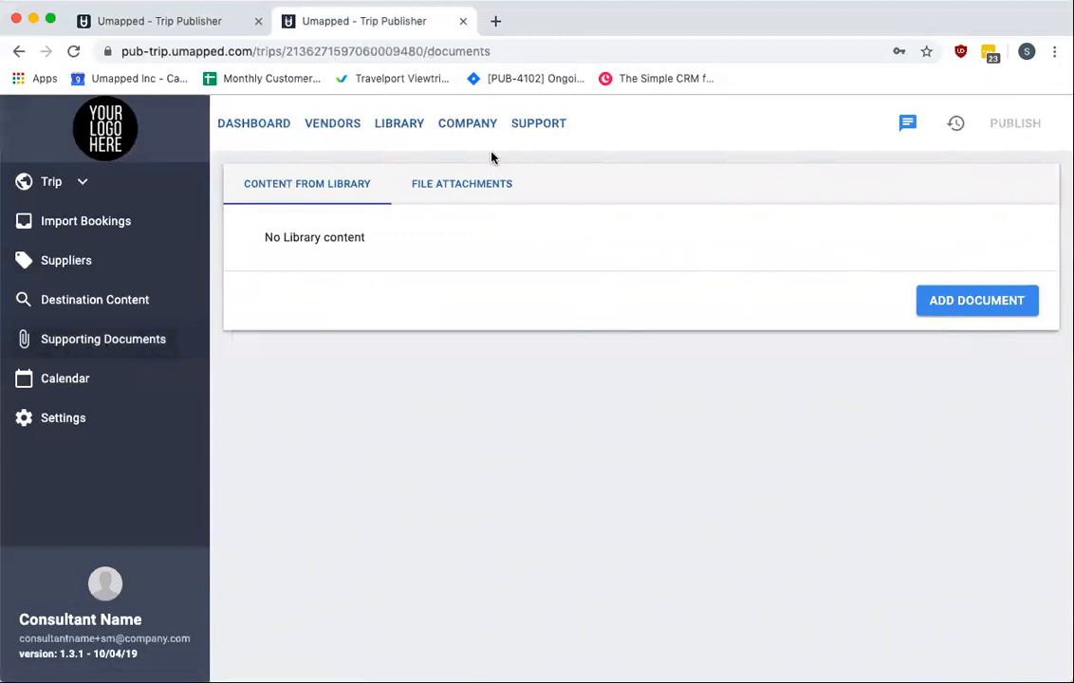
click(479, 178)
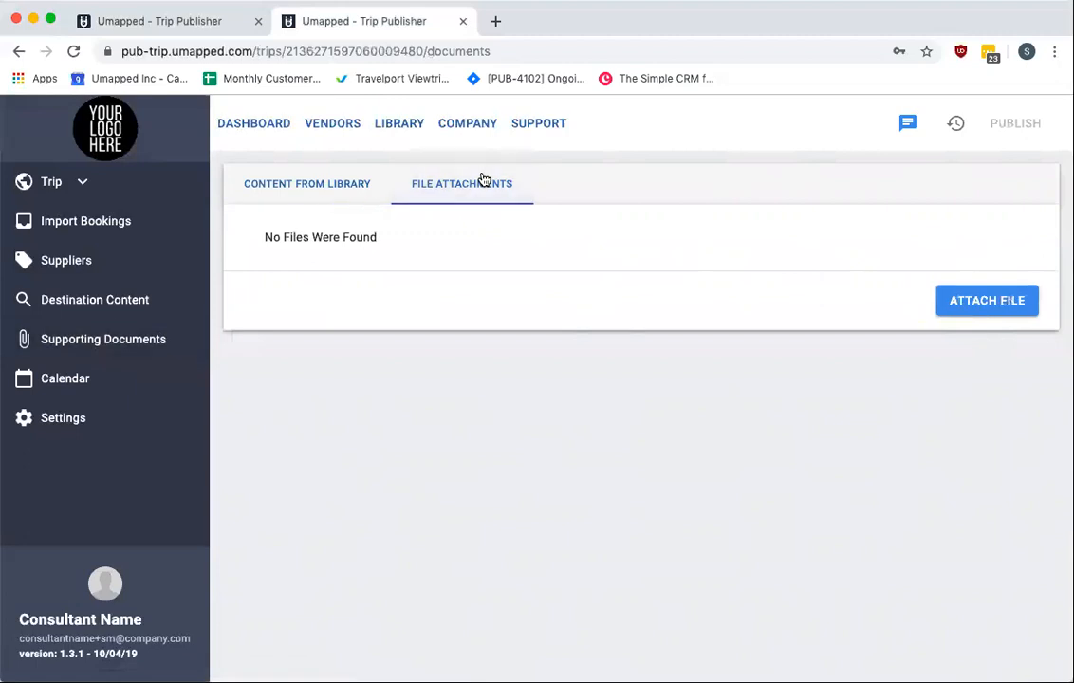
click(995, 306)
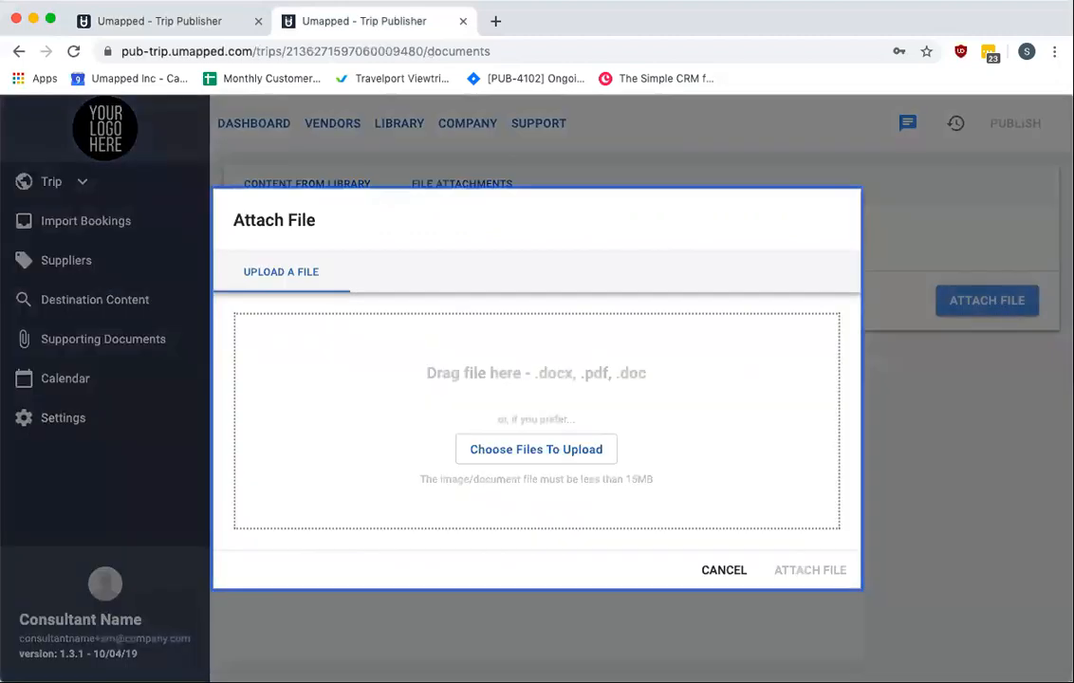
drag(487, 391, 478, 384)
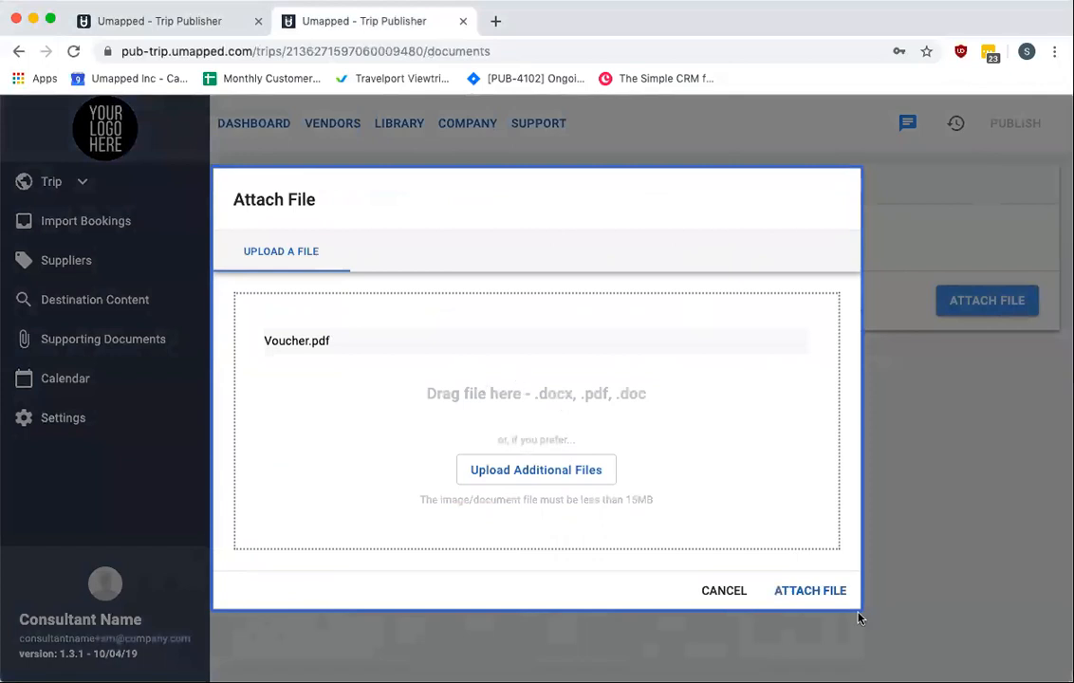
click(815, 598)
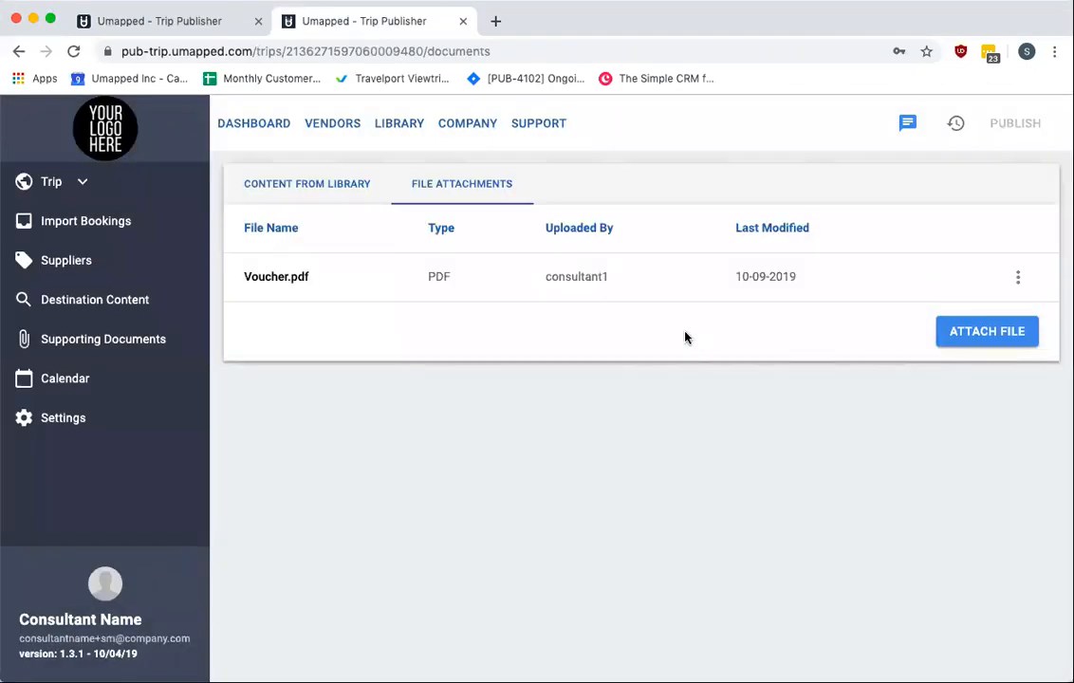
Open the trip's Calendar and then its Settings page
click(85, 382)
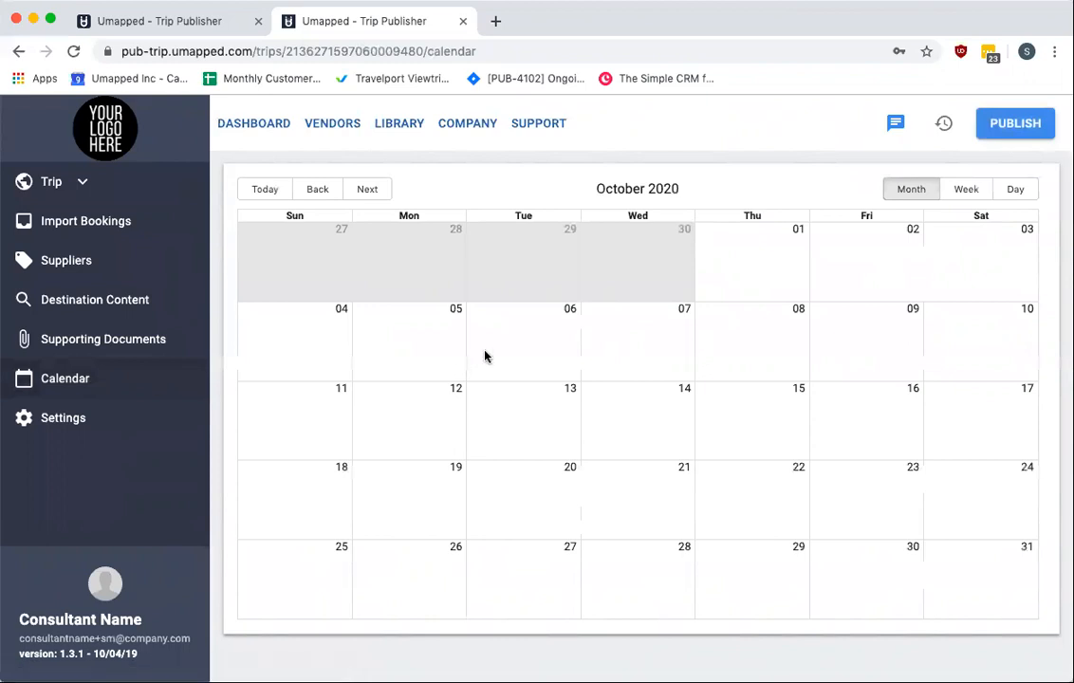
click(68, 430)
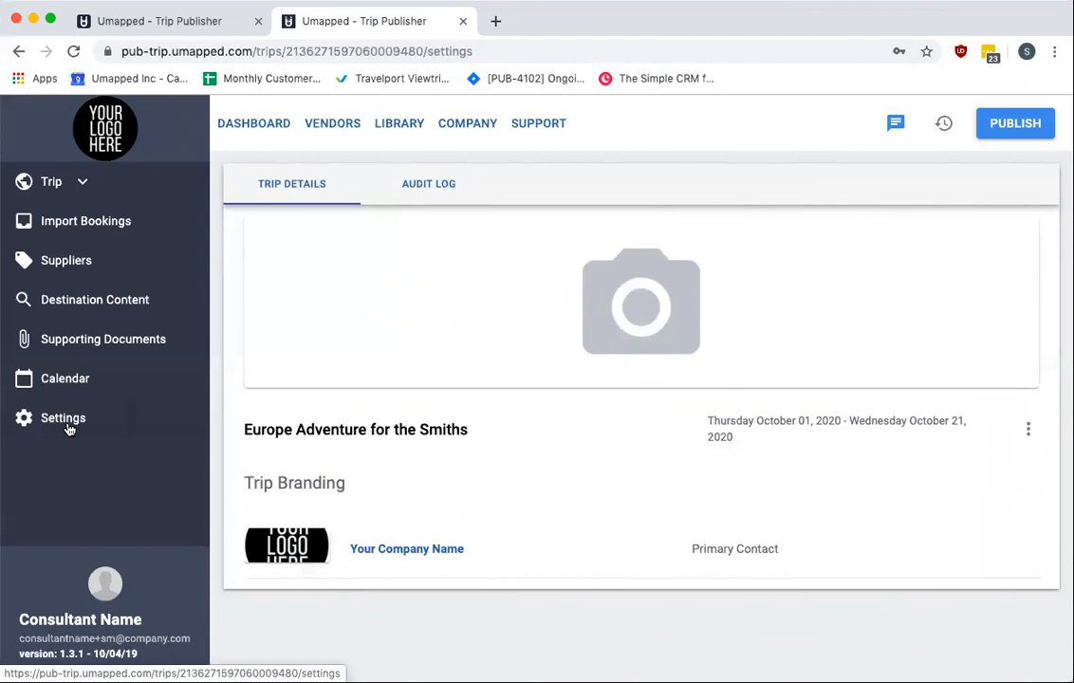
In the old publisher tab, view the trip's Trip Info step, then return to its Publish step and review the travelers
click(183, 23)
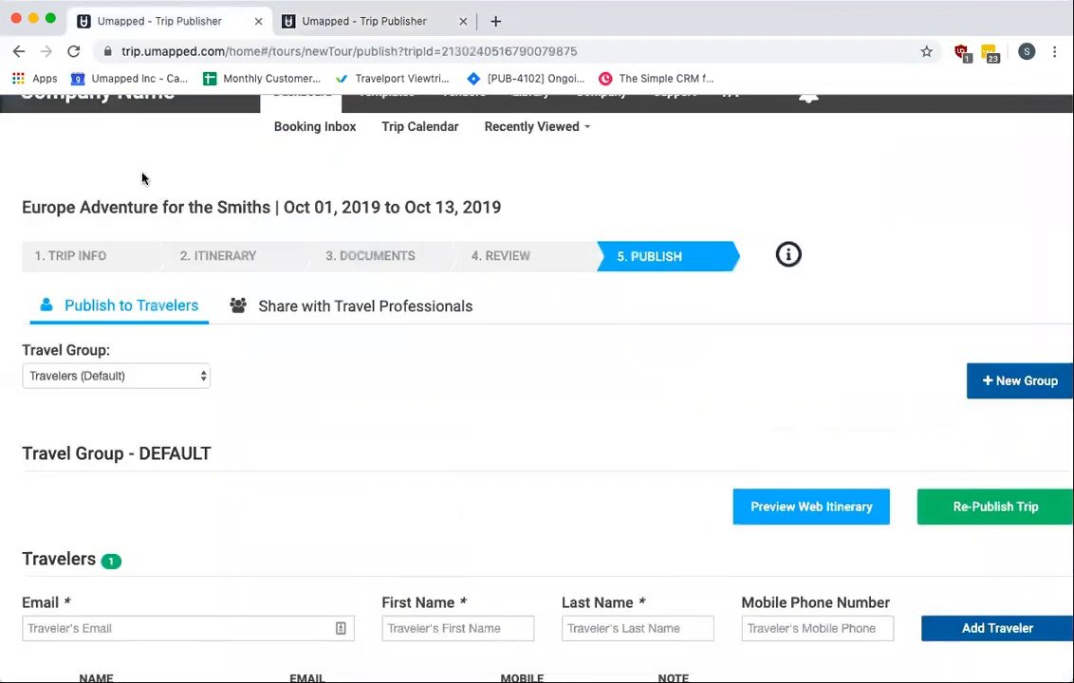
click(79, 255)
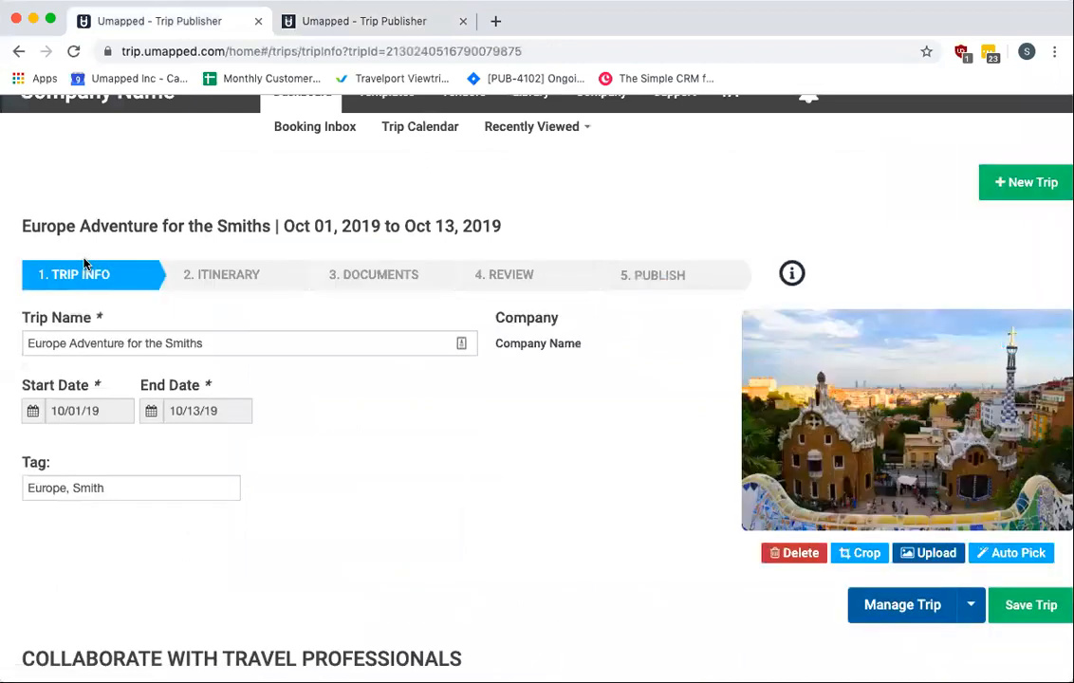
scroll(312, 432, down, 5)
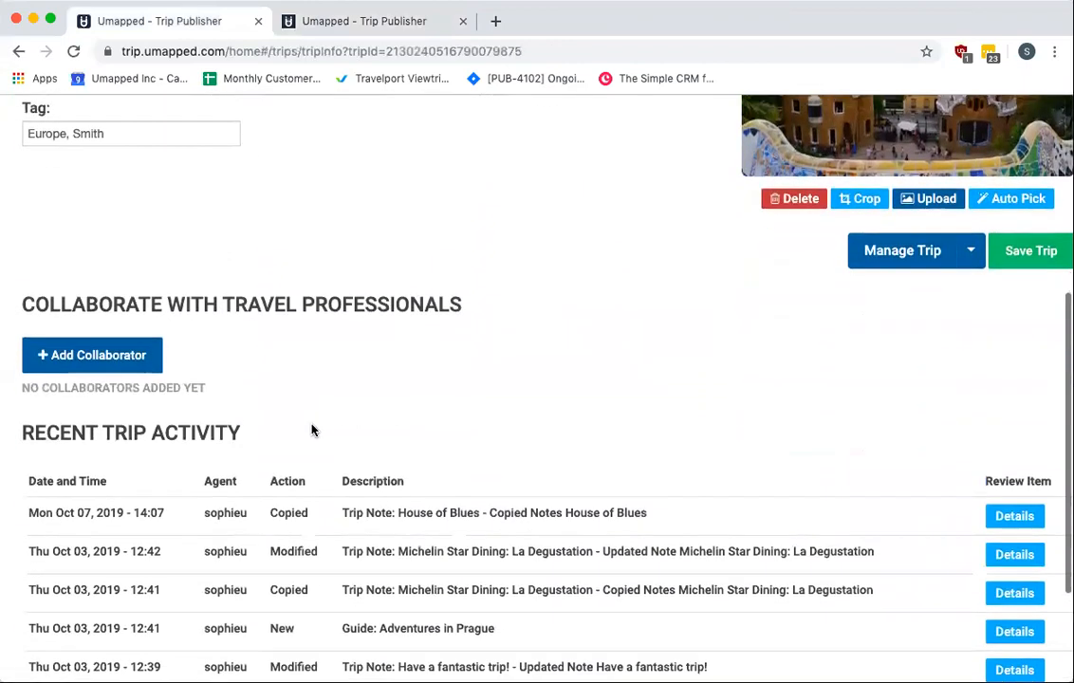
scroll(311, 431, up, 5)
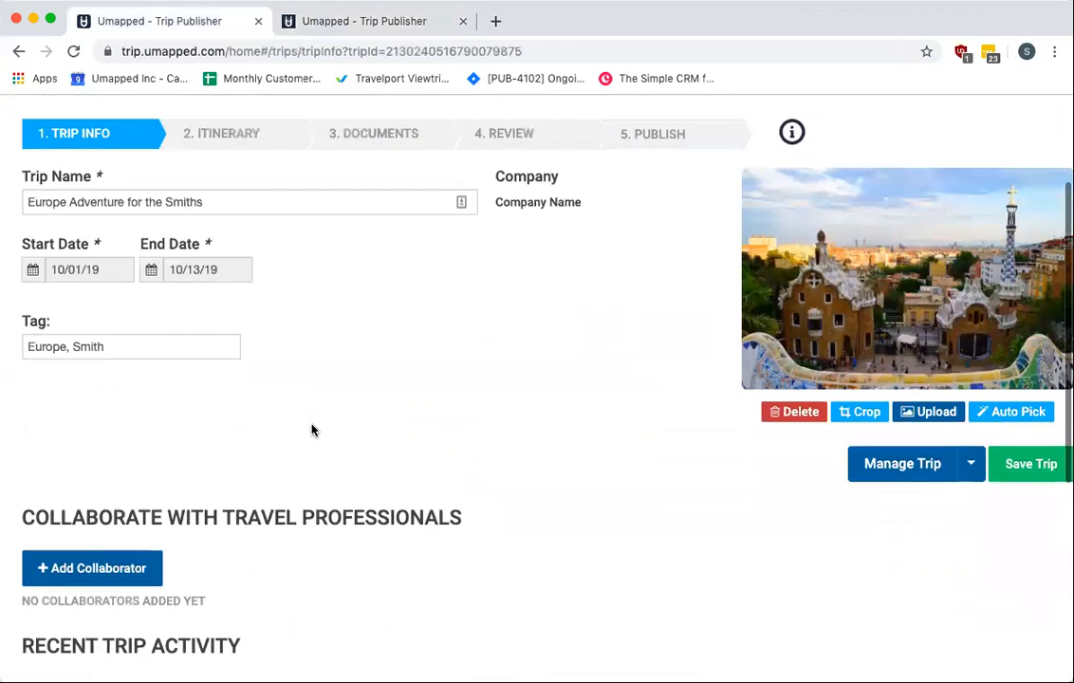
click(668, 264)
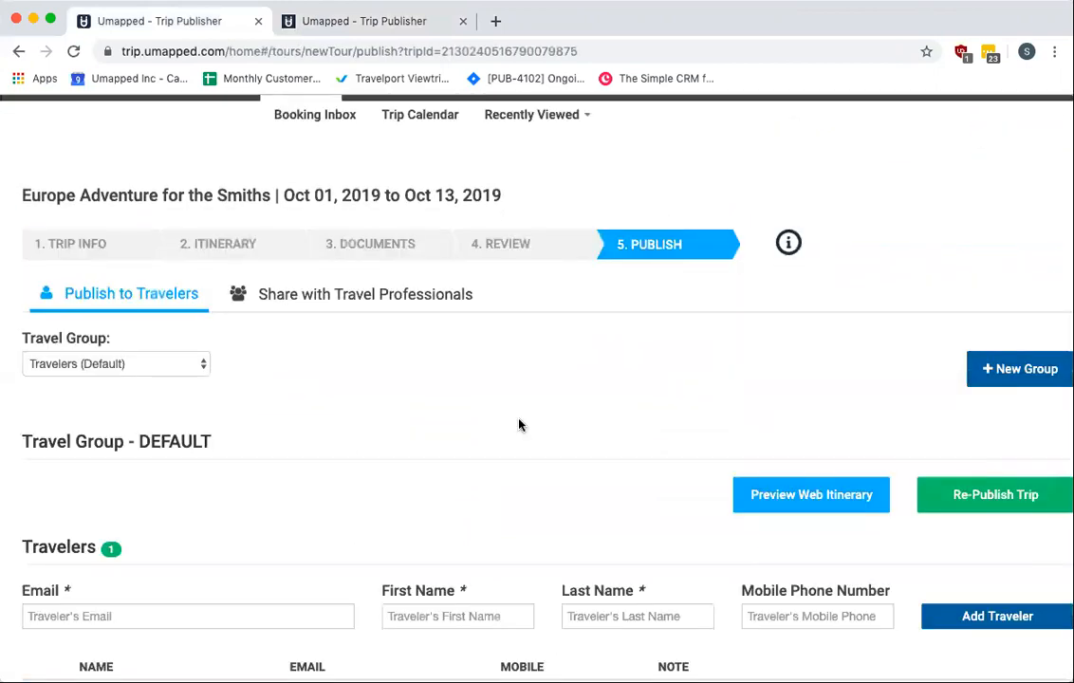
scroll(492, 460, down, 2)
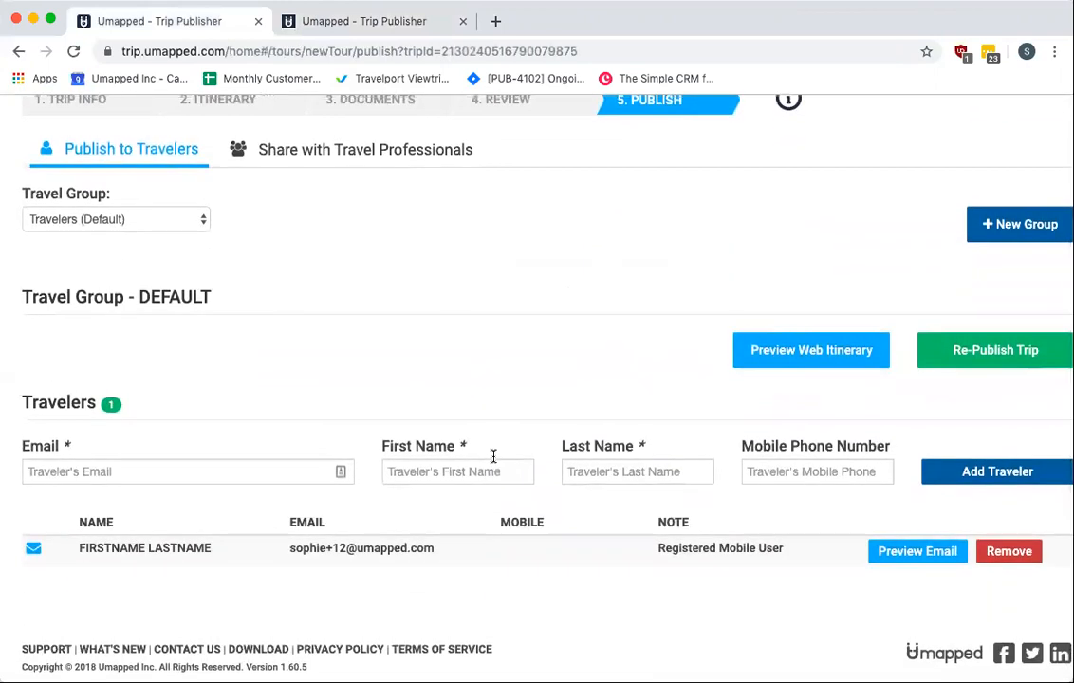
scroll(492, 457, up, 1)
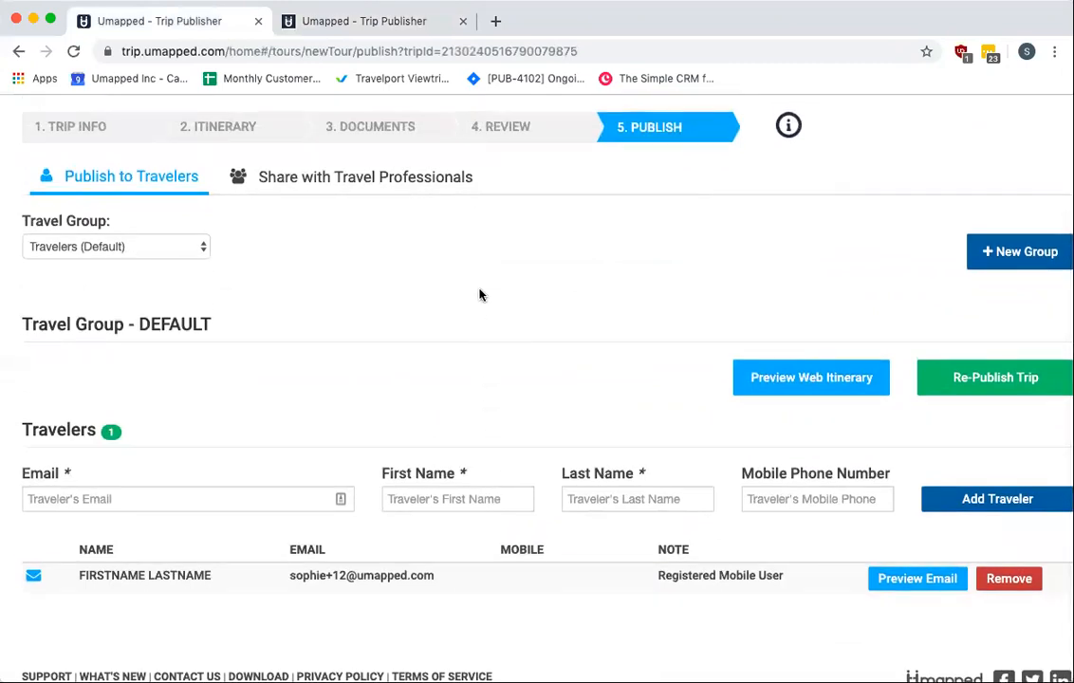
Switch to the new publisher tab, open the trip's itinerary and open the add-item menu
click(344, 22)
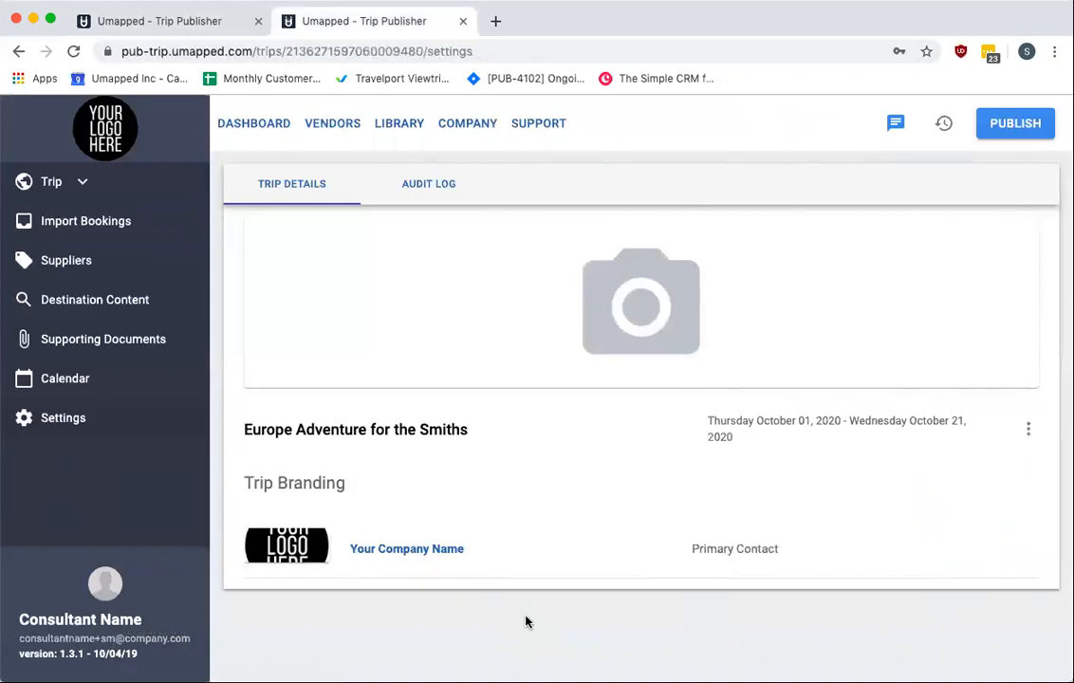
click(52, 182)
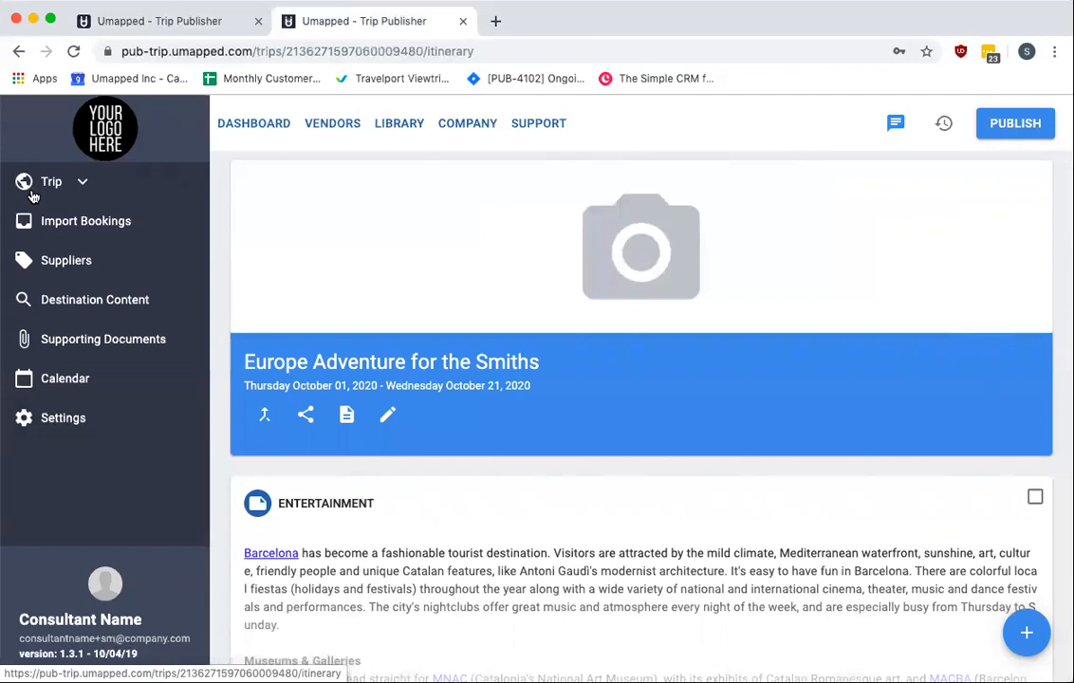
click(1026, 642)
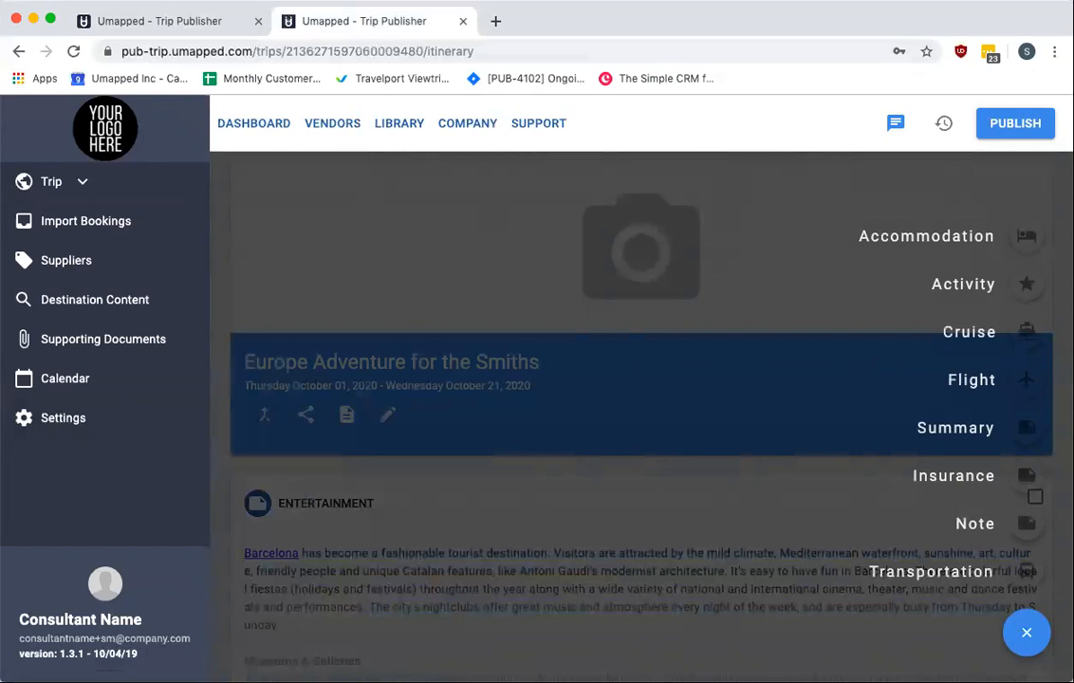
In the old publisher, open the trip's Itinerary step and the Add Accommodations form, then return to the new publisher tab
click(197, 27)
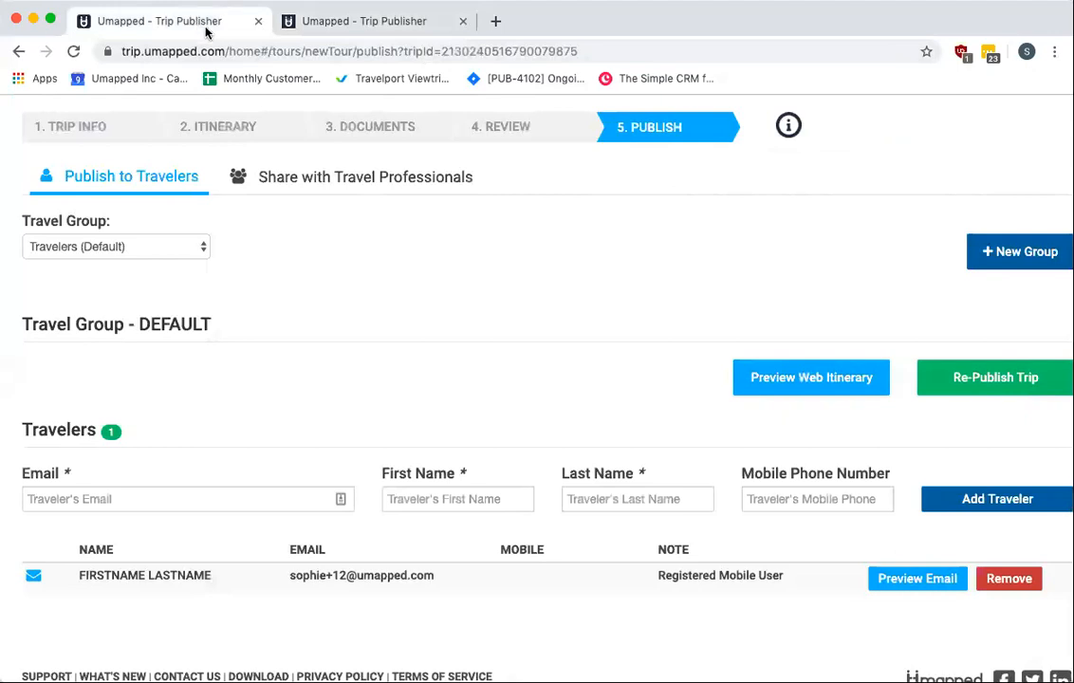
scroll(337, 220, up, 2)
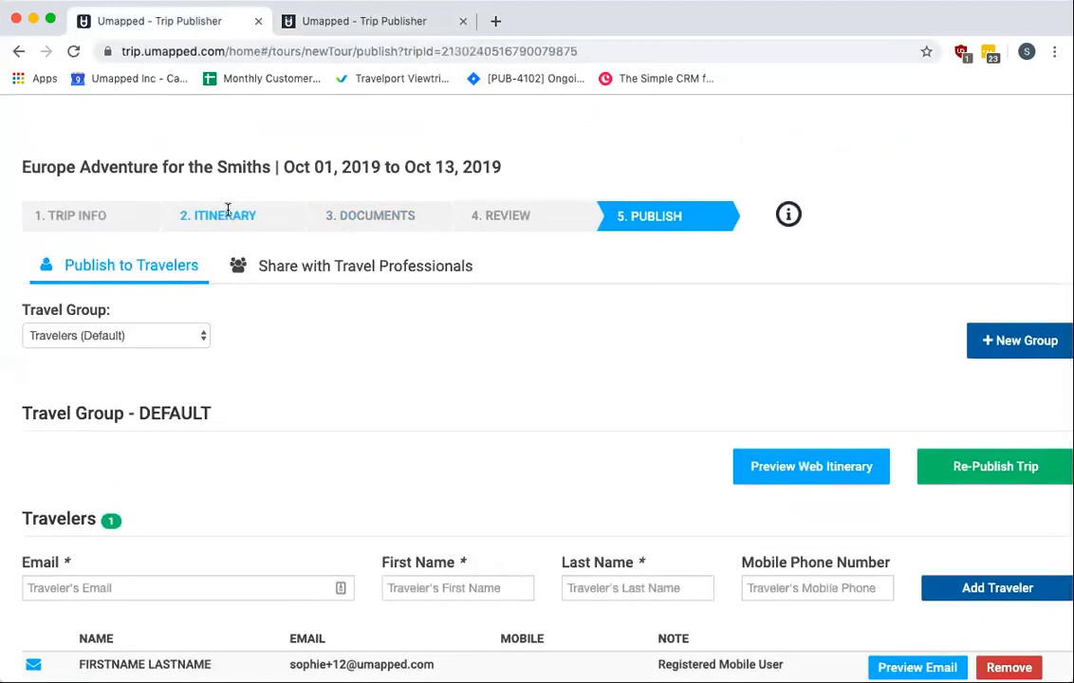
click(228, 213)
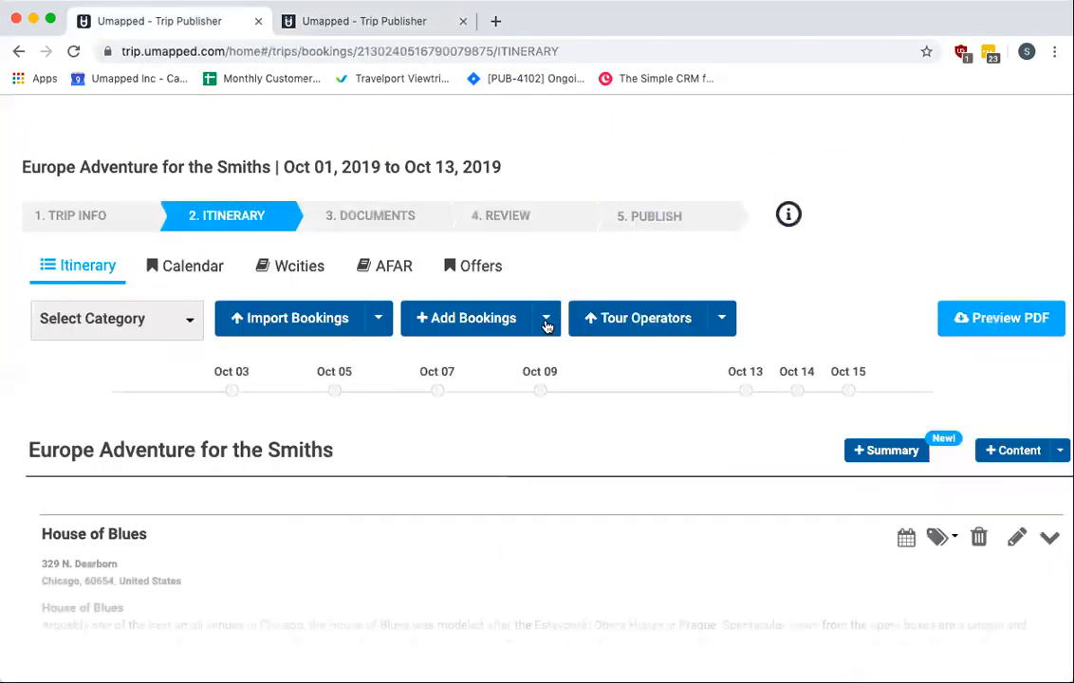
click(546, 323)
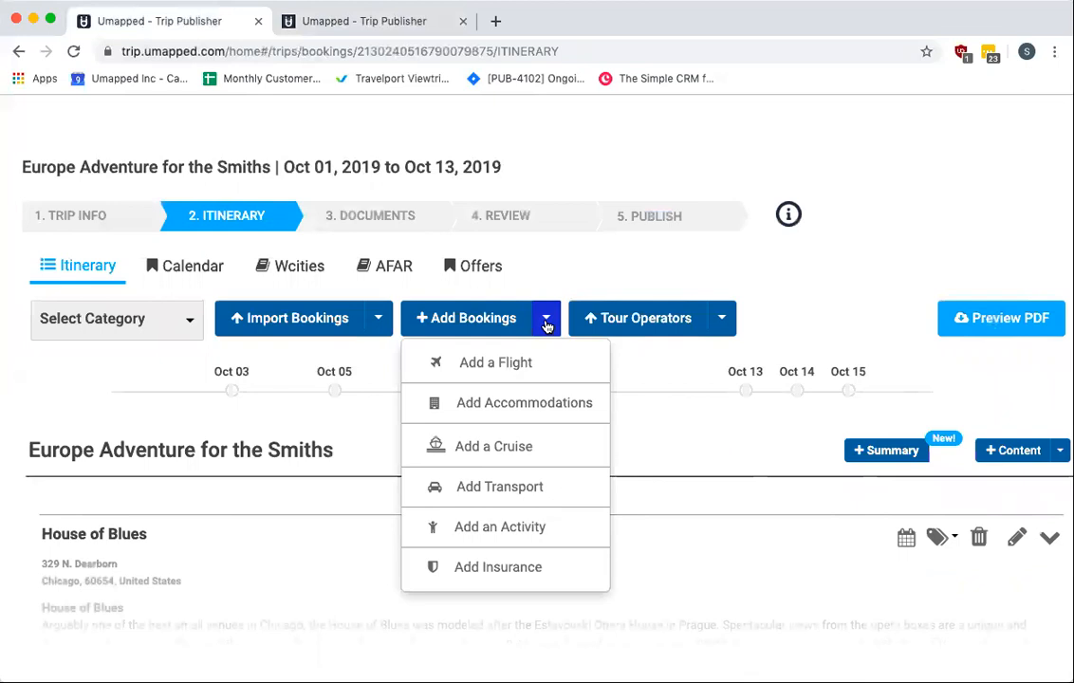
click(509, 406)
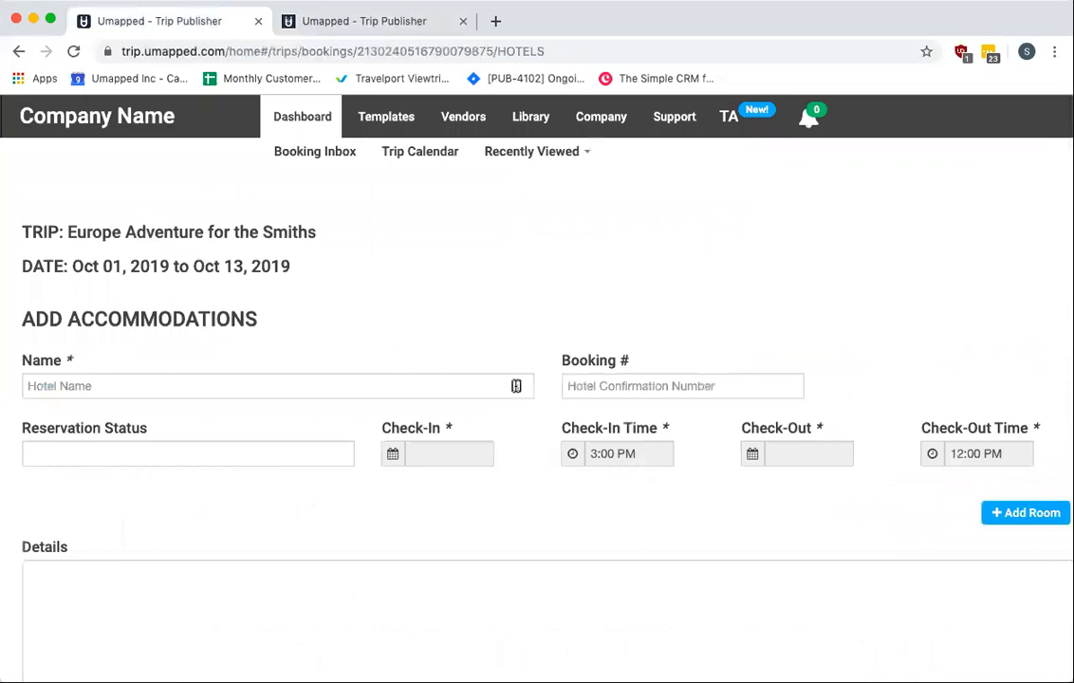
scroll(516, 386, down, 2)
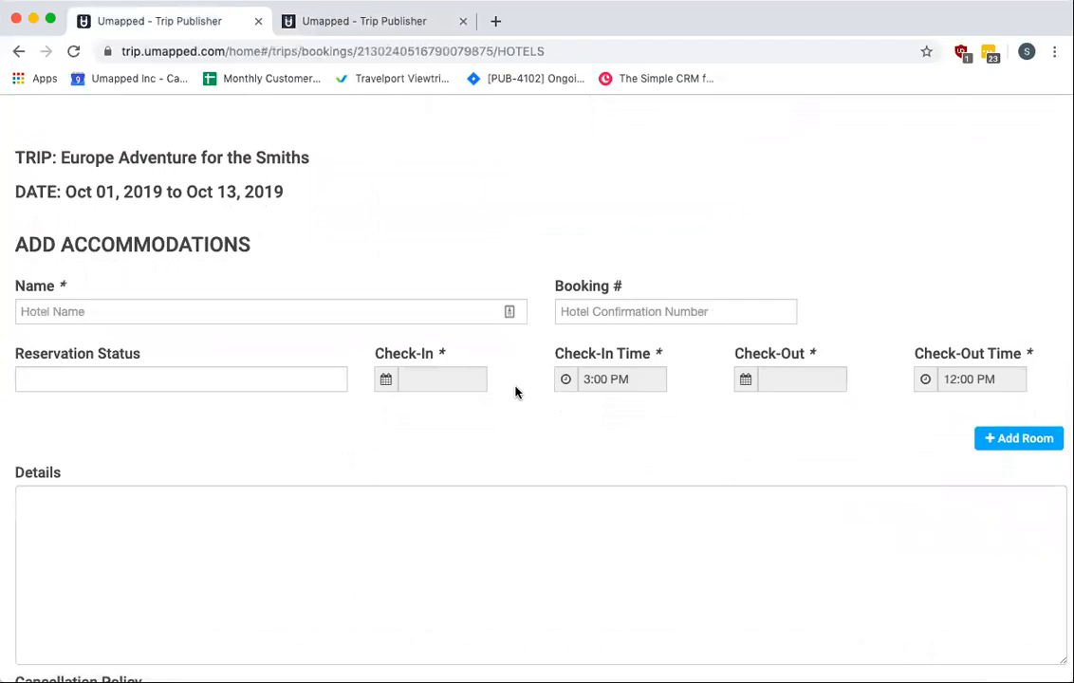
scroll(515, 392, down, 2)
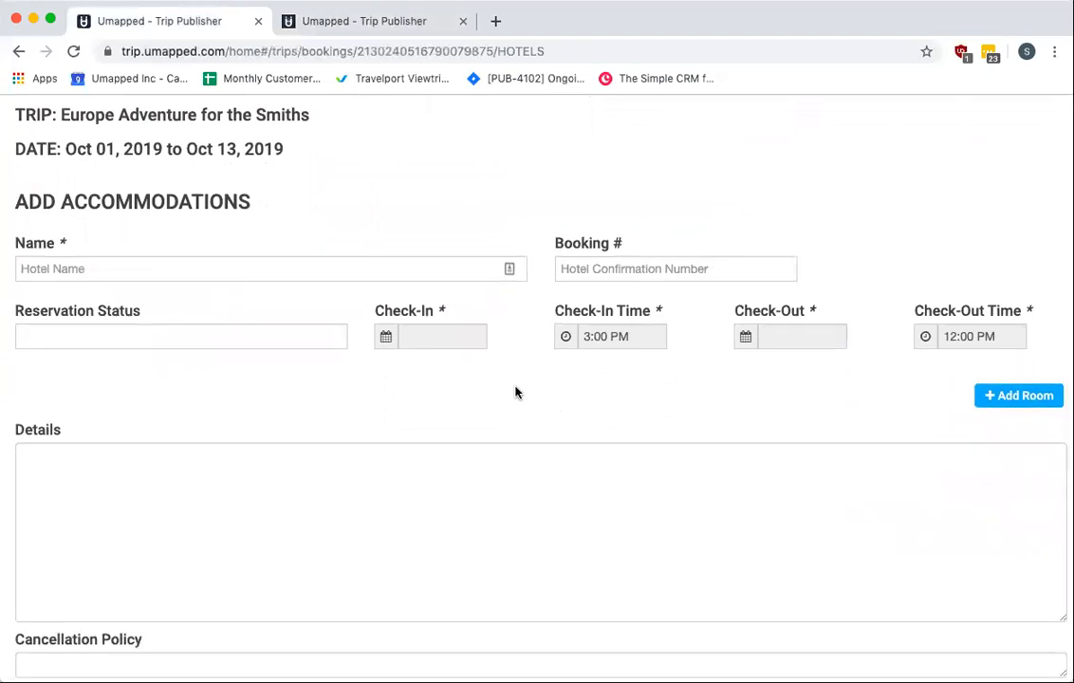
click(381, 28)
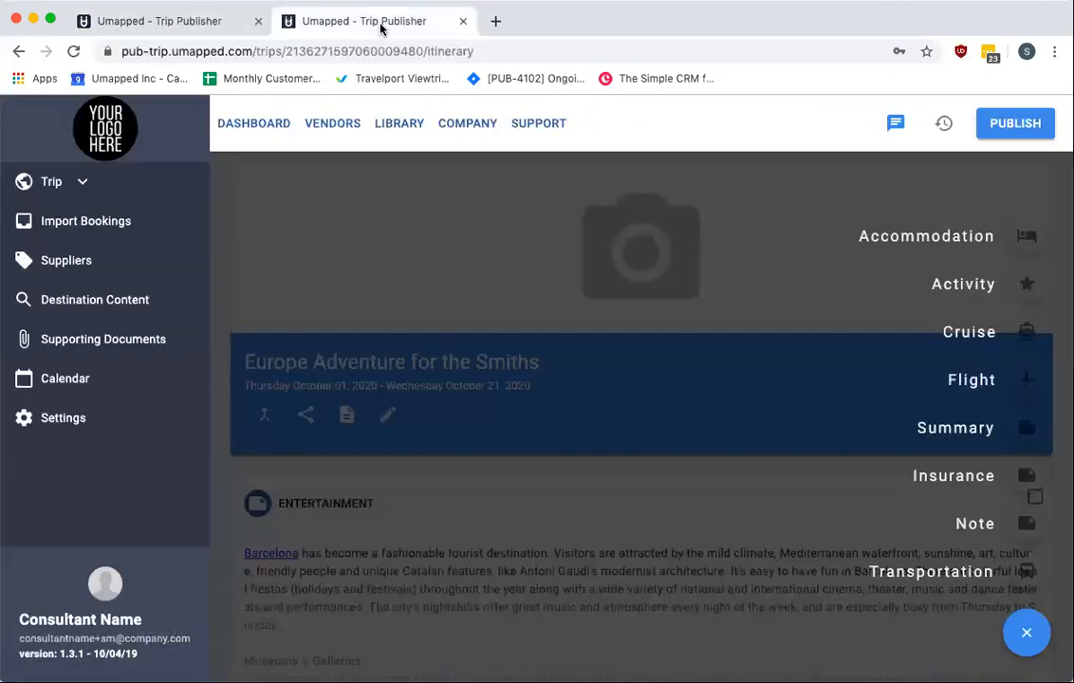
Open the Accommodation form and search hotels for four seasons, browsing the results
click(1027, 237)
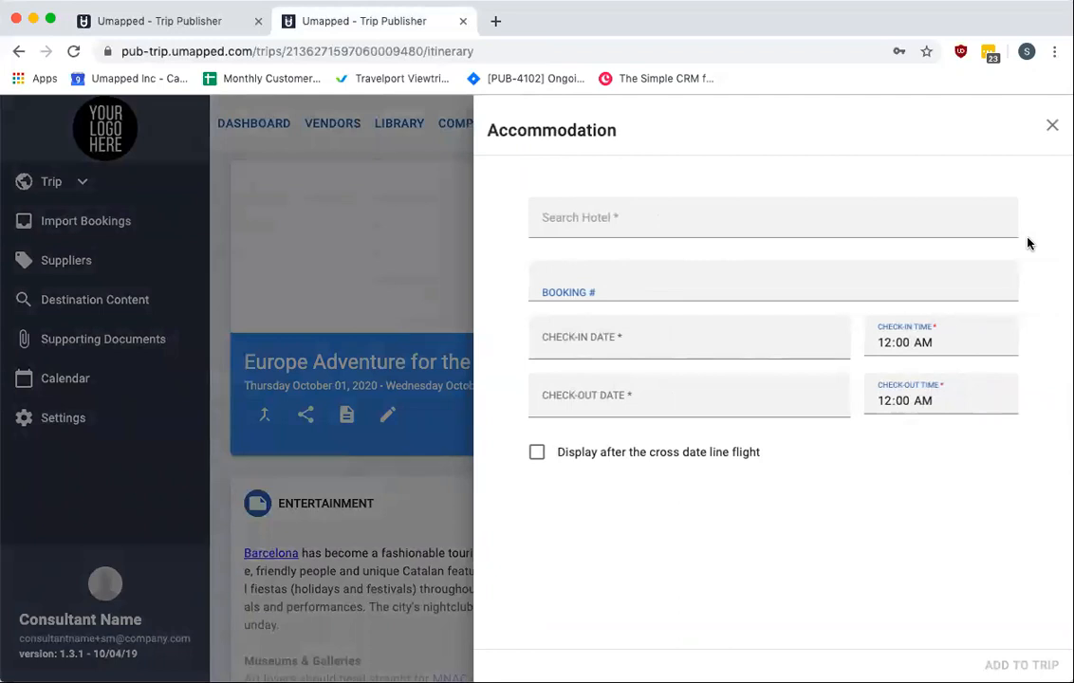
click(714, 230)
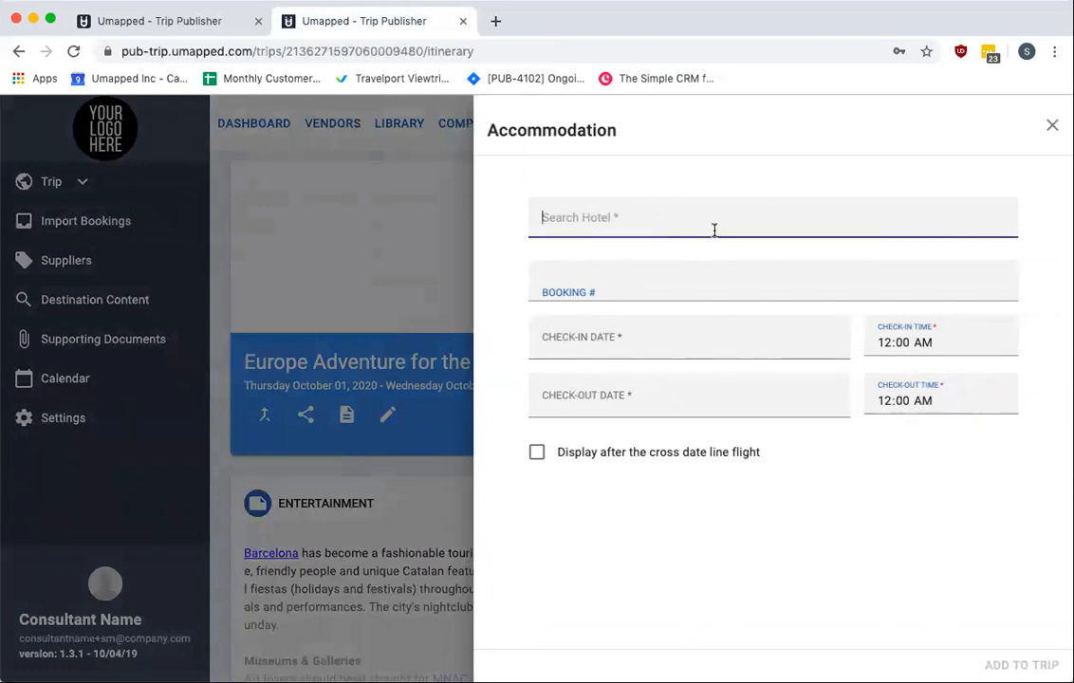
text(four seasons)
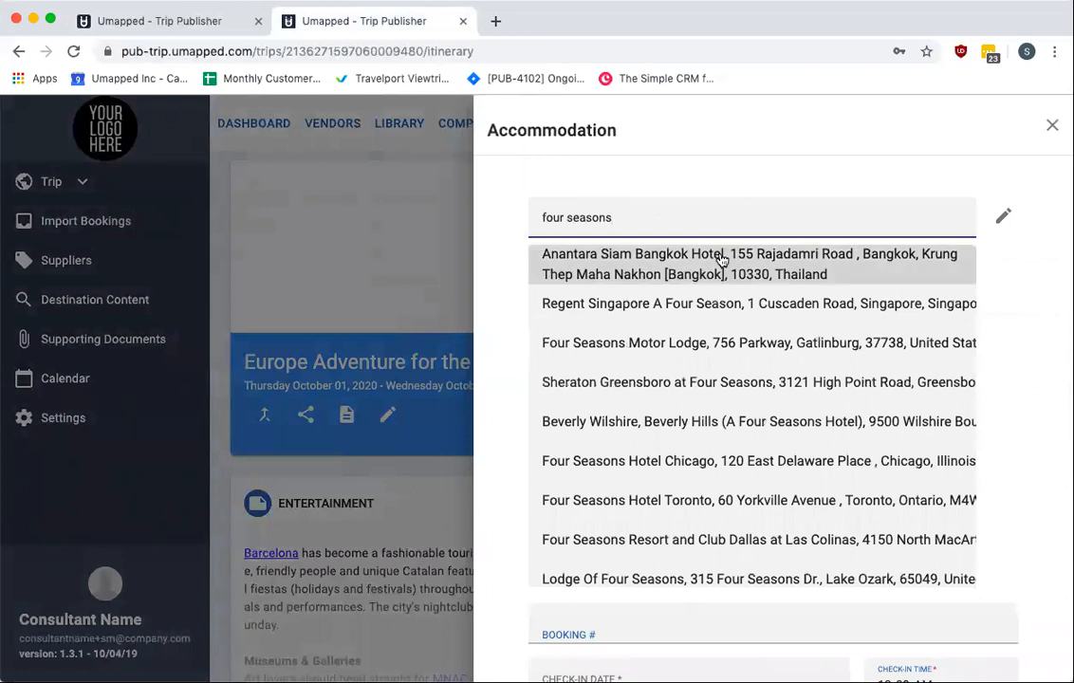
scroll(738, 473, down, 5)
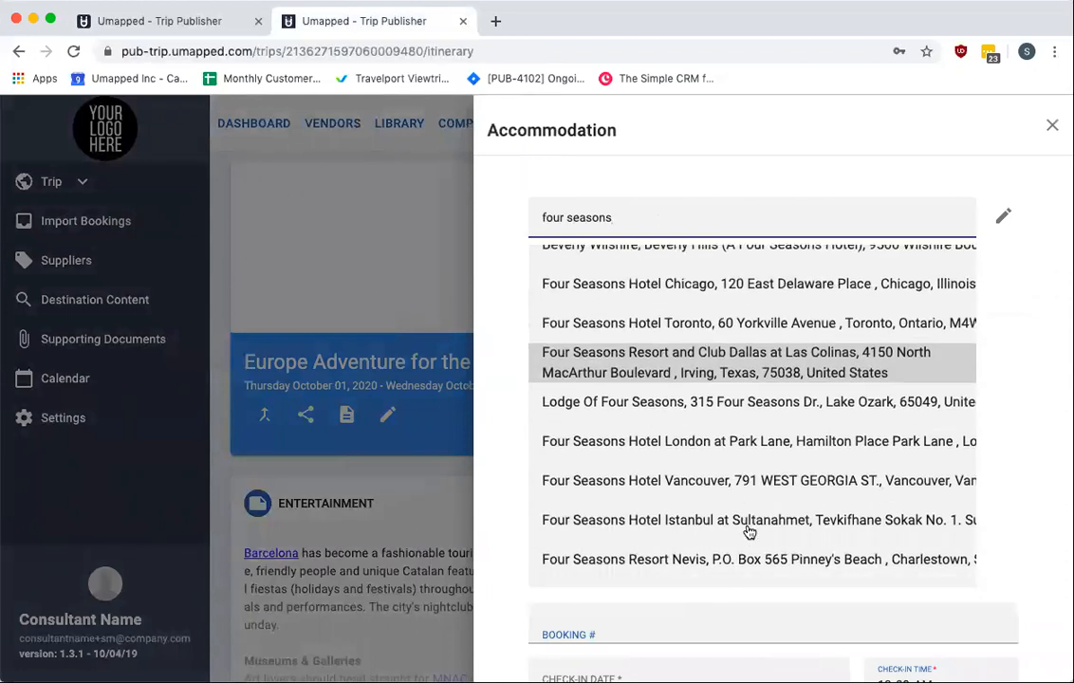
Replace the hotel search with rome cava and select Rome Cavalieri, A Waldorf Astoria Resort
drag(631, 226, 513, 228)
text(rome cava)
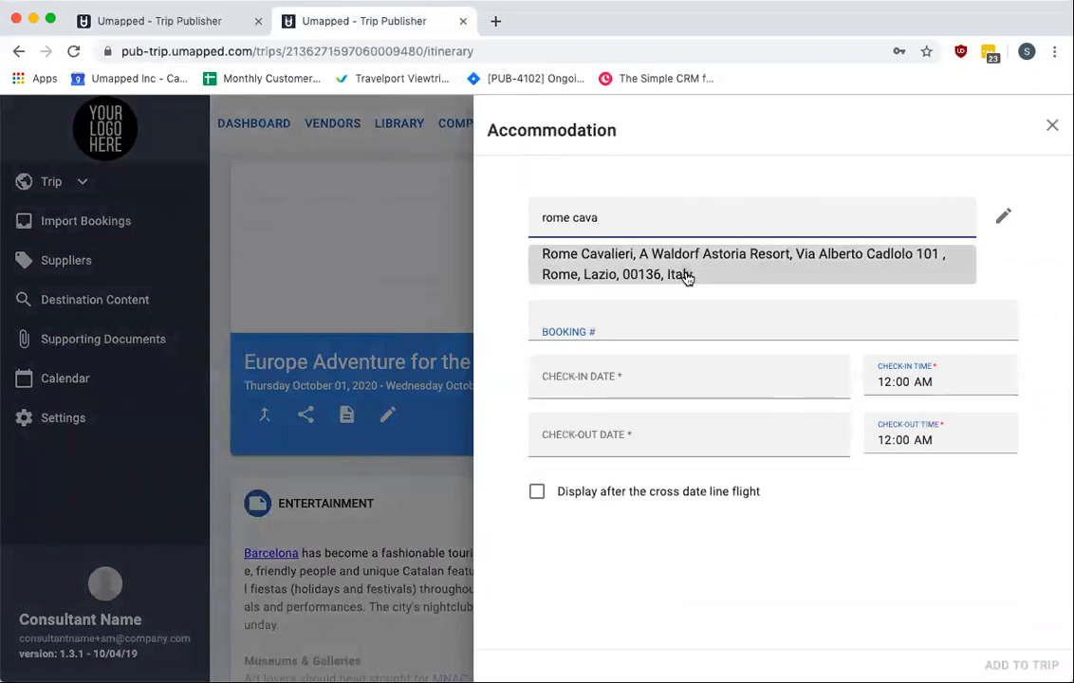
click(683, 278)
Set check-in to 10/08/2020 and check-out to 10/16/2020, then add the accommodation to the trip
scroll(638, 446, down, 4)
click(650, 486)
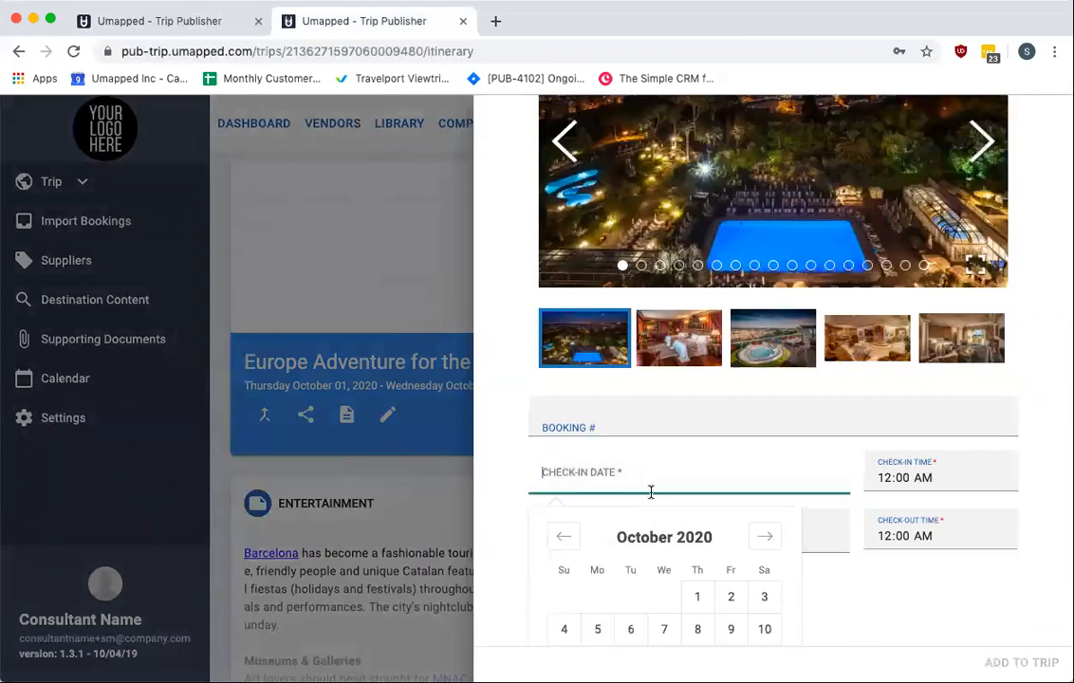
click(692, 631)
click(672, 534)
scroll(746, 638, down, 2)
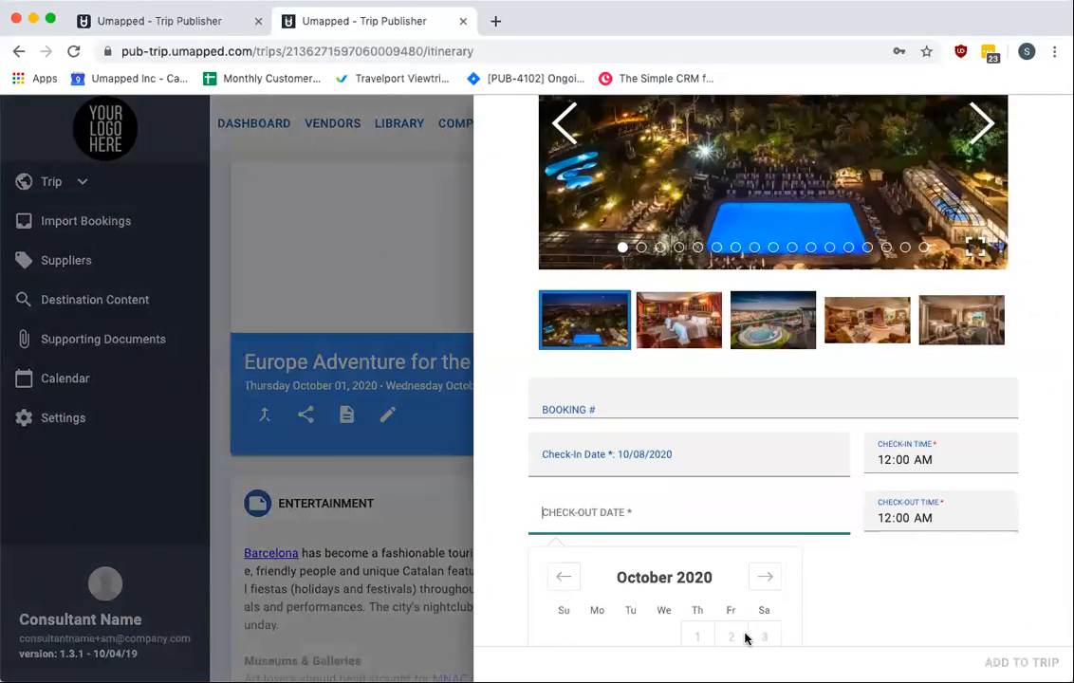
click(734, 629)
click(1021, 663)
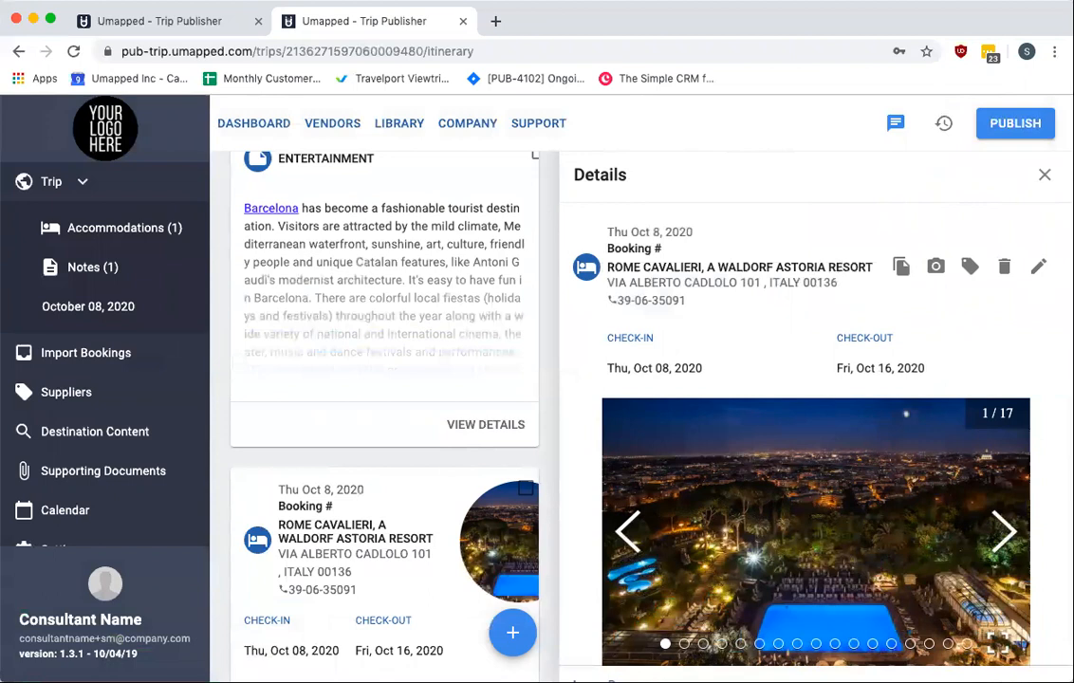
Reopen the Rome Cavalieri item's details and scroll through its rooms, pricing, policy and files sections
click(1045, 175)
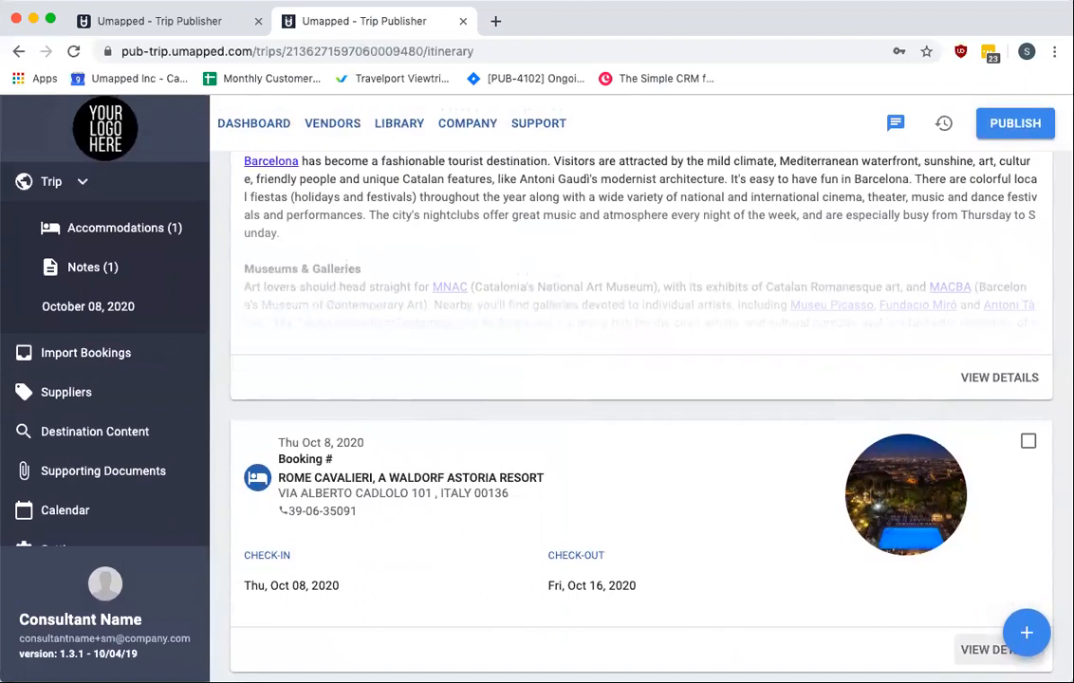
click(987, 649)
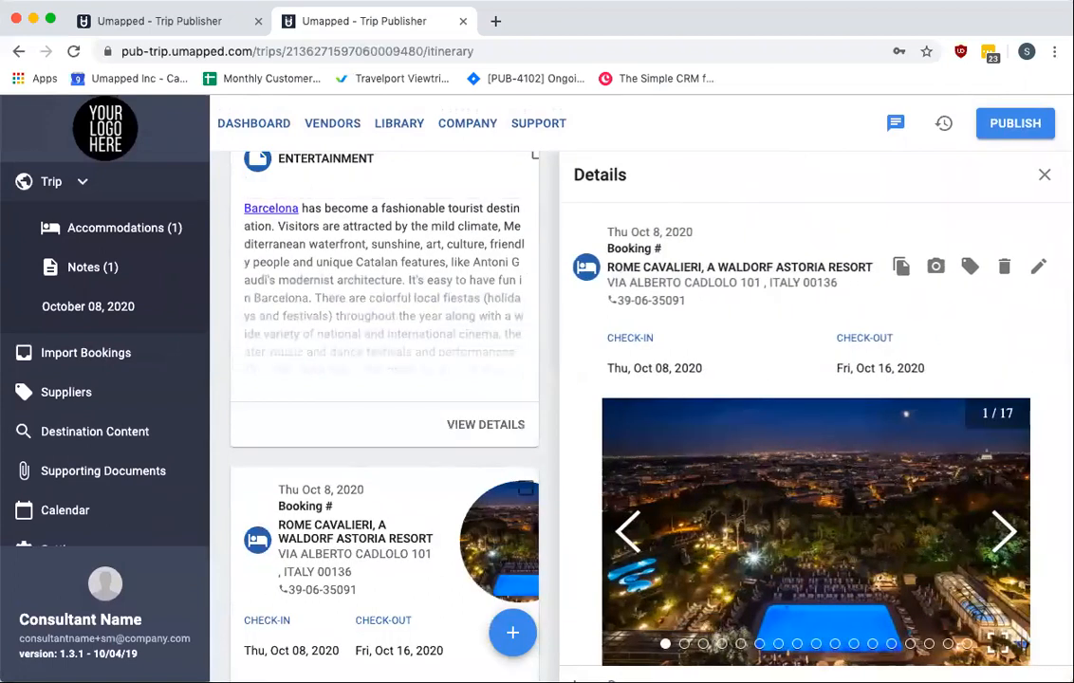
scroll(950, 555, down, 3)
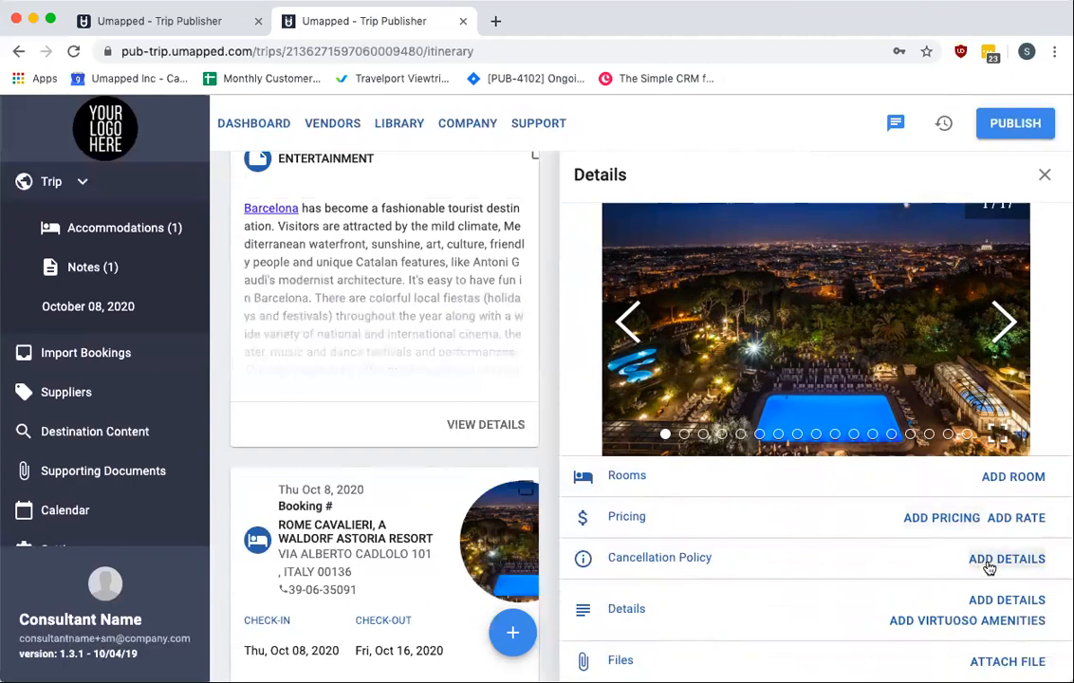
scroll(990, 434, up, 3)
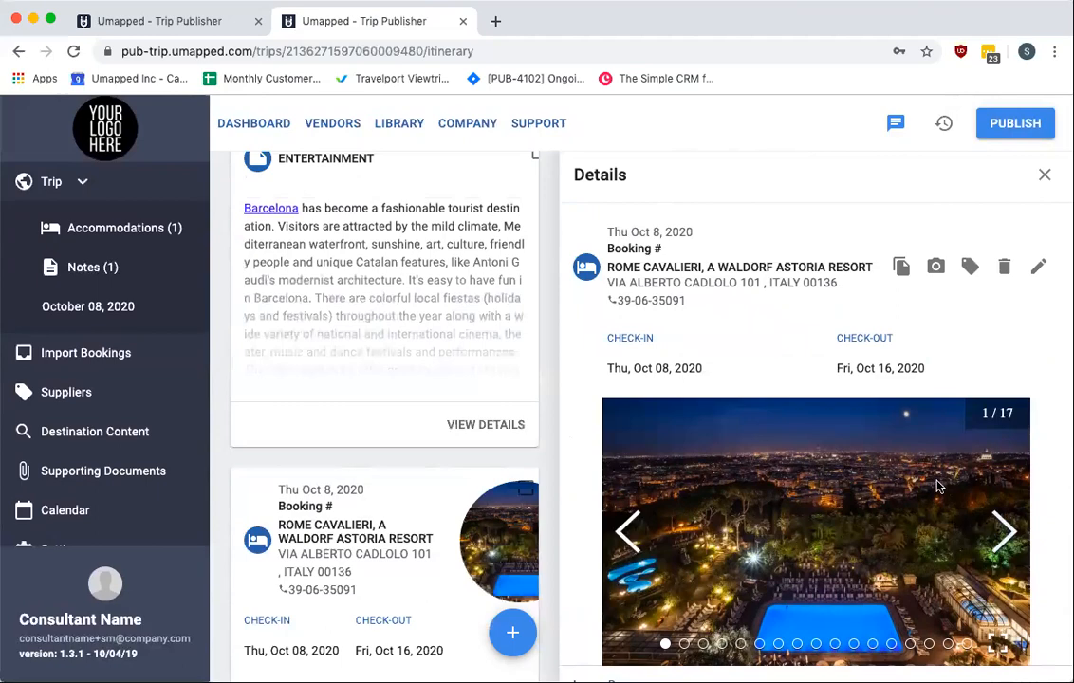
scroll(450, 433, up, 2)
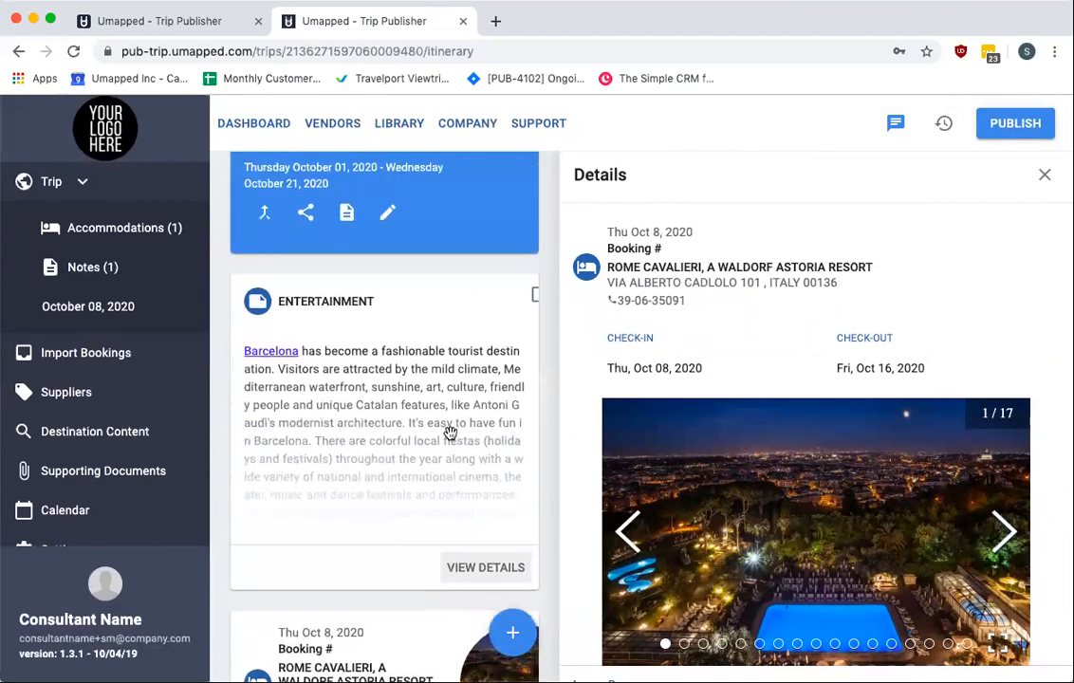
scroll(450, 433, up, 2)
scroll(451, 433, down, 5)
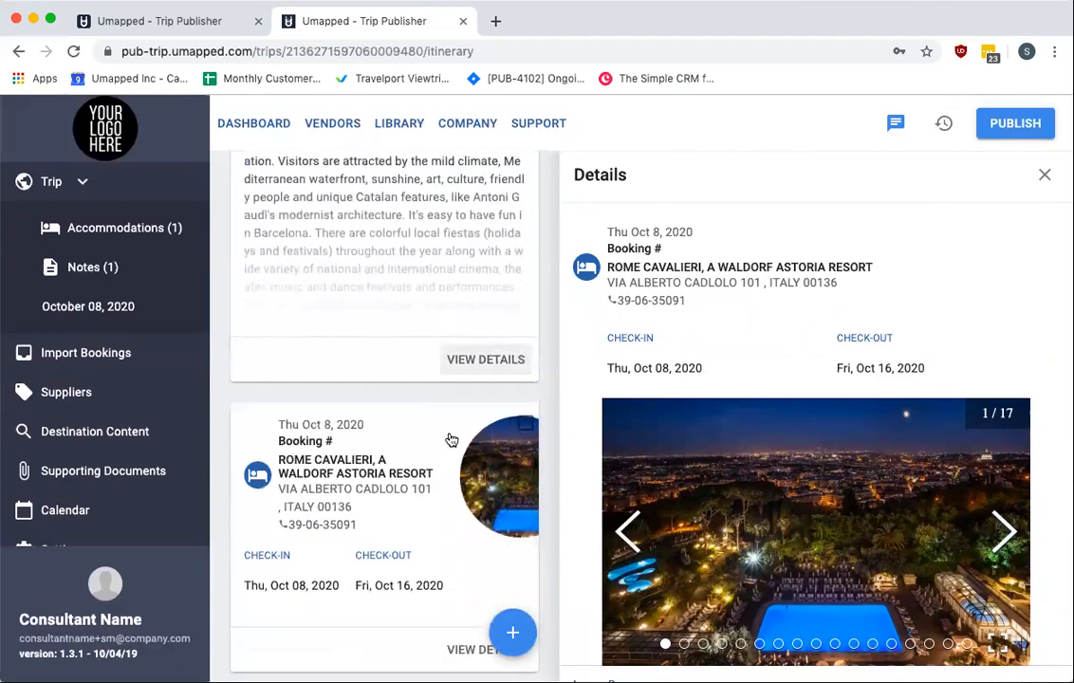
scroll(451, 433, up, 5)
scroll(450, 437, down, 1)
scroll(451, 436, up, 2)
click(1044, 175)
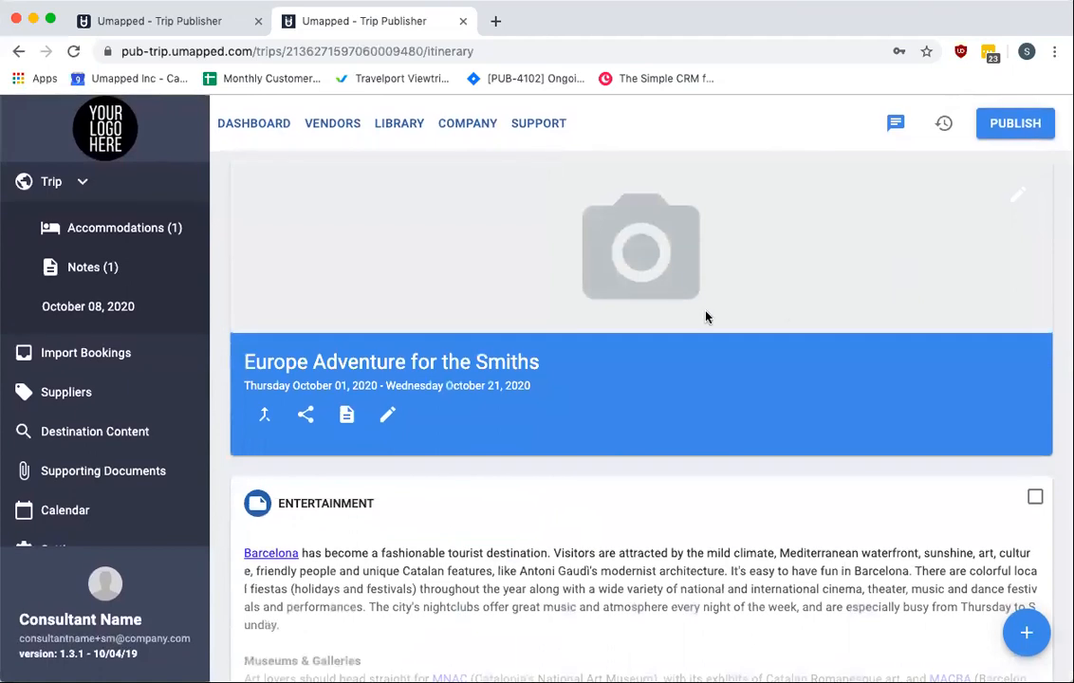
Open the hotel item's details and view its photo gallery in Edit Photos
scroll(820, 475, down, 5)
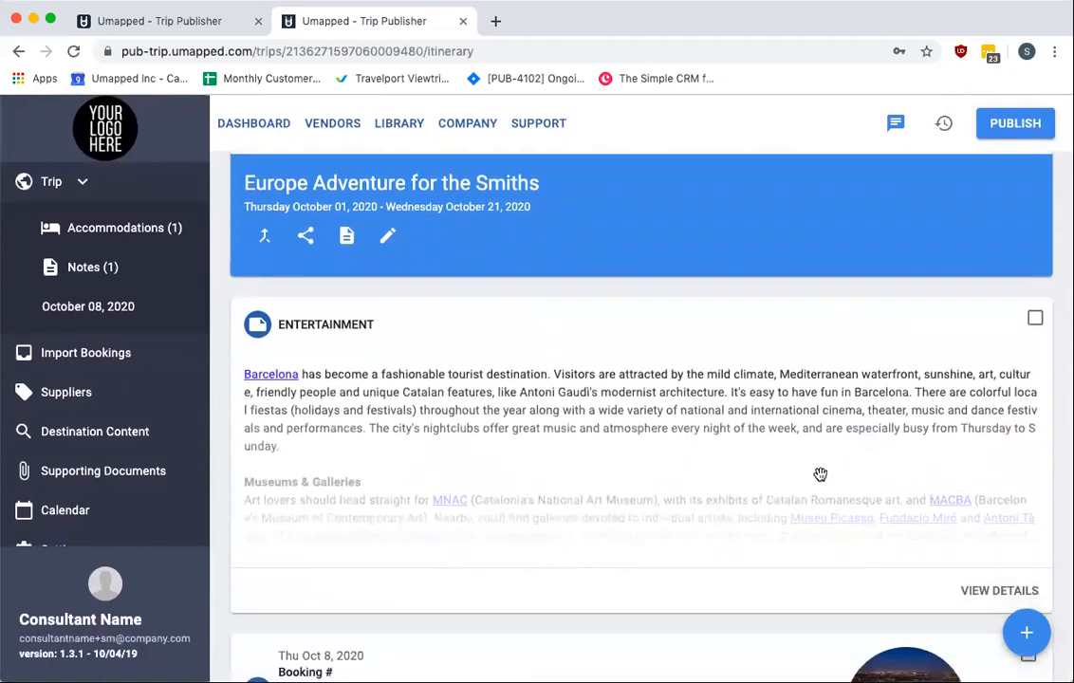
click(978, 650)
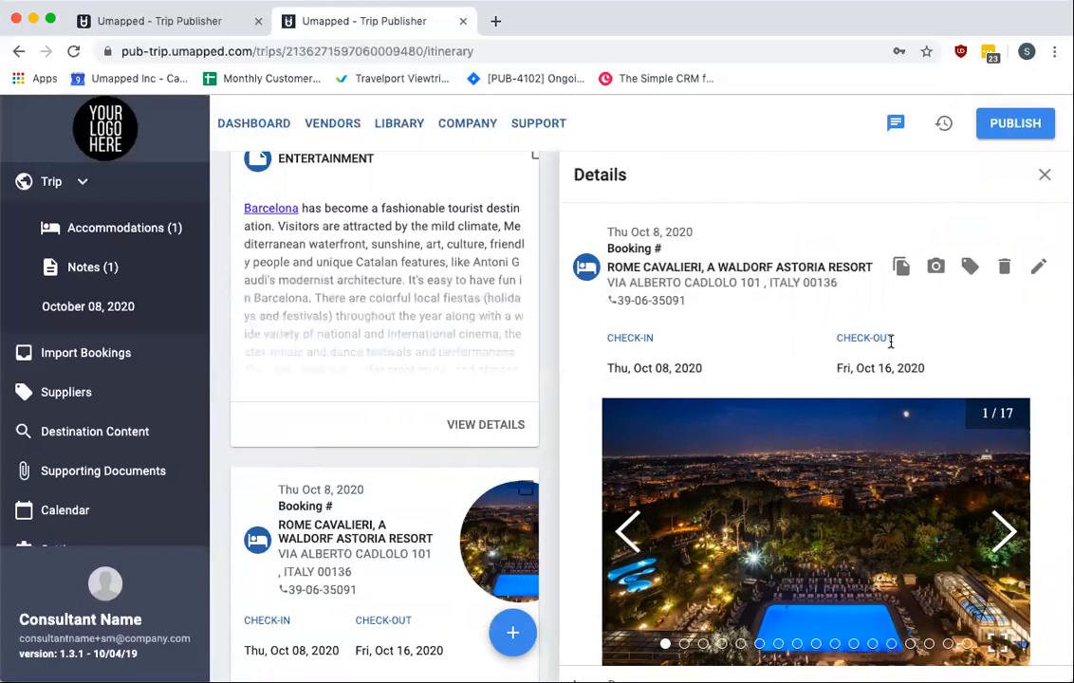
click(936, 267)
scroll(703, 339, down, 2)
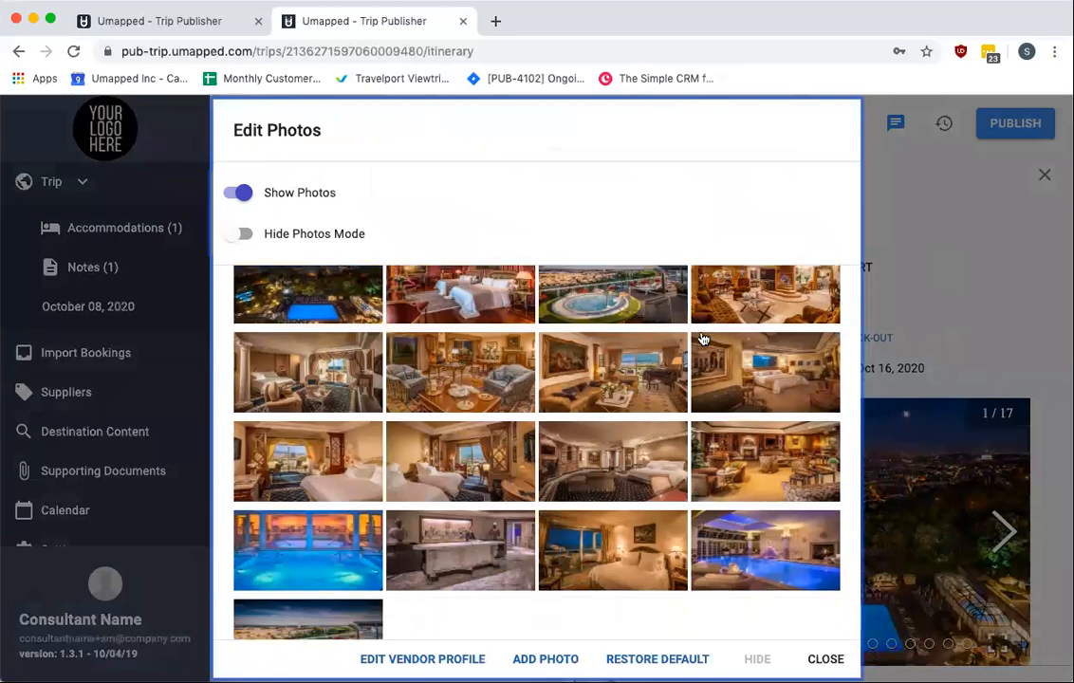
scroll(703, 339, down, 1)
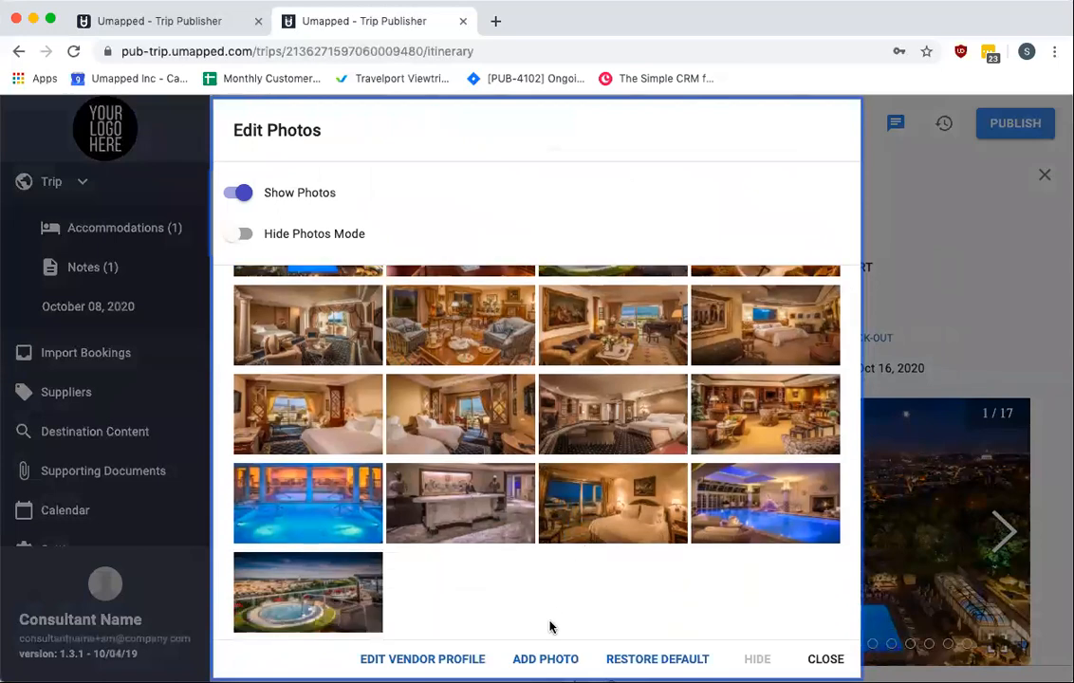
Open the hotel's Edit Vendor Profile dialog and cancel it, returning to the photos
click(422, 658)
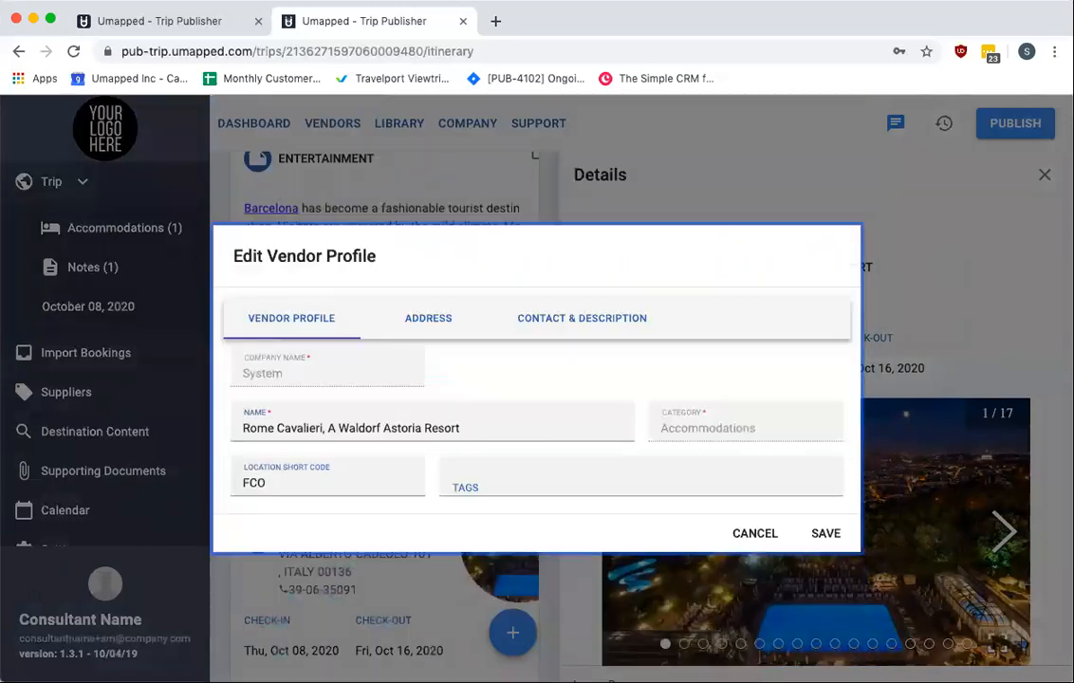
click(767, 533)
click(933, 266)
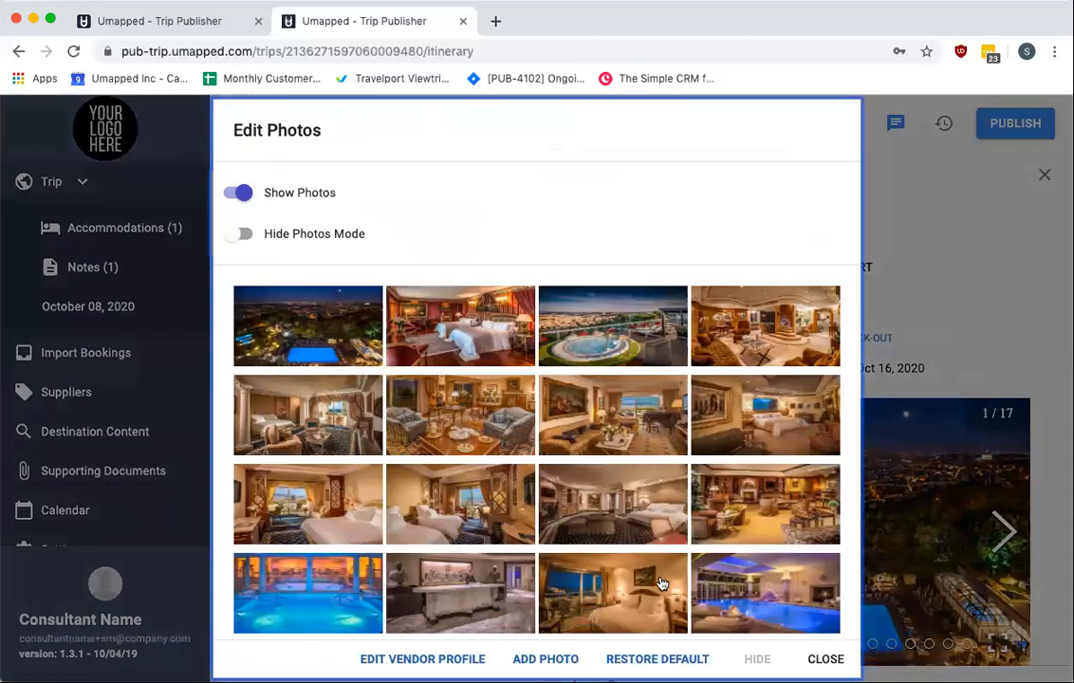
Open the Add Photo dialog, cancel it, and close Edit Photos and the details panel
click(546, 659)
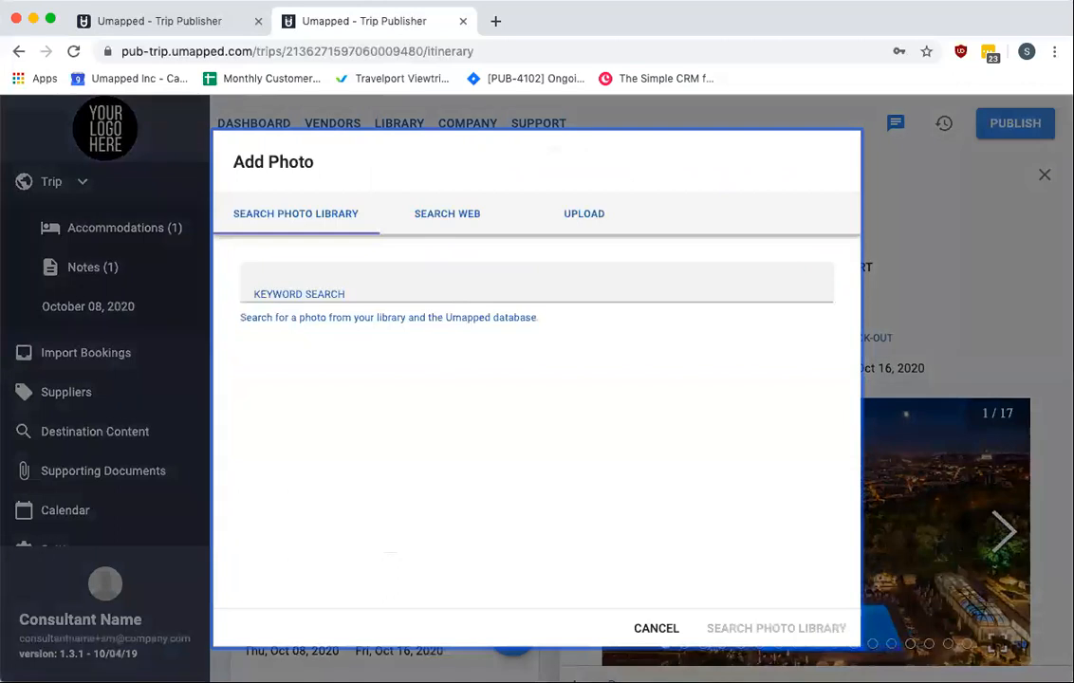
click(657, 630)
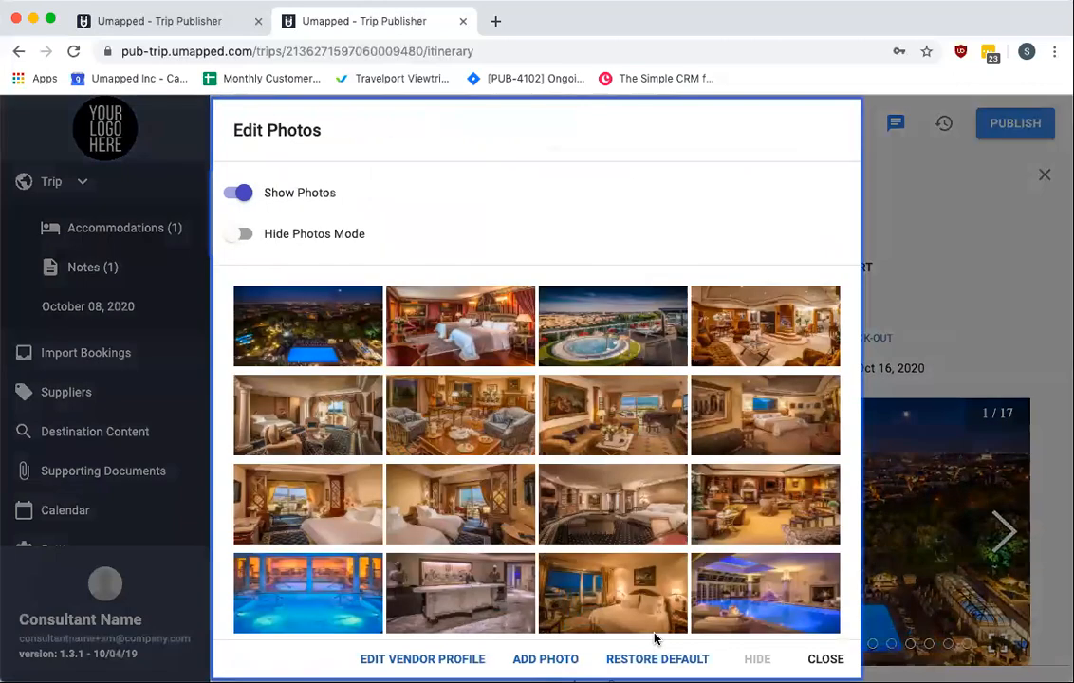
click(826, 658)
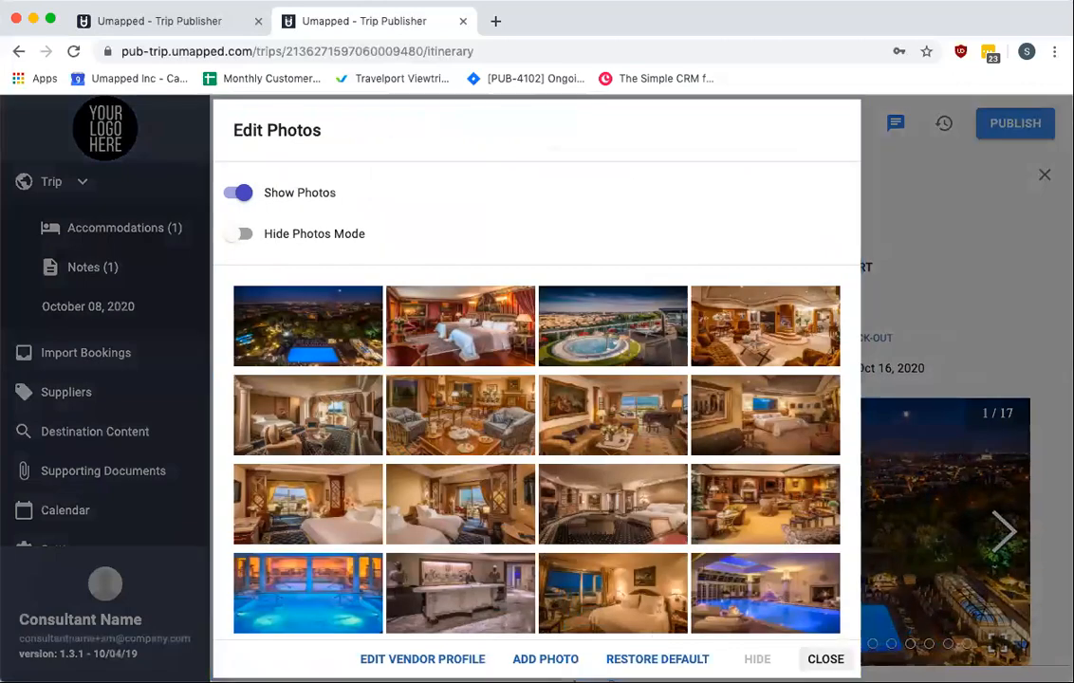
click(1044, 175)
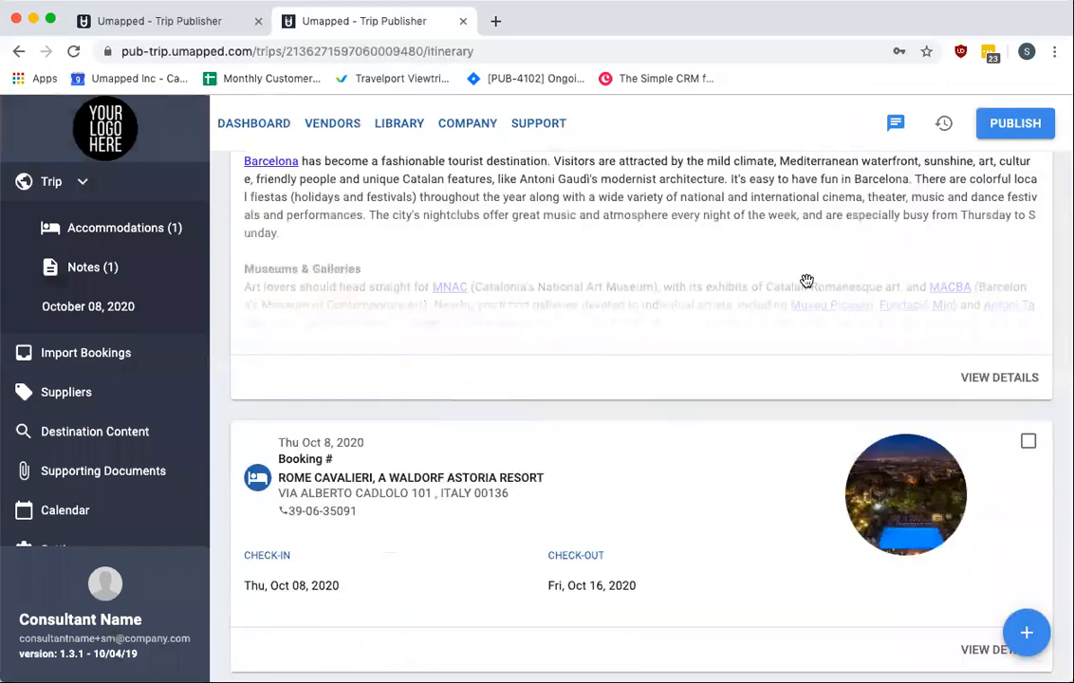
Open the trip's Trip Details editor and cancel it
scroll(790, 287, up, 4)
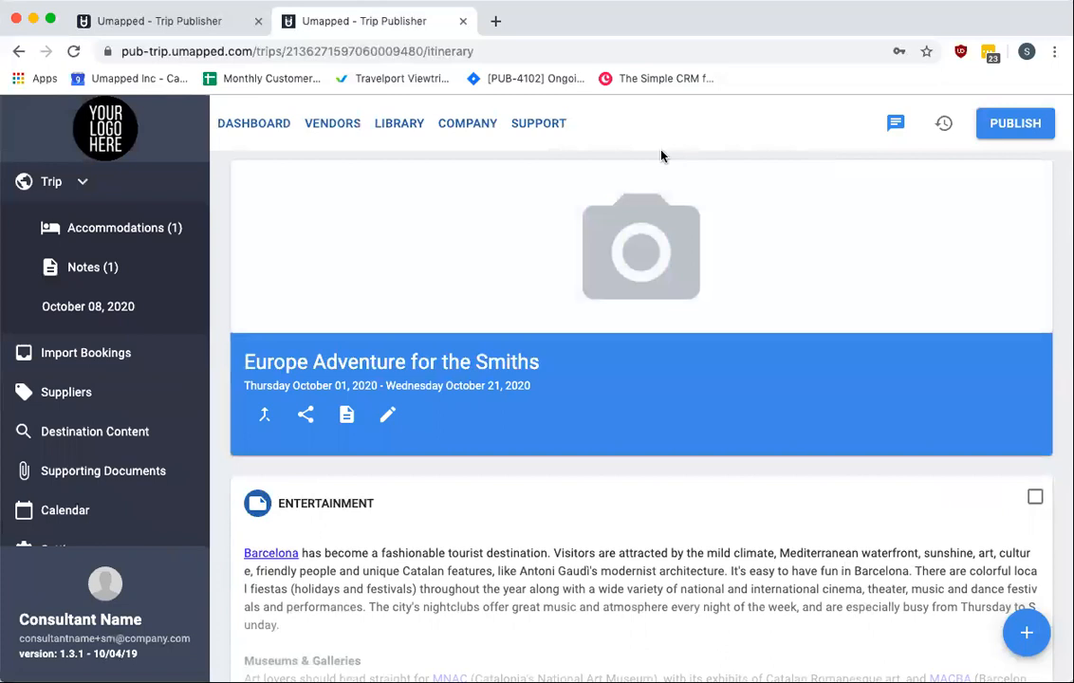
click(389, 417)
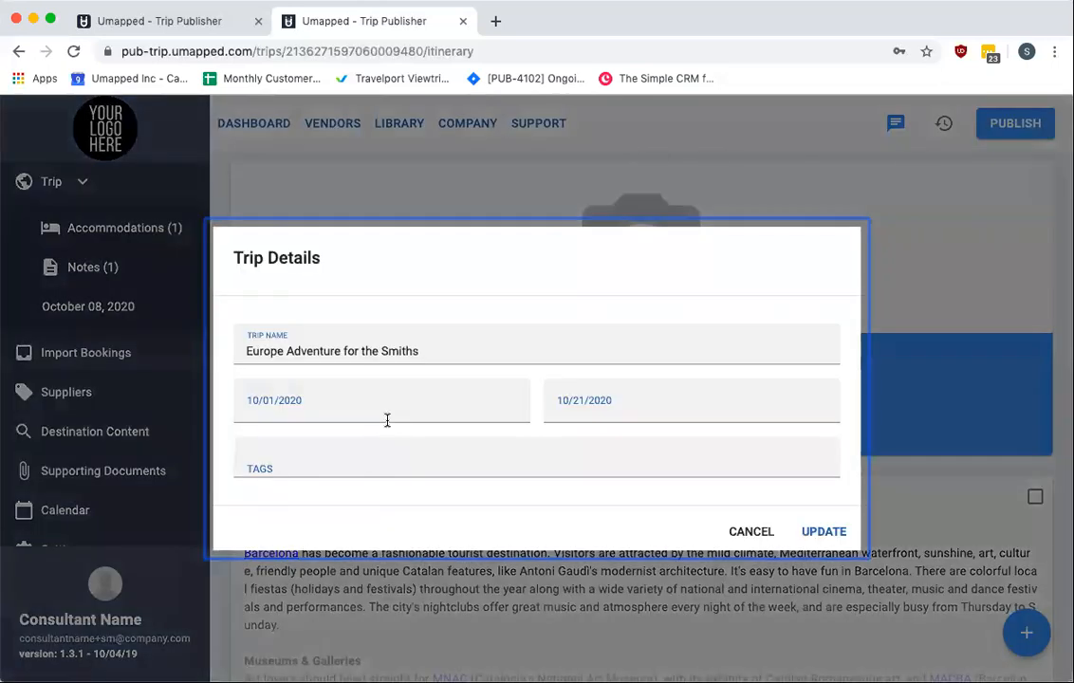
click(742, 534)
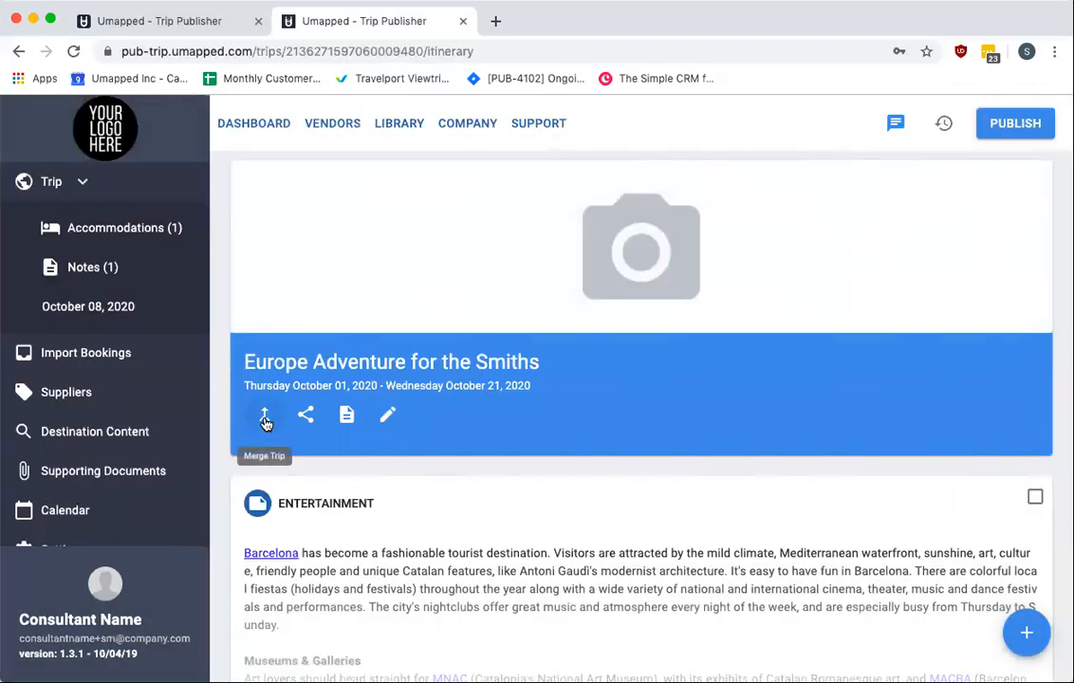
Open the trip's Merge Trip and Share options, dismissing each without changes
click(266, 419)
click(746, 517)
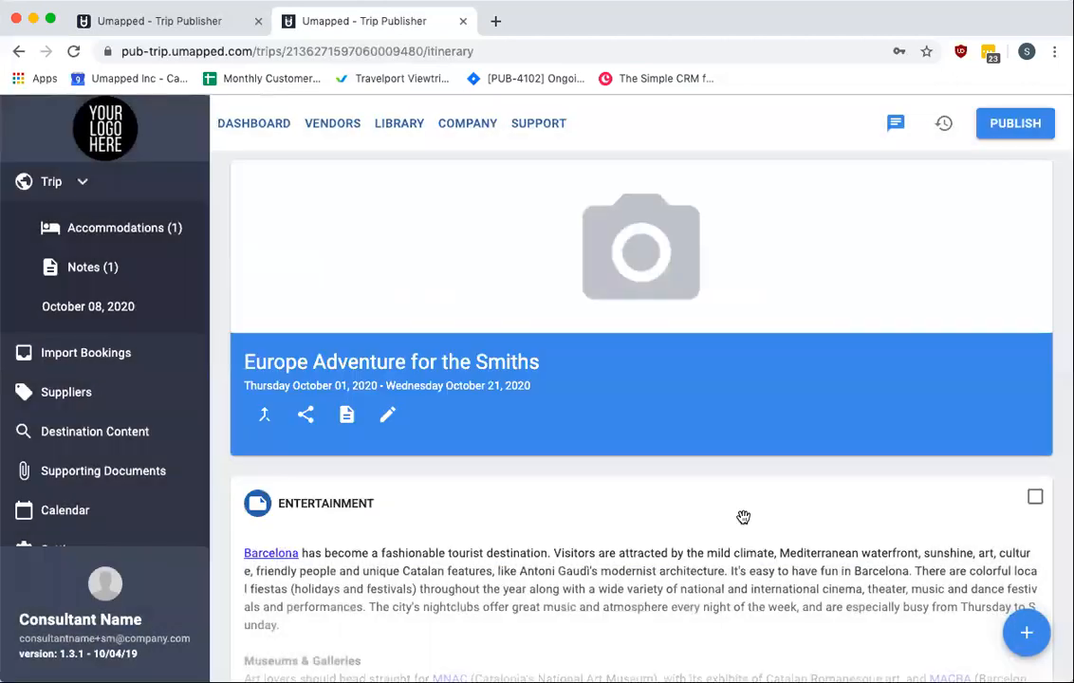
scroll(659, 459, down, 1)
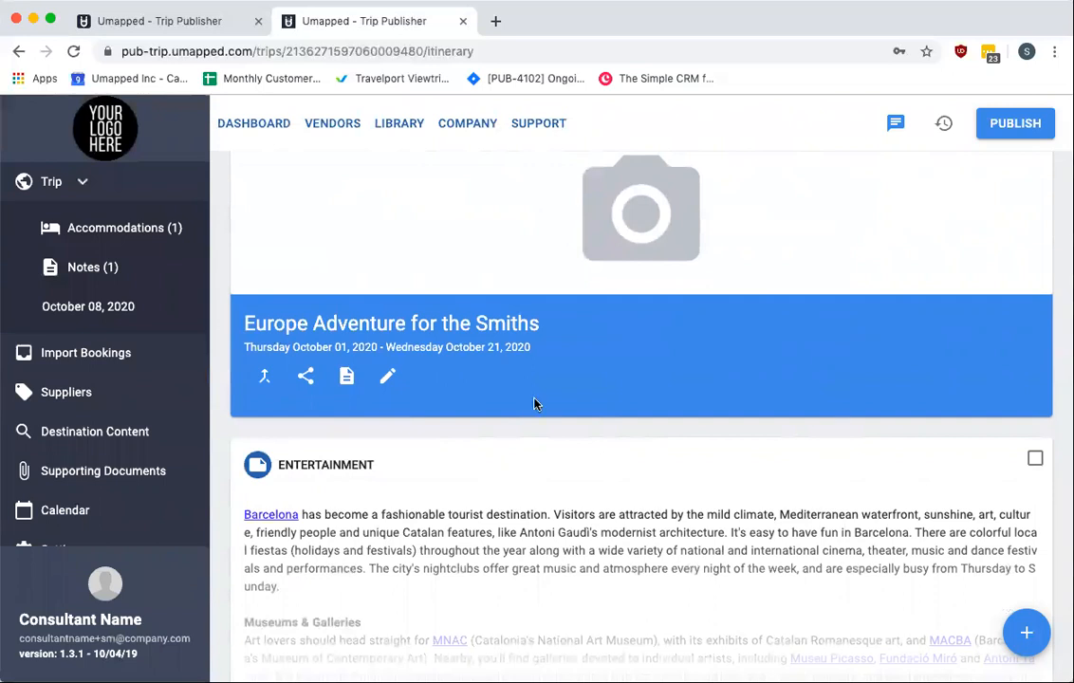
click(306, 378)
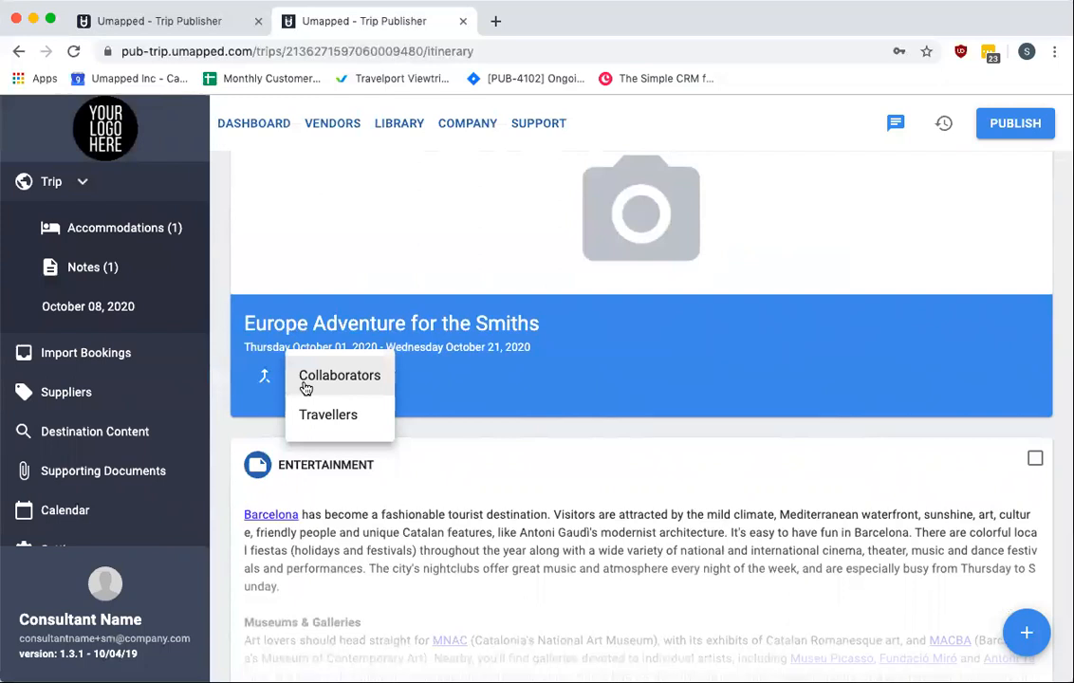
click(528, 448)
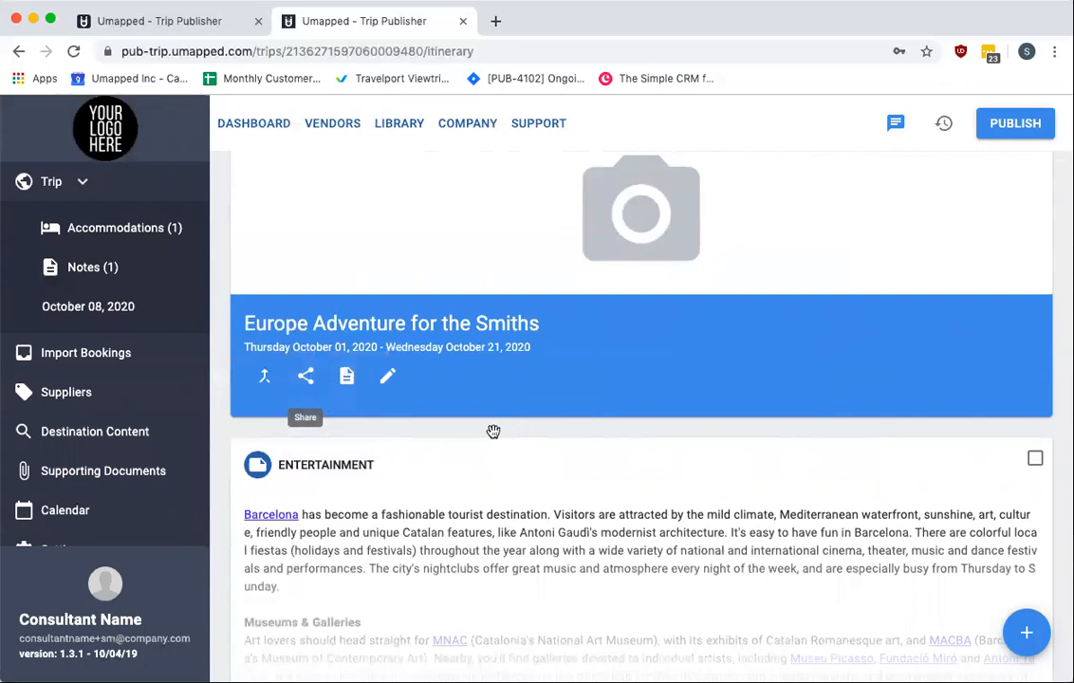
Open the trip's Preview options for PDF and PDF (Printer Friendly) and dismiss them
click(347, 379)
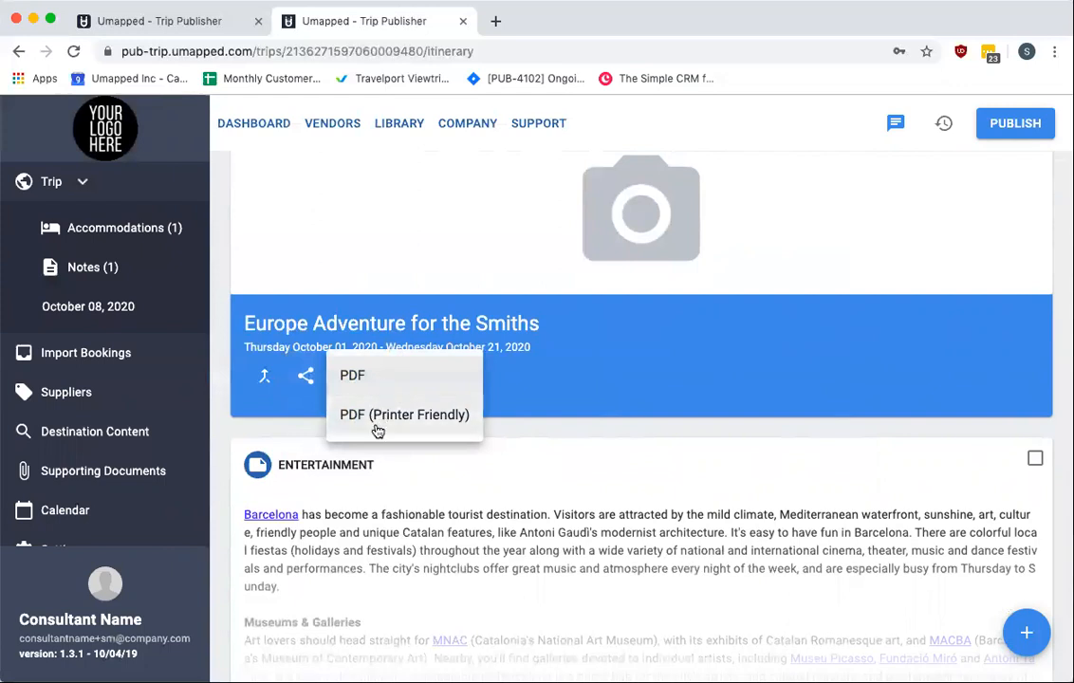
click(729, 429)
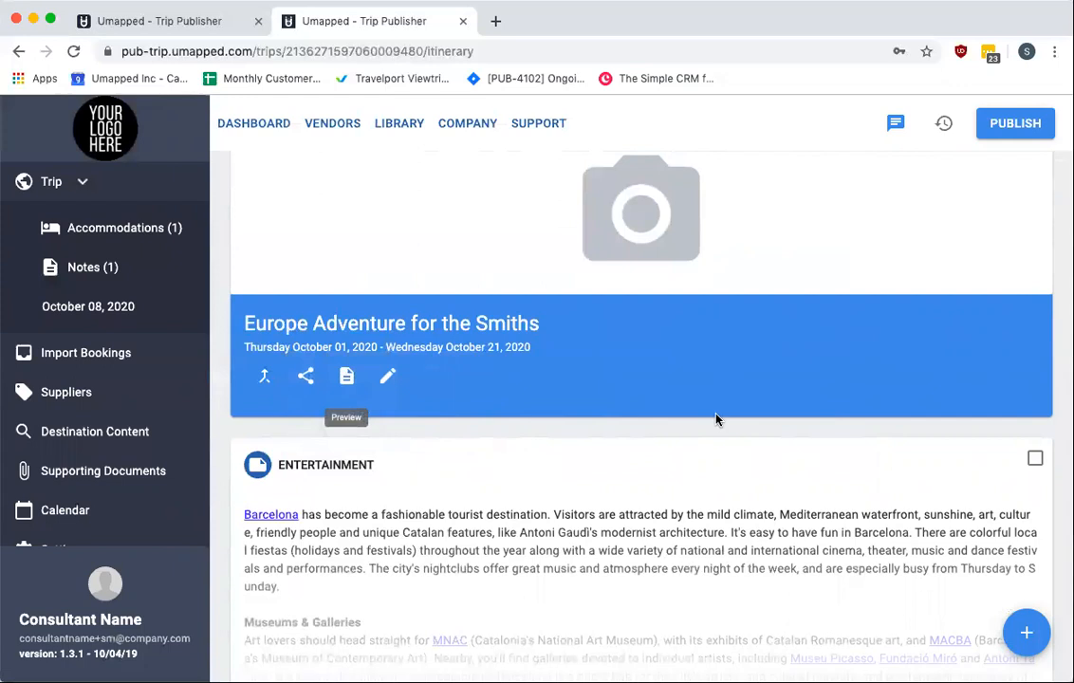
scroll(717, 420, down, 2)
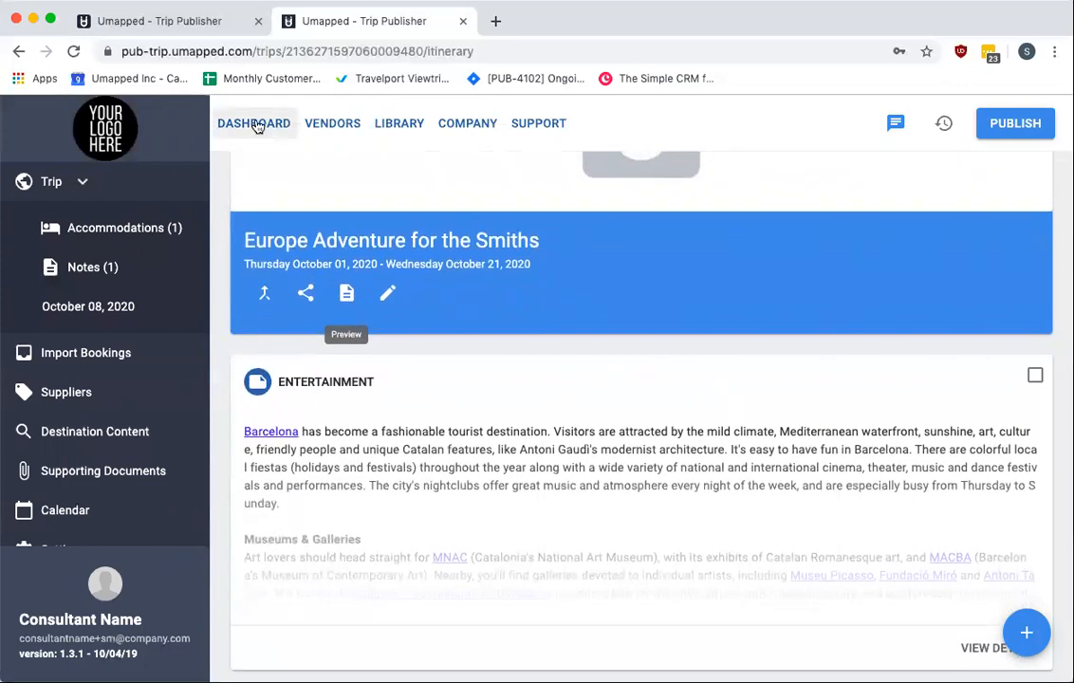
Open the Trip to Brazil trip from the new publisher's dashboard and scroll through its itinerary
click(255, 124)
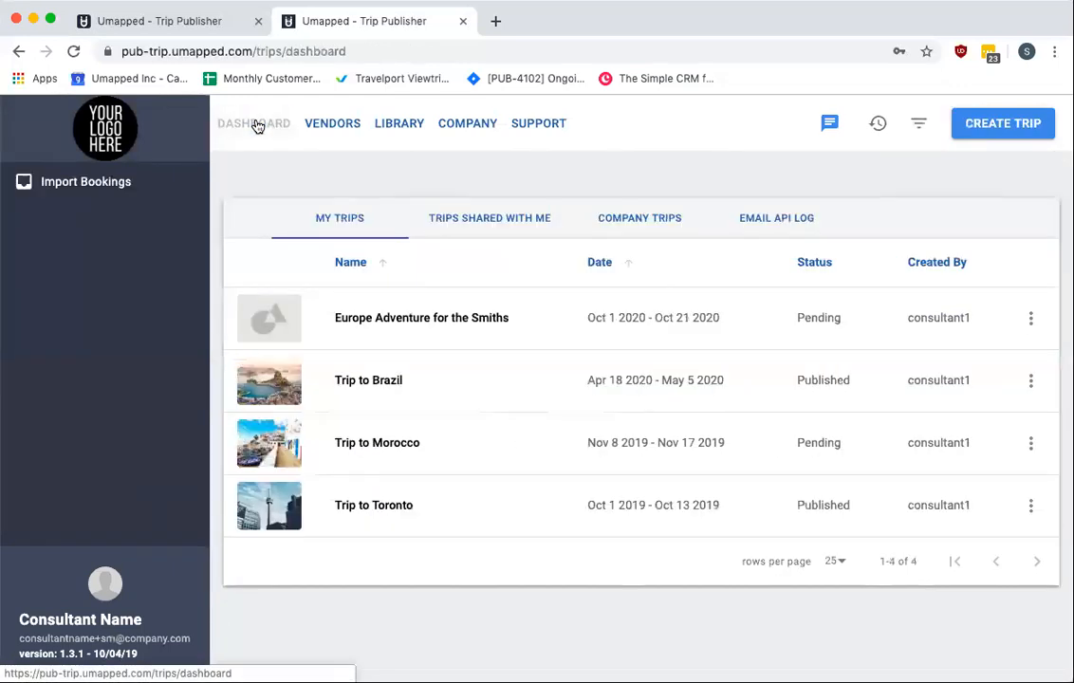
click(351, 378)
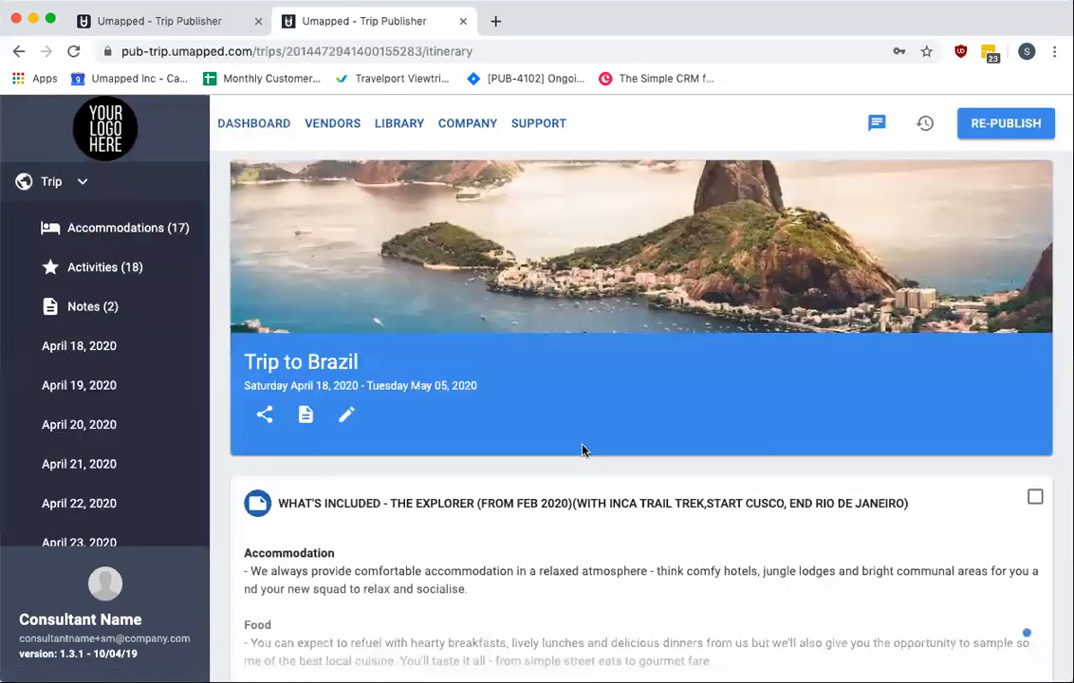
scroll(582, 449, down, 5)
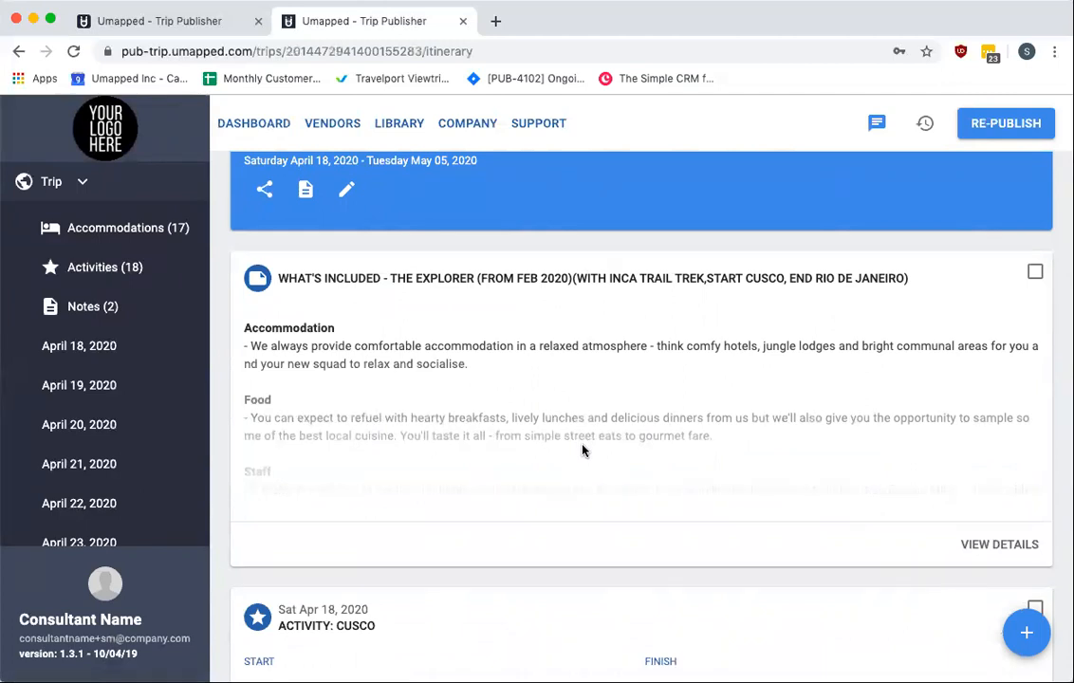
scroll(583, 451, up, 5)
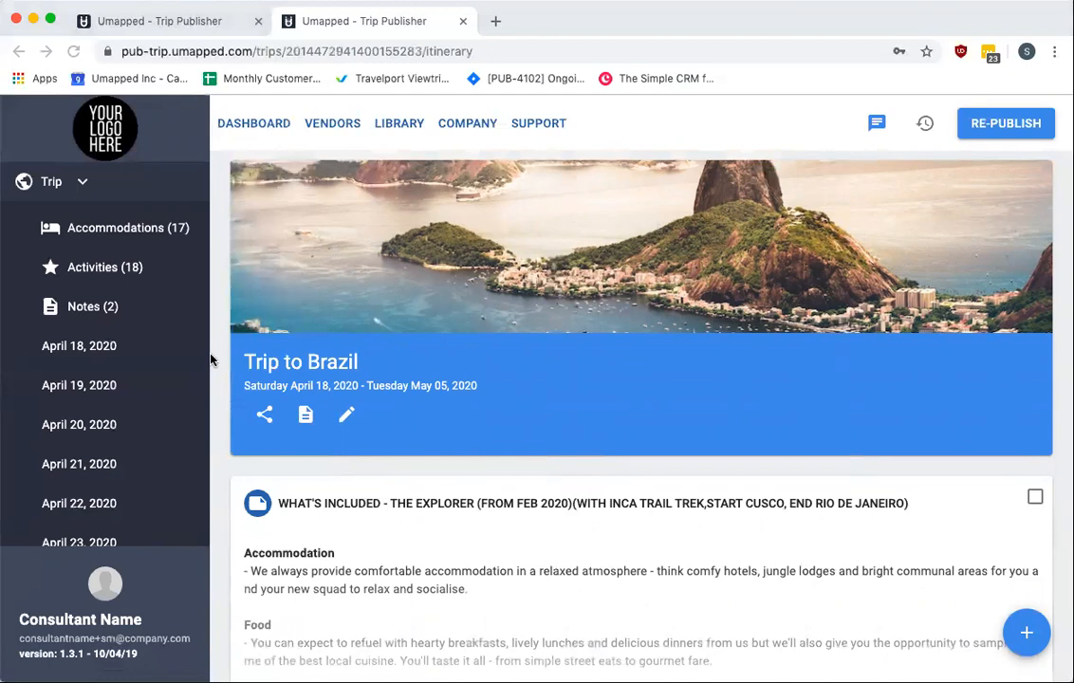
scroll(211, 356, down, 10)
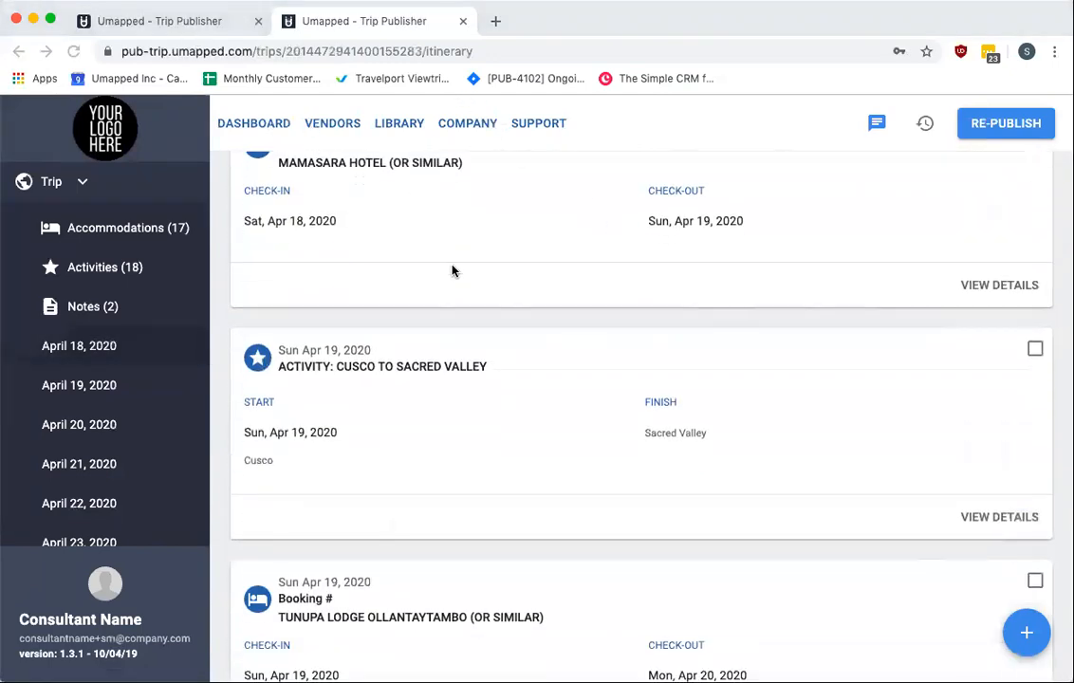
scroll(454, 268, up, 10)
In the old publisher, open the Library documents page and the New Document form, then return to Documents
click(201, 30)
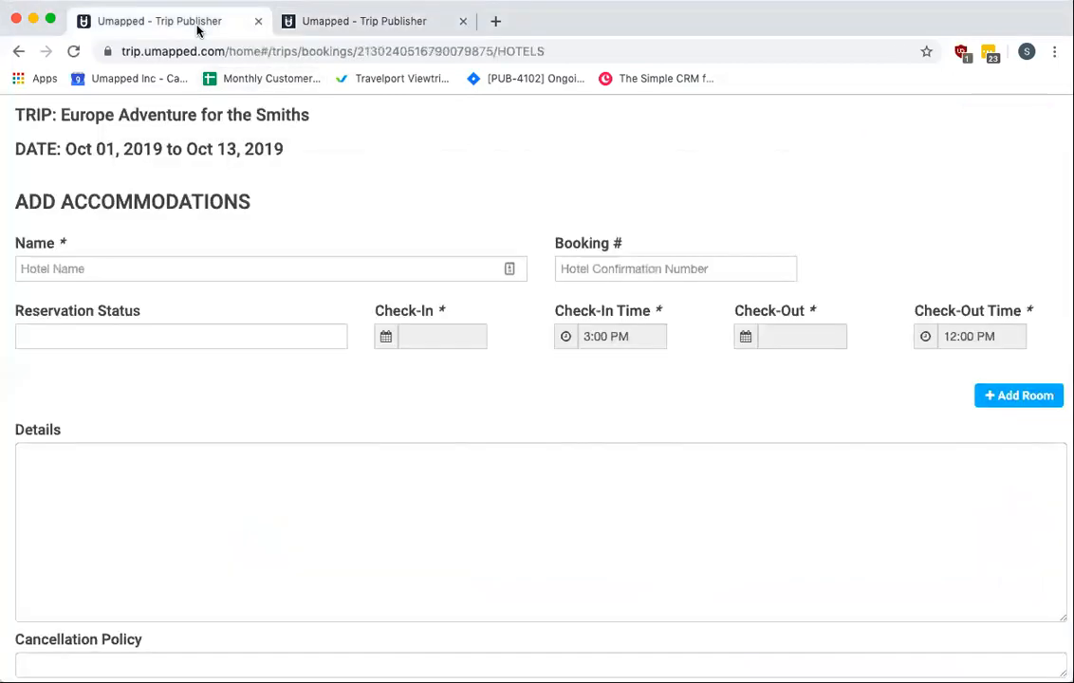
click(293, 118)
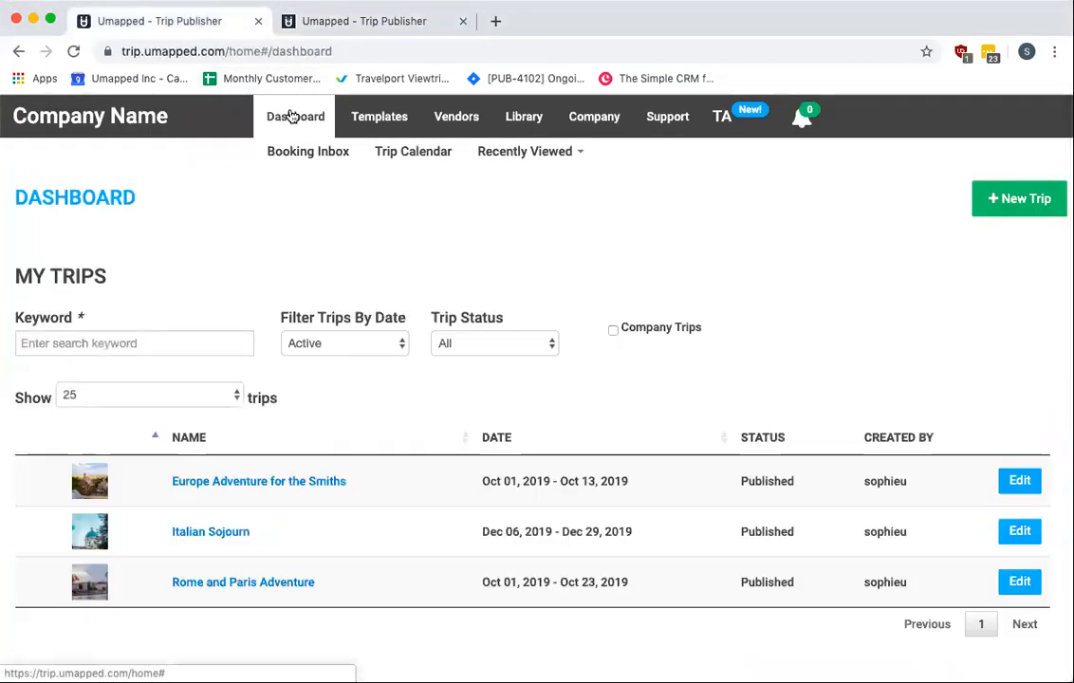
click(524, 118)
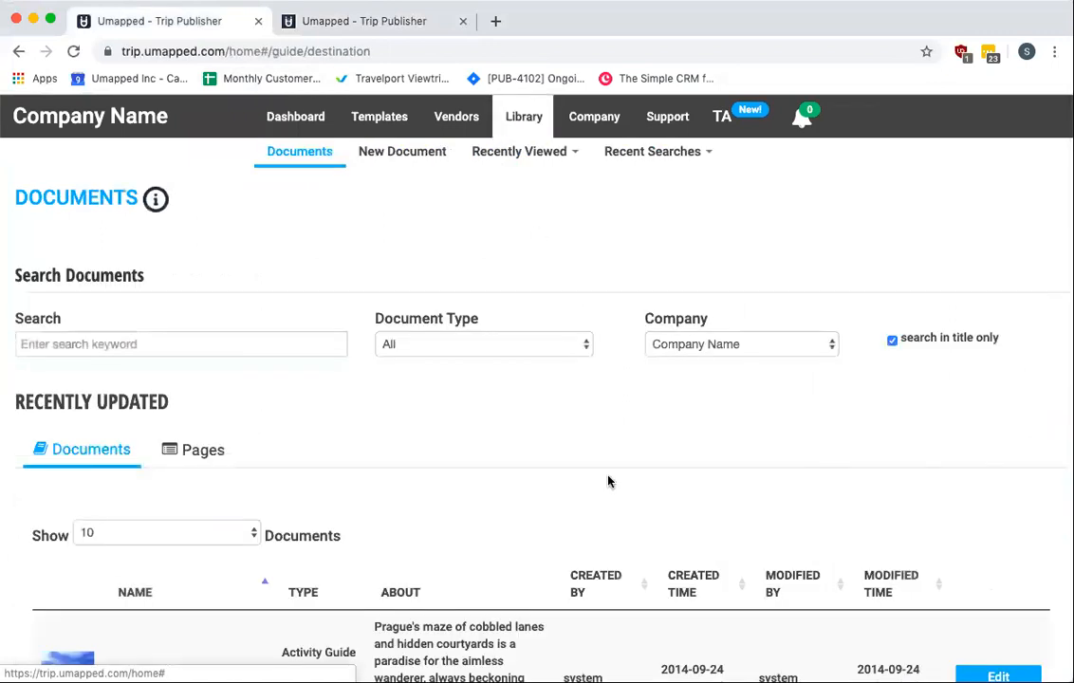
scroll(609, 481, down, 2)
scroll(608, 481, down, 10)
scroll(609, 481, up, 13)
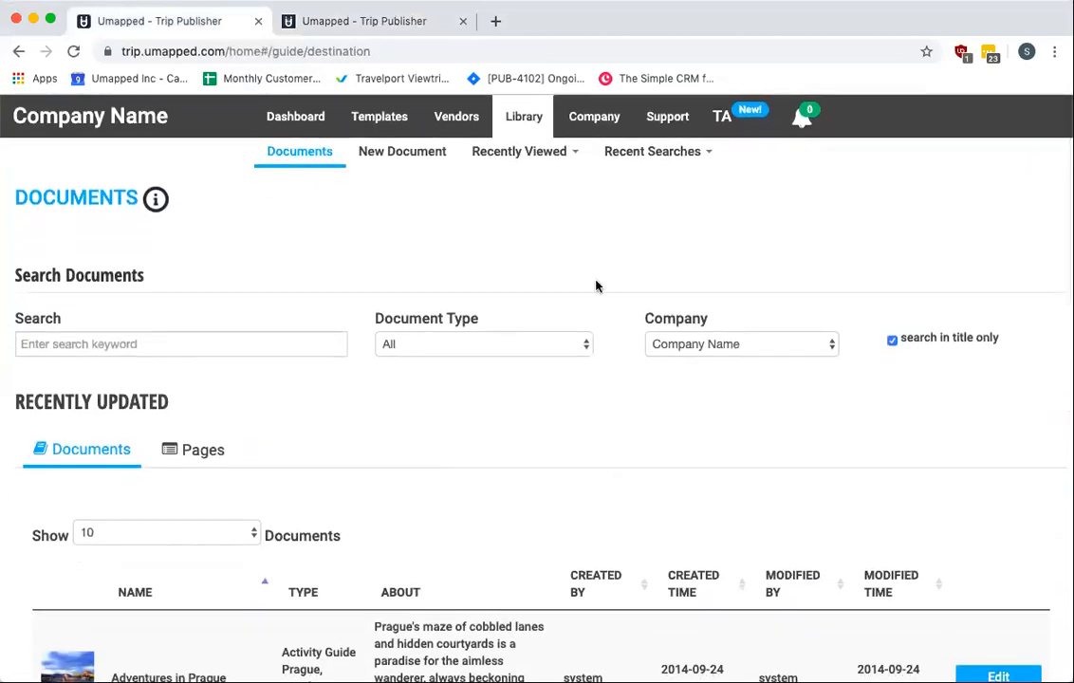
click(421, 152)
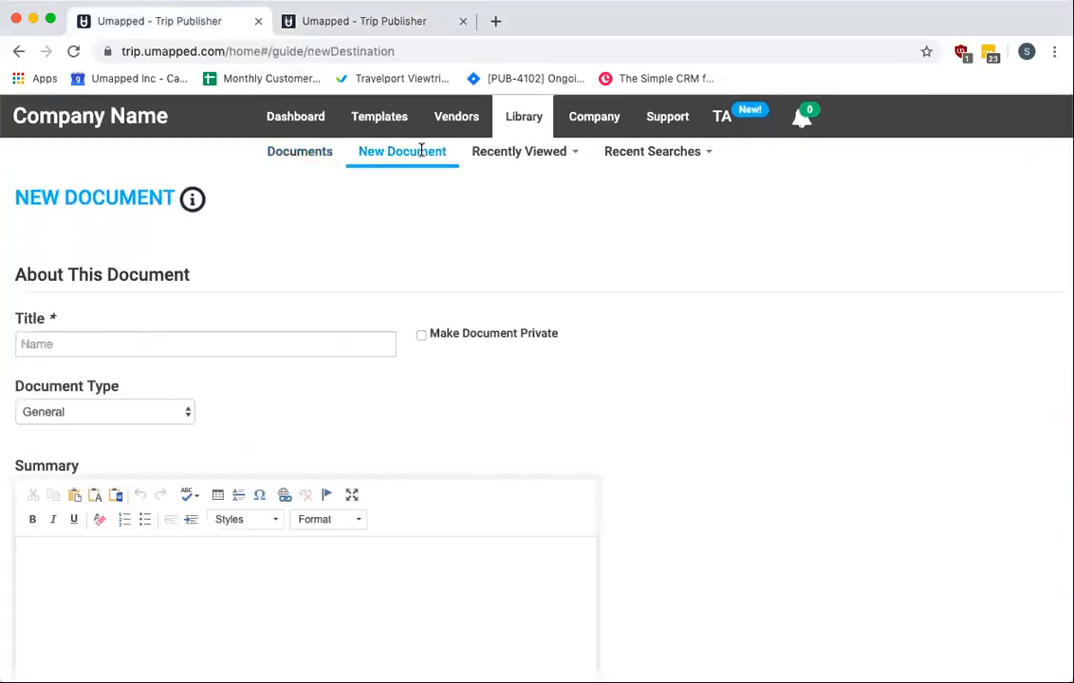
click(298, 150)
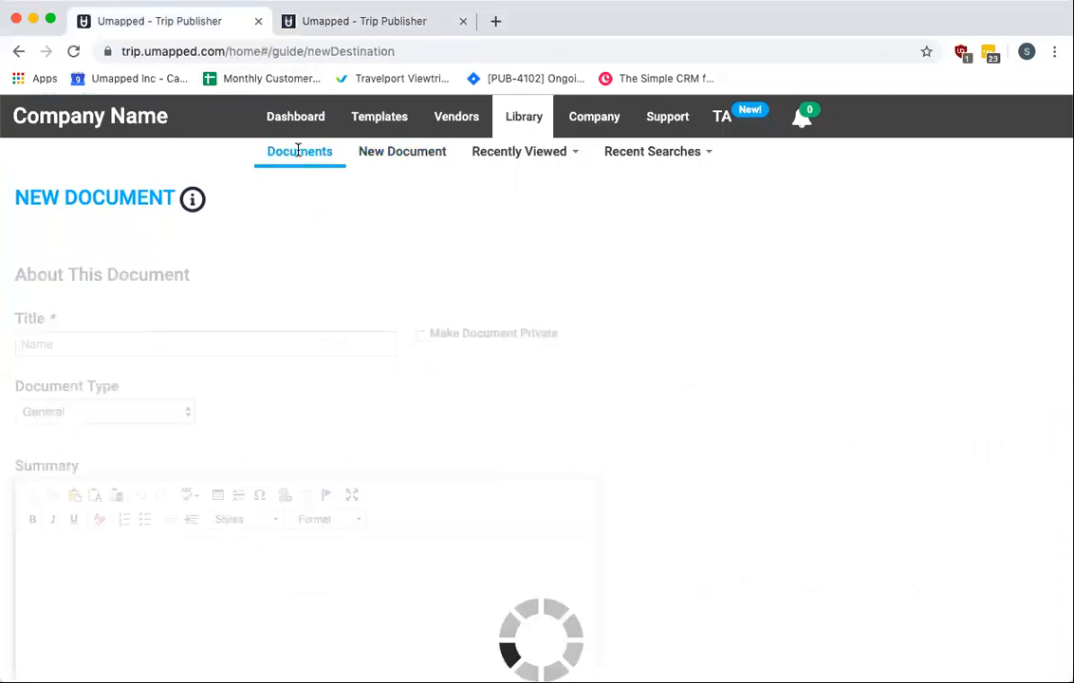
Switch back to the new publisher and open its Library documents list from the dashboard
click(383, 25)
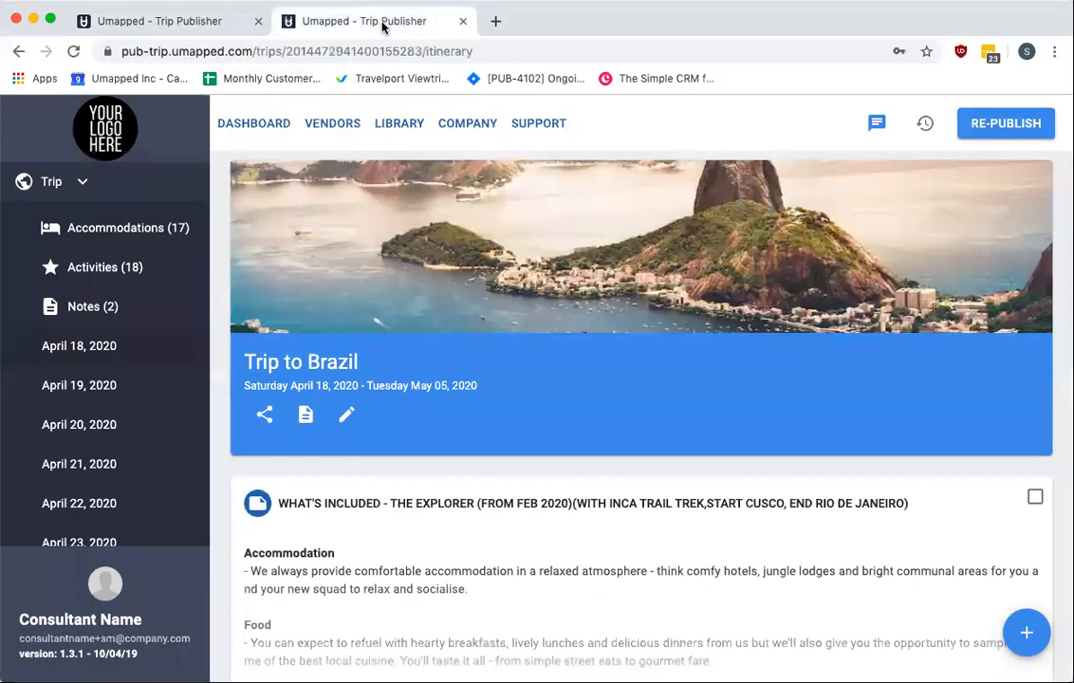
click(254, 133)
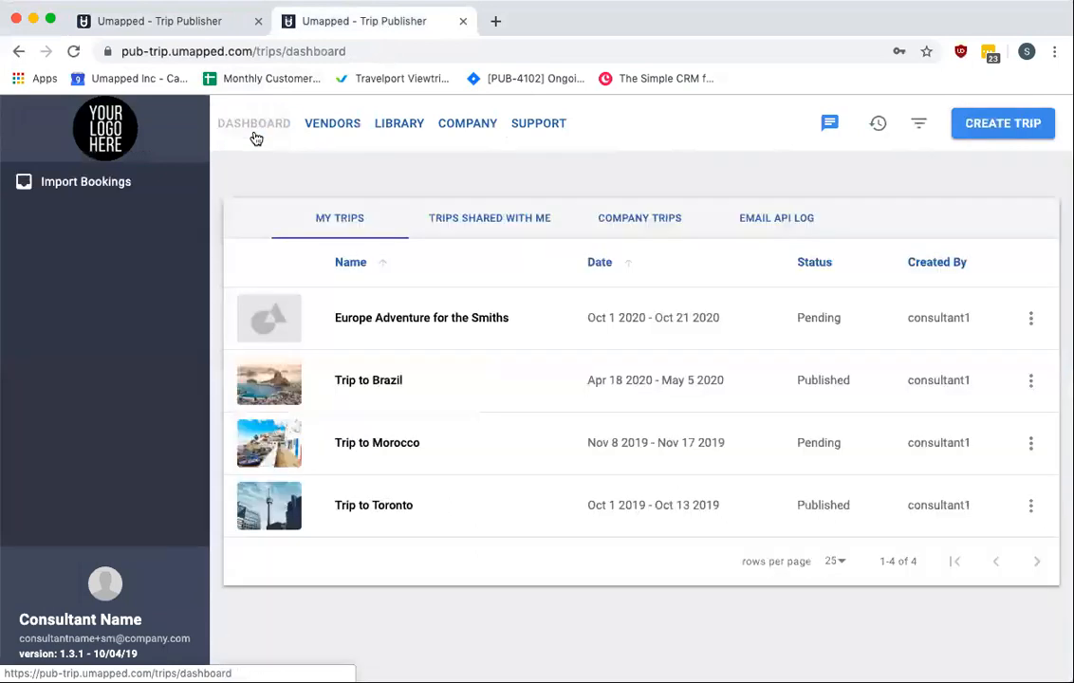
click(398, 123)
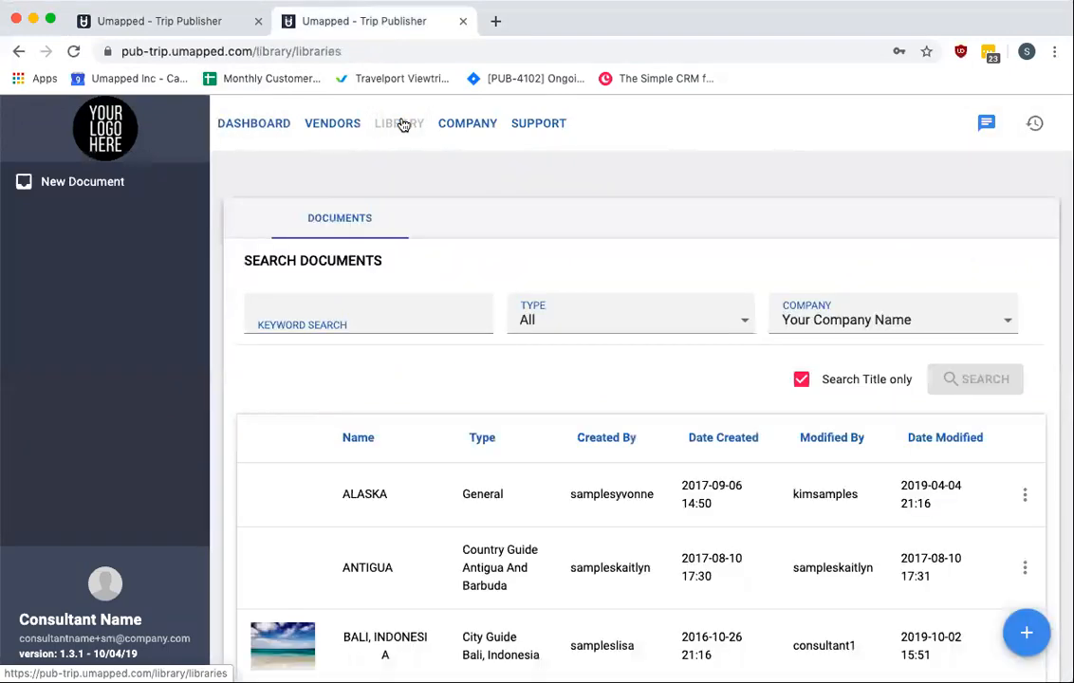
scroll(429, 278, down, 2)
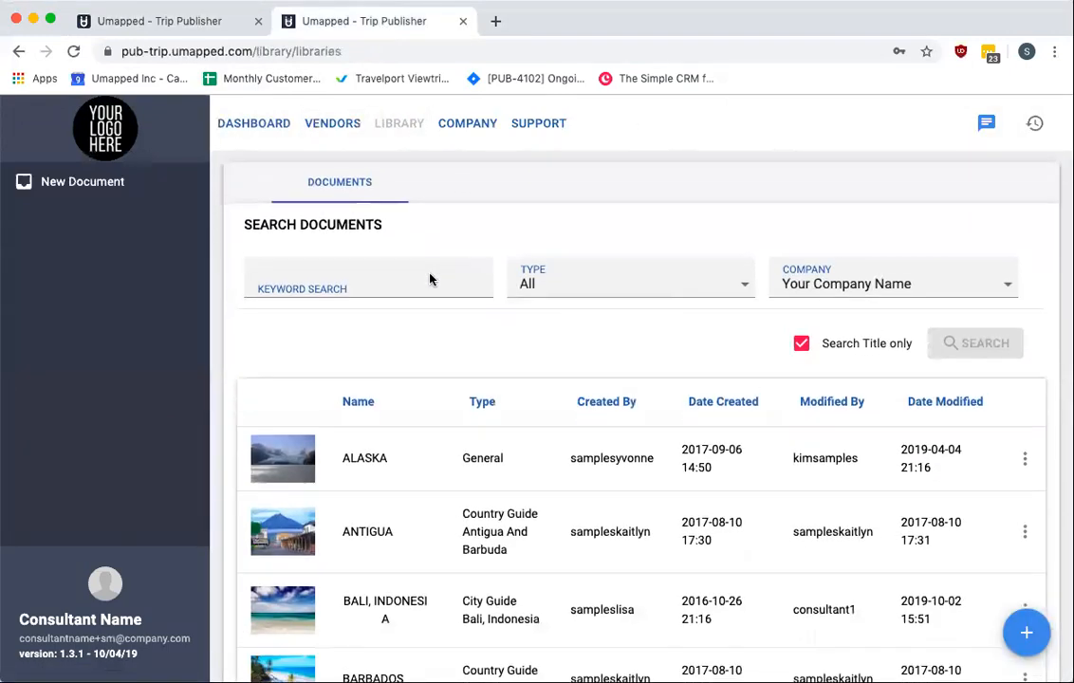
Compare the document lists of the old and new publishers by scrolling through each tab
click(218, 27)
scroll(438, 424, down, 4)
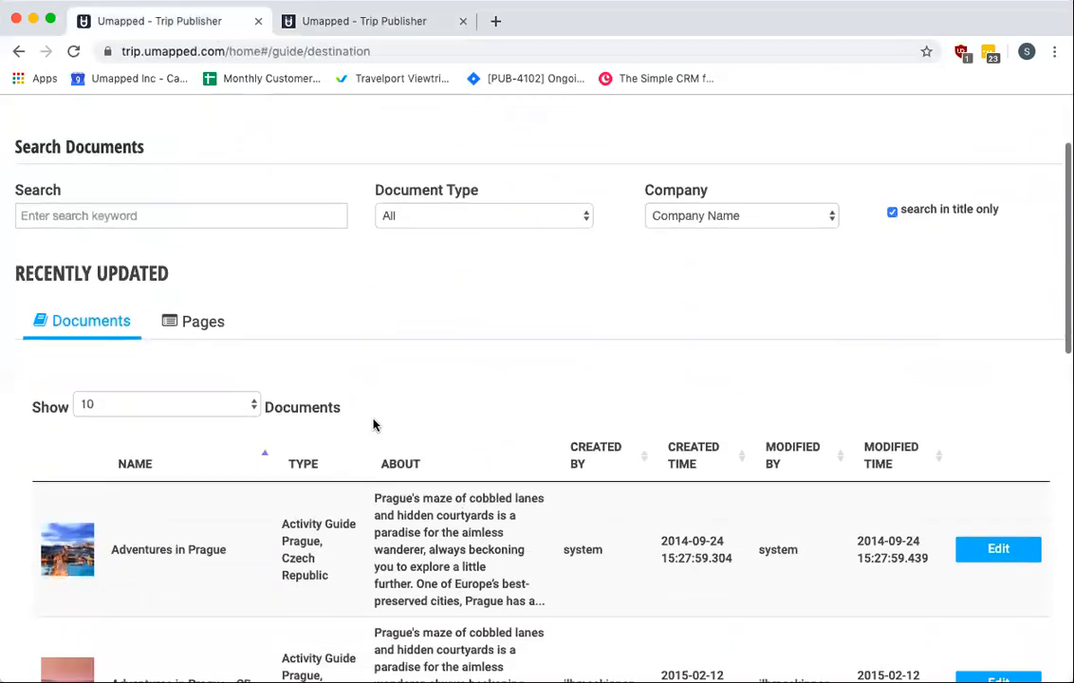
scroll(415, 572, down, 1)
scroll(414, 573, down, 5)
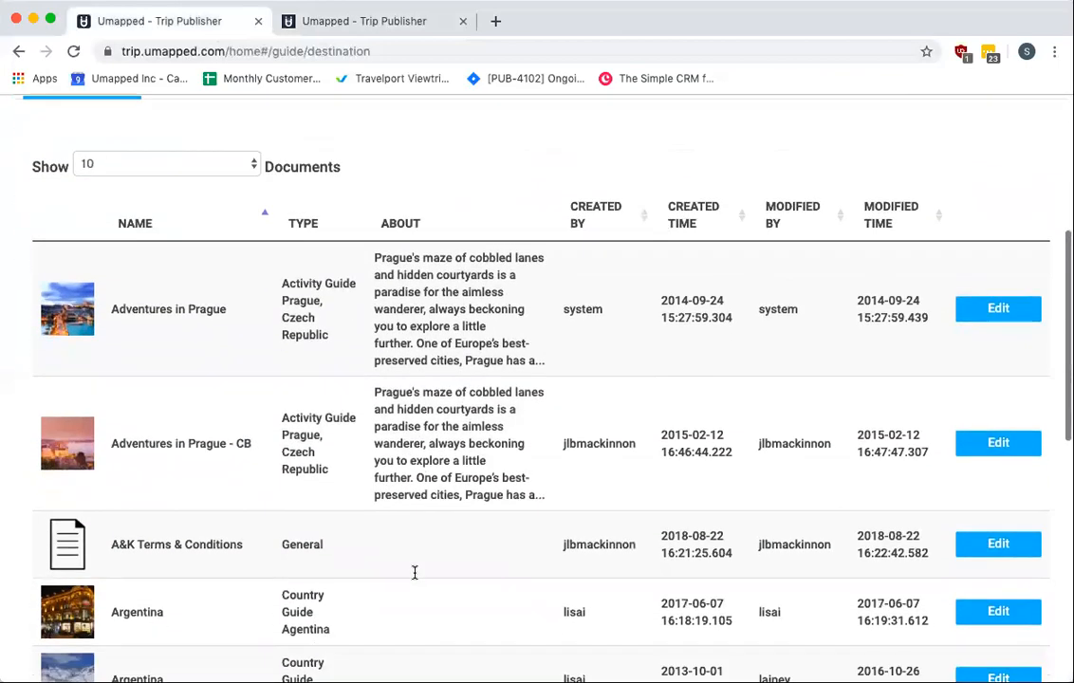
scroll(415, 574, up, 6)
scroll(415, 569, up, 2)
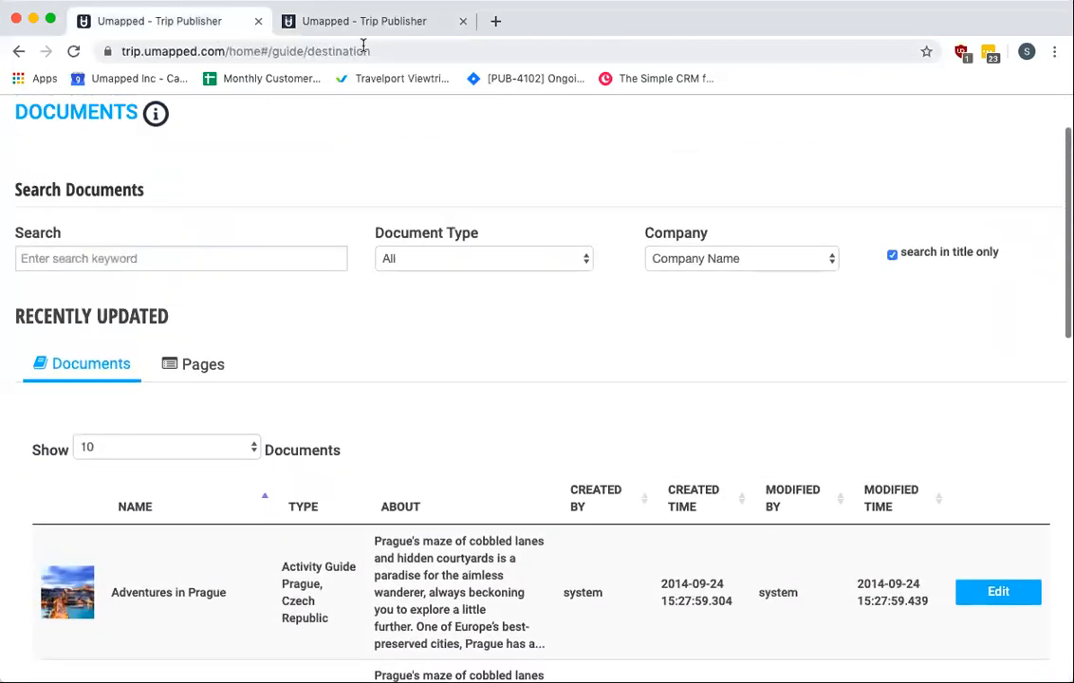
click(363, 21)
scroll(436, 380, down, 2)
scroll(437, 380, down, 1)
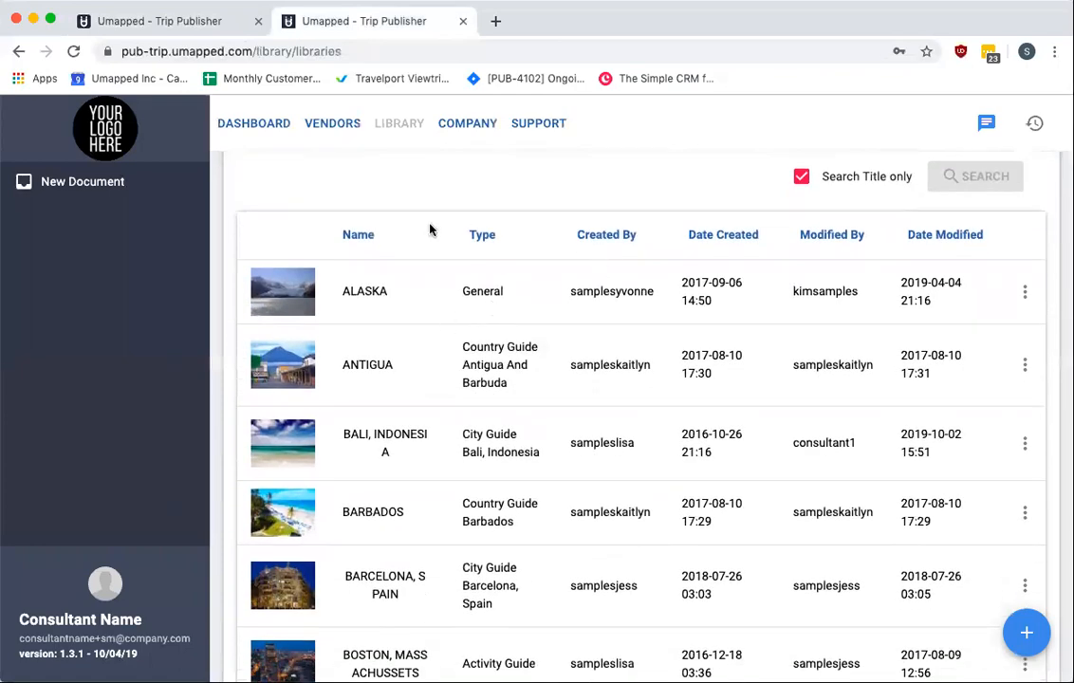
scroll(423, 231, down, 4)
scroll(423, 231, up, 8)
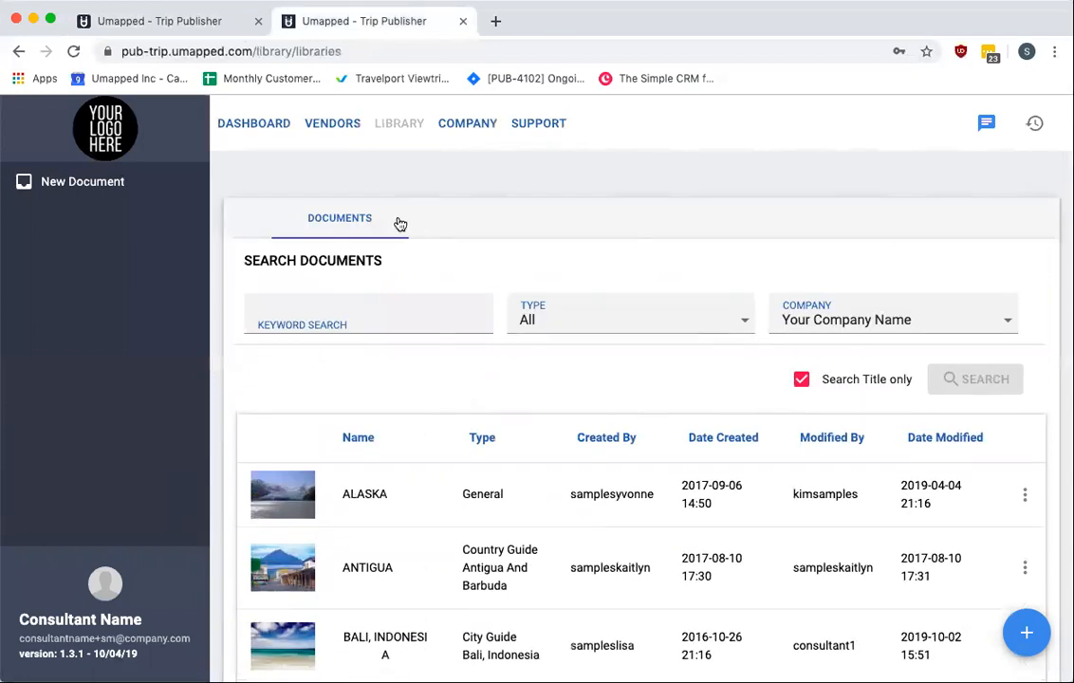
Open the new publisher's New Document panel, inspect the title, type list and editor, and close it
click(58, 188)
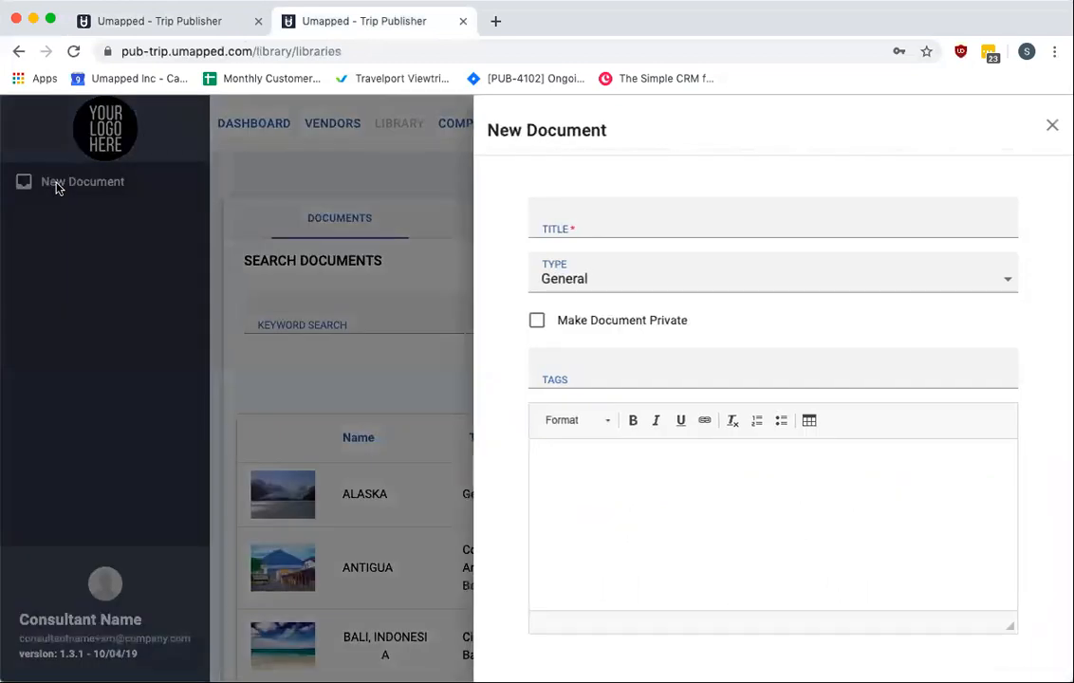
click(631, 227)
click(834, 280)
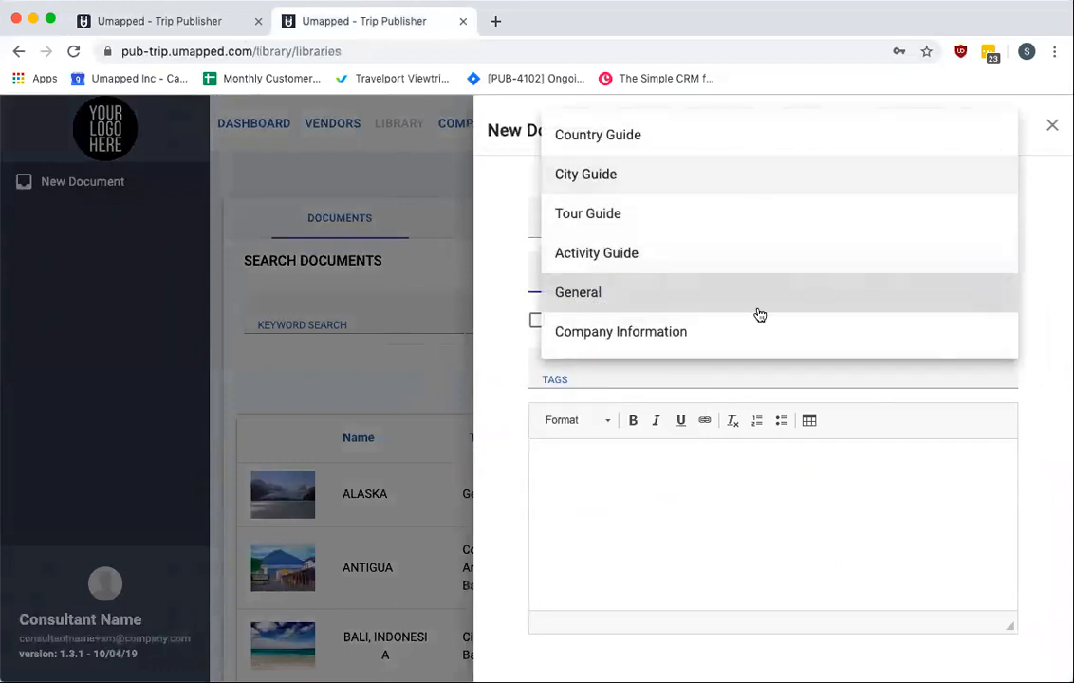
click(737, 527)
click(724, 488)
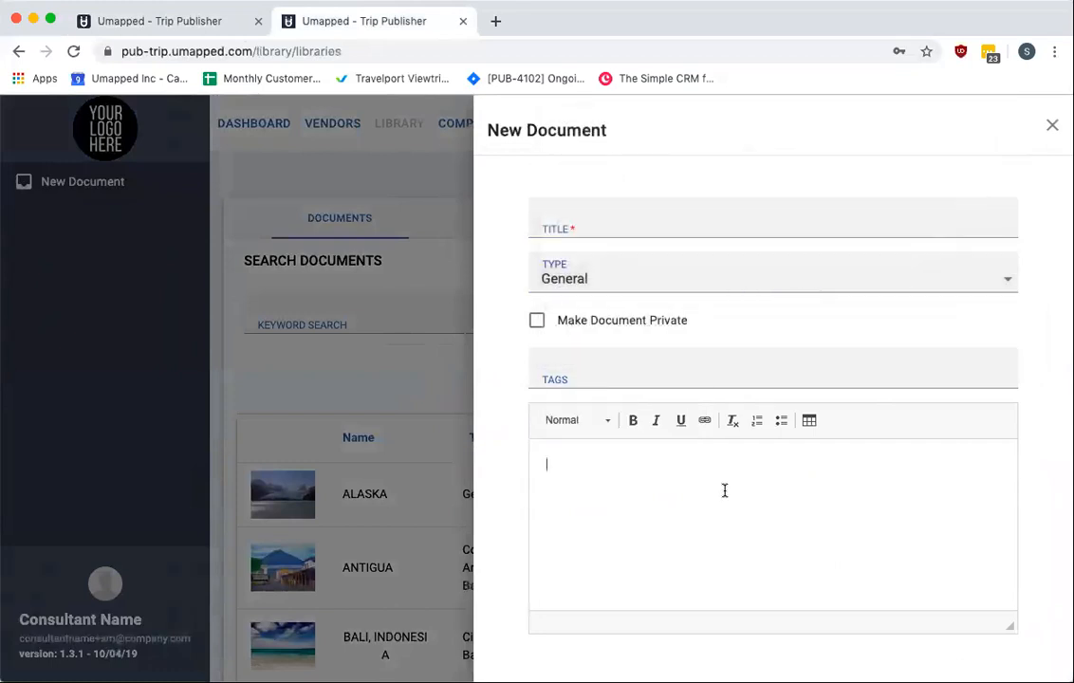
scroll(720, 456, down, 1)
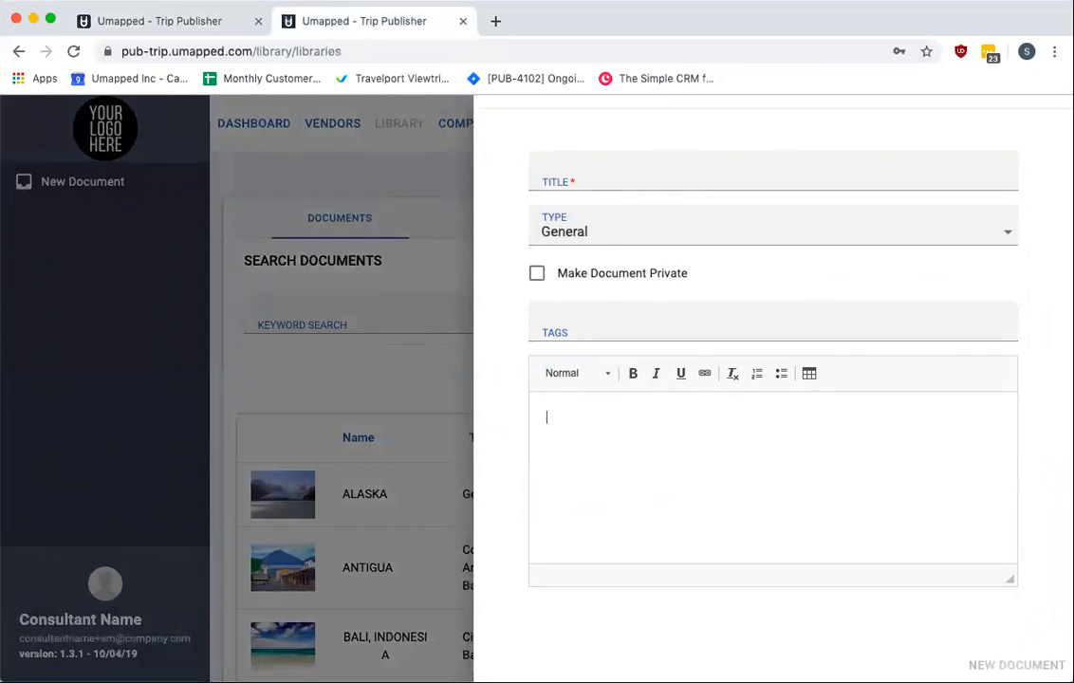
scroll(570, 436, up, 1)
click(1050, 126)
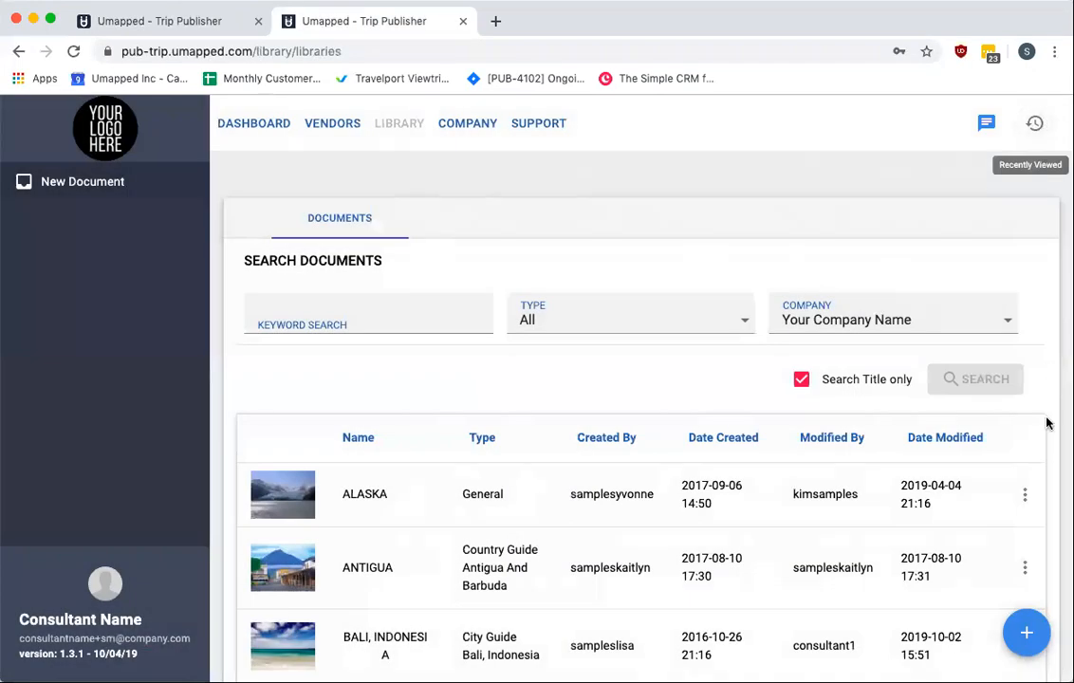
Open New Document again from the floating add button and close the panel
click(1029, 636)
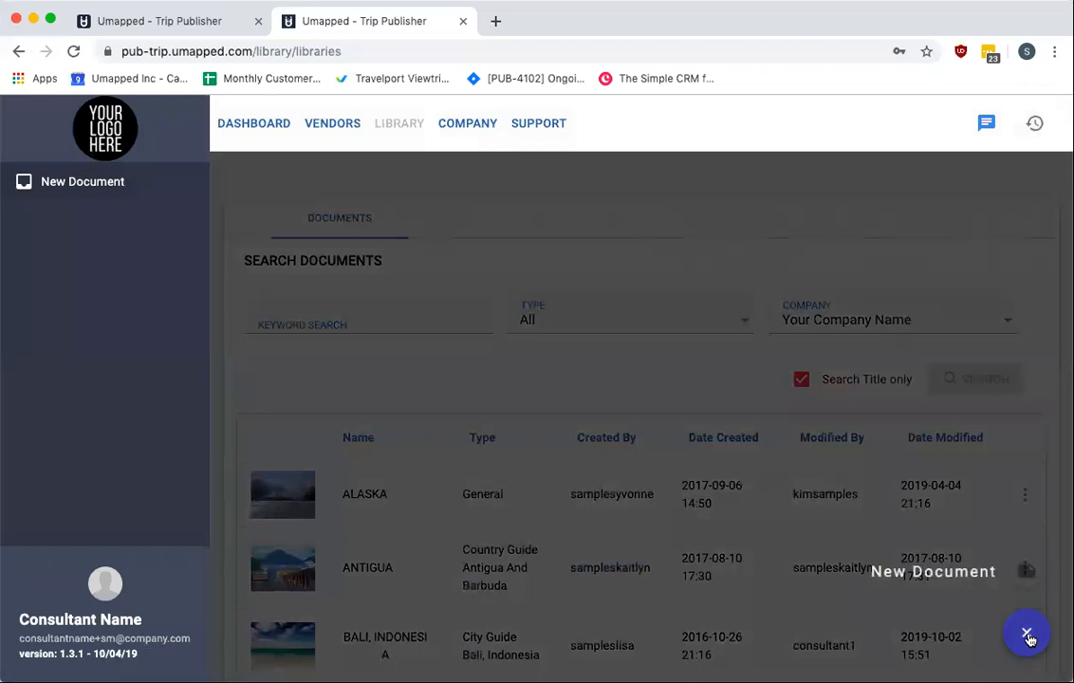
click(1027, 569)
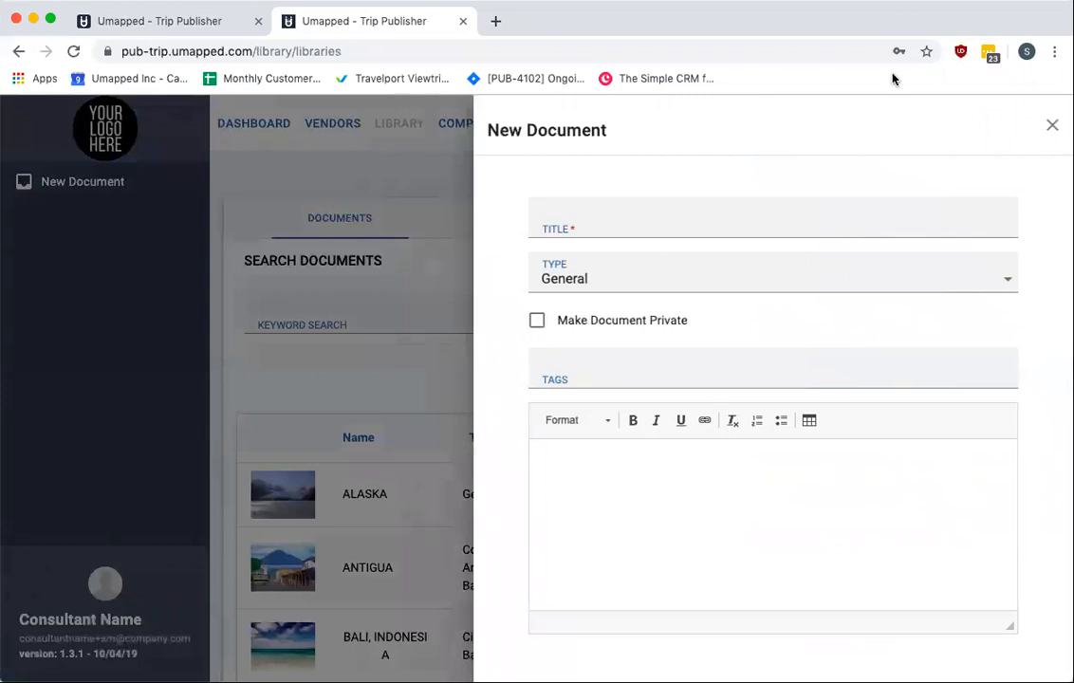
click(1053, 125)
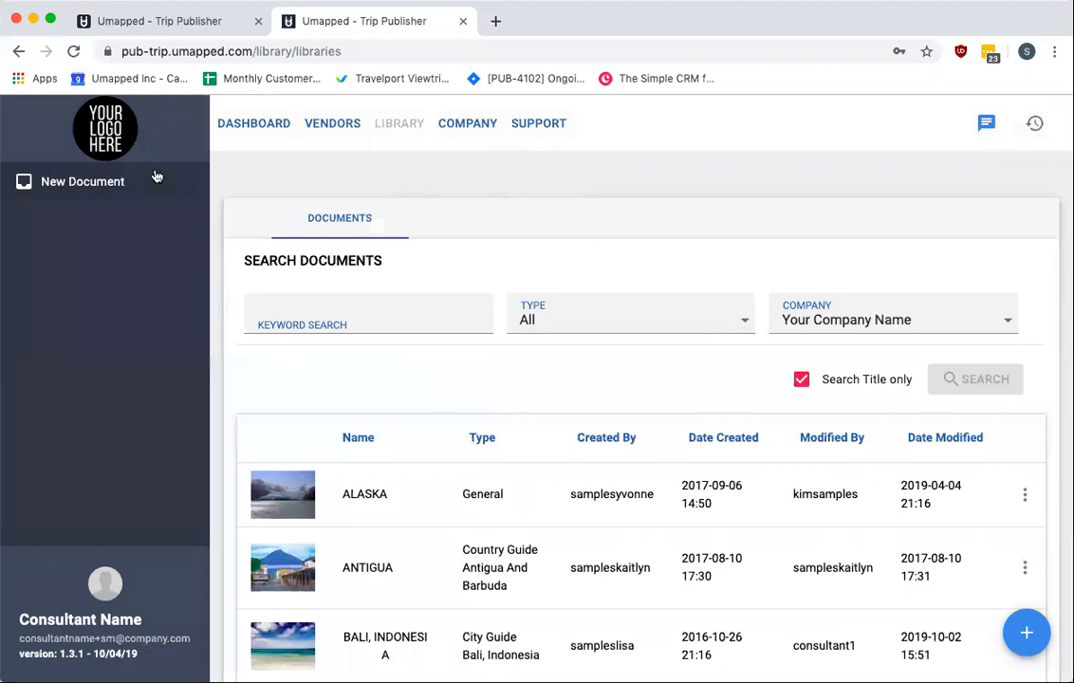
Open the Antigua country guide, download its PDF, scroll through the generated document and close its tab
click(370, 568)
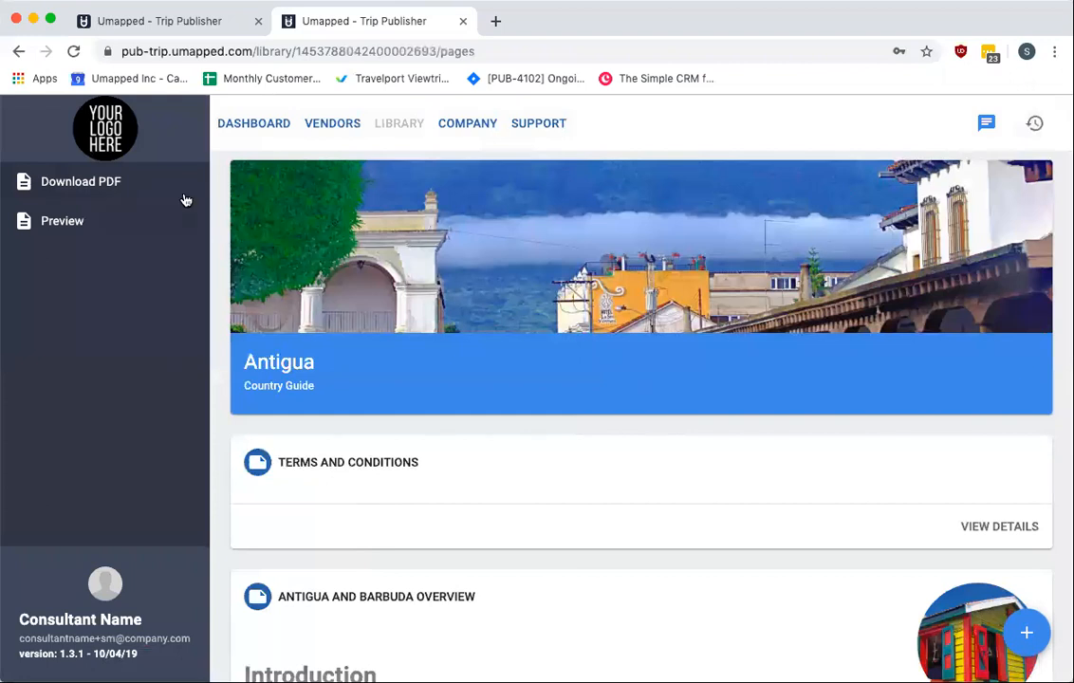
click(107, 189)
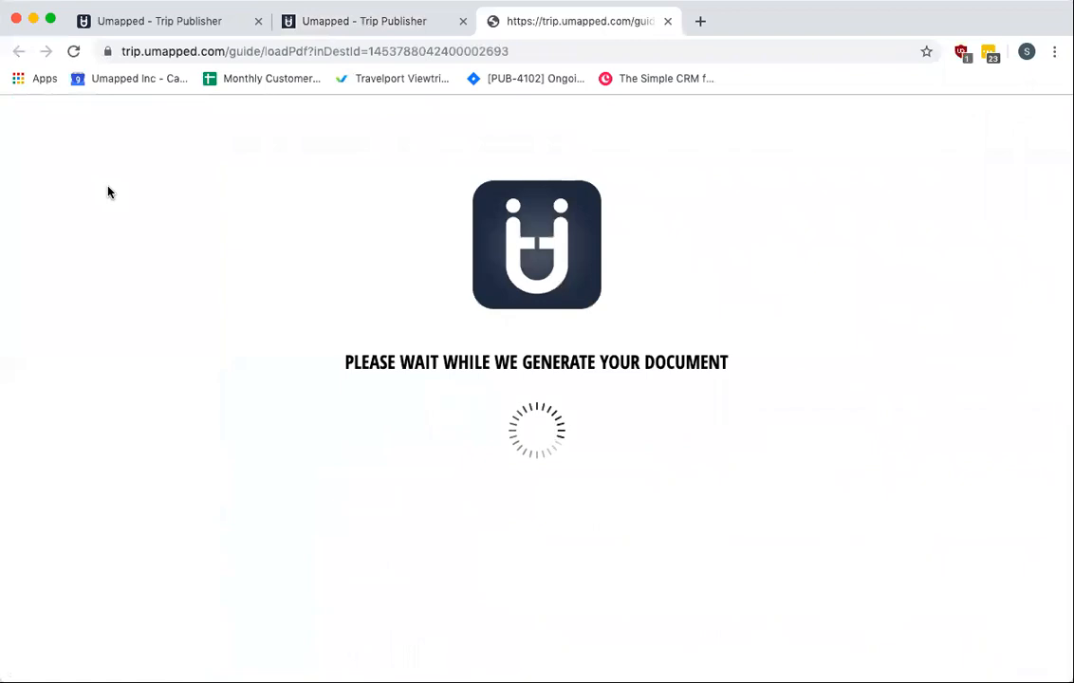
click(546, 446)
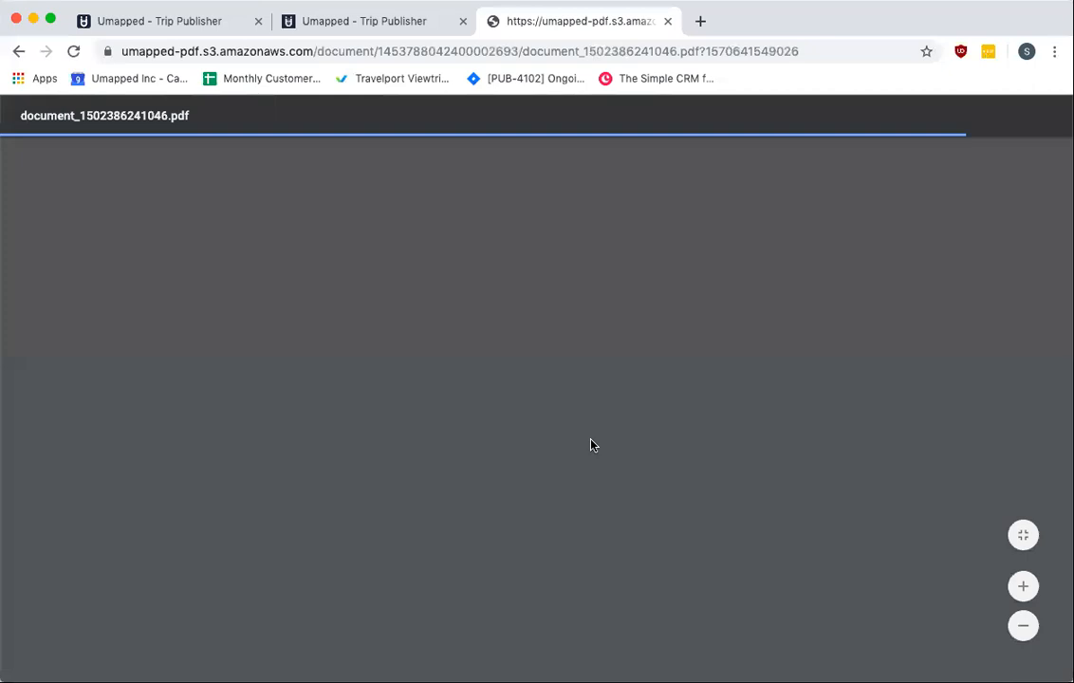
scroll(590, 445, down, 7)
scroll(591, 445, down, 10)
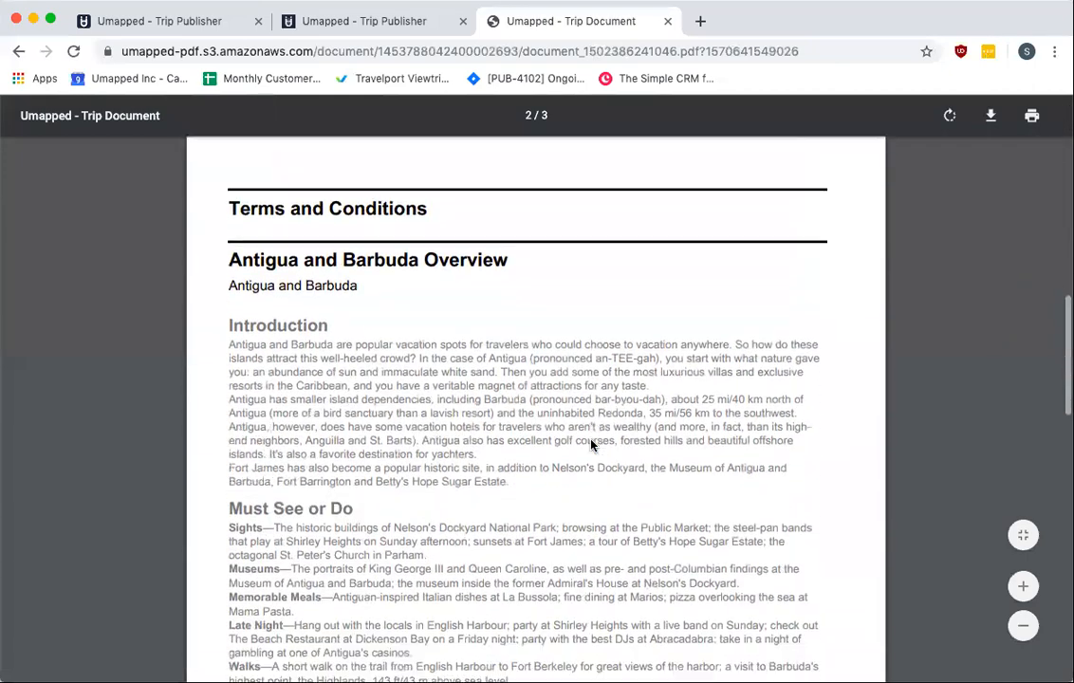
scroll(591, 446, down, 3)
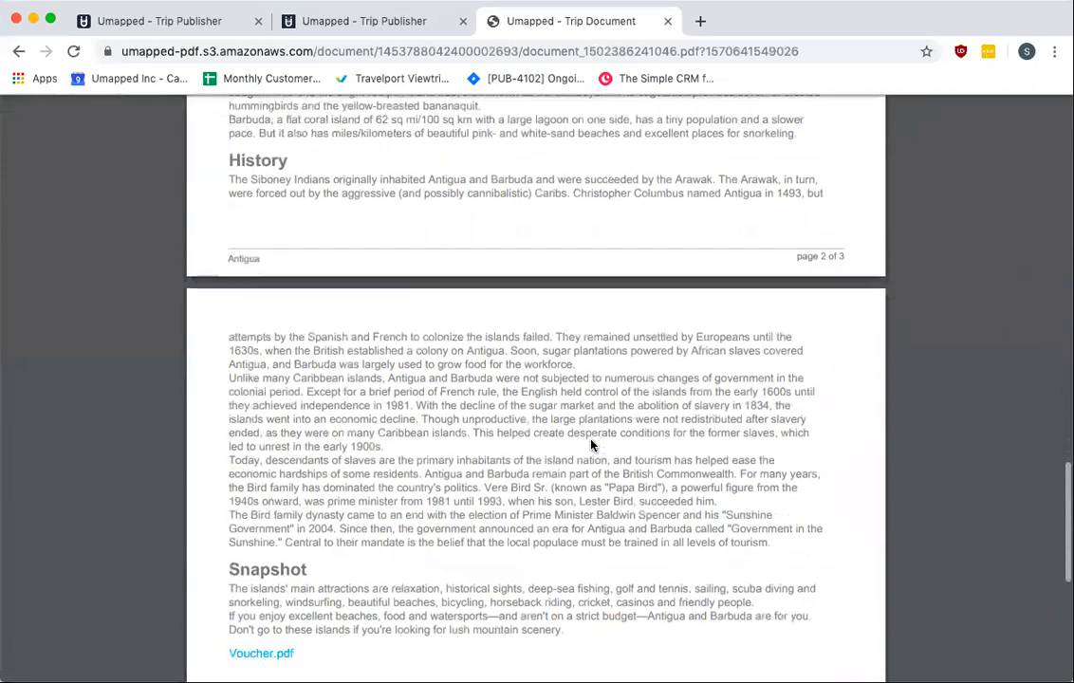
scroll(591, 445, up, 15)
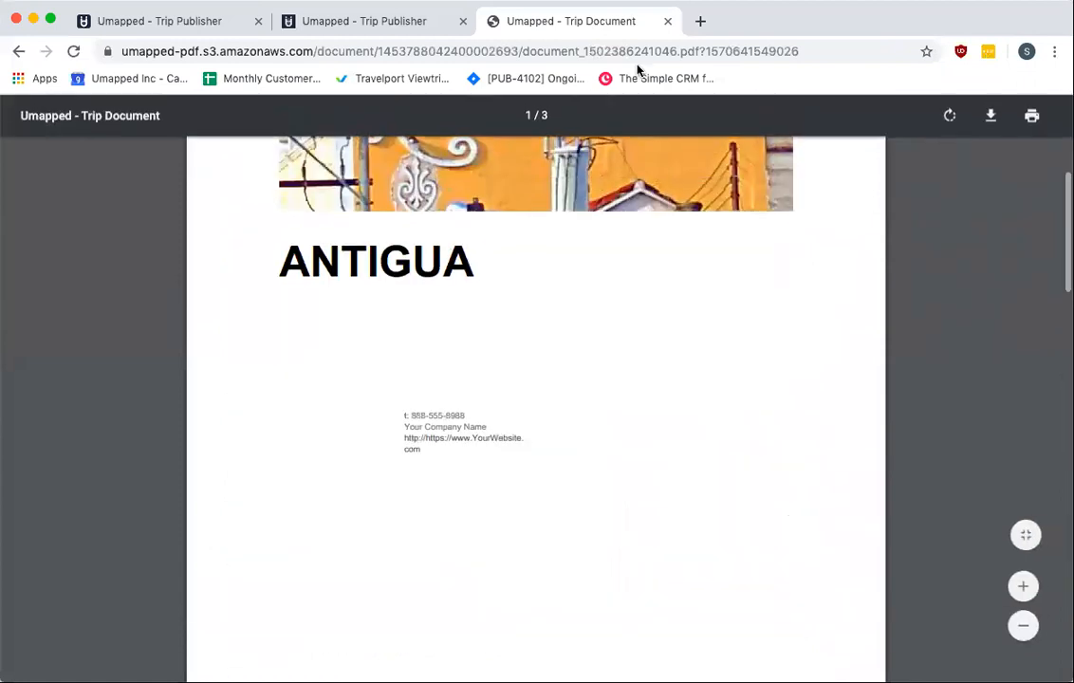
click(667, 21)
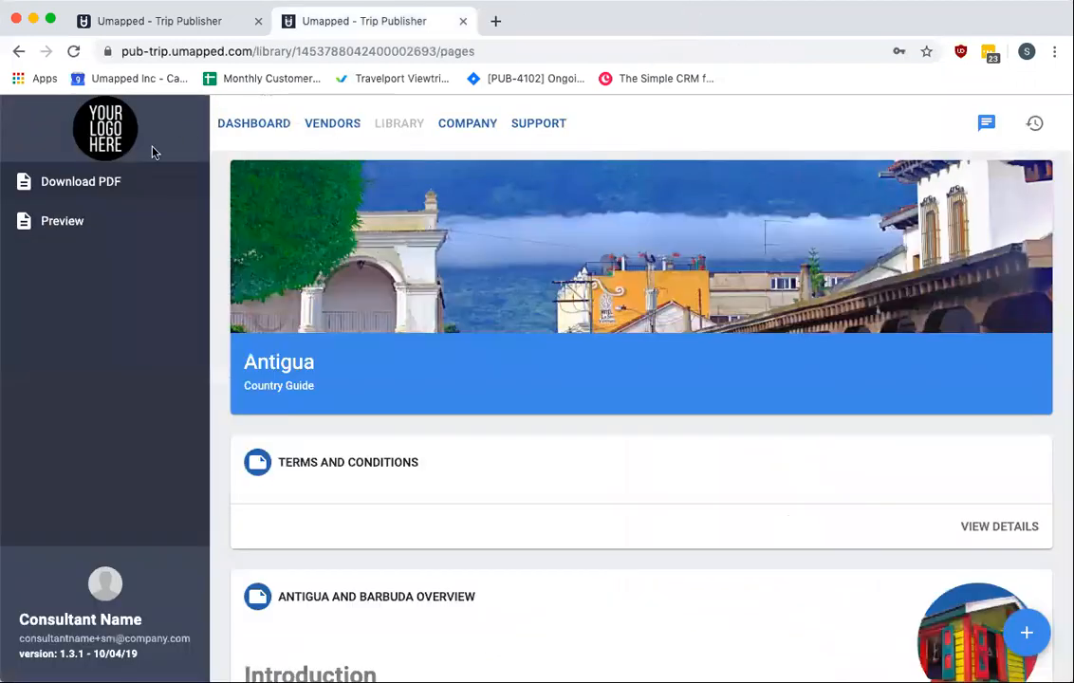
Preview the Antigua document, expand its Terms and Conditions and Antigua and Barbuda Overview sections, and close the preview
click(76, 222)
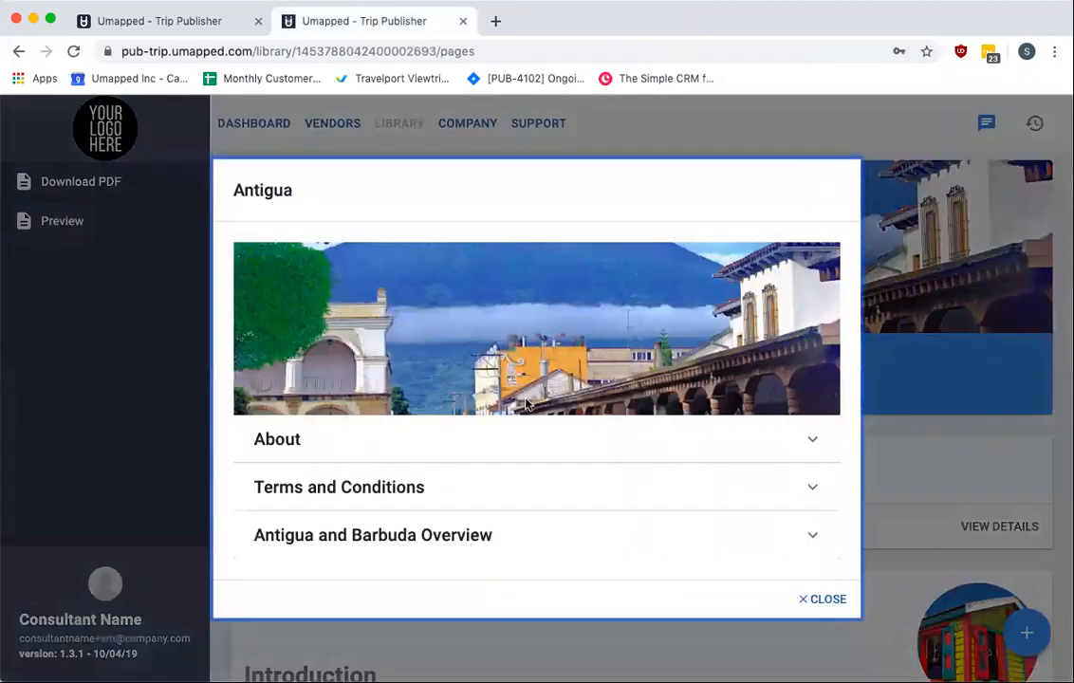
click(733, 447)
click(729, 508)
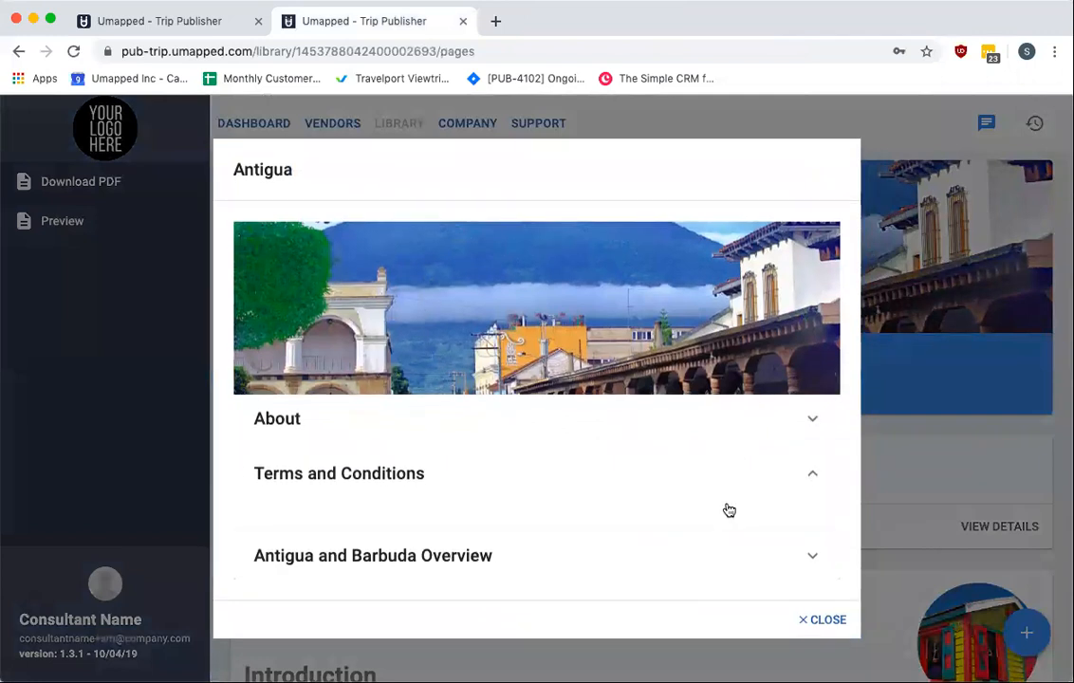
click(719, 558)
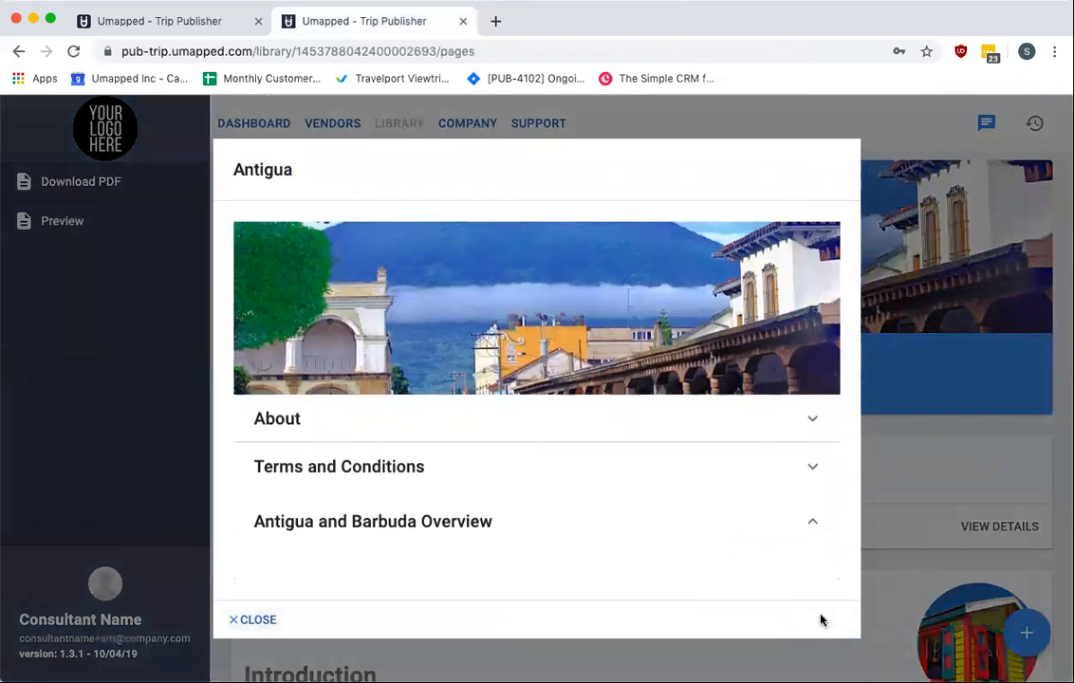
click(252, 619)
Add a new page titled EXAMPLE PAGE with the text "Example details" to the Antigua document and close its page details
scroll(899, 604, down, 1)
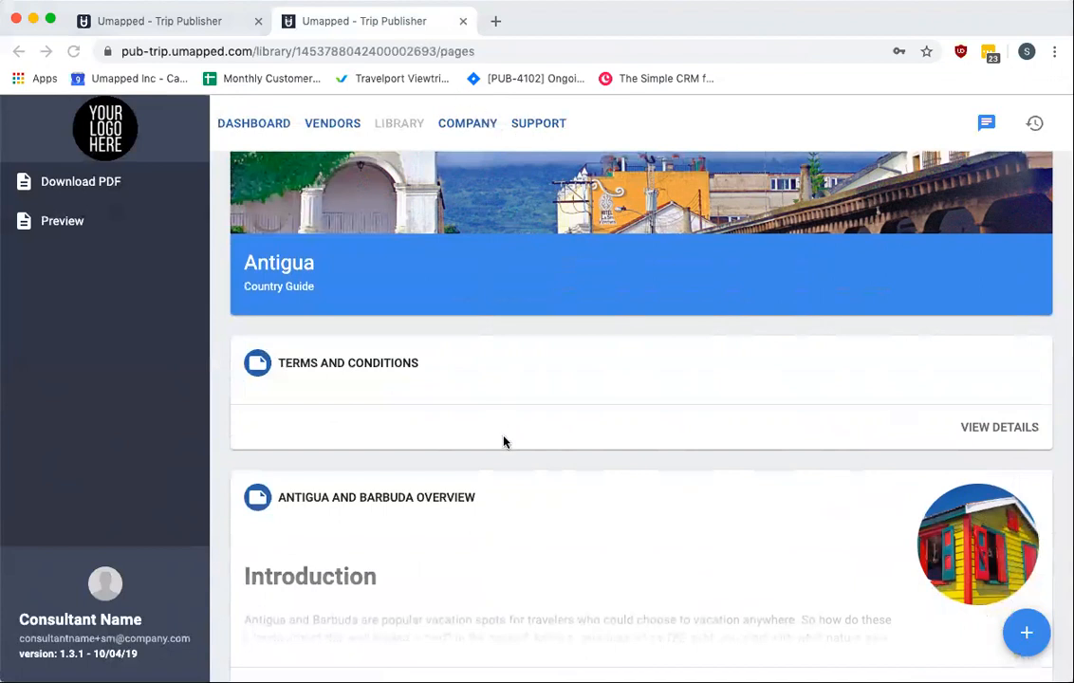
scroll(532, 456, up, 2)
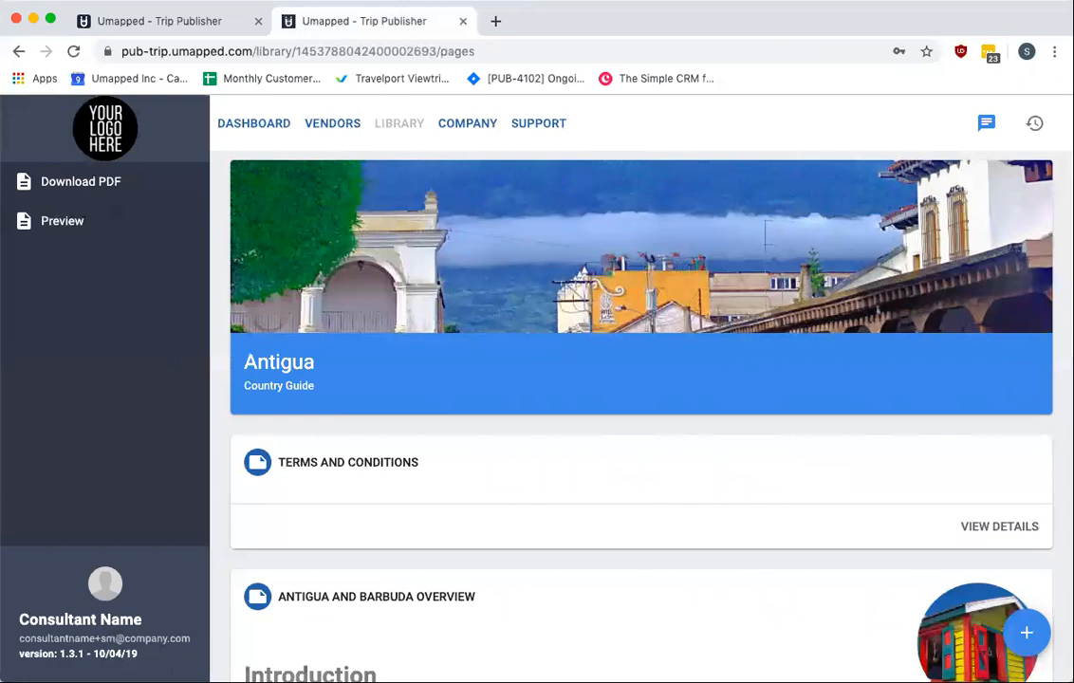
scroll(849, 465, down, 3)
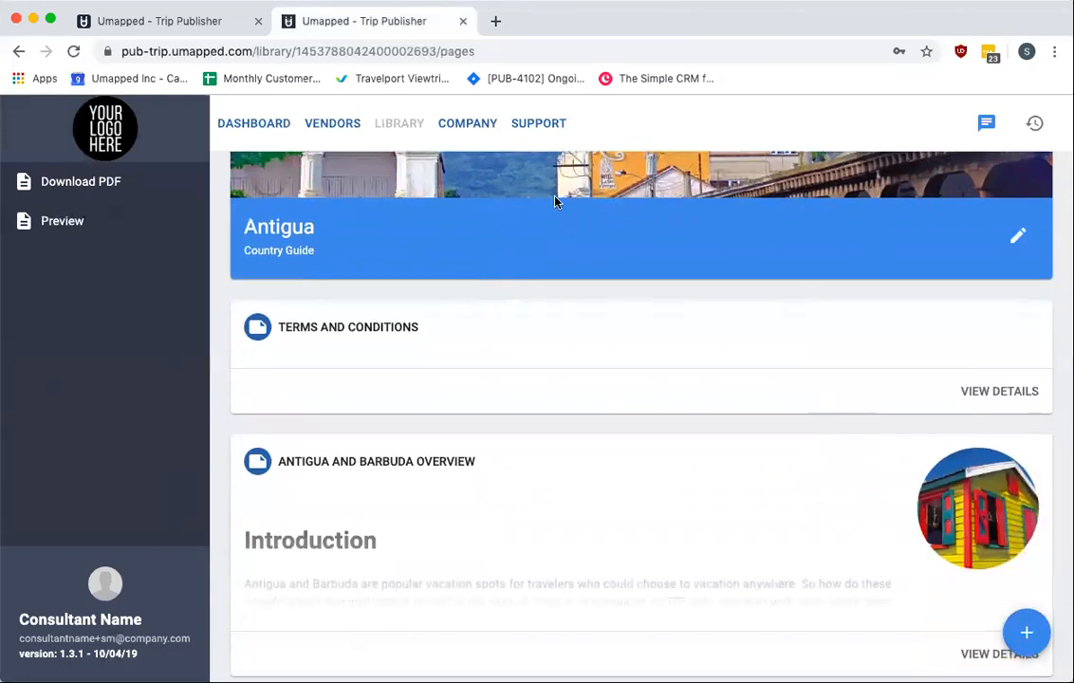
scroll(556, 202, up, 3)
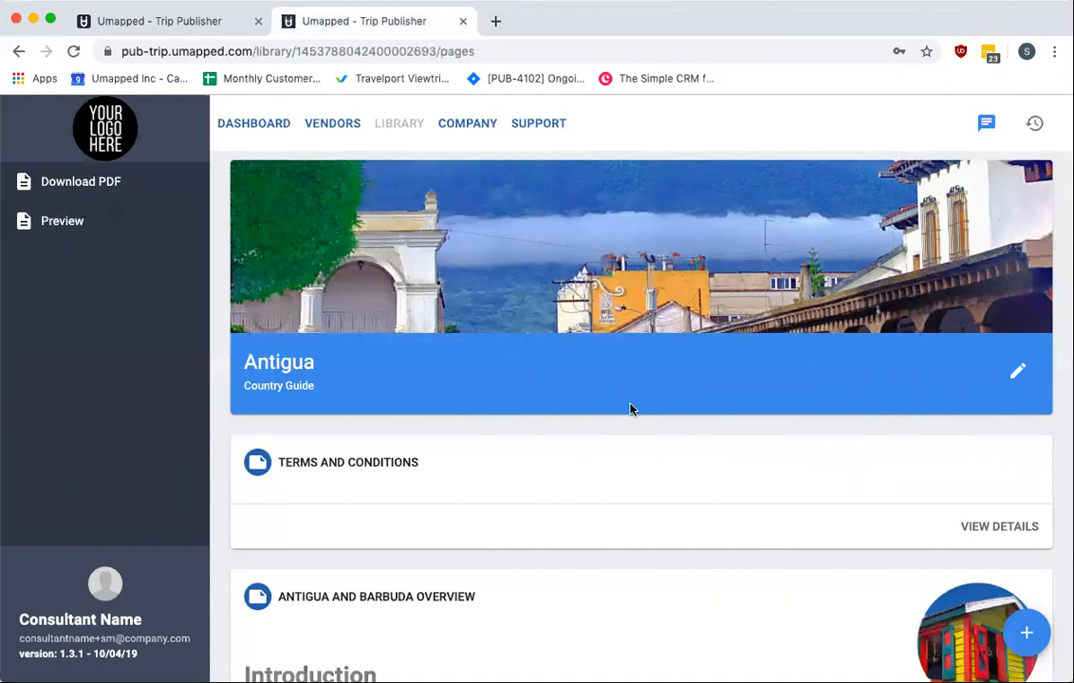
click(1040, 637)
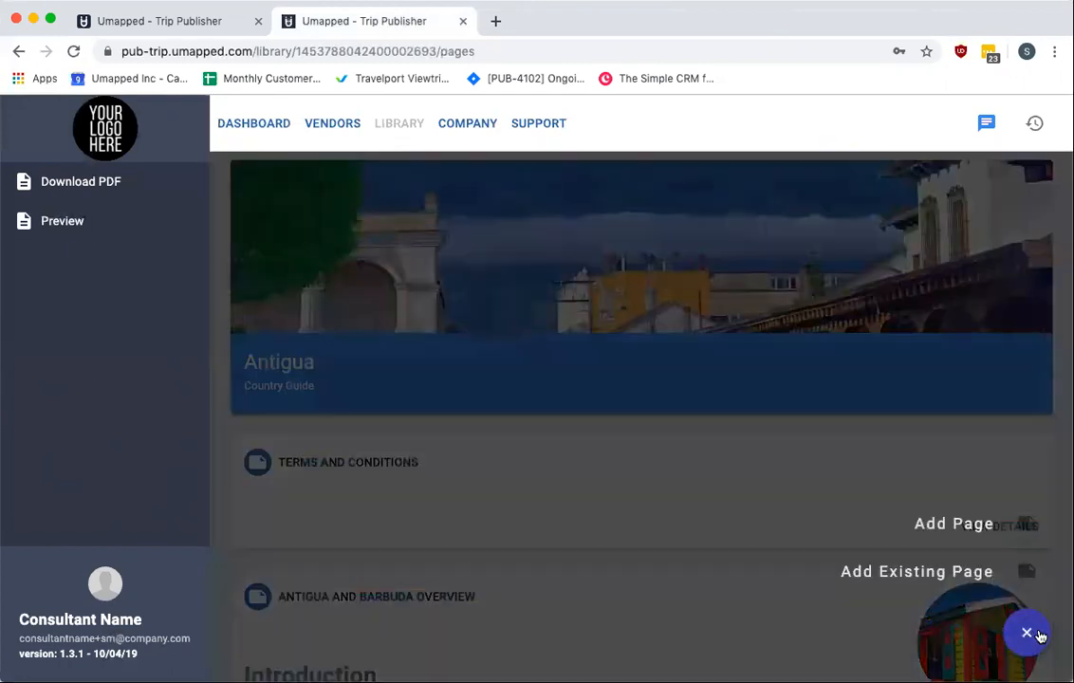
click(1026, 522)
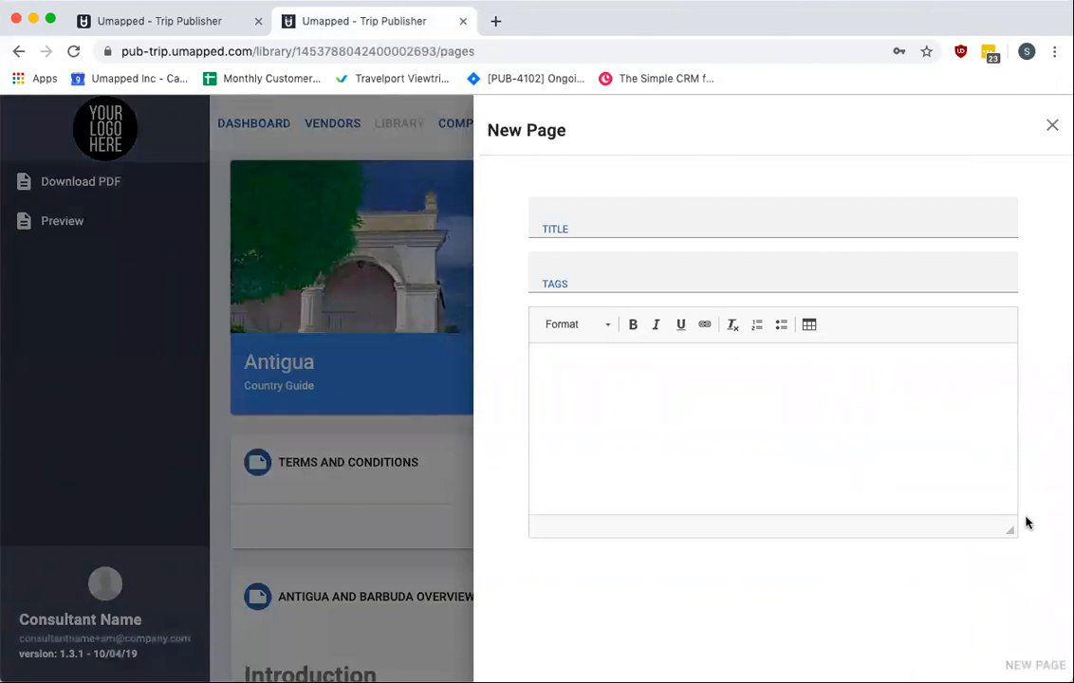
click(619, 219)
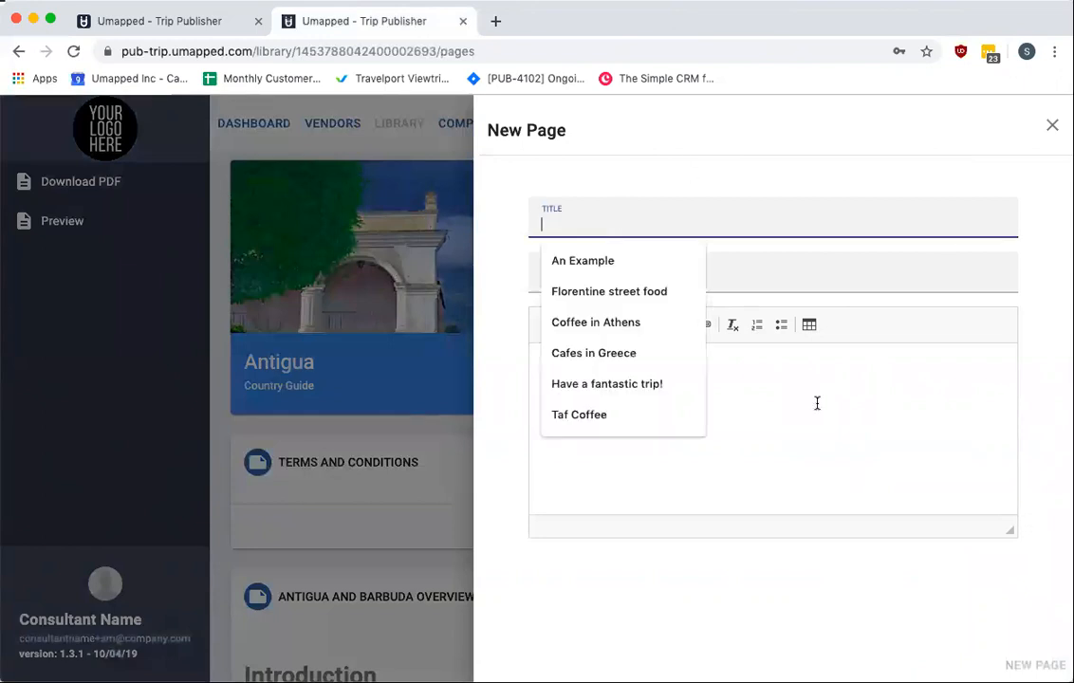
click(817, 403)
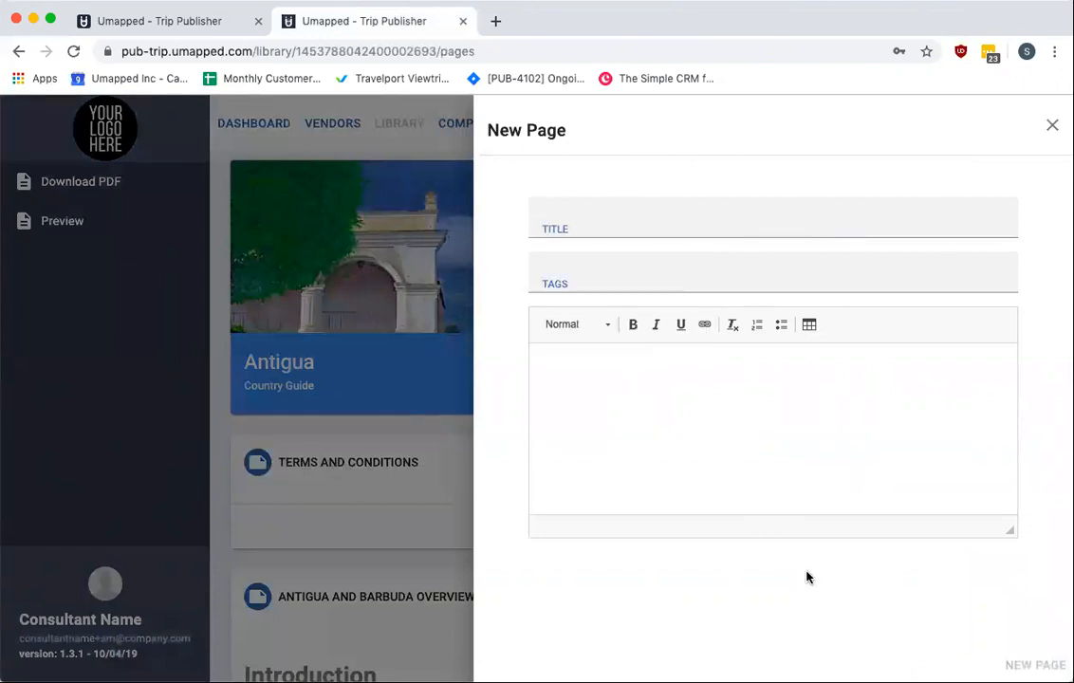
click(622, 228)
text(EXAMPLE PAGE)
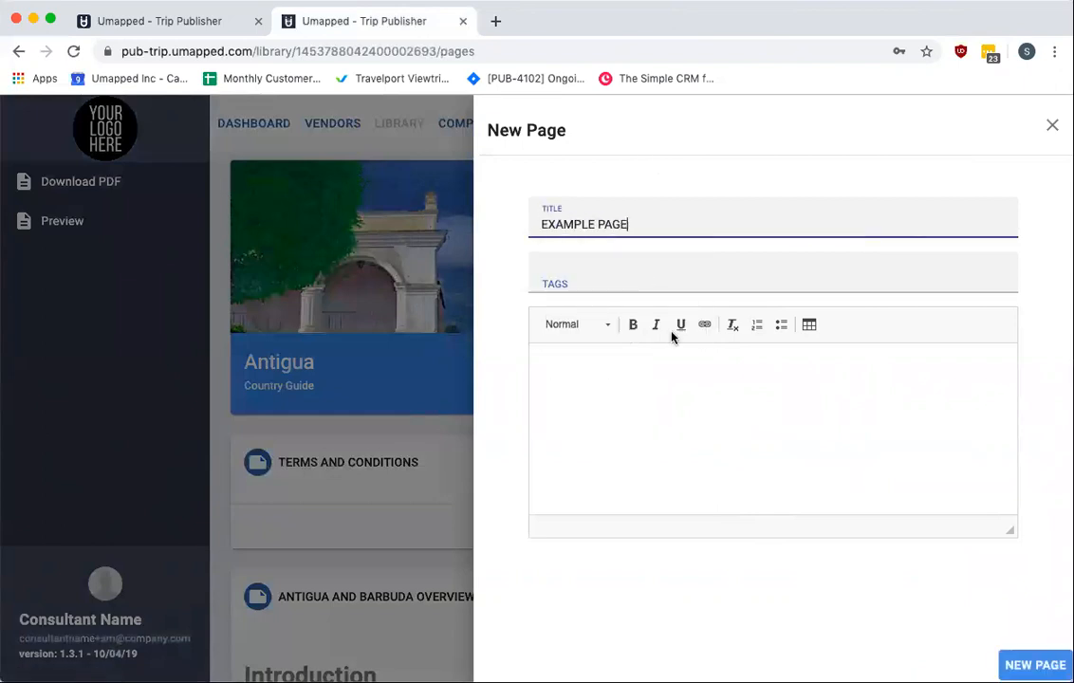
click(656, 380)
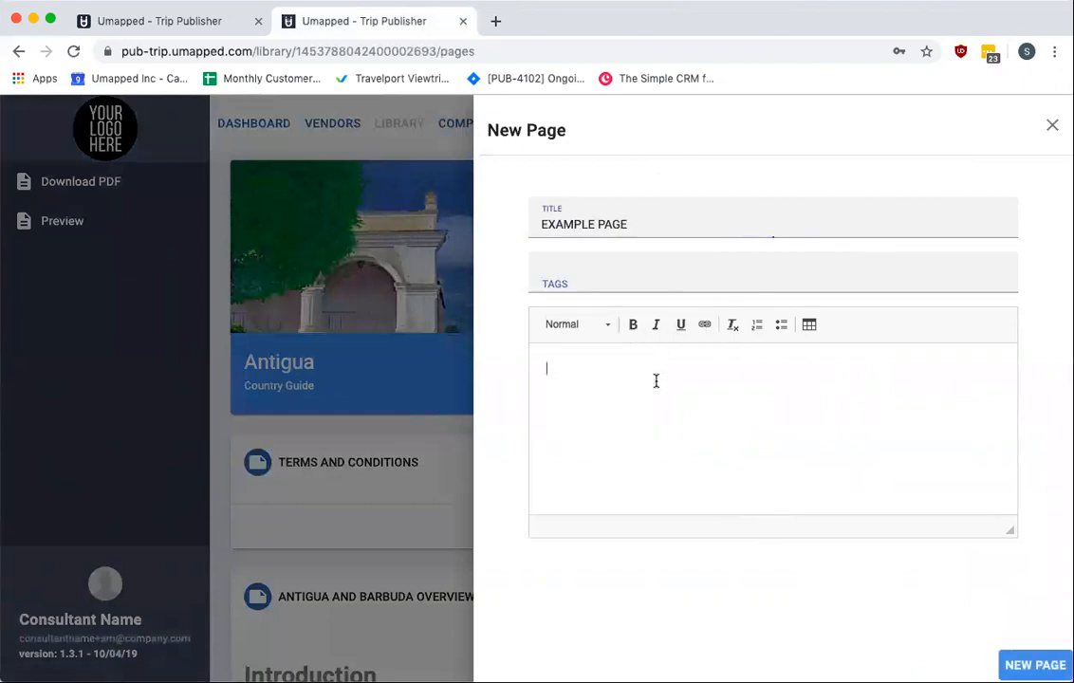
text(Example details)
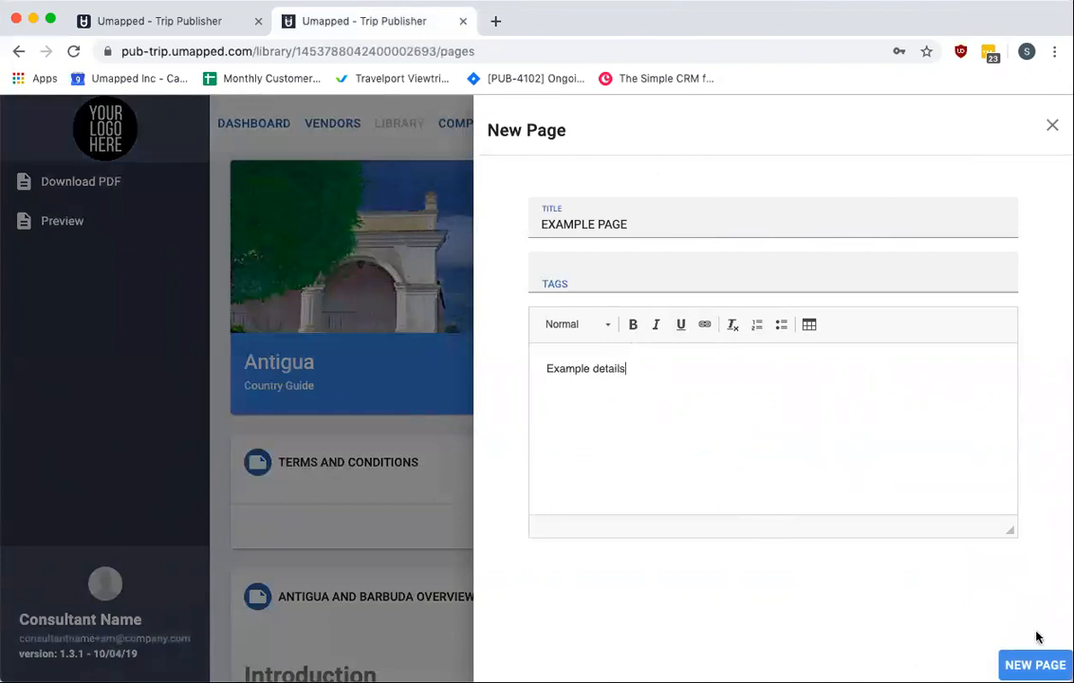
click(1036, 665)
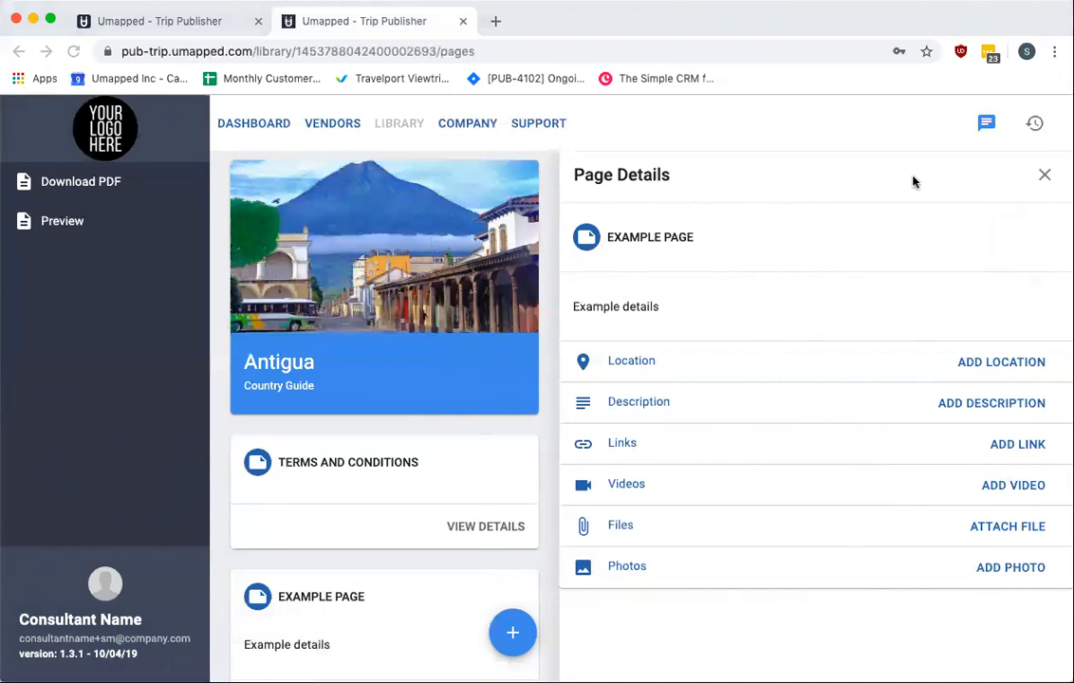
click(1043, 177)
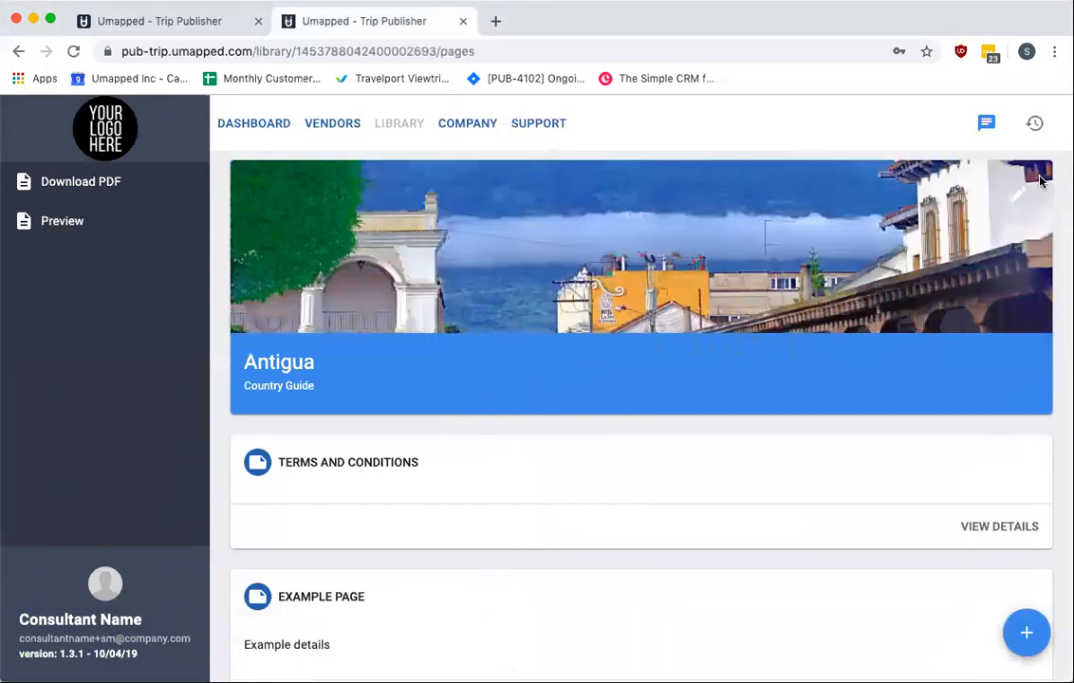
Create a new library document titled EXAMPLE DOCUMENT with the body text "This is my example document"
click(399, 127)
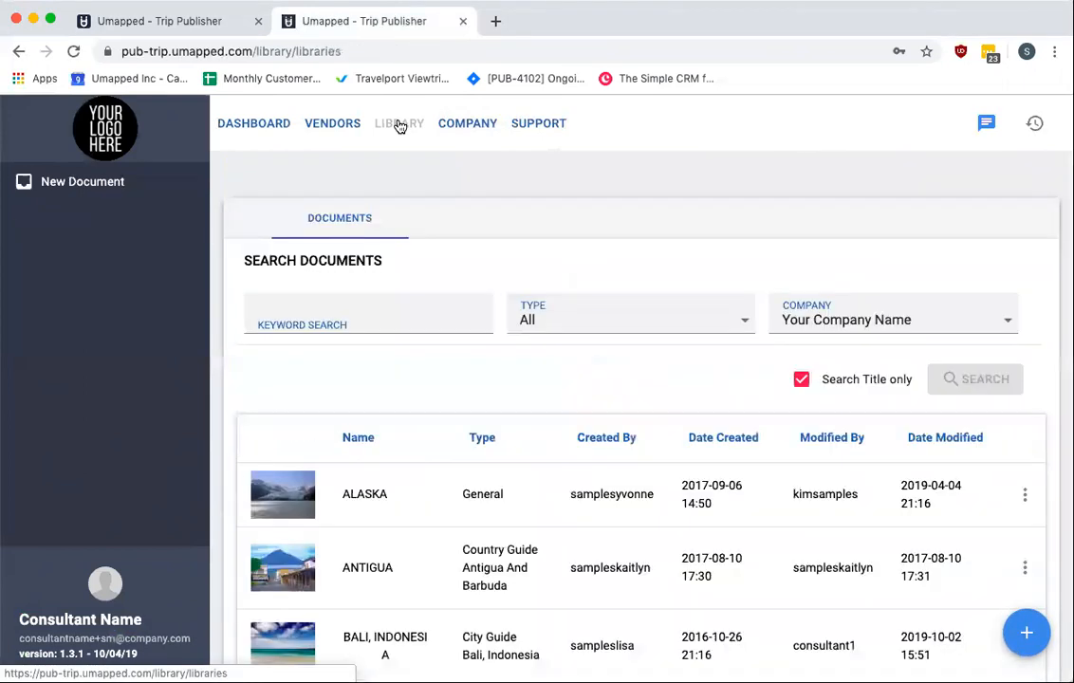
scroll(401, 407, down, 1)
scroll(400, 408, up, 1)
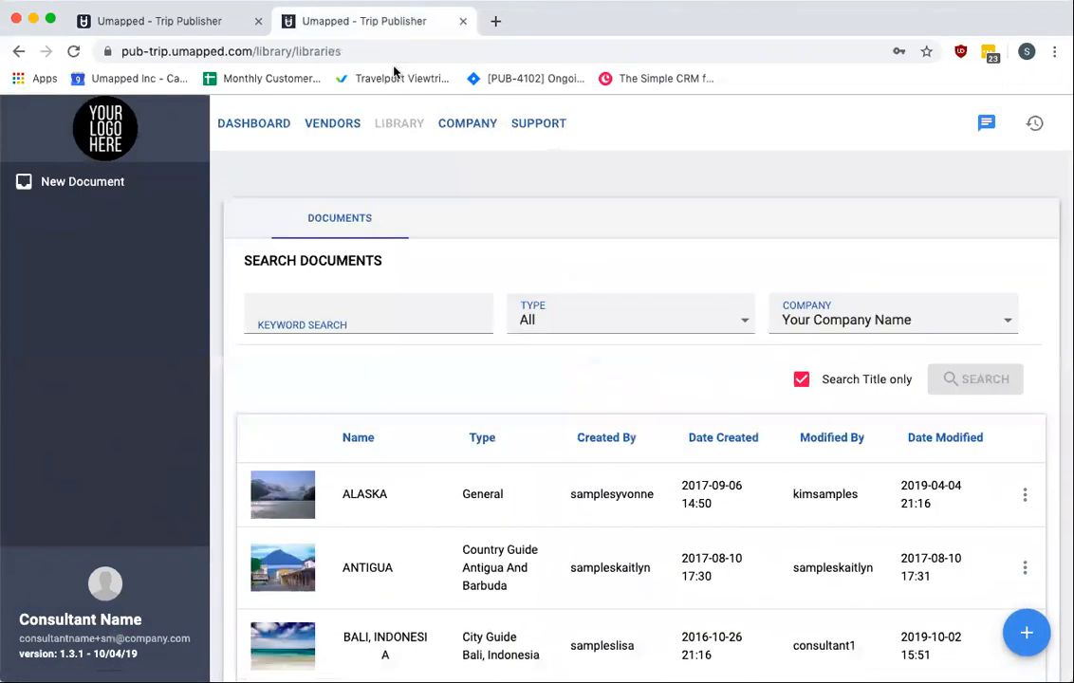
click(95, 183)
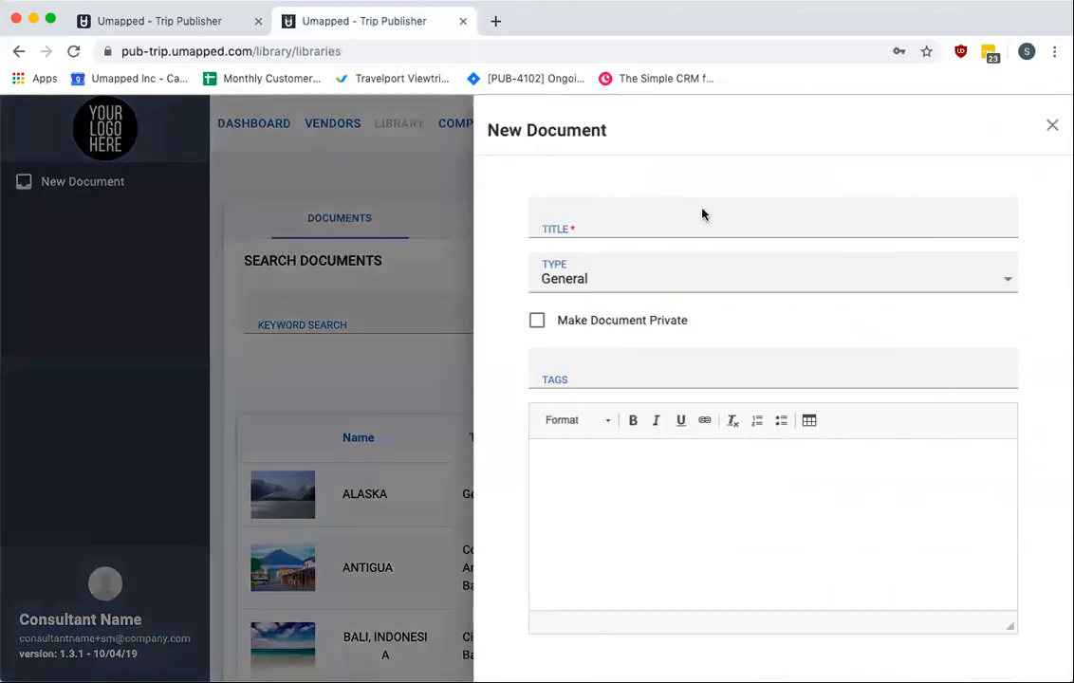
click(659, 226)
text(EXAM)
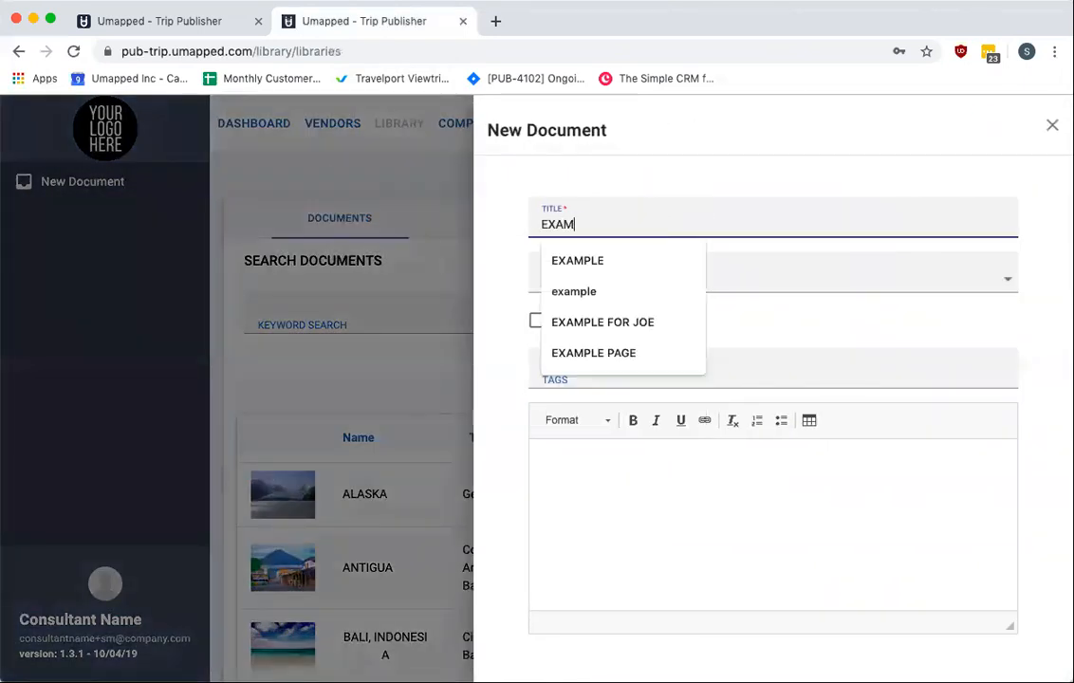
text(PLE DOCUMENT)
click(614, 489)
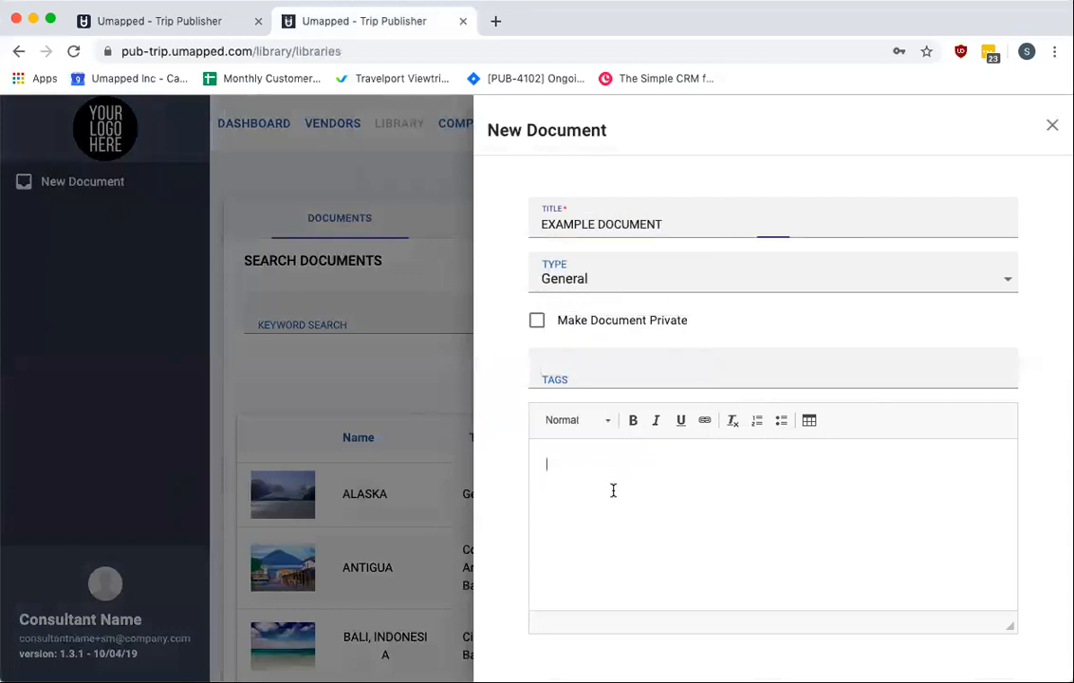
text(This is my ex)
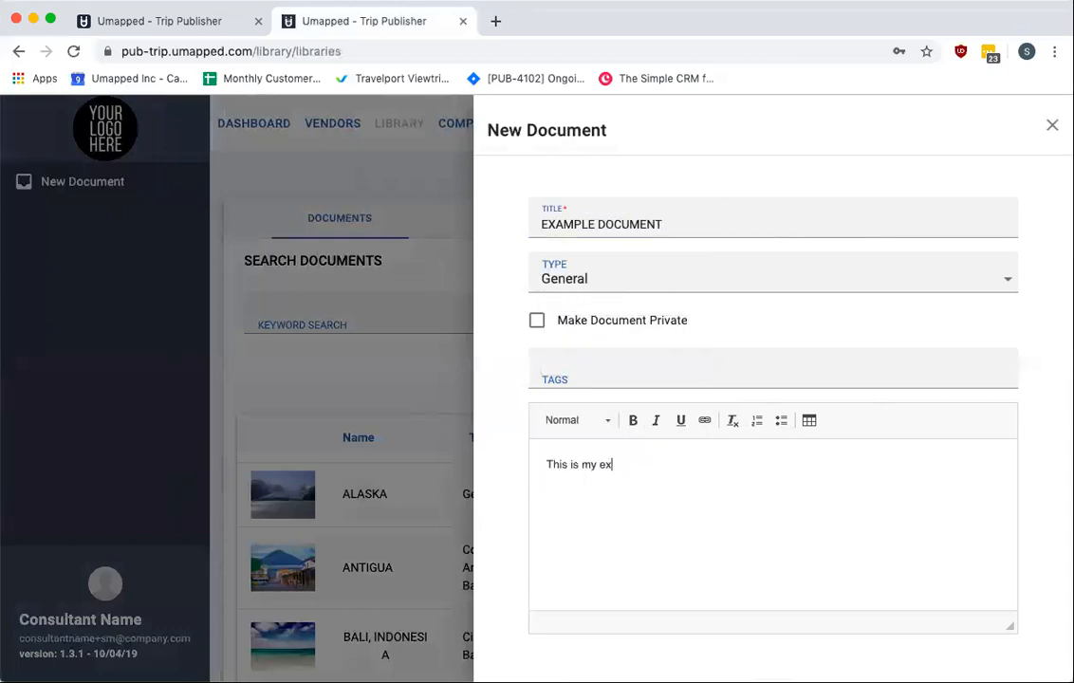
text(ample document)
scroll(868, 446, down, 1)
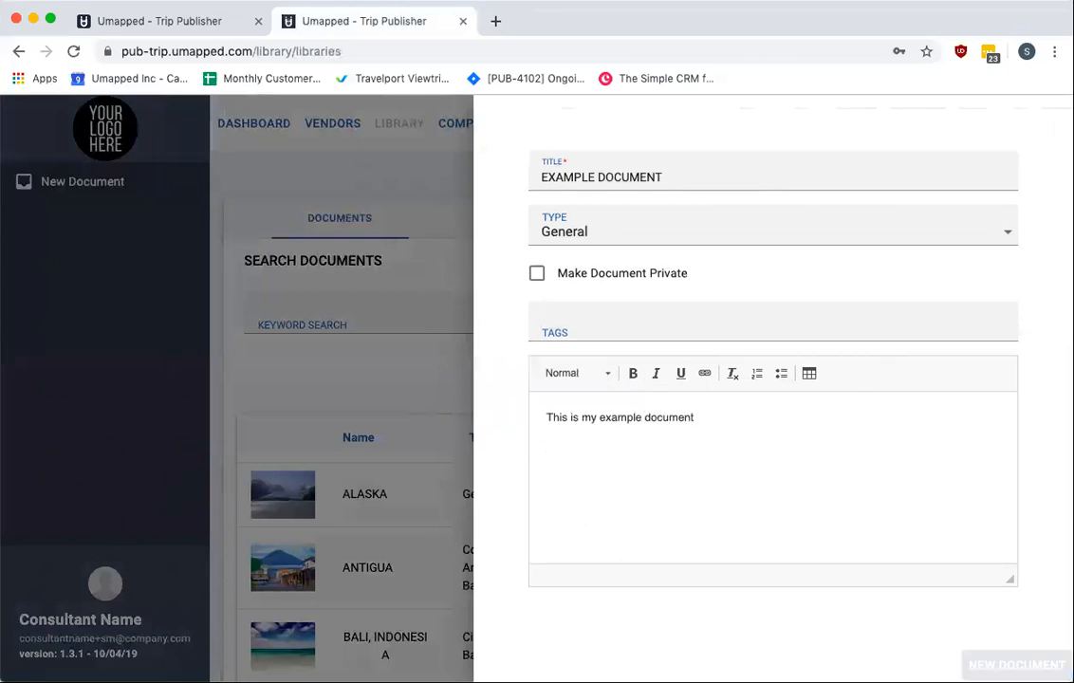
click(1016, 664)
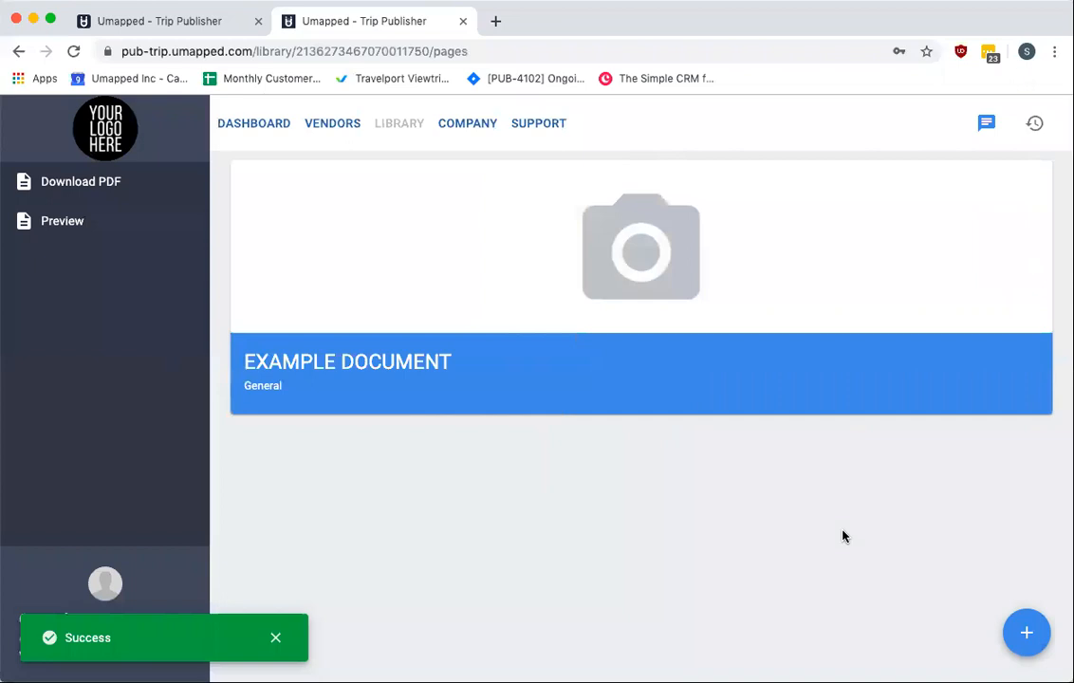
Set the document's cover photo from a web search for "travel" on unsplash.com
click(621, 254)
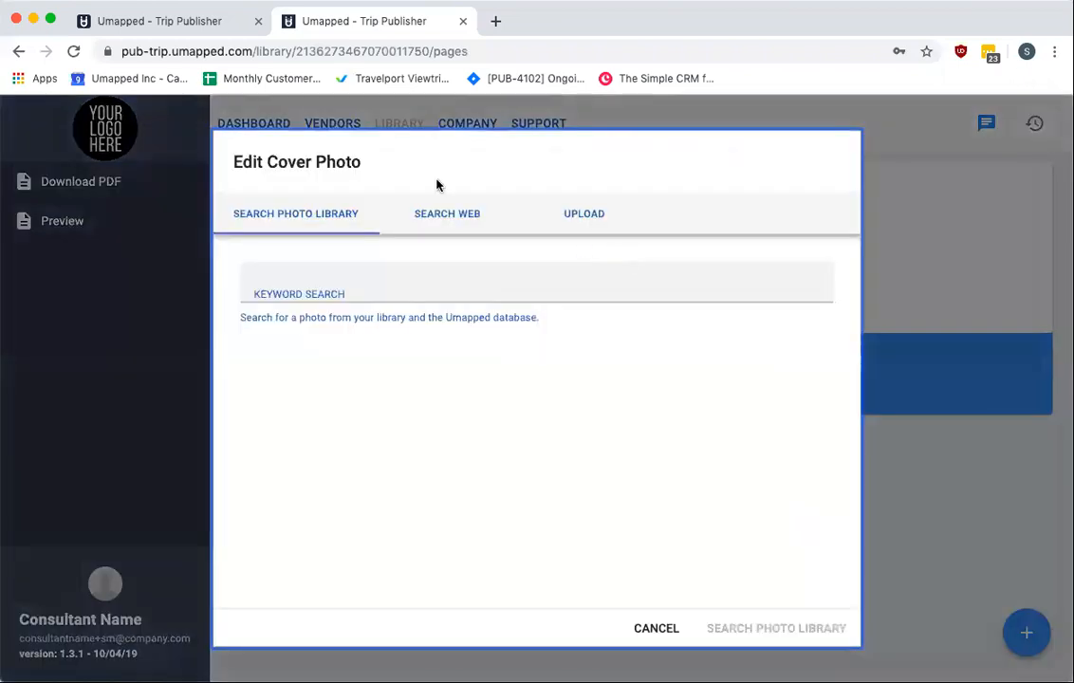
click(432, 216)
click(410, 283)
text(travel)
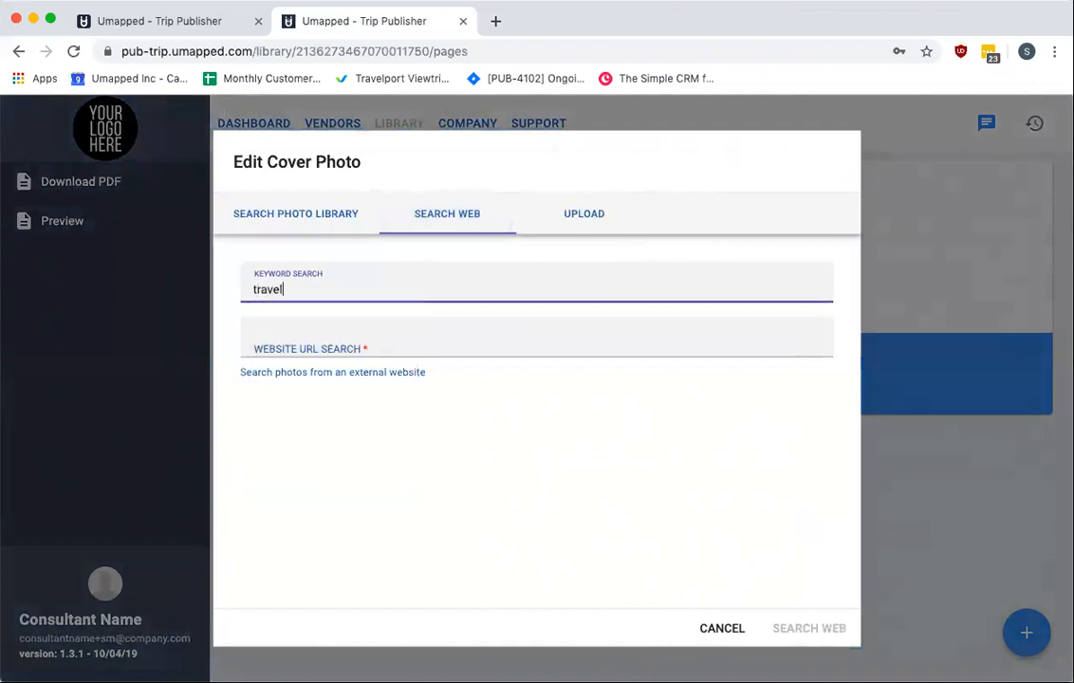
click(470, 343)
click(473, 379)
click(829, 632)
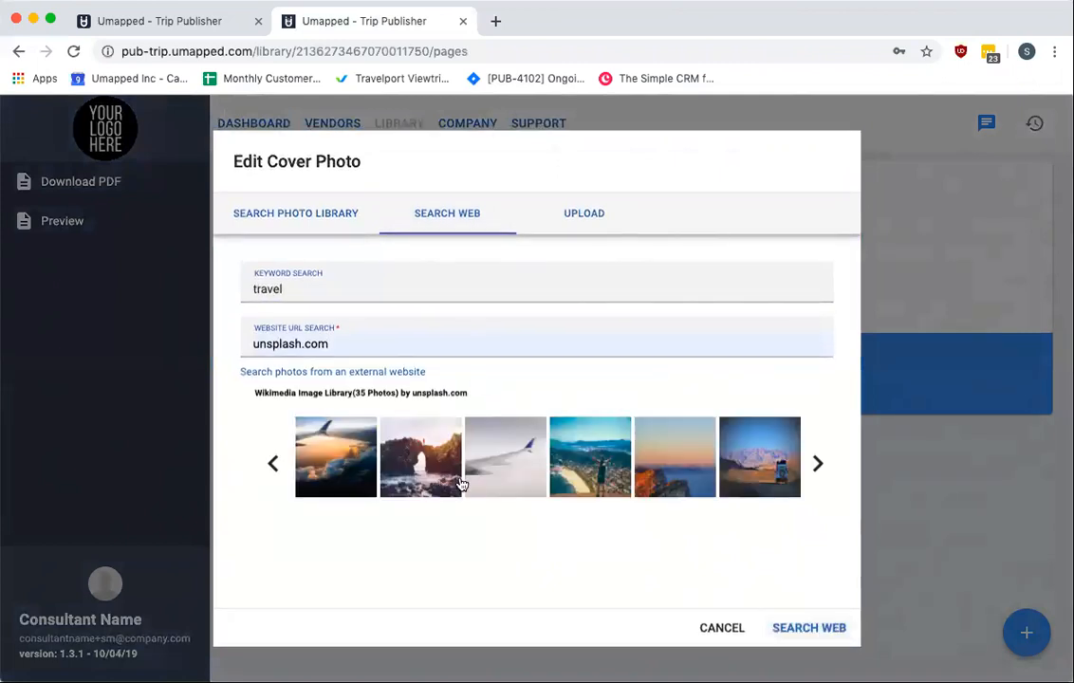
click(814, 630)
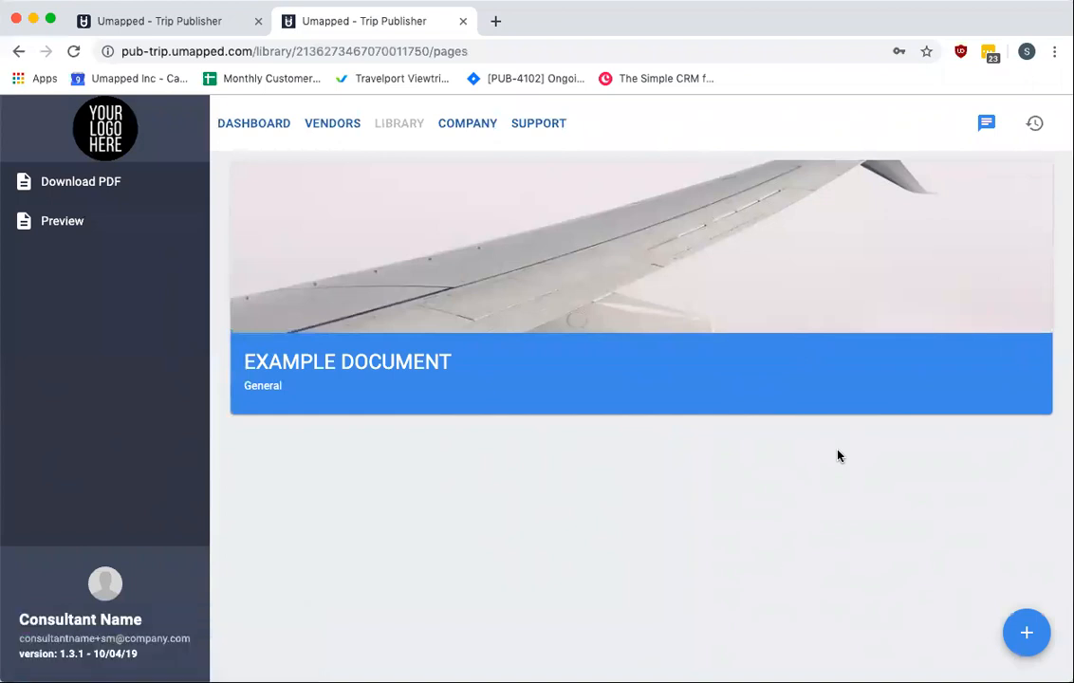
Add a page titled "First example page" with the text "Example content that I wish to include in my page"
click(1028, 634)
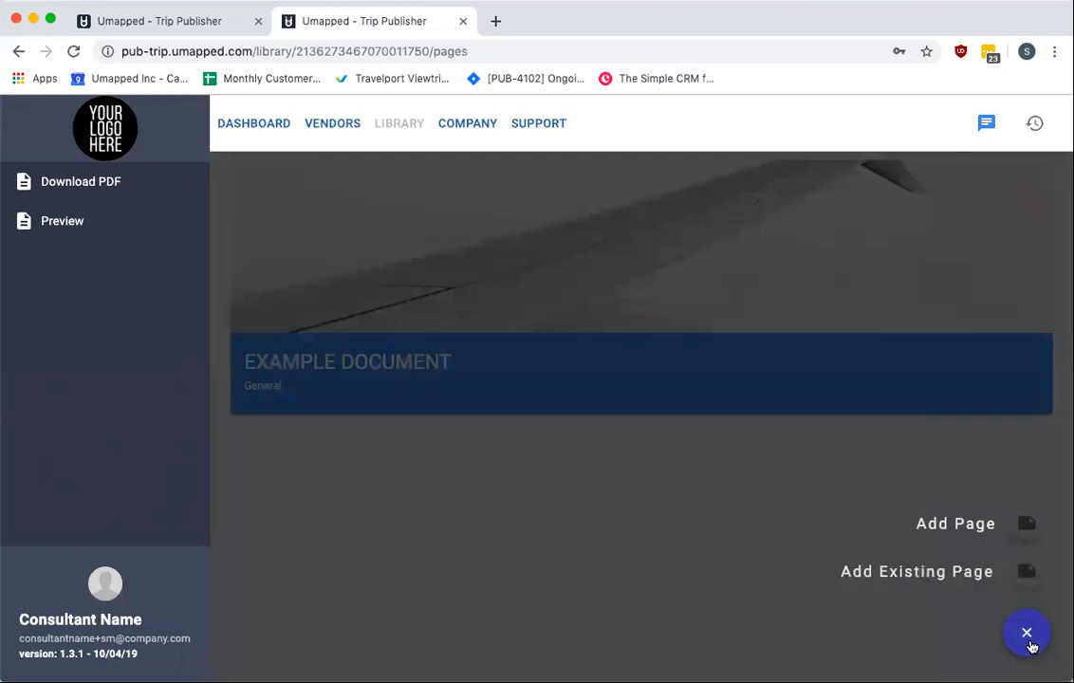
click(1027, 523)
click(679, 223)
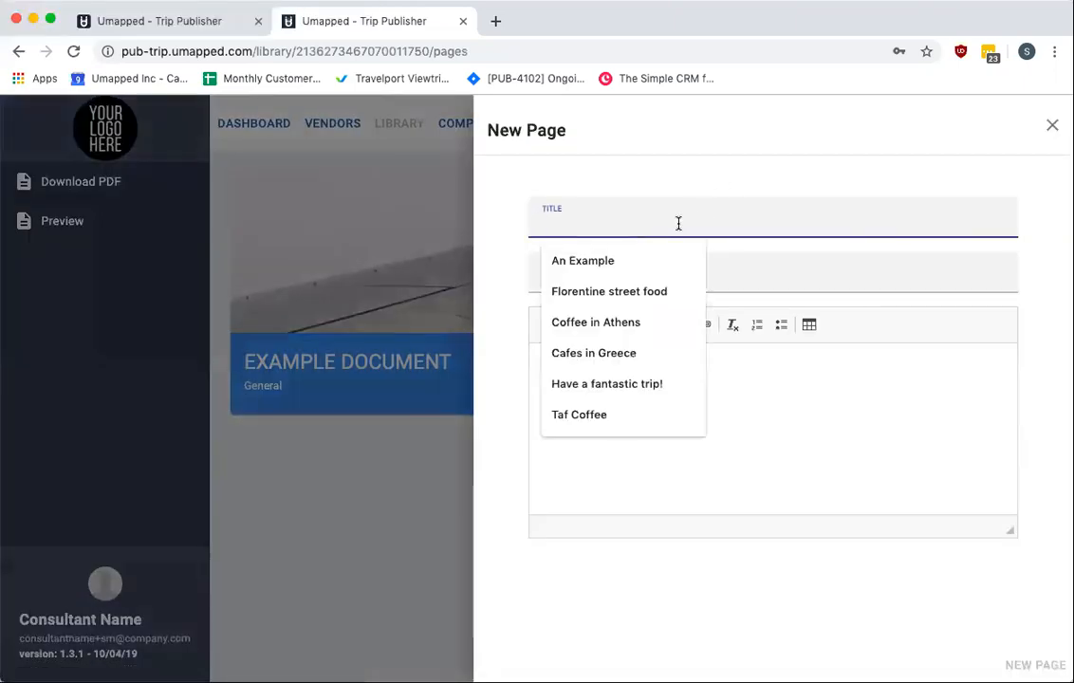
text(First example page)
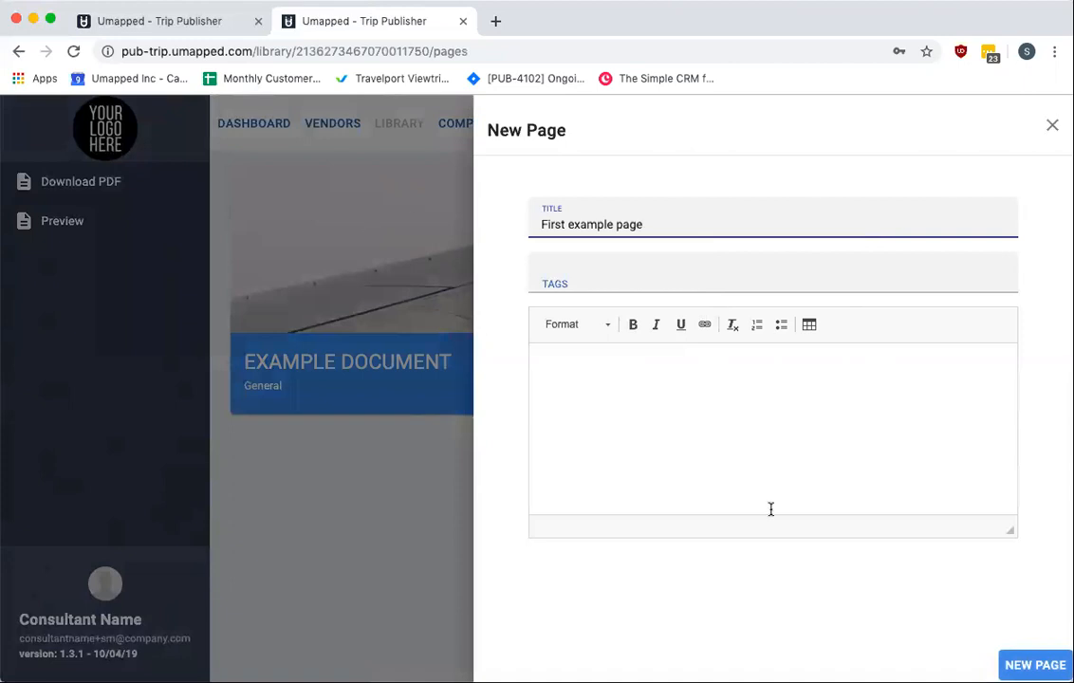
click(738, 434)
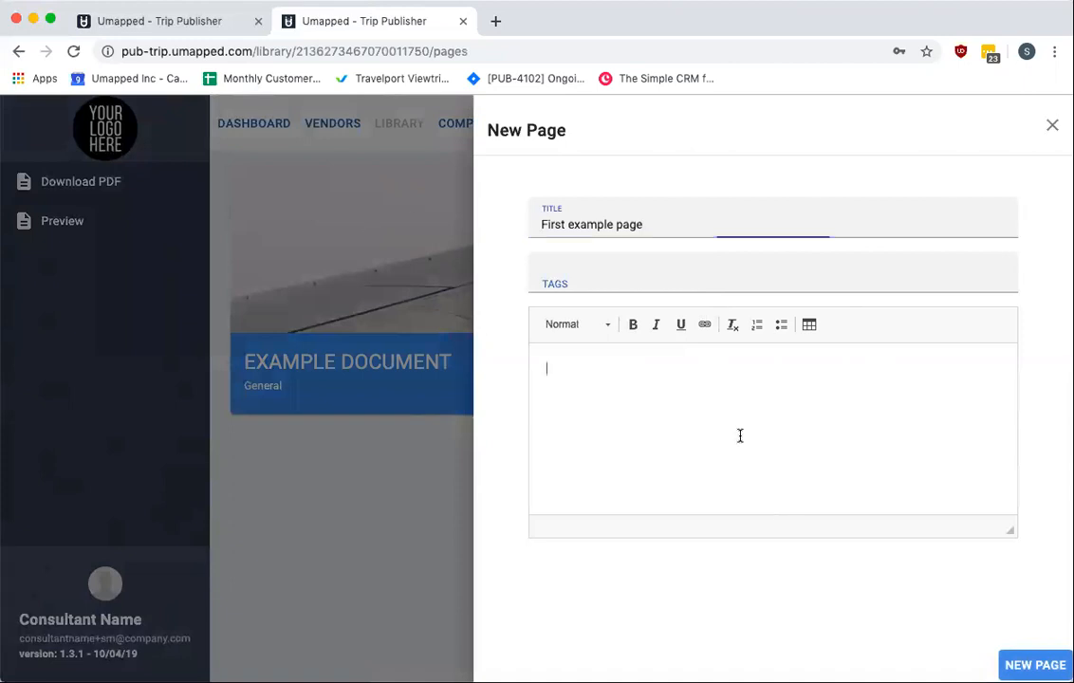
text(Example c)
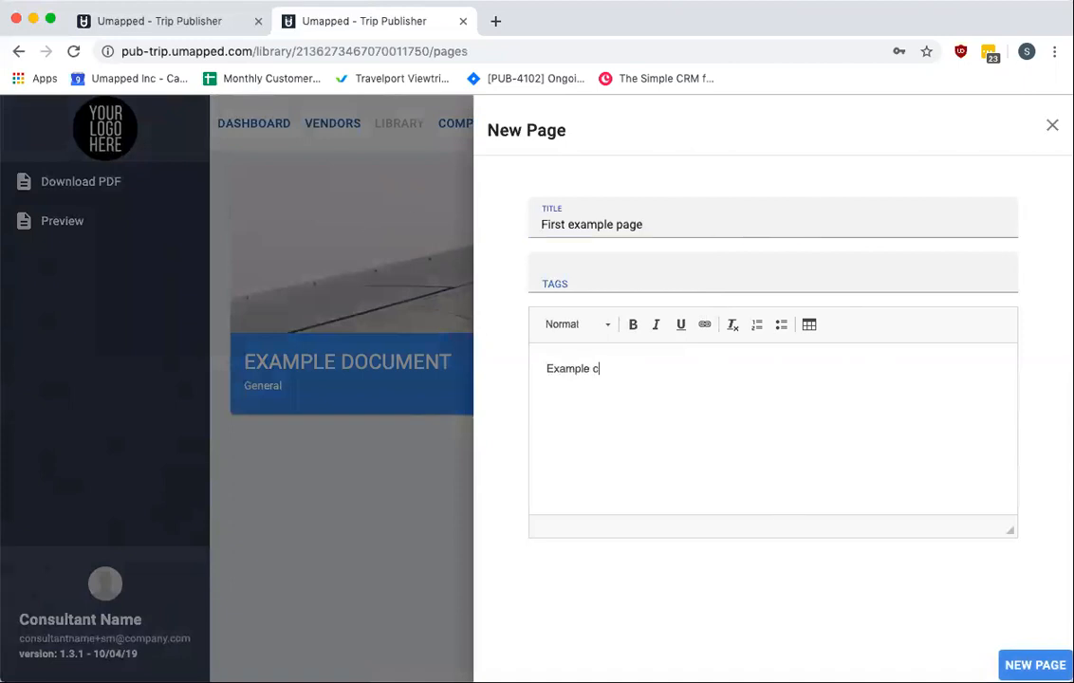
text(ontent that I wish to include in my page)
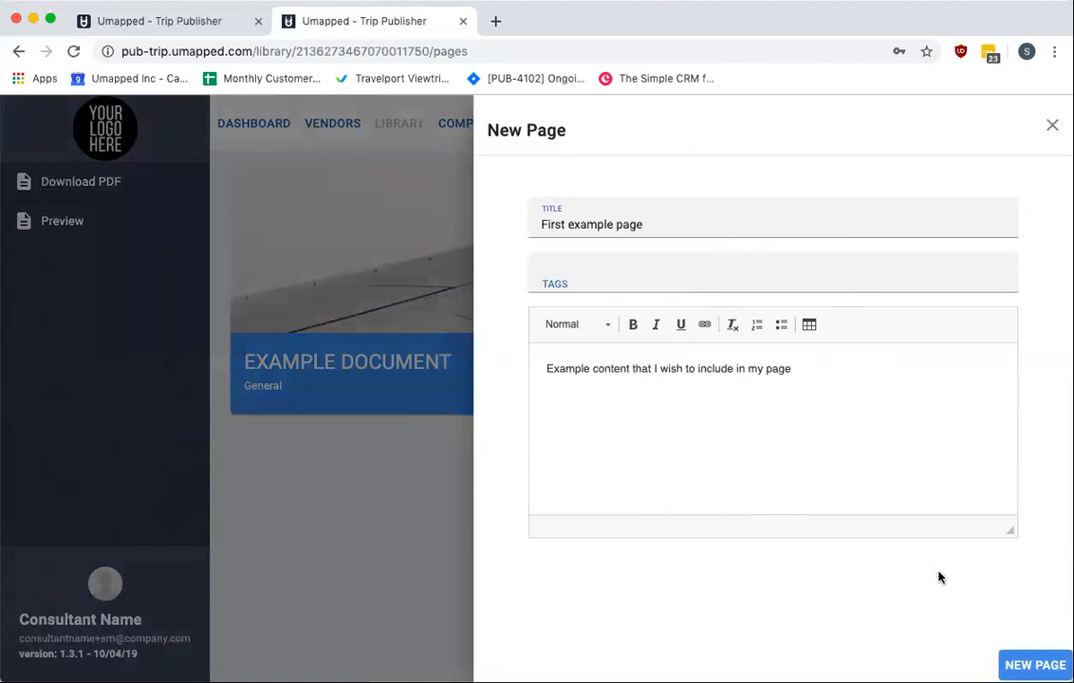
click(1036, 665)
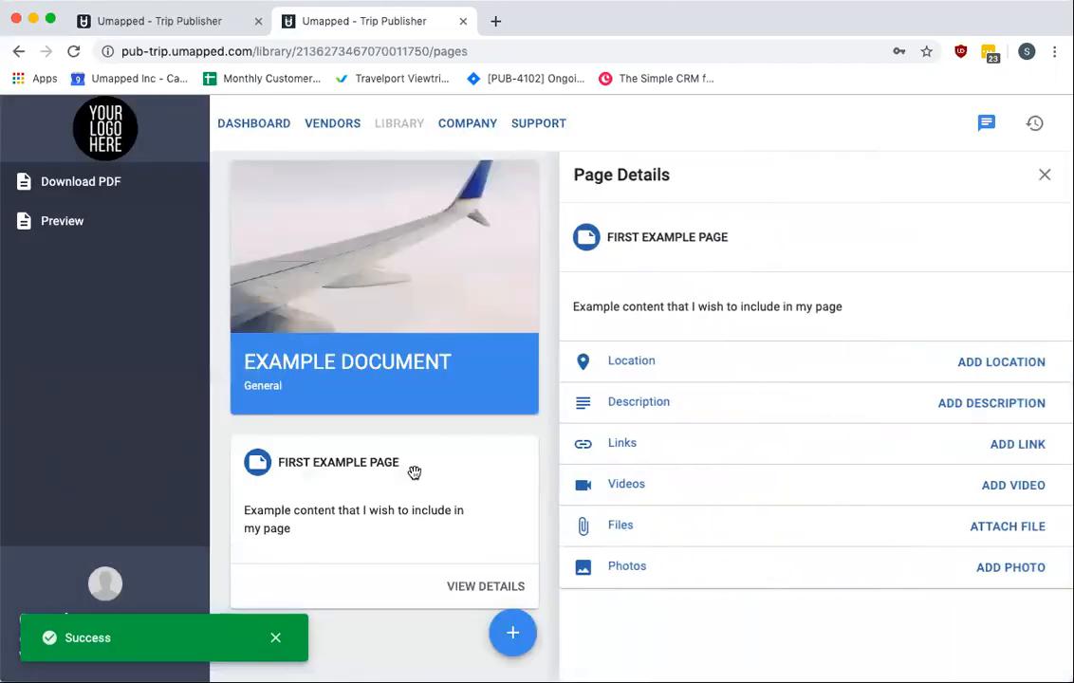
Close the page details and open the Trip to Toronto trip from the dashboard
click(1045, 174)
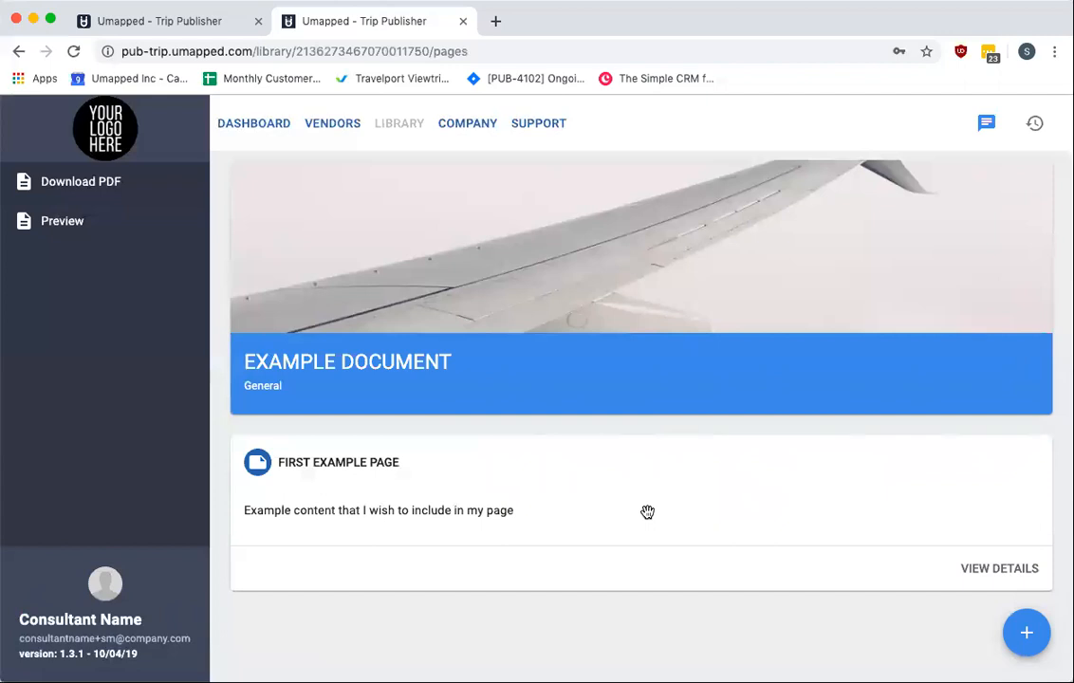
click(240, 126)
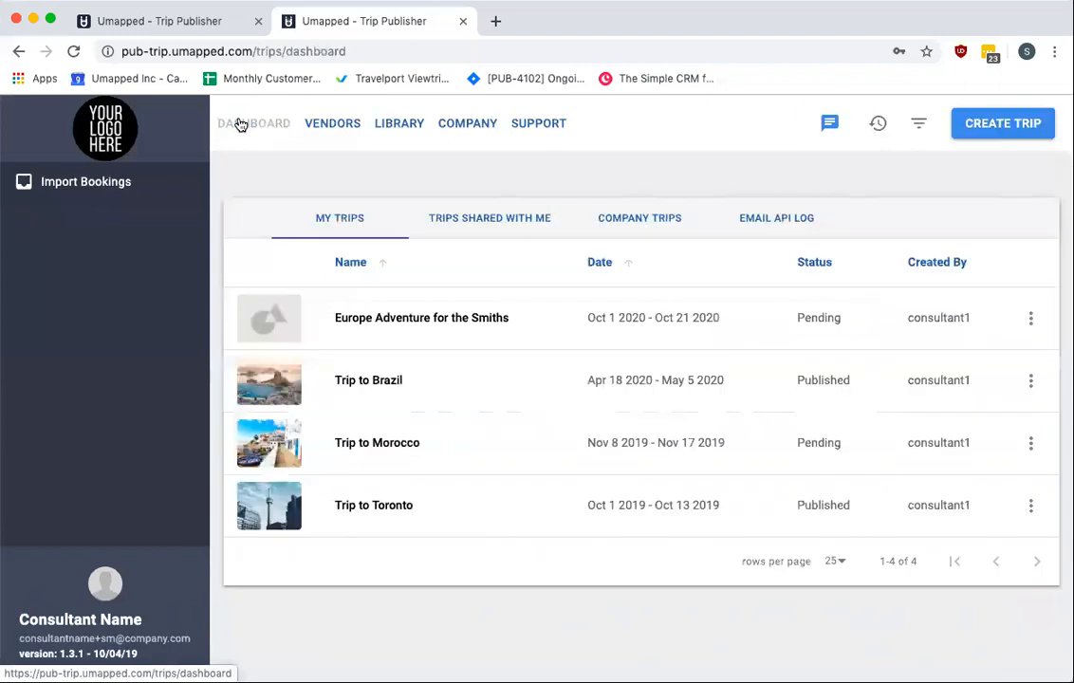
click(379, 507)
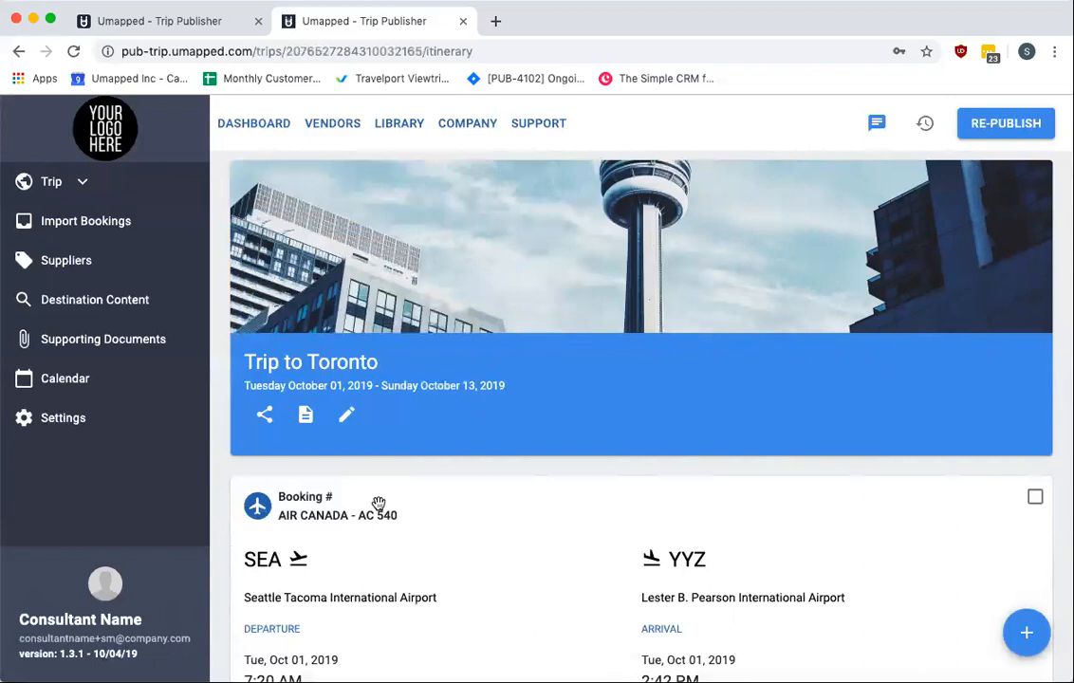
Add the library document EXAMPLE DOCUMENT to the trip's supporting documents, searching for "example document"
click(87, 341)
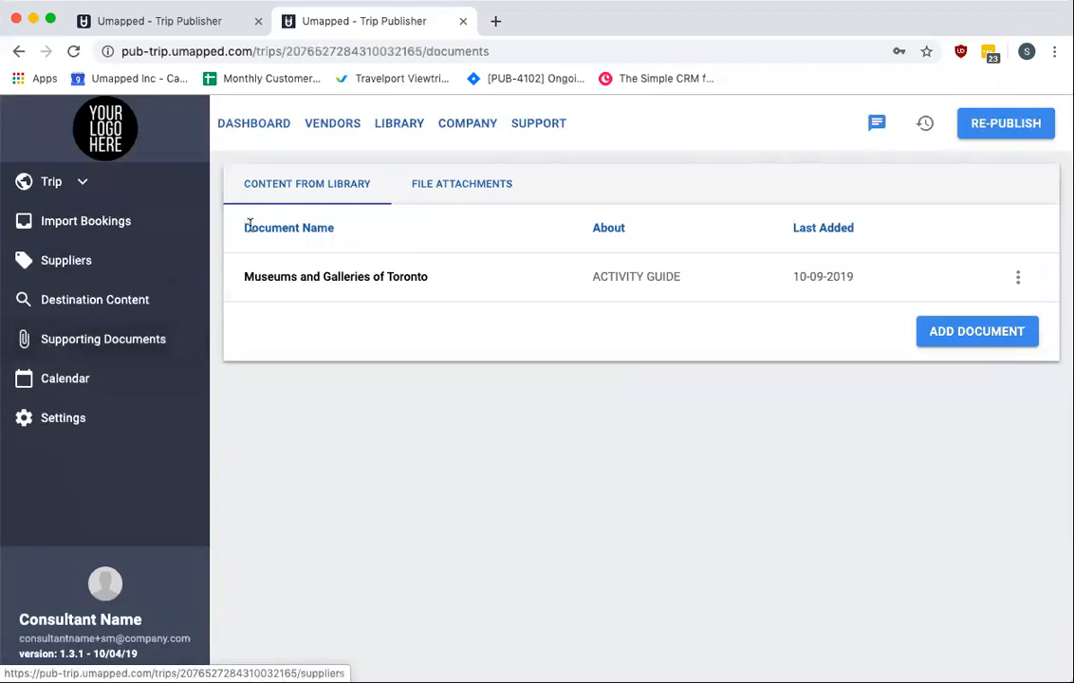
click(952, 341)
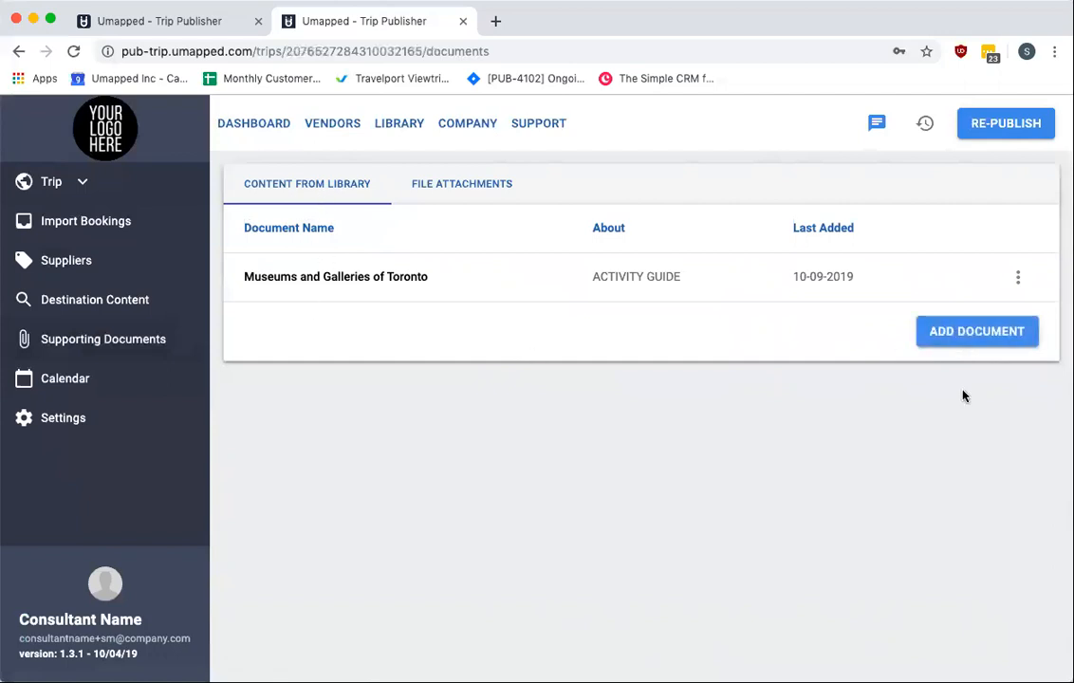
click(990, 343)
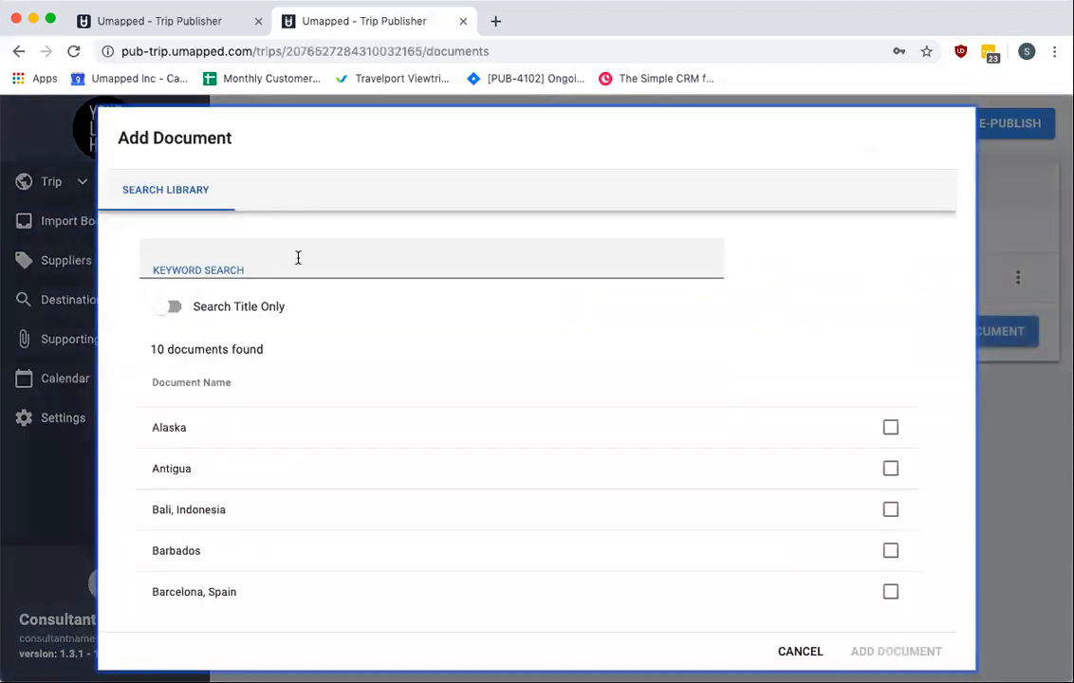
click(297, 256)
text(example document)
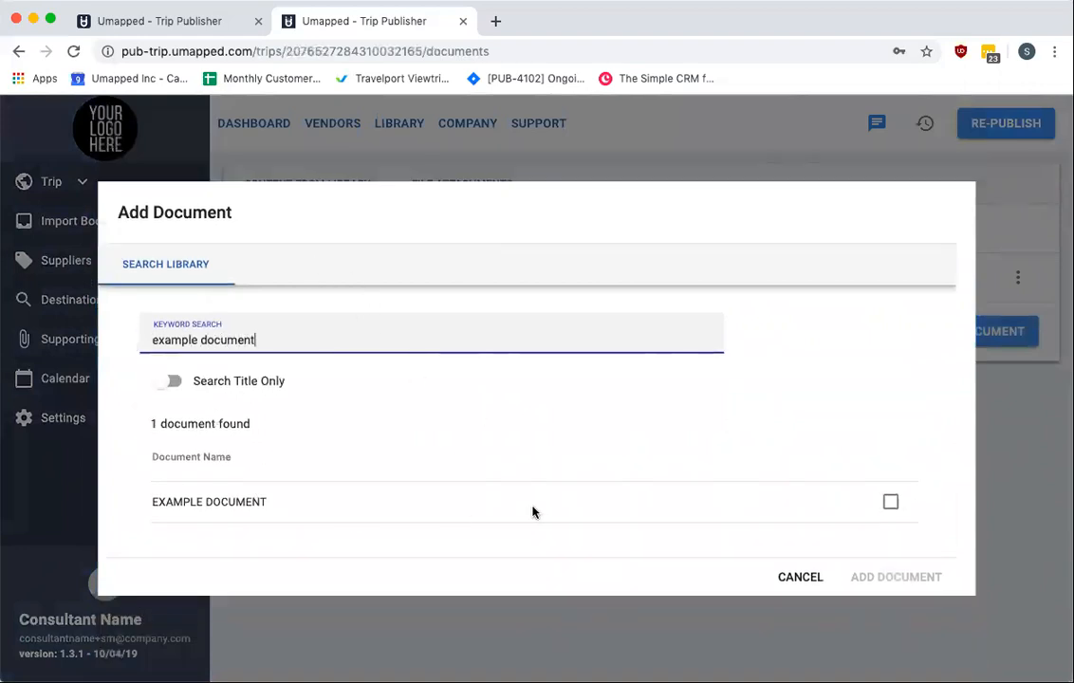
click(892, 506)
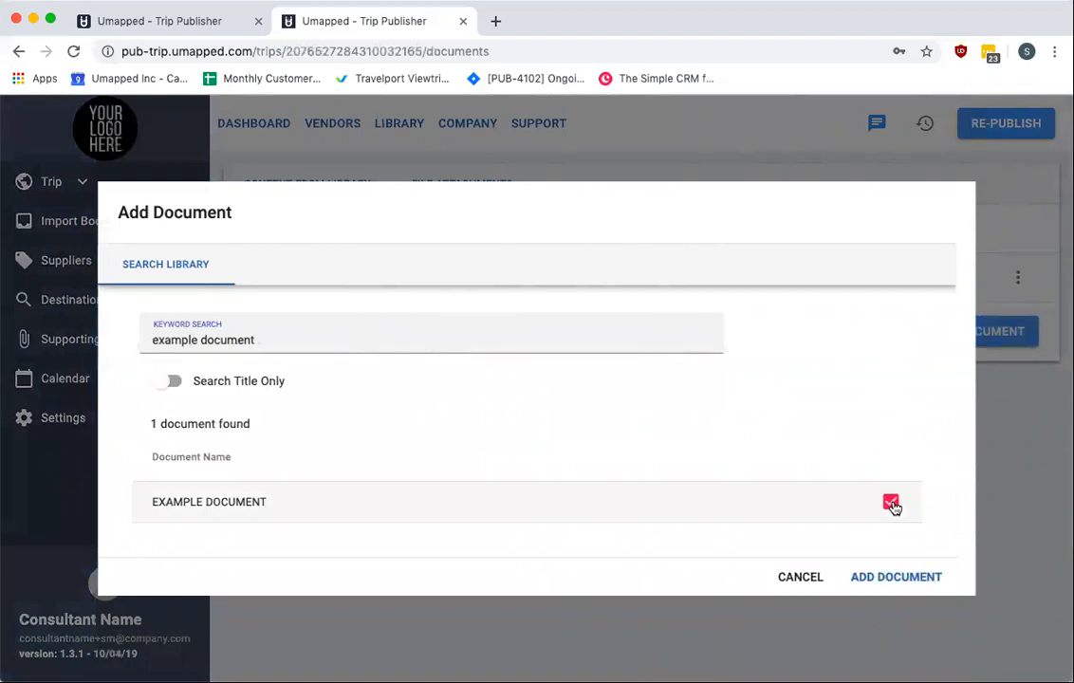
click(892, 579)
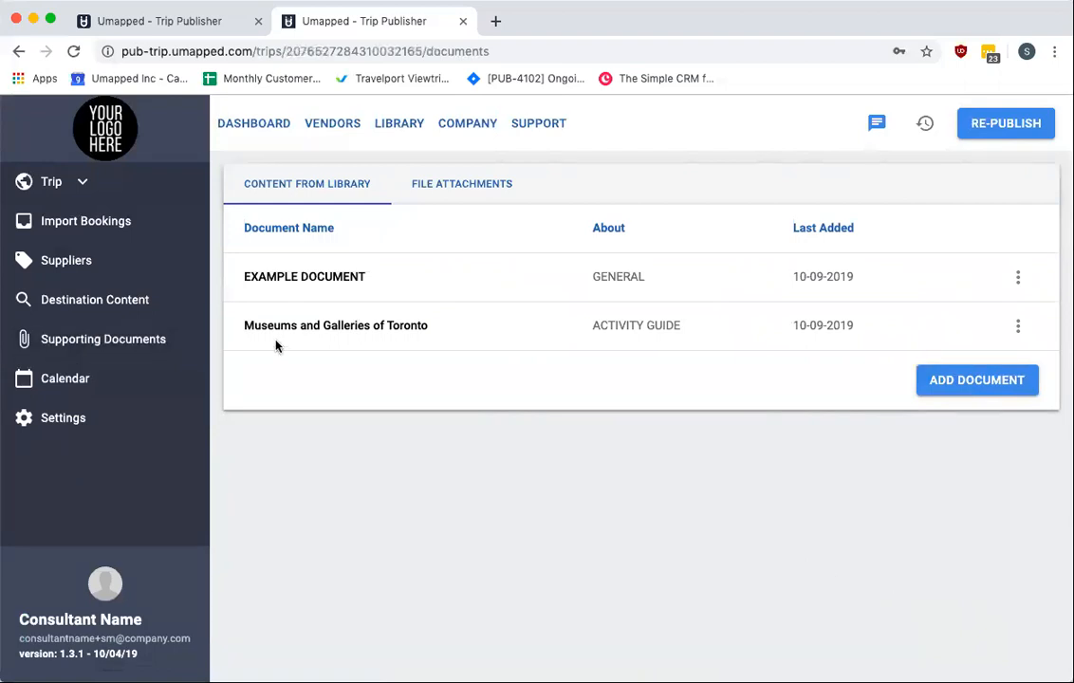
Search the library destination content for "example page" and copy FIRST EXAMPLE PAGE into the trip
click(120, 302)
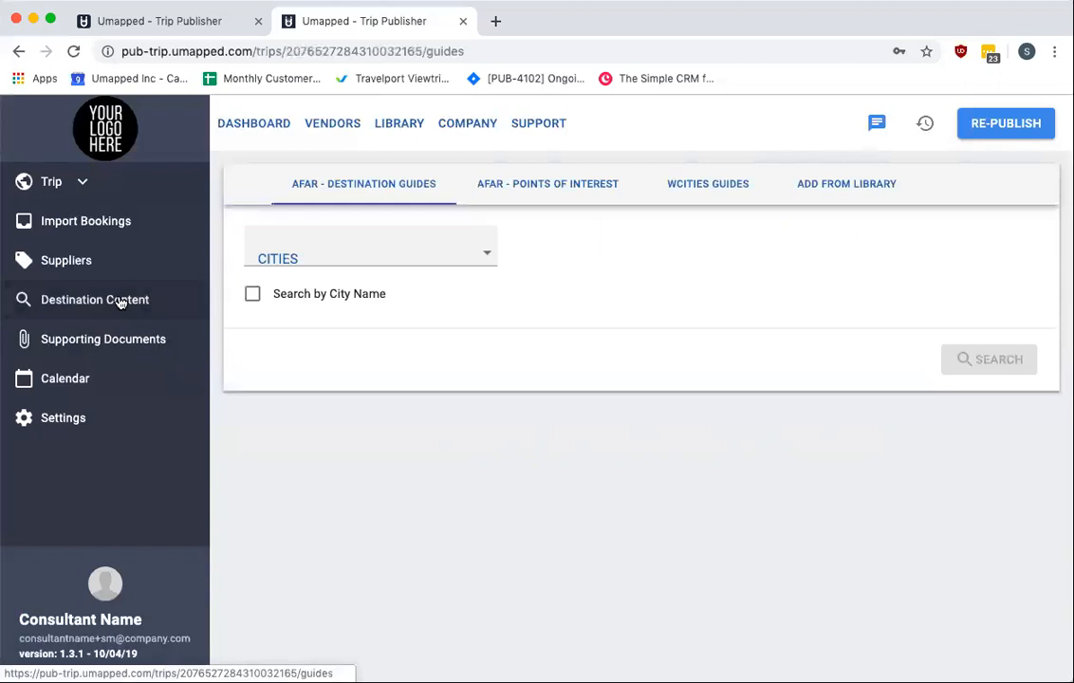
click(845, 189)
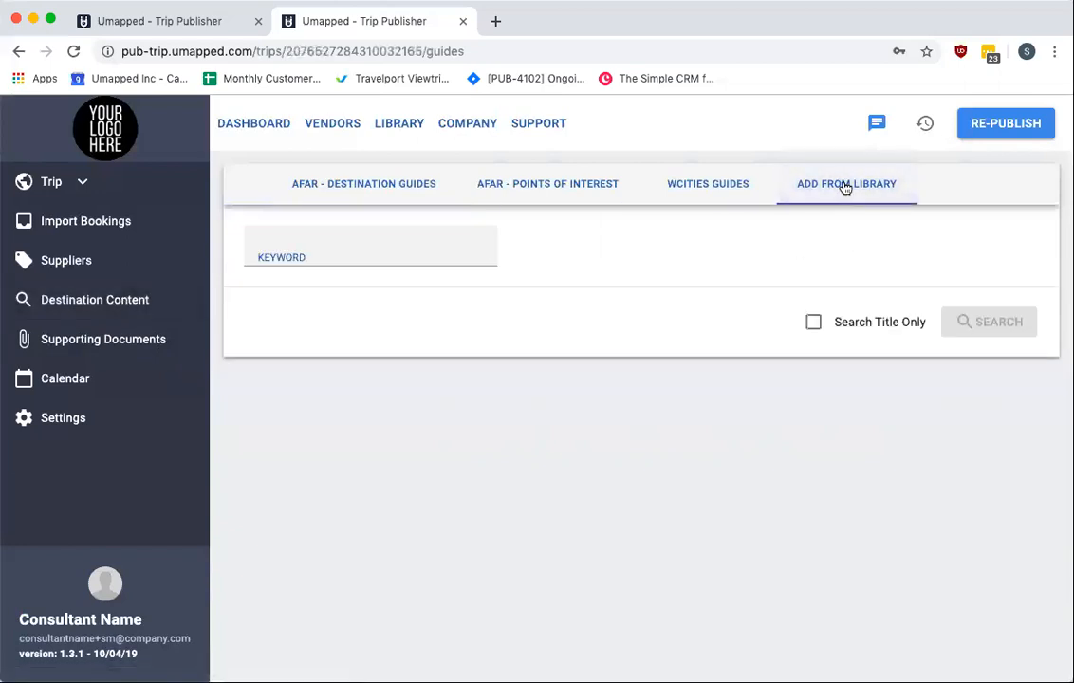
click(324, 252)
text(example page)
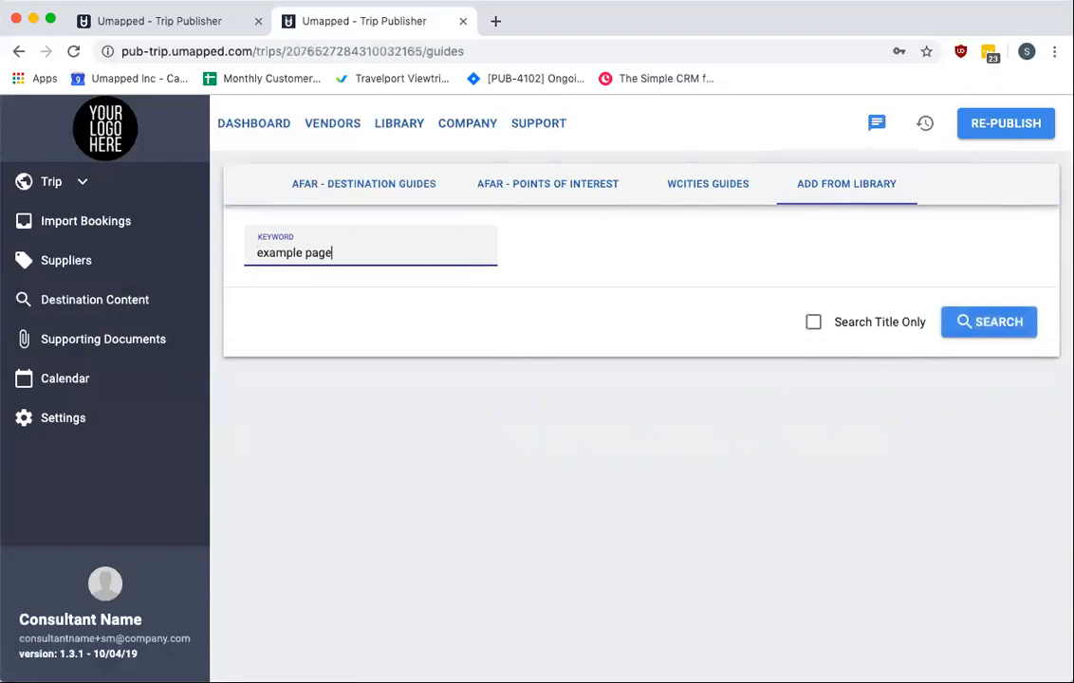
click(963, 325)
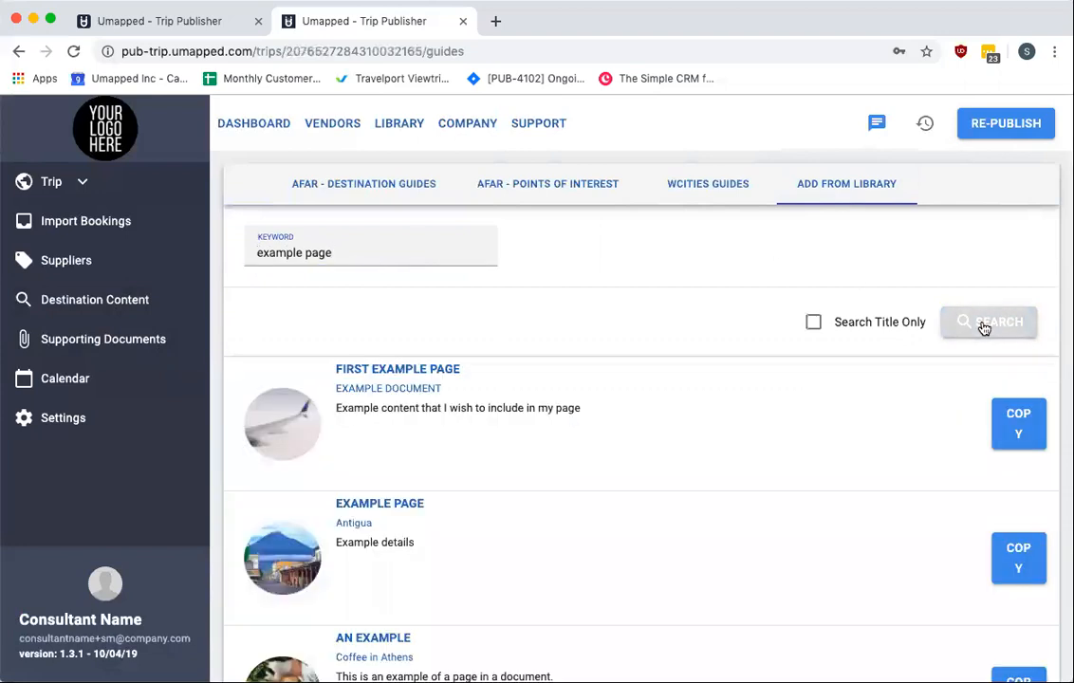
scroll(901, 413, down, 1)
scroll(901, 413, down, 2)
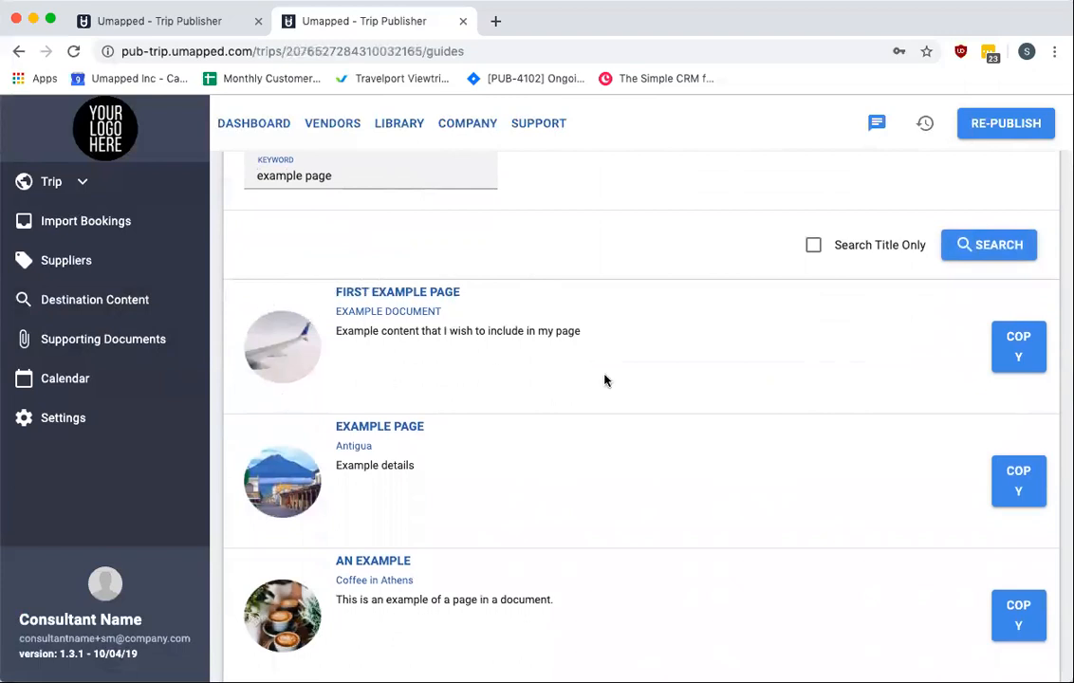
click(1025, 349)
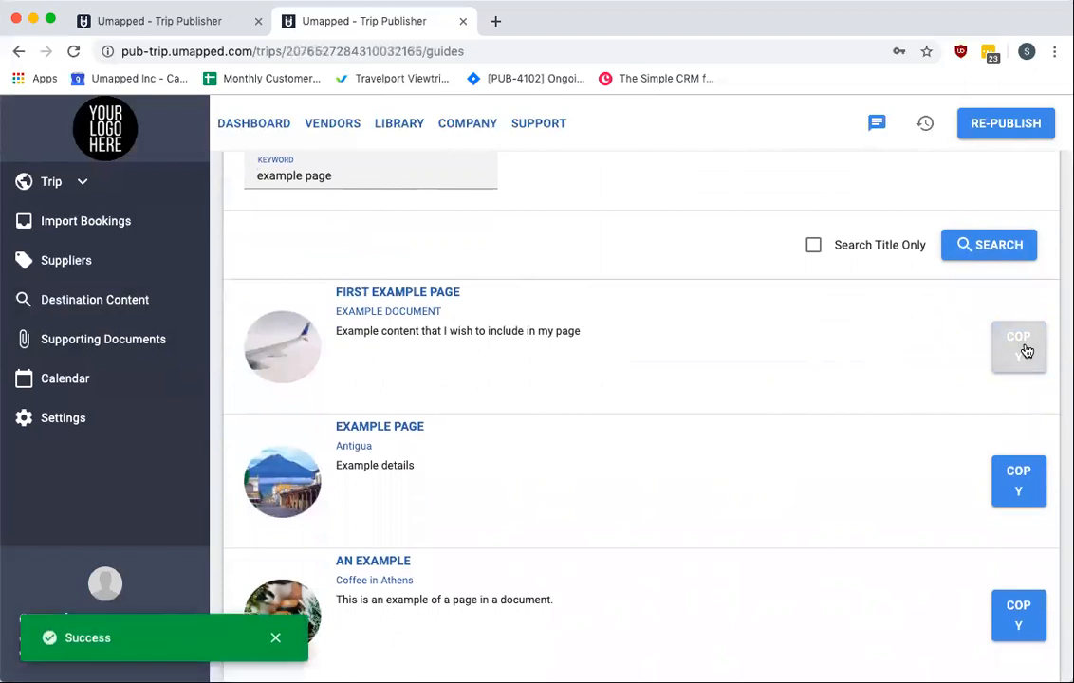
Open the trip itinerary and examine its items for the copied page
click(44, 185)
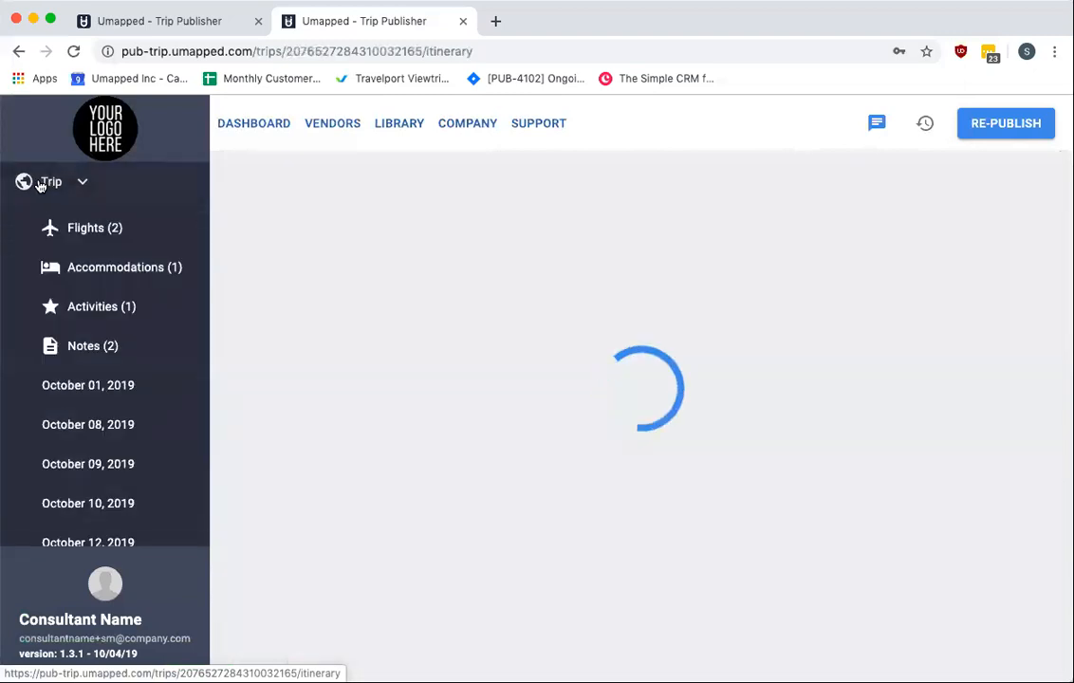
scroll(550, 341, down, 1)
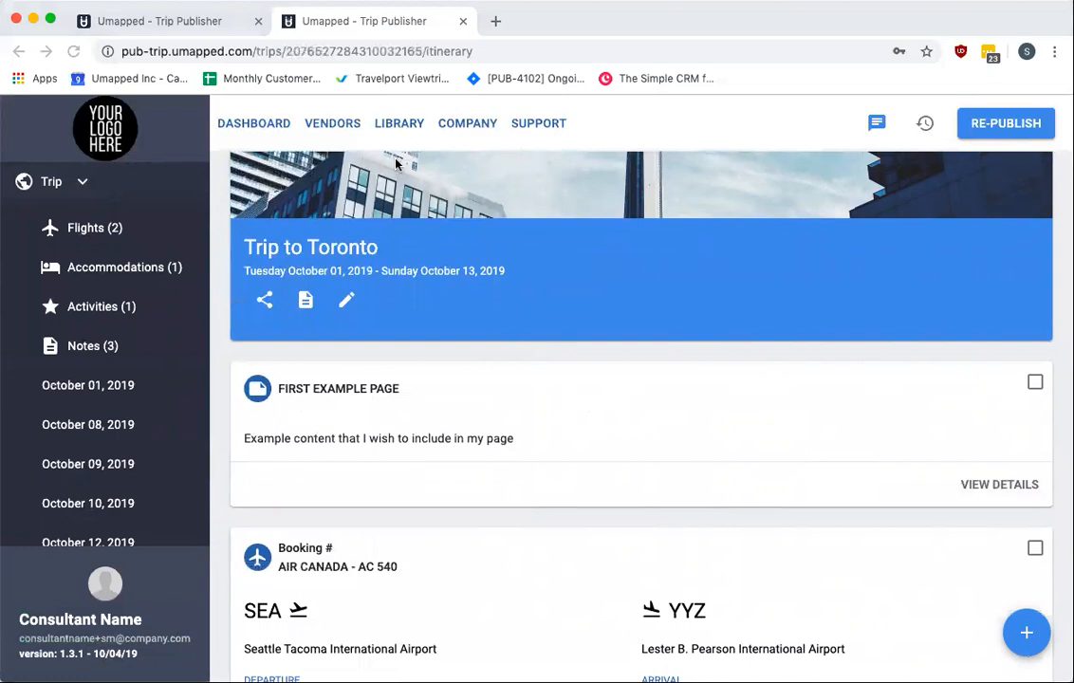
scroll(408, 182, up, 2)
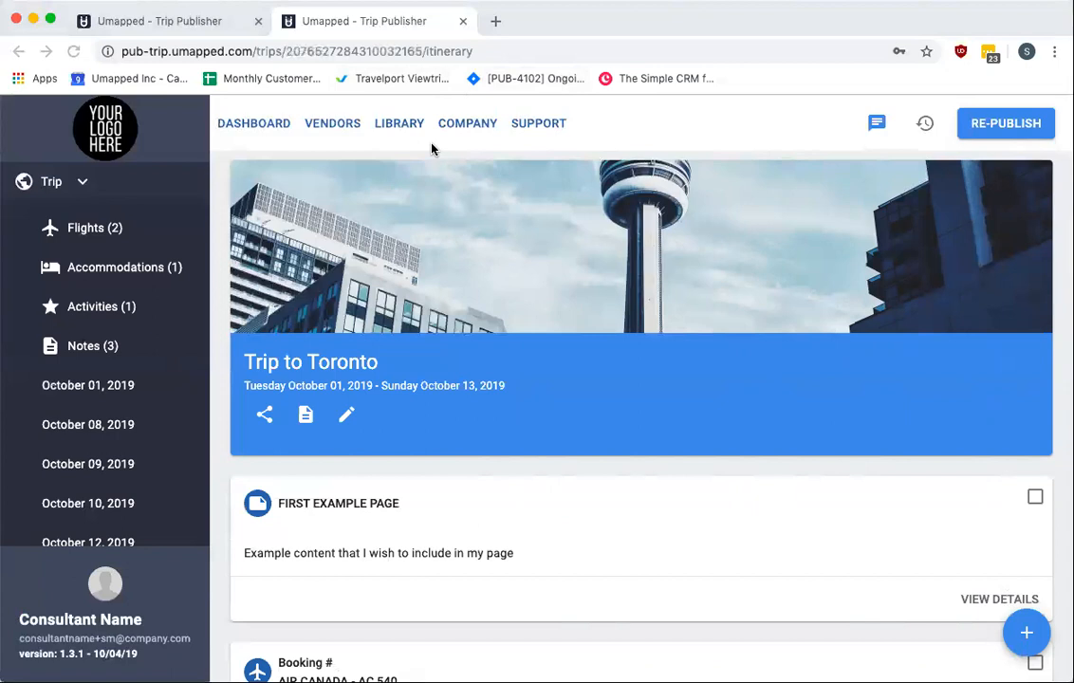
Open the Vendors search page
click(329, 125)
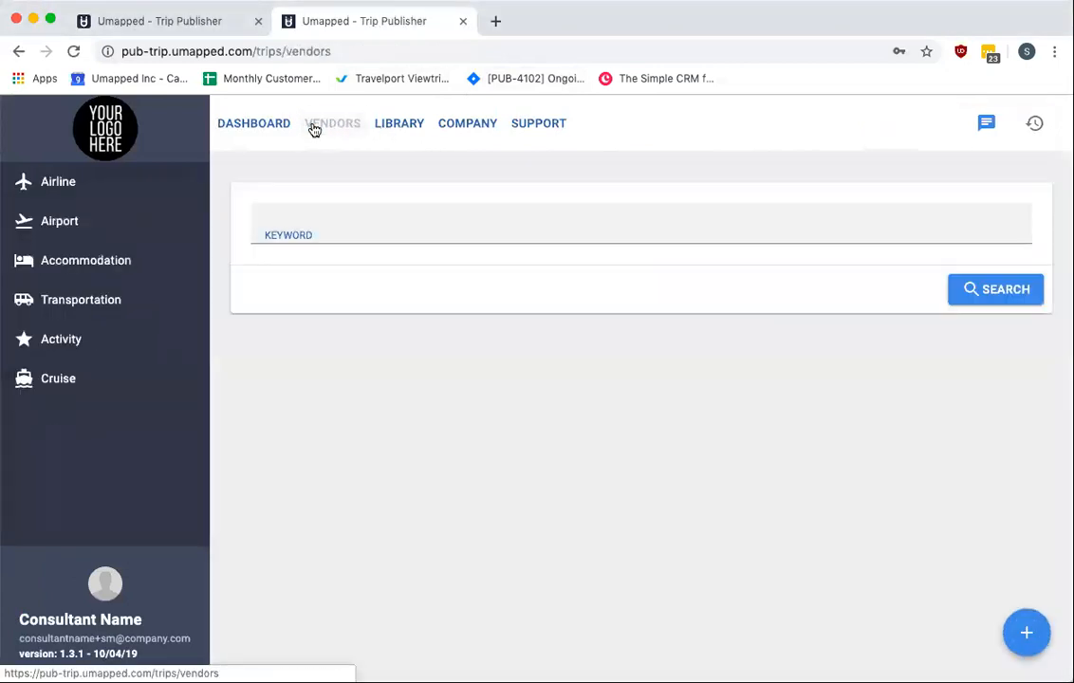
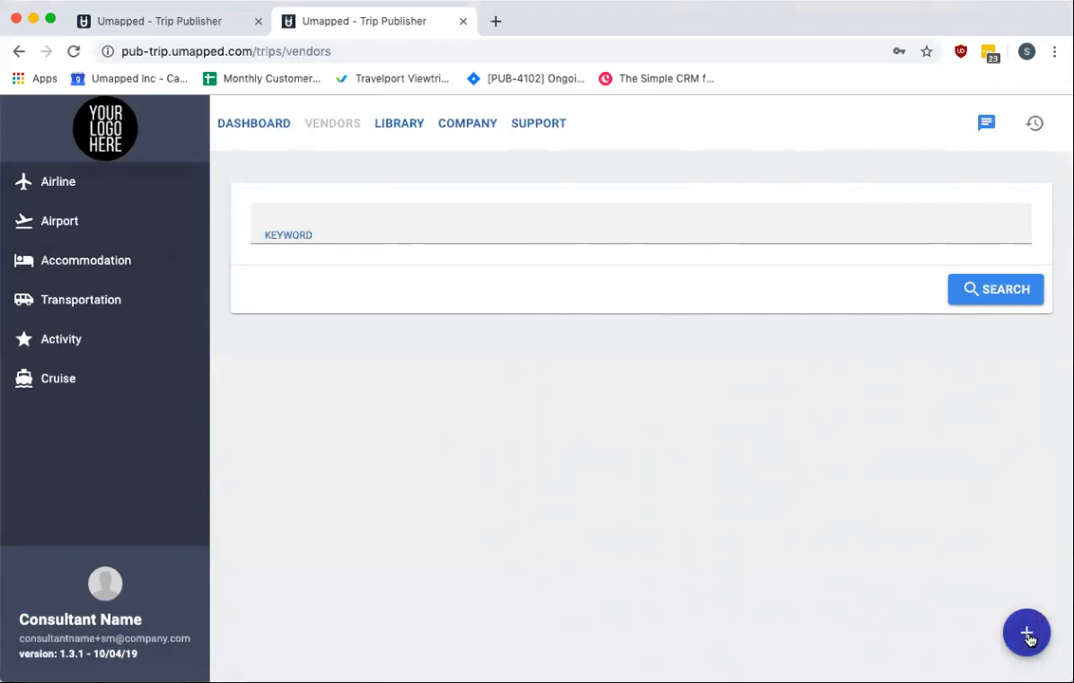
Start adding a new accommodation vendor named EXAMPLE HOTEL
click(1028, 635)
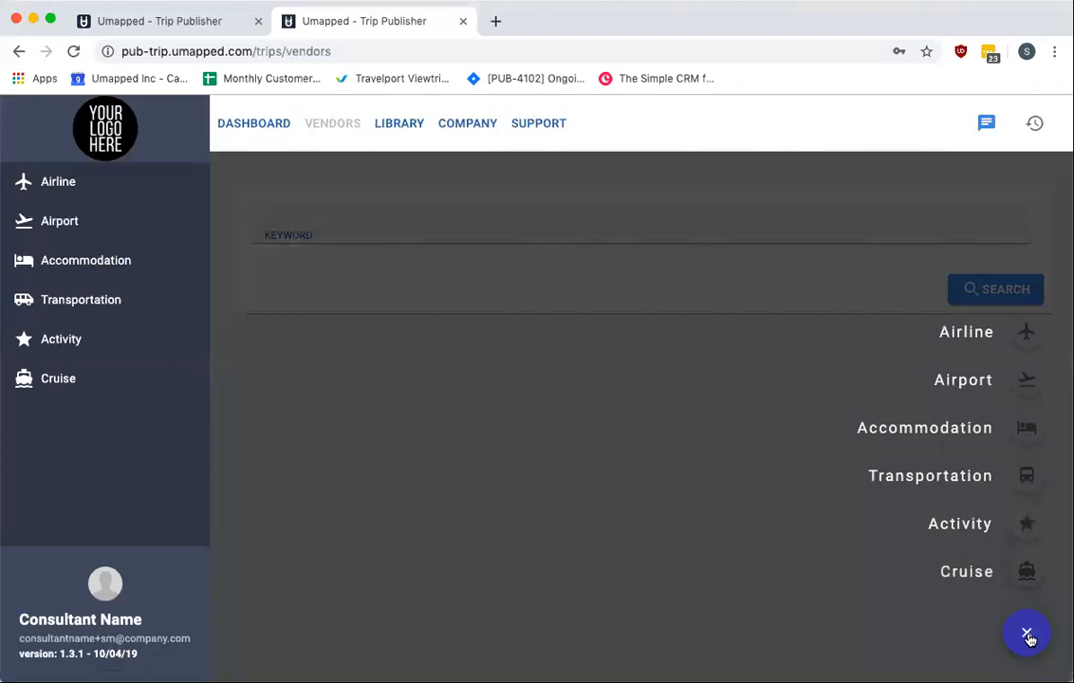
click(1025, 428)
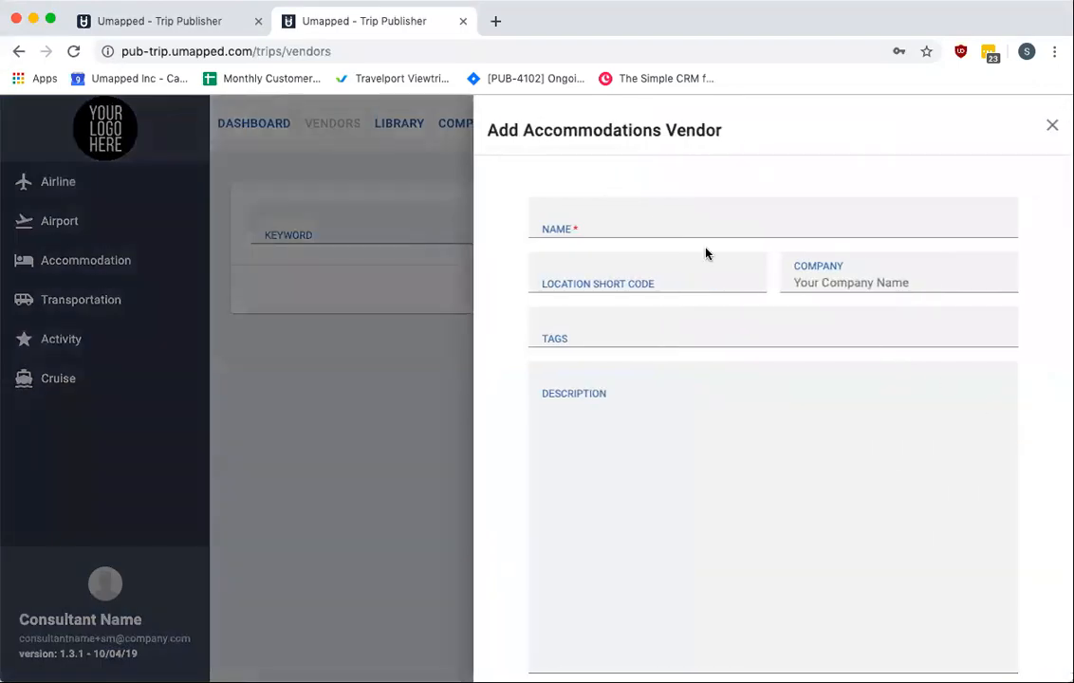
click(656, 224)
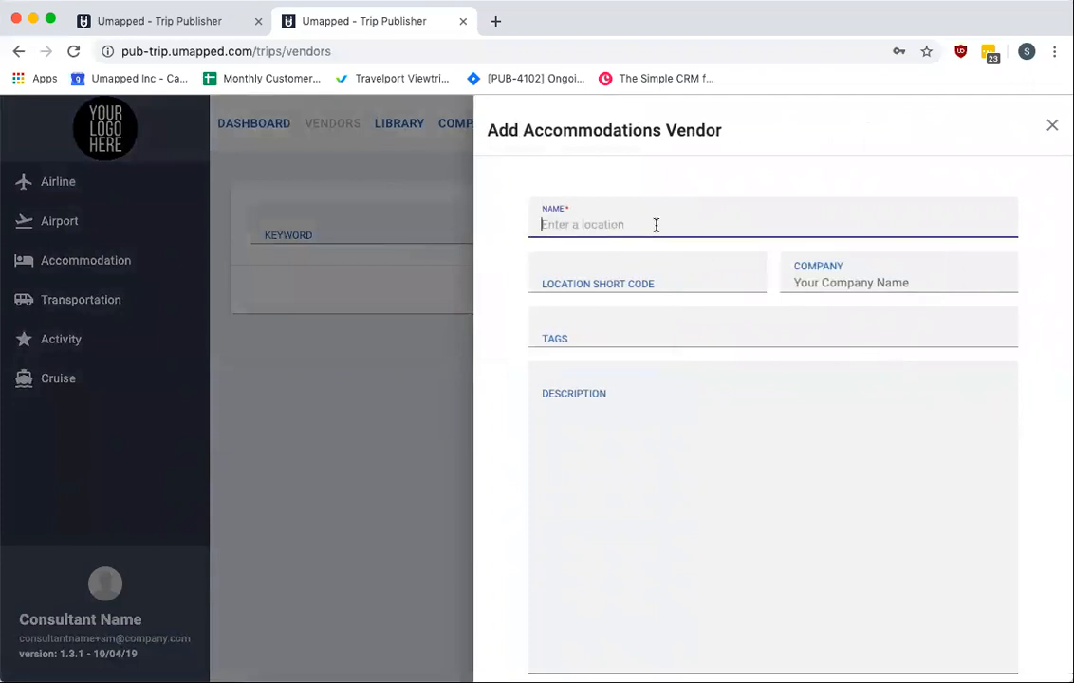
text(EXAMPLE)
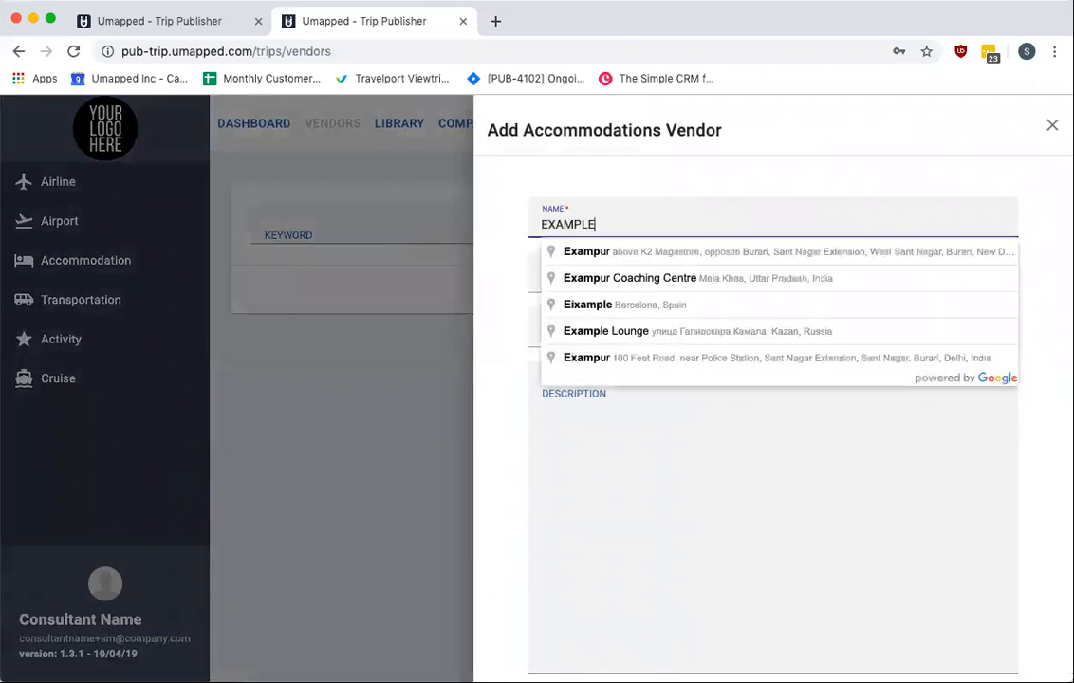
text( HOTEL)
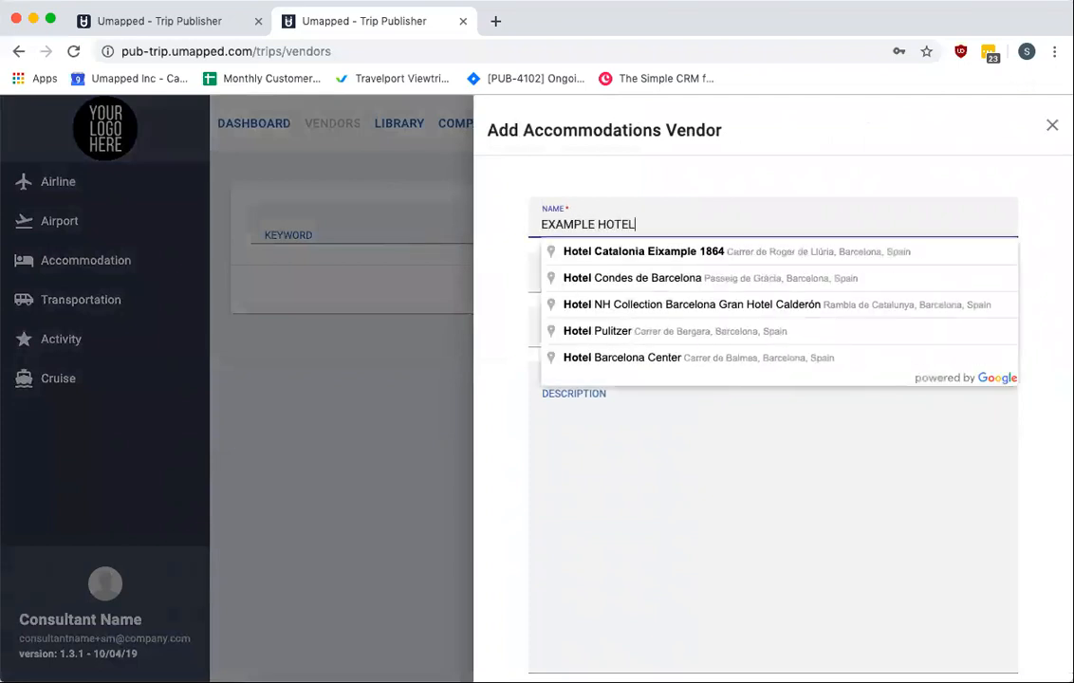
click(715, 472)
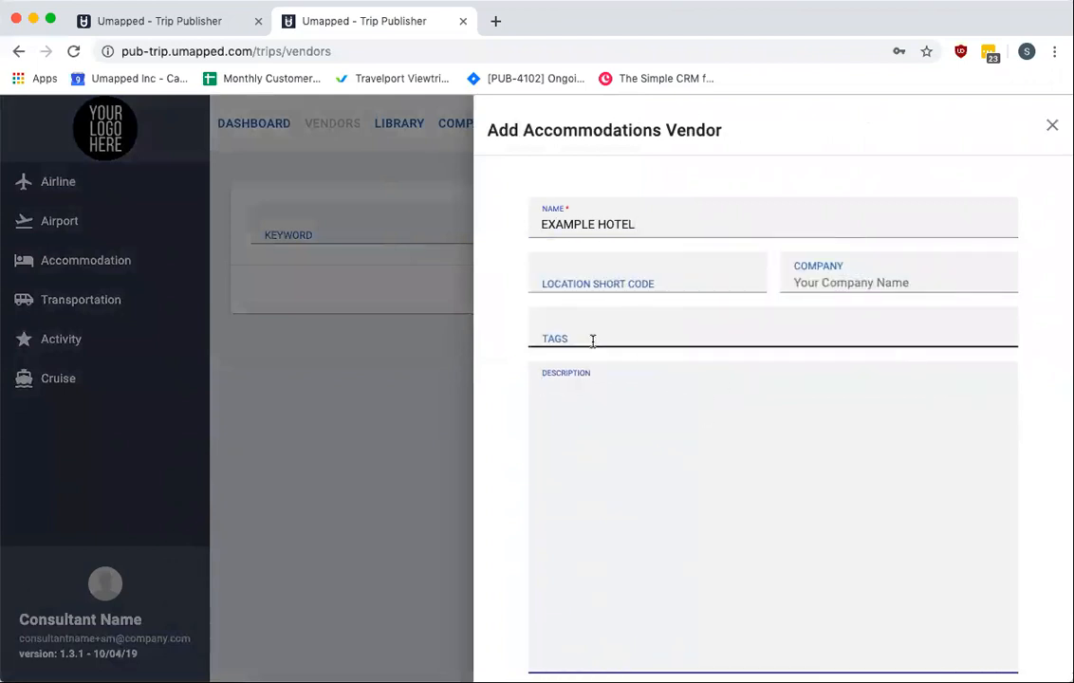
Enter the vendor description "This is my example hotel" and save the new vendor
text(This is my example hot)
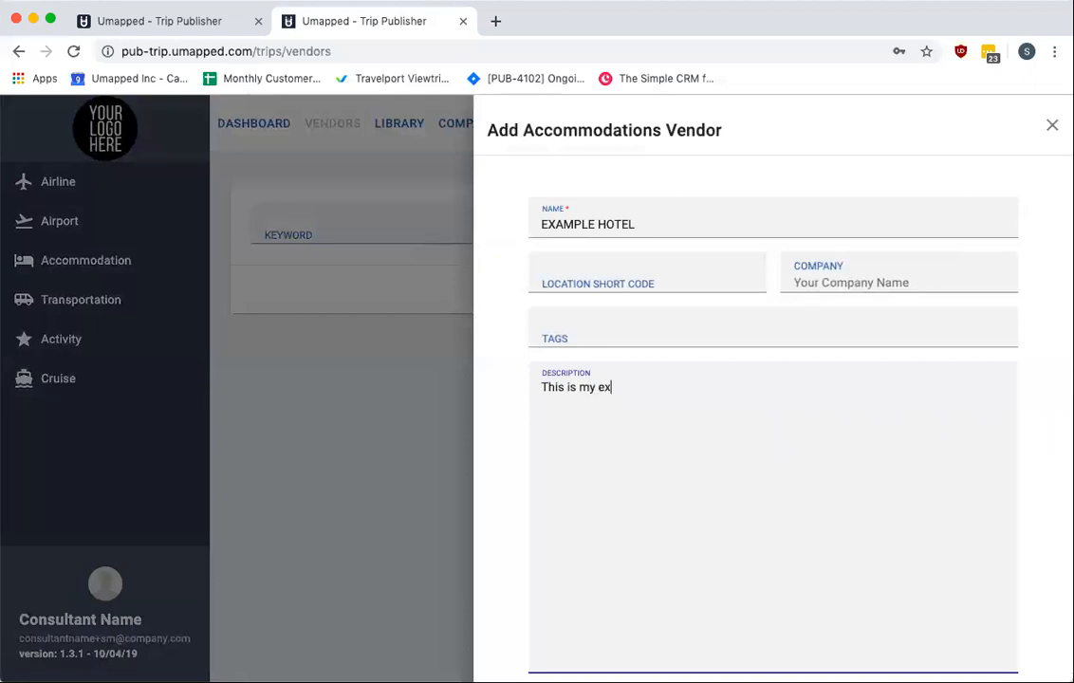
text(el!)
scroll(816, 433, down, 1)
key(BackSpace)
click(1035, 666)
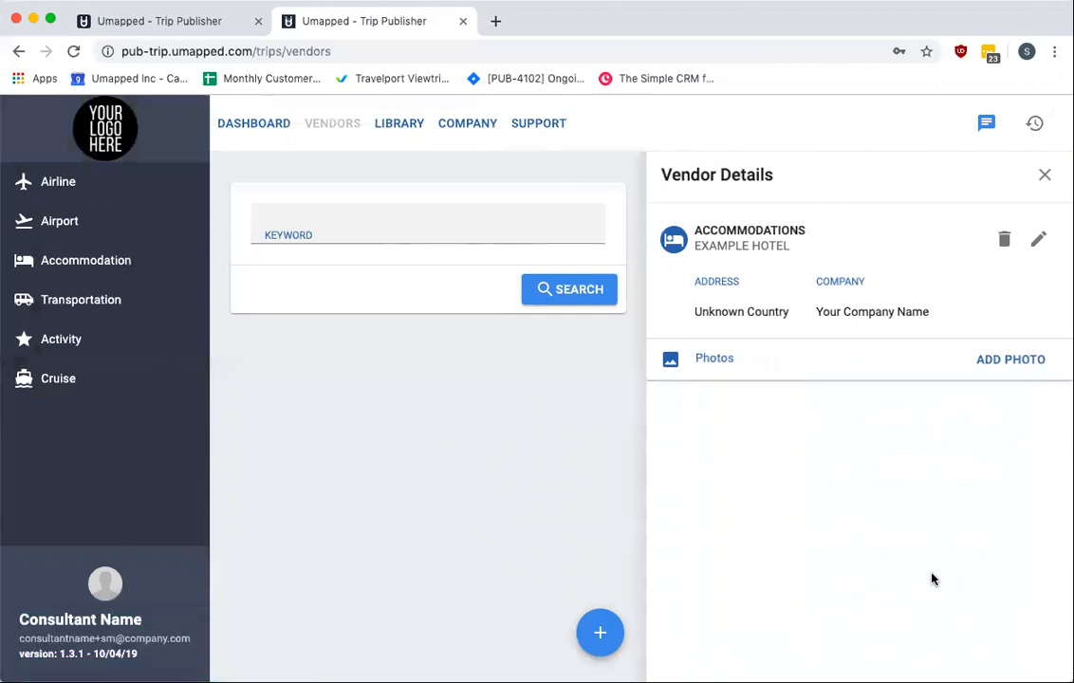
Add a web photo to the vendor by searching unsplash.com for "hotel" and uploading the Hotel Polonia image
mouse_move(727, 352)
click(1008, 361)
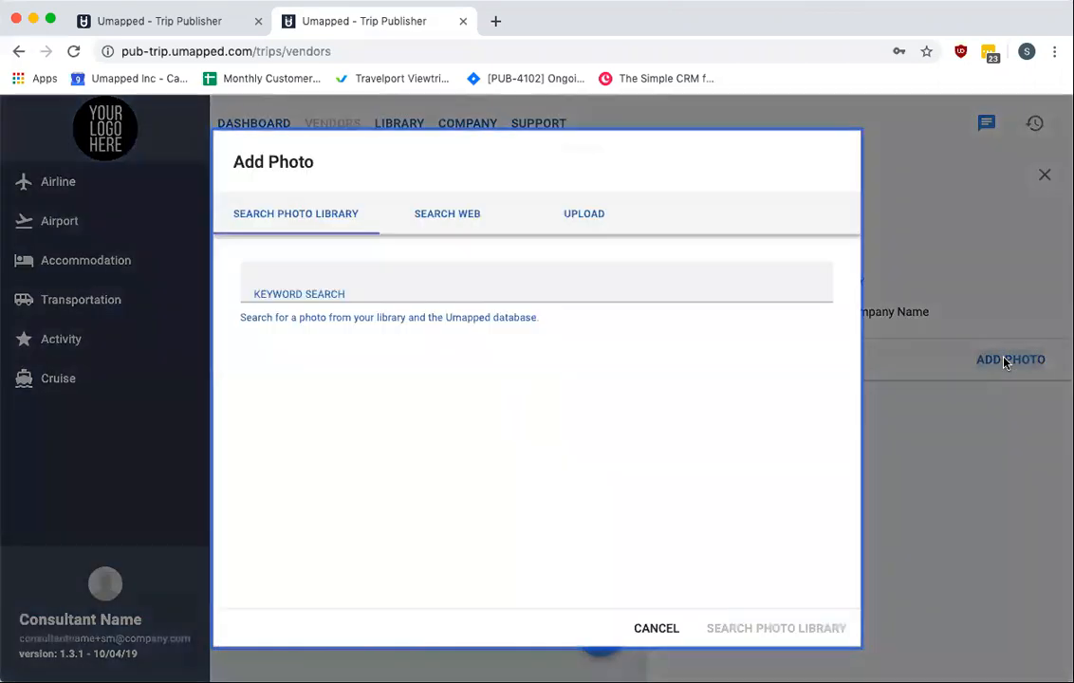
click(429, 223)
click(348, 295)
text(hotel)
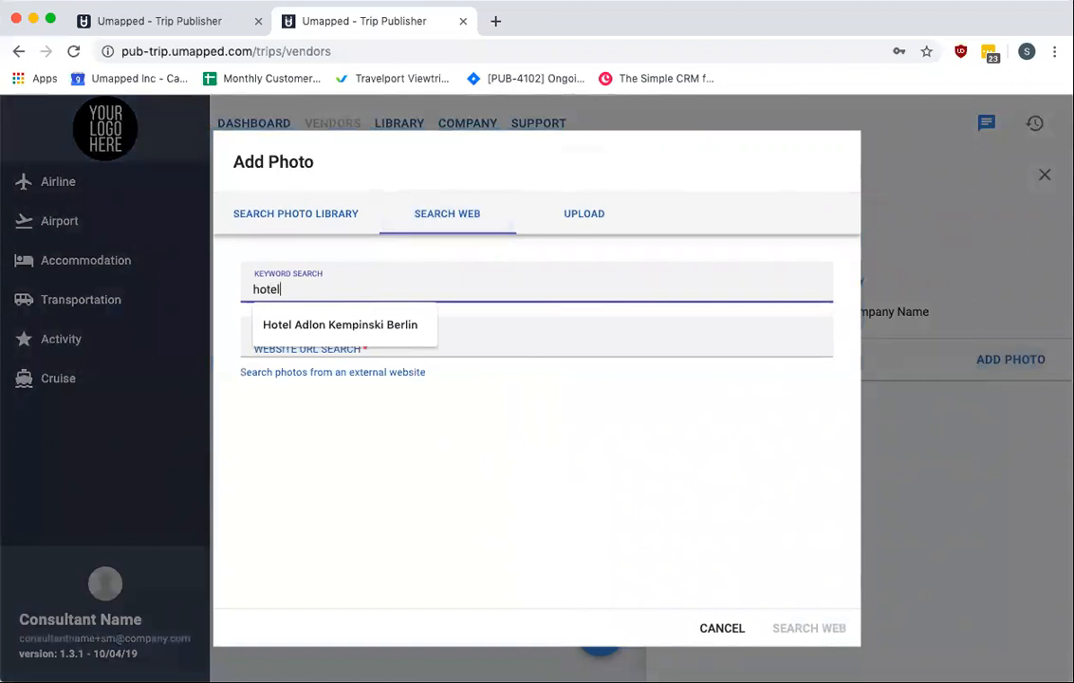
click(549, 338)
click(455, 379)
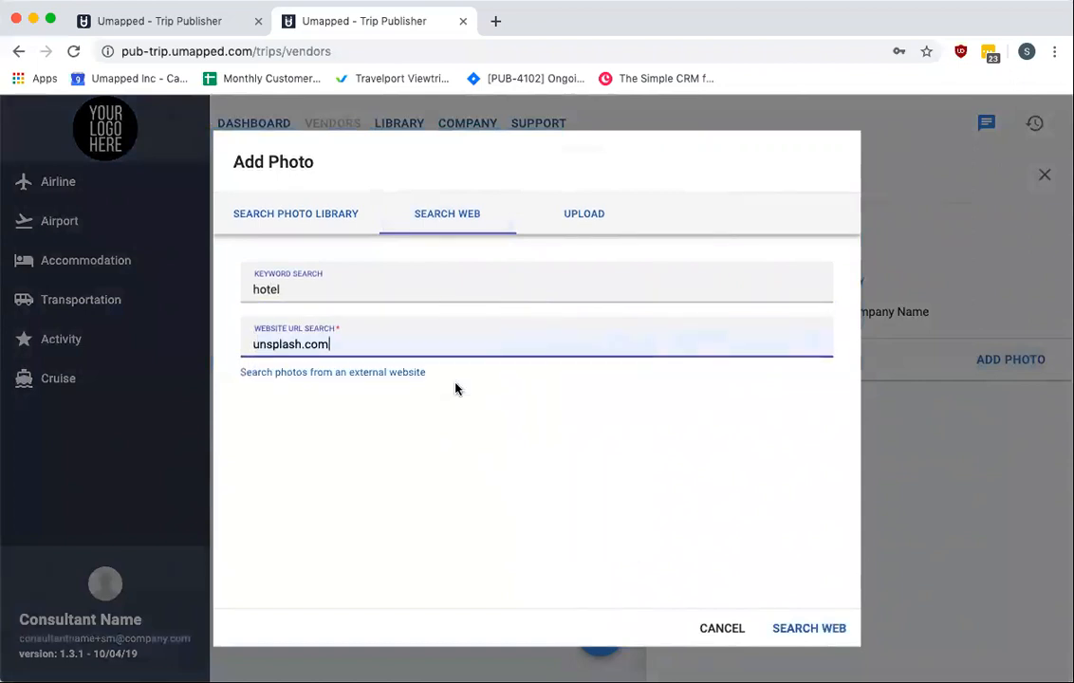
click(820, 630)
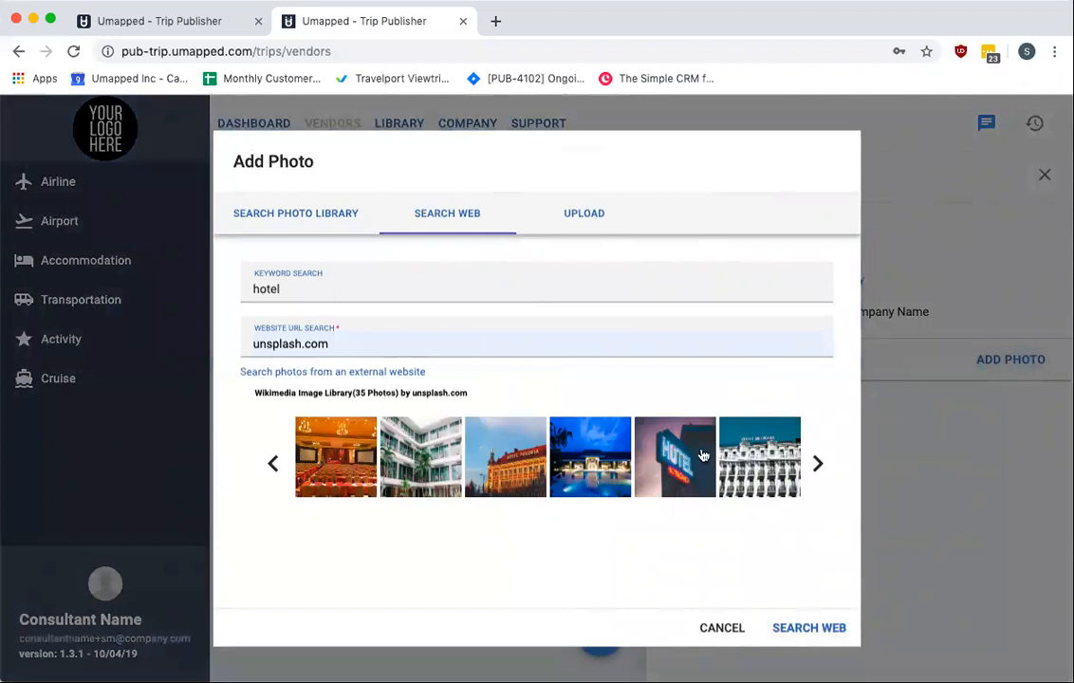
click(514, 460)
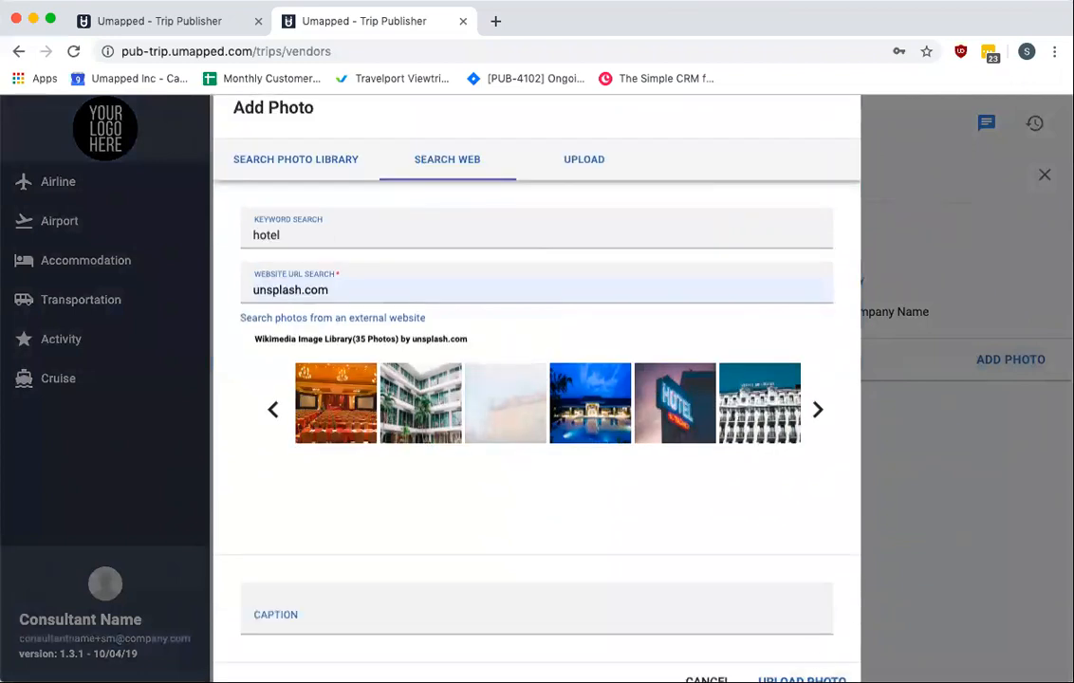
click(818, 677)
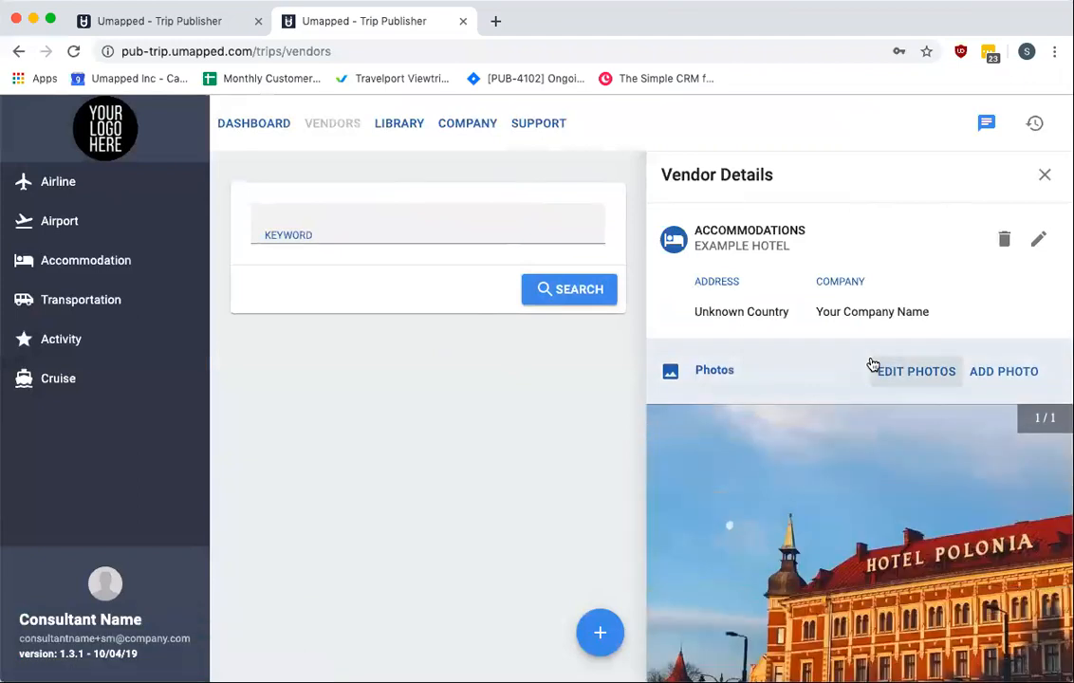
Add a second vendor photo from an unsplash.com "hotel" web search, paging through the results to pick one
scroll(878, 446, down, 2)
scroll(888, 535, up, 2)
scroll(890, 379, down, 1)
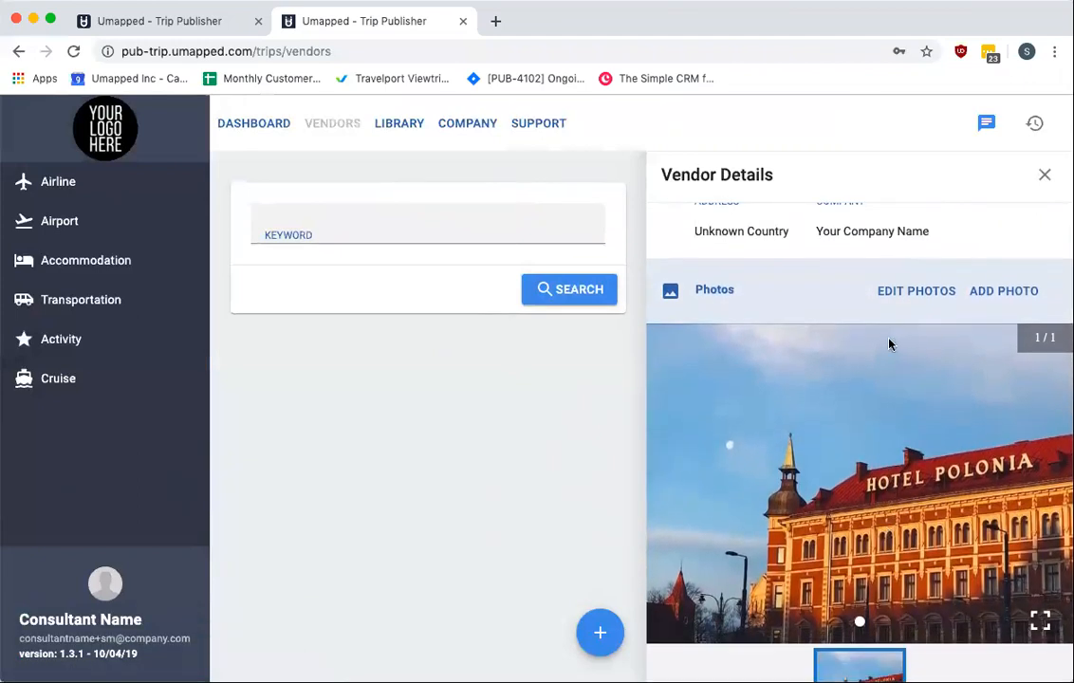
click(1002, 291)
click(416, 216)
click(405, 283)
text(hotel)
click(543, 334)
click(474, 382)
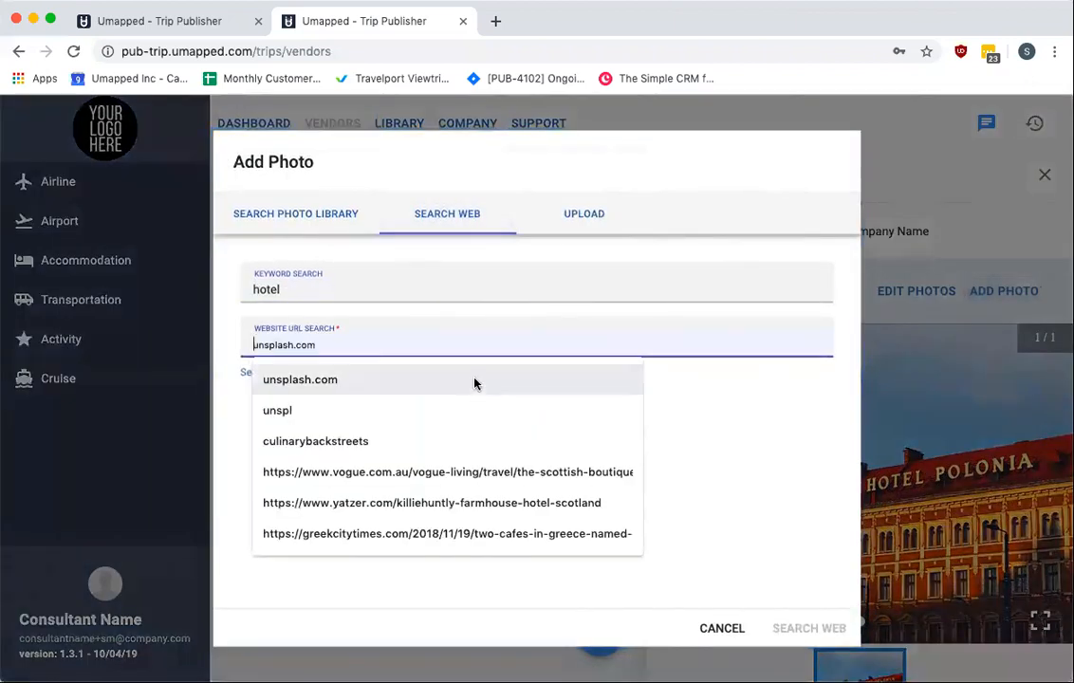
click(805, 631)
click(817, 464)
click(817, 464)
click(817, 464)
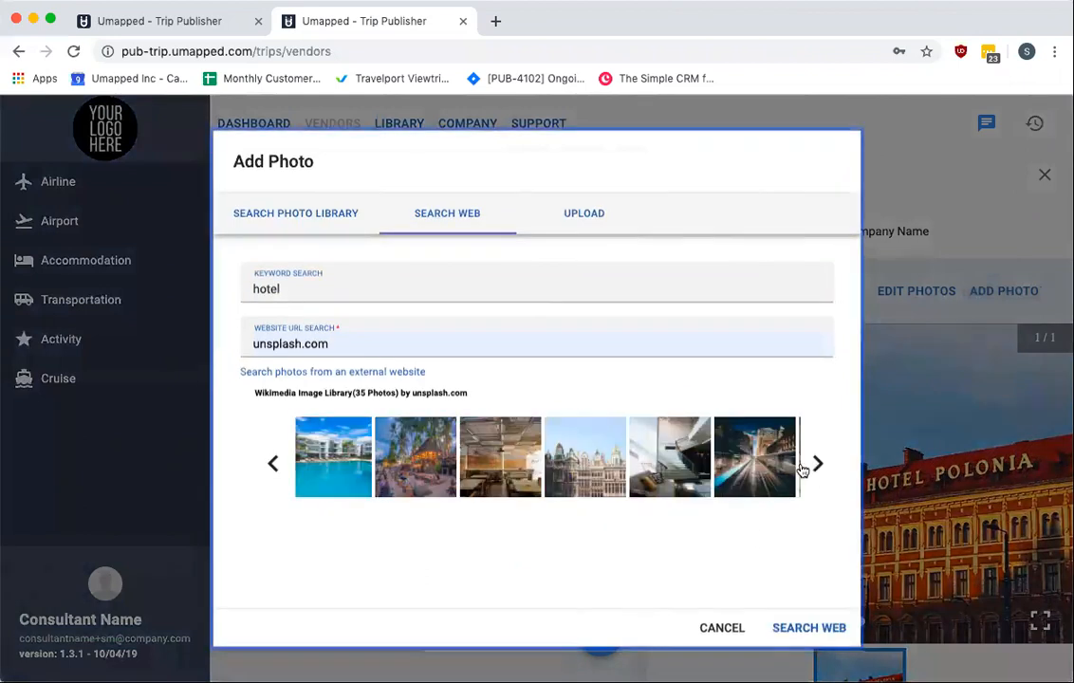
click(585, 460)
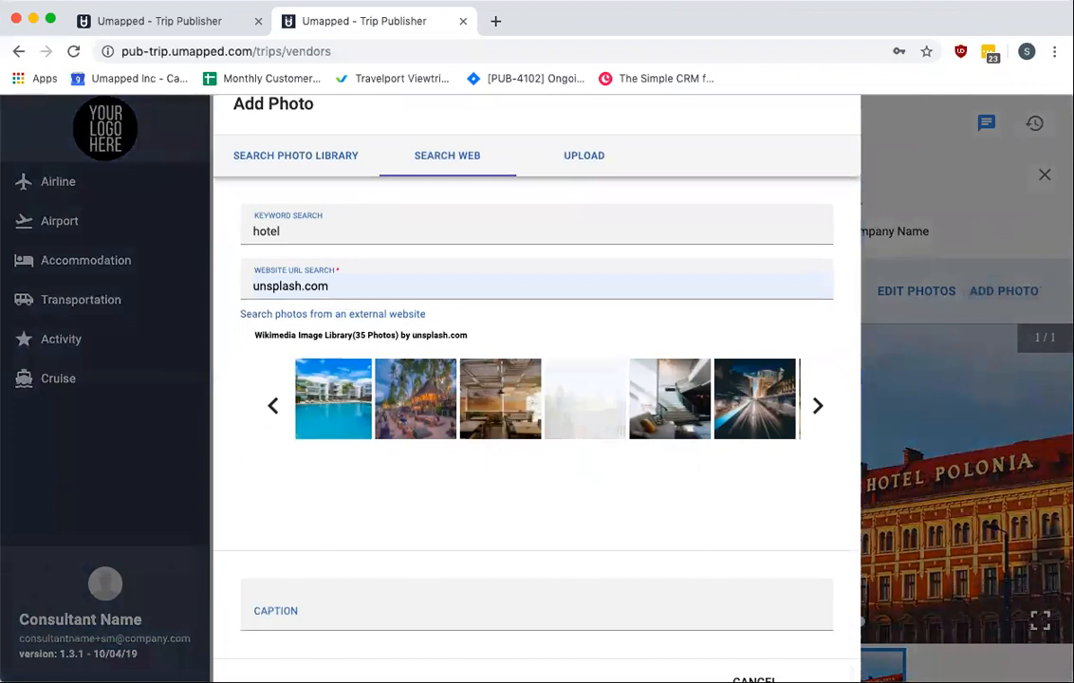
click(804, 676)
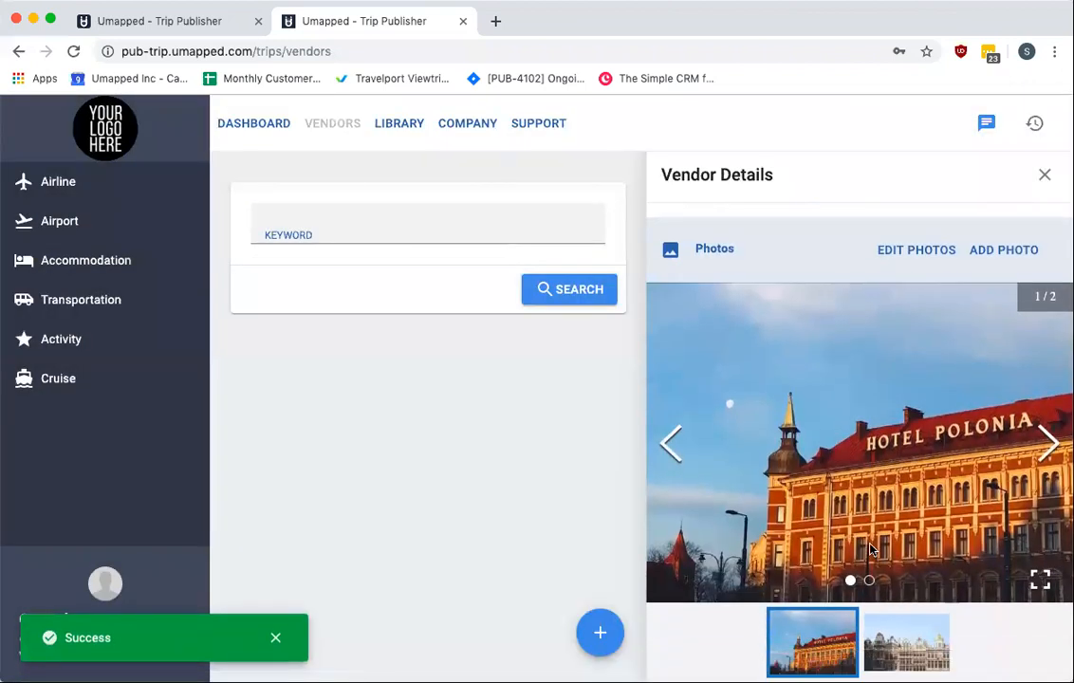
Browse through the vendor's photo gallery
click(900, 646)
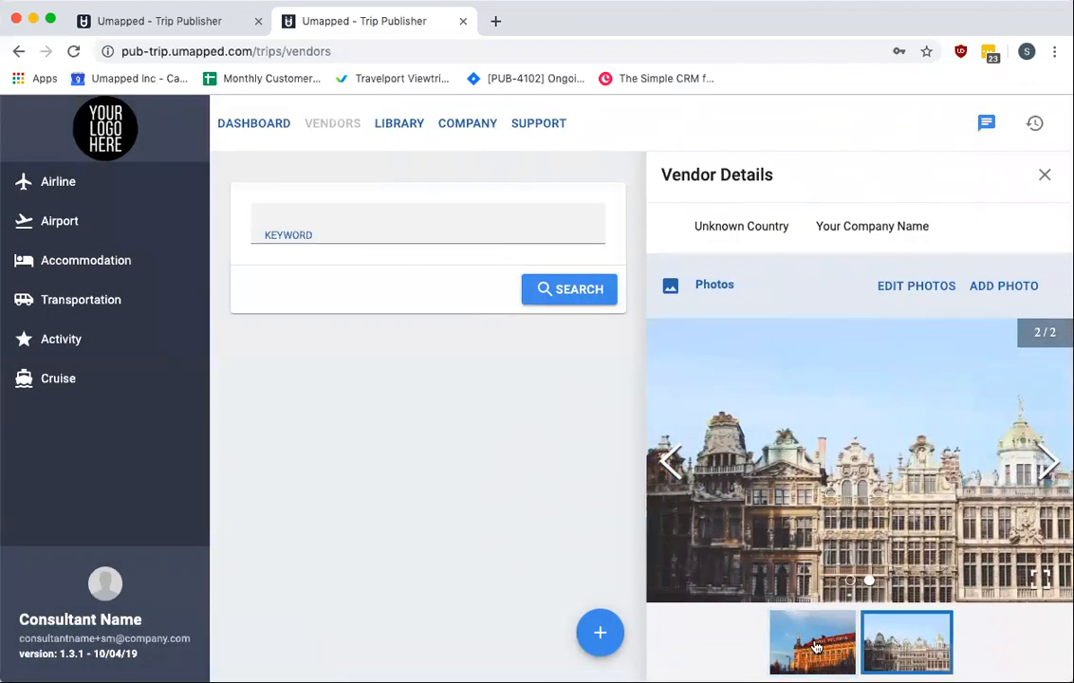
drag(797, 432, 904, 429)
scroll(904, 429, up, 3)
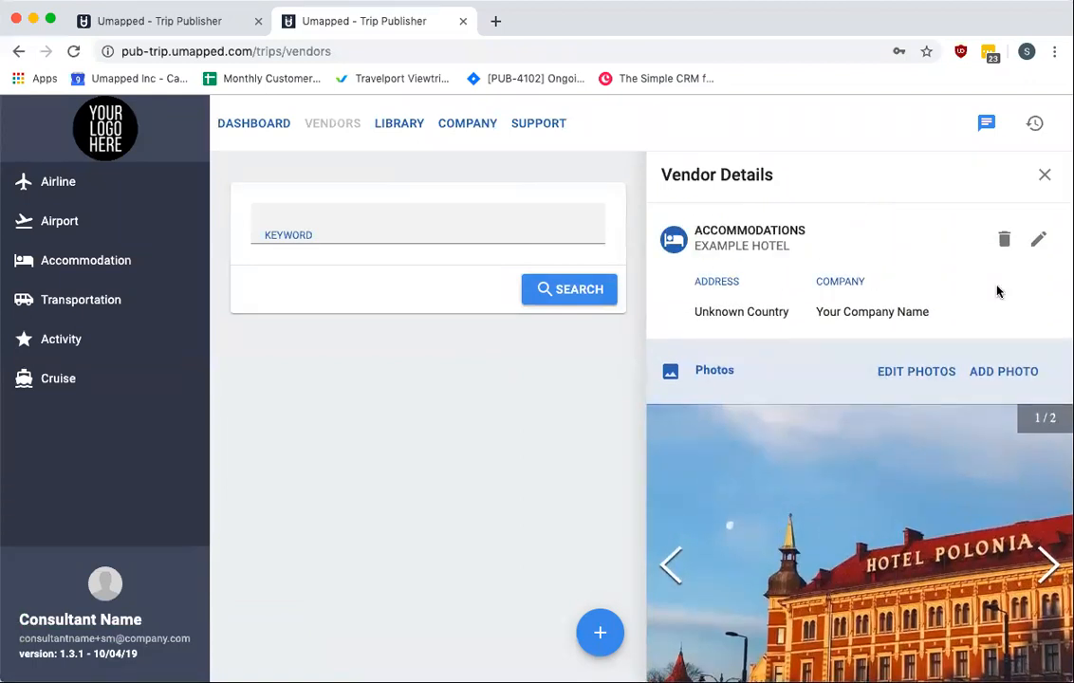
Edit the vendor profile, reviewing its address and contact tabs, clear the email field and save
click(1043, 244)
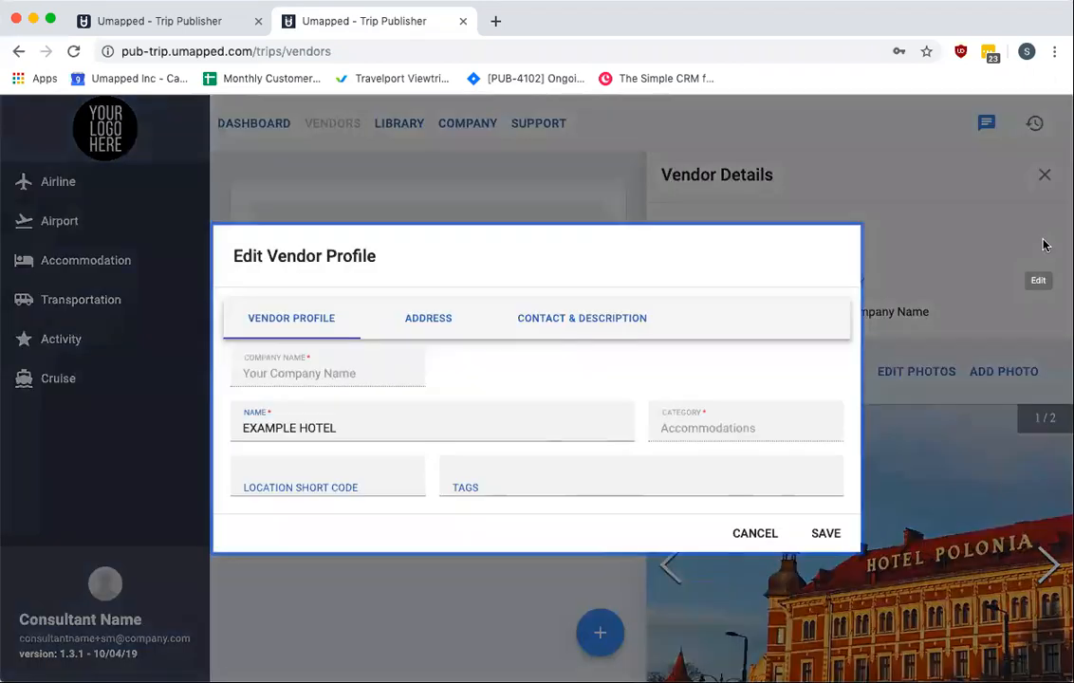
click(429, 321)
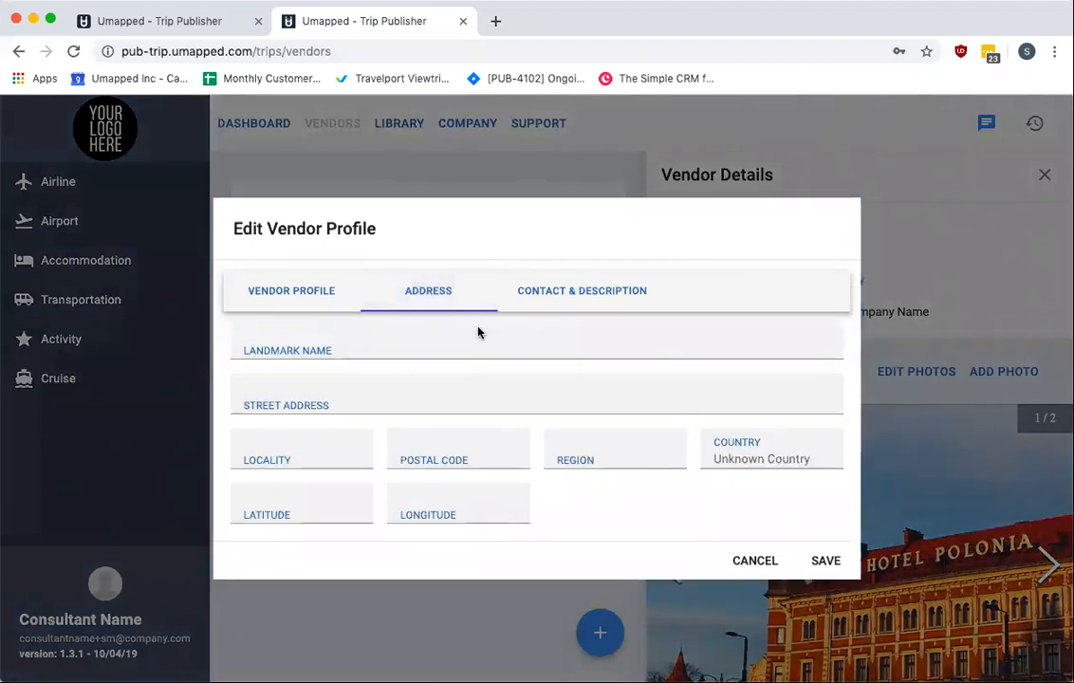
click(313, 294)
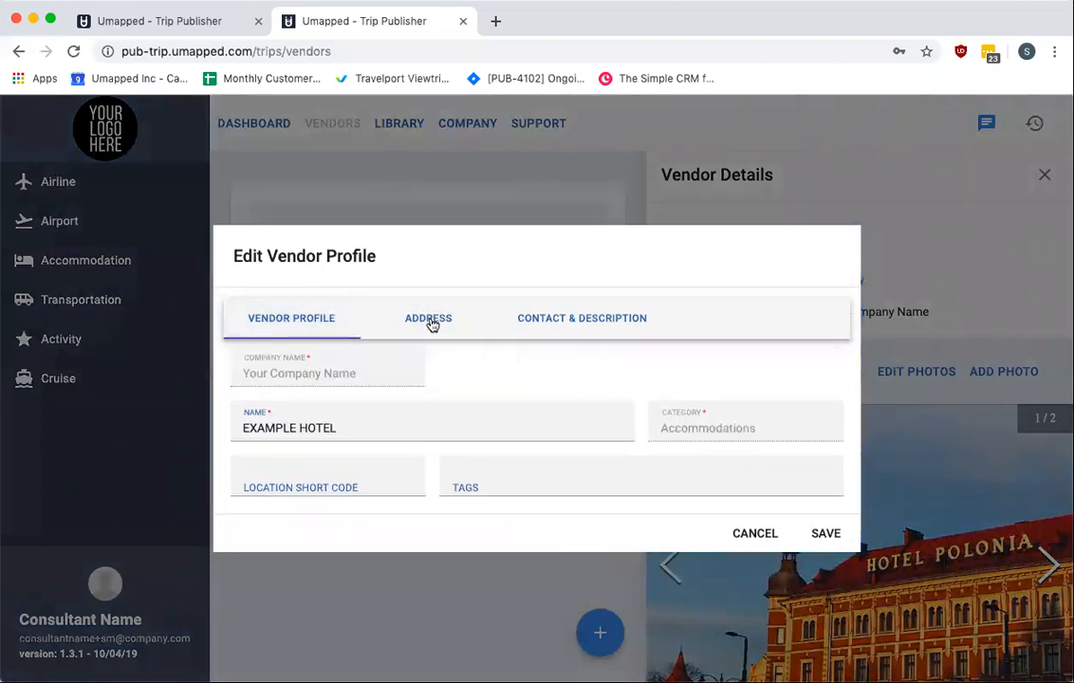
click(431, 323)
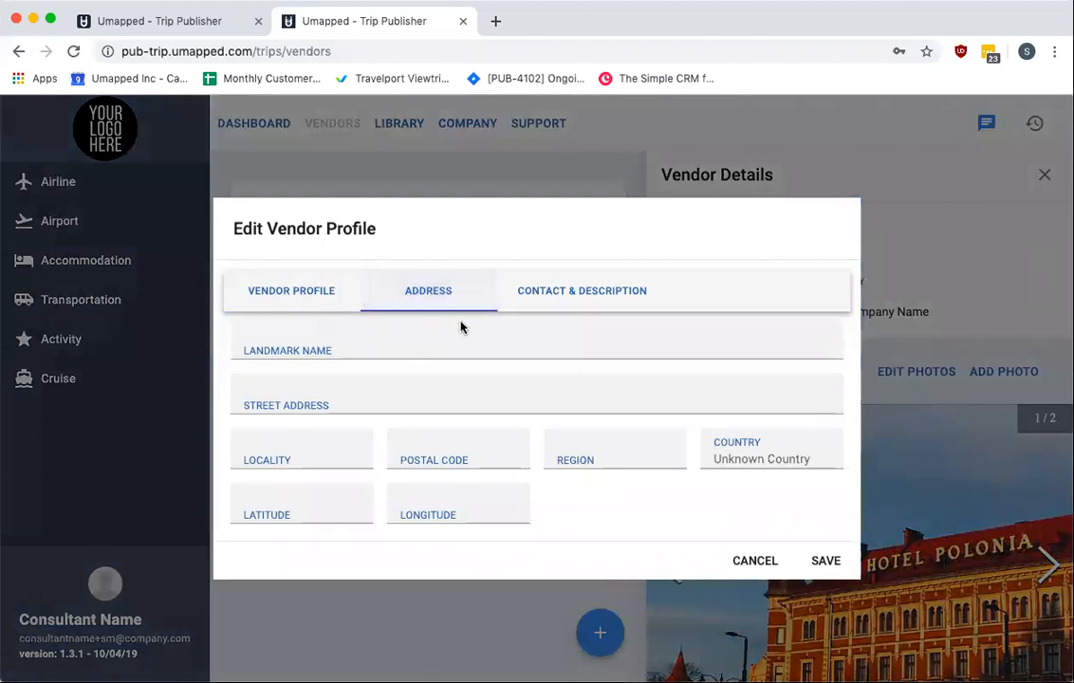
click(574, 298)
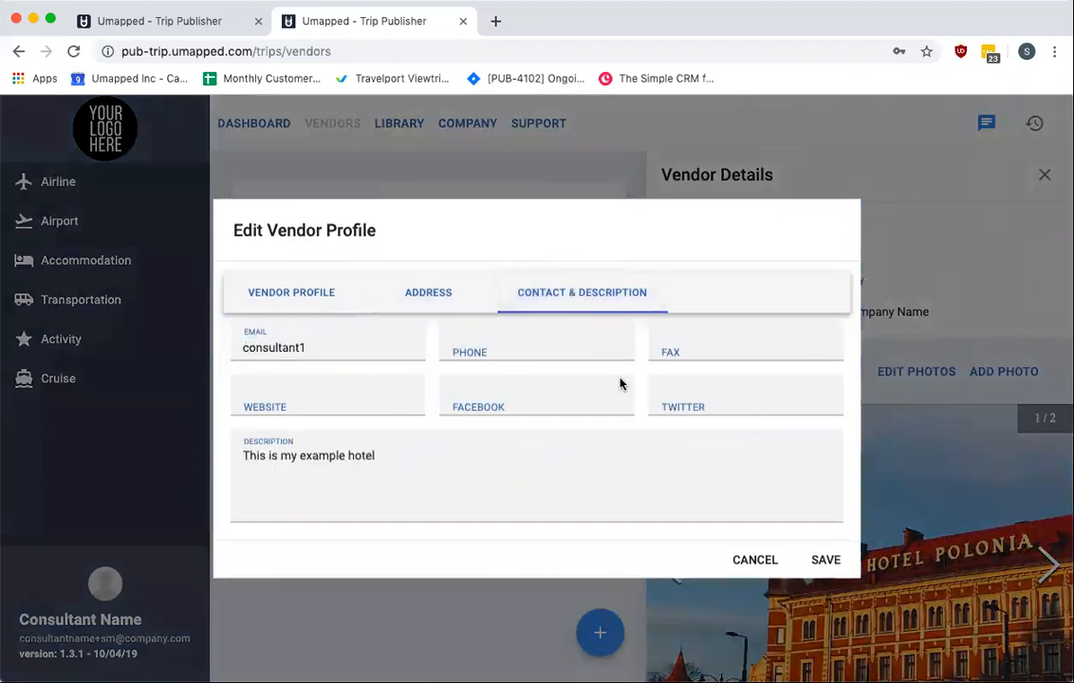
drag(302, 347, 207, 347)
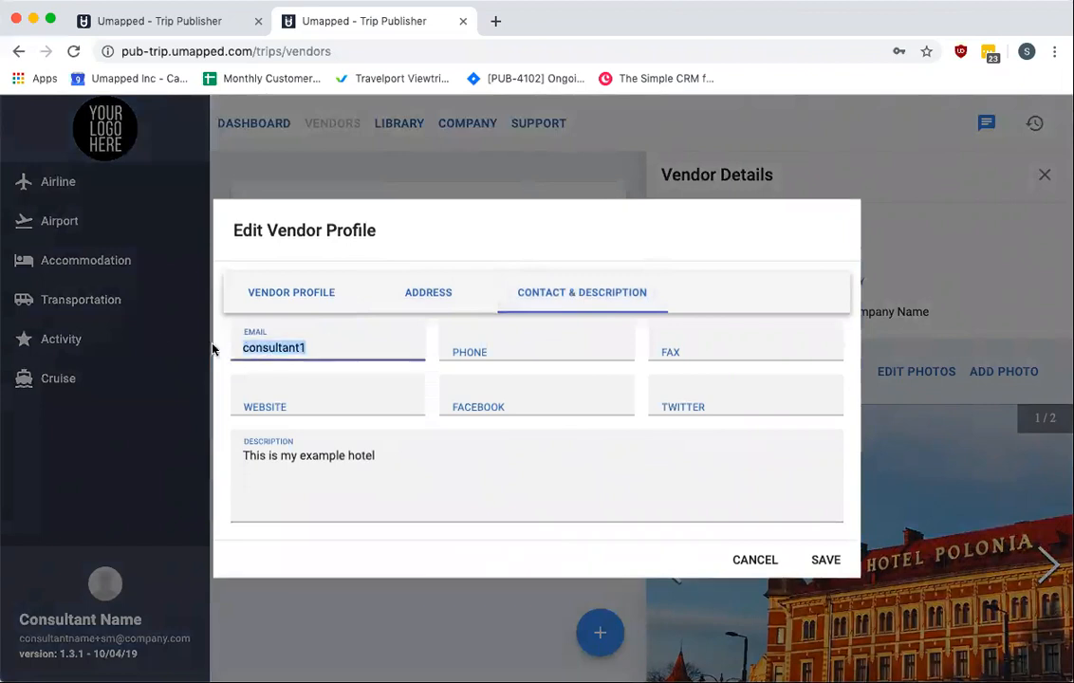
key(BackSpace)
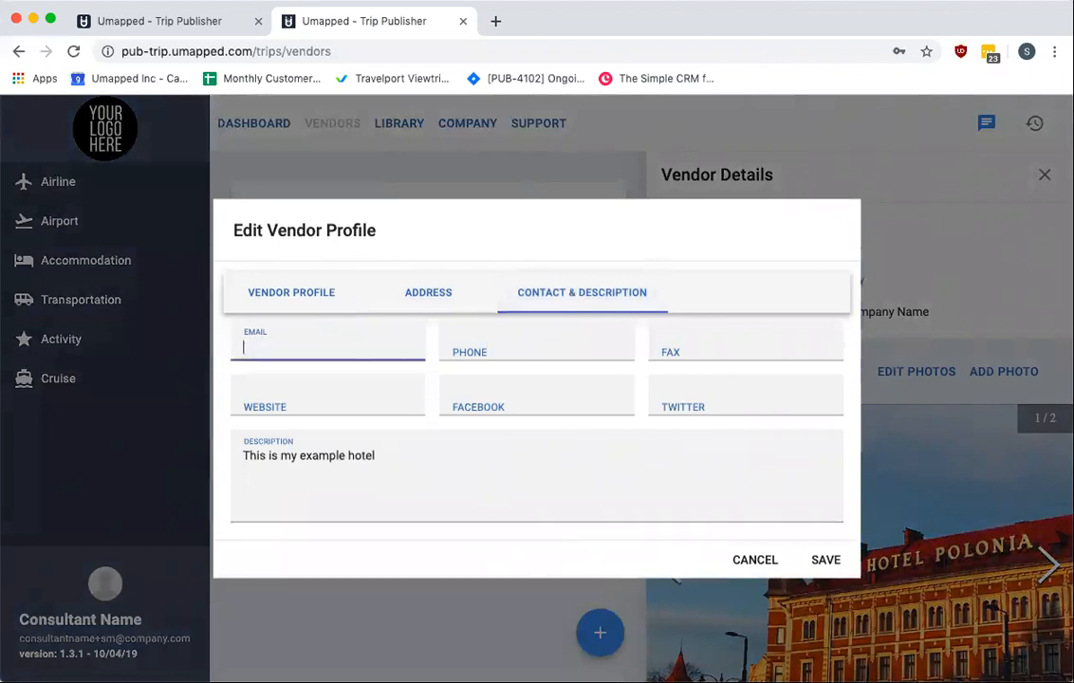
click(538, 343)
click(666, 470)
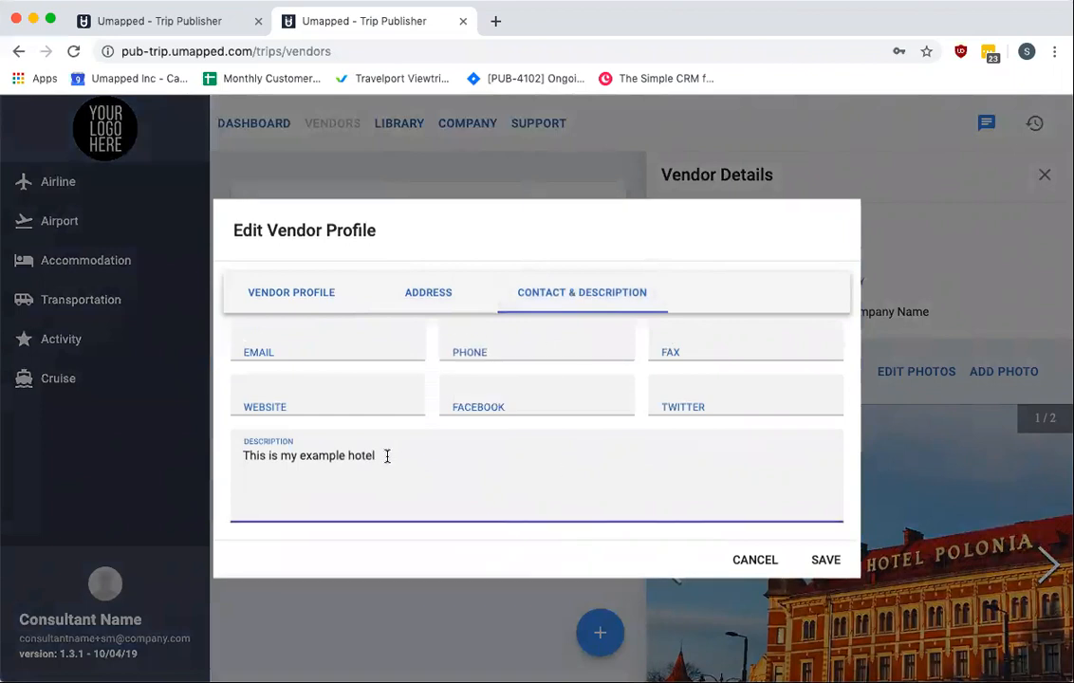
click(816, 566)
click(319, 560)
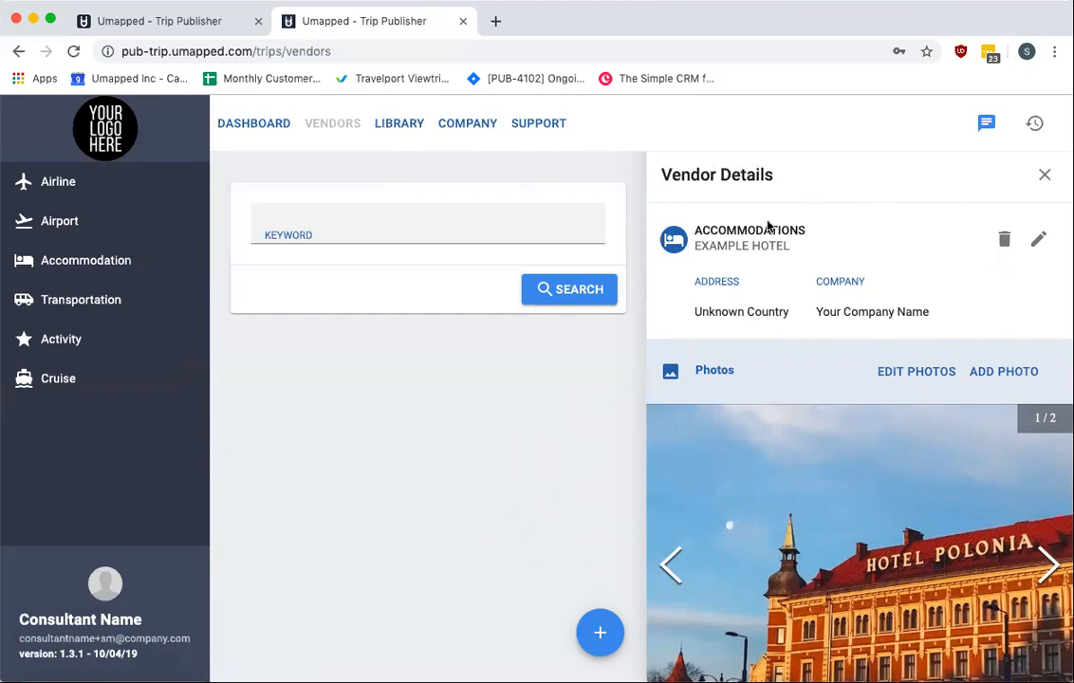
Close the vendor details and return to the dashboard
click(1044, 175)
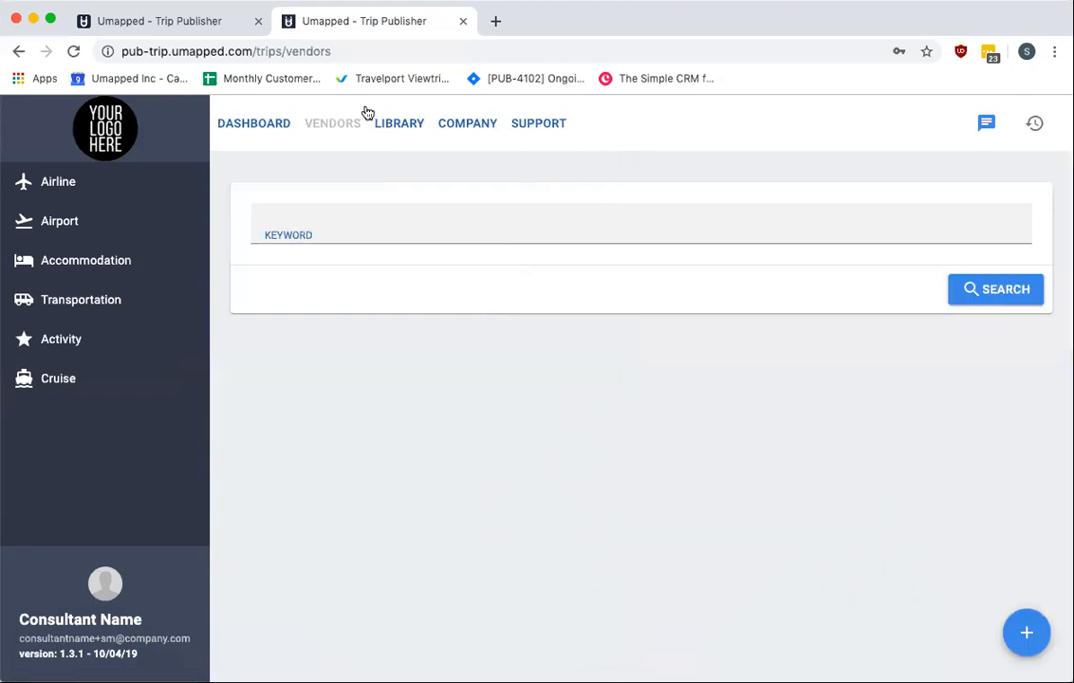
click(262, 127)
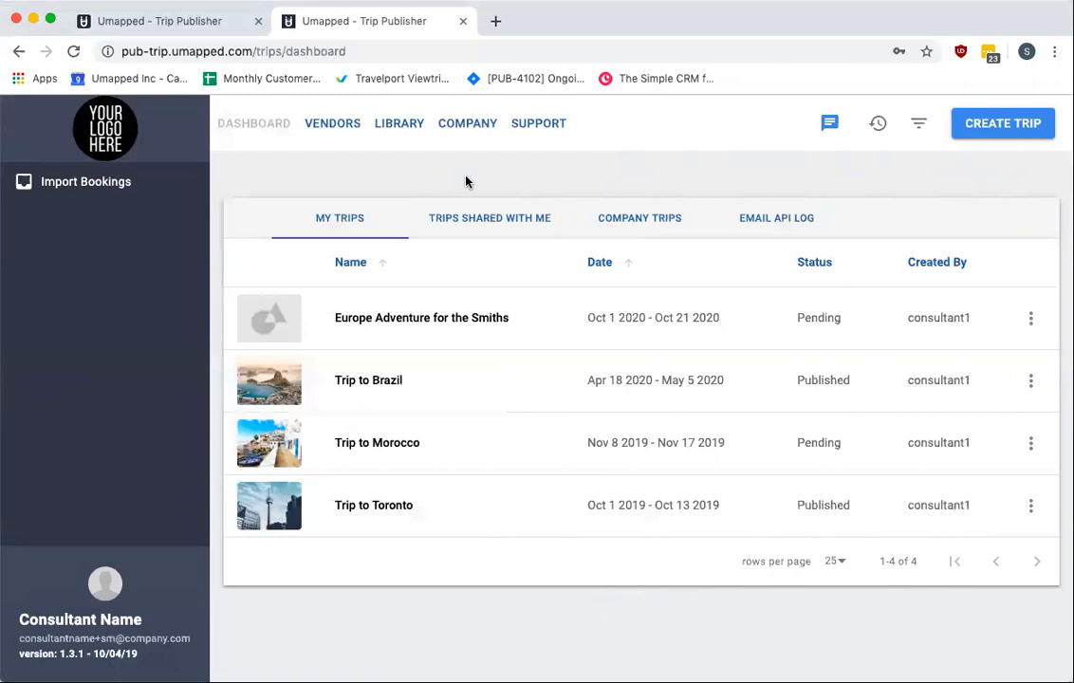
Open the company profile for editing and examine its address and contact fields
click(467, 123)
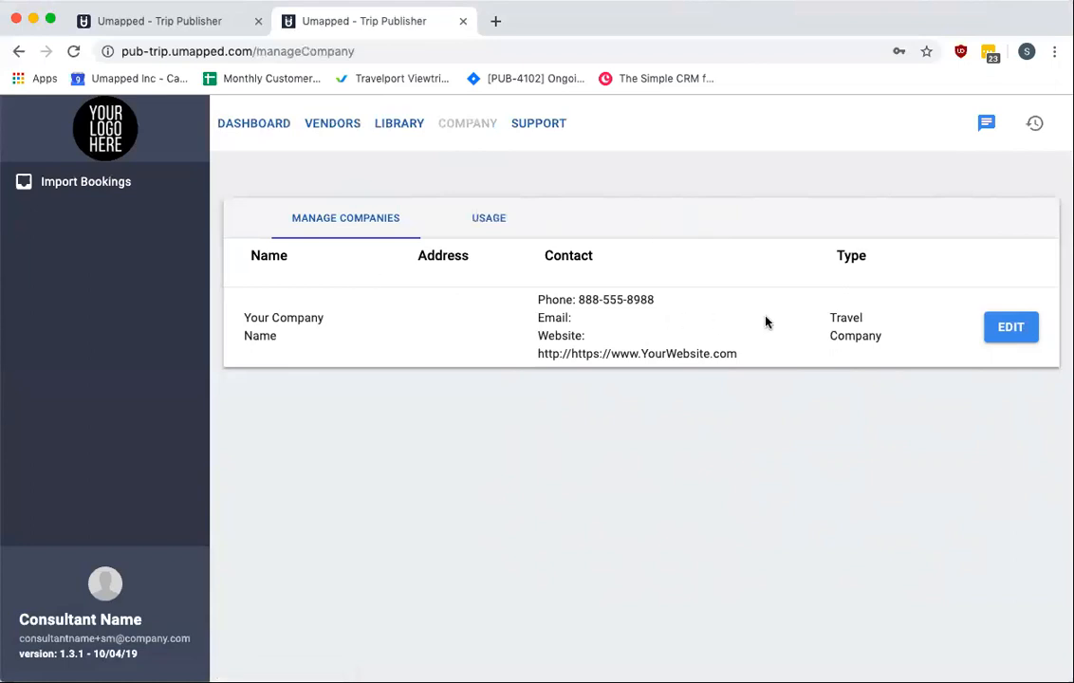
click(1015, 330)
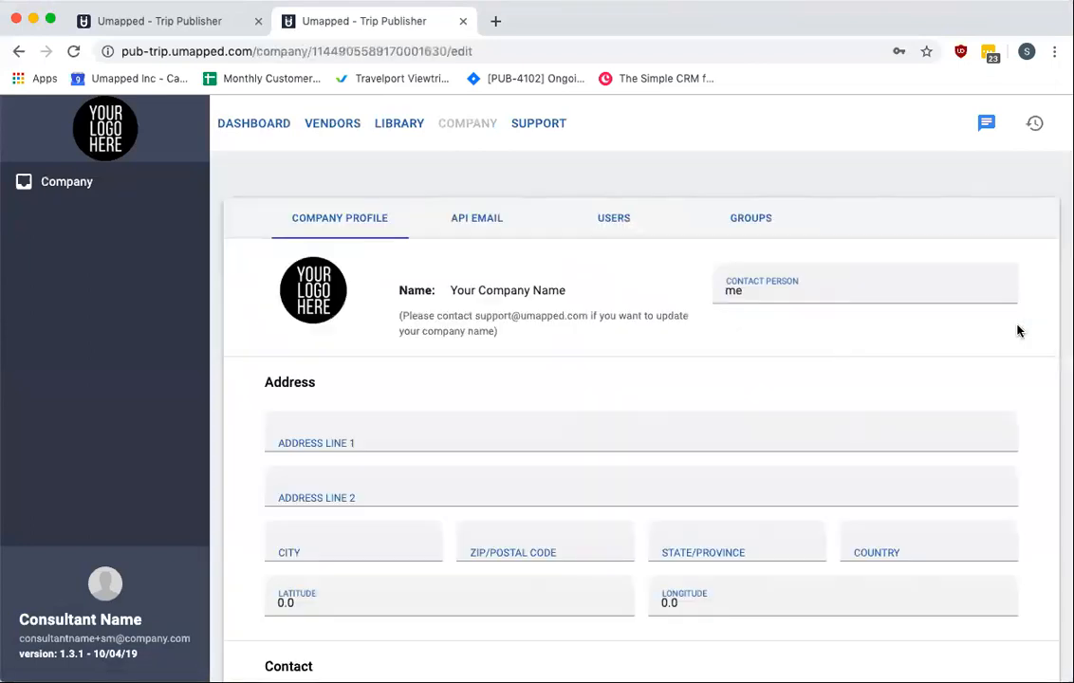
scroll(1011, 343, down, 5)
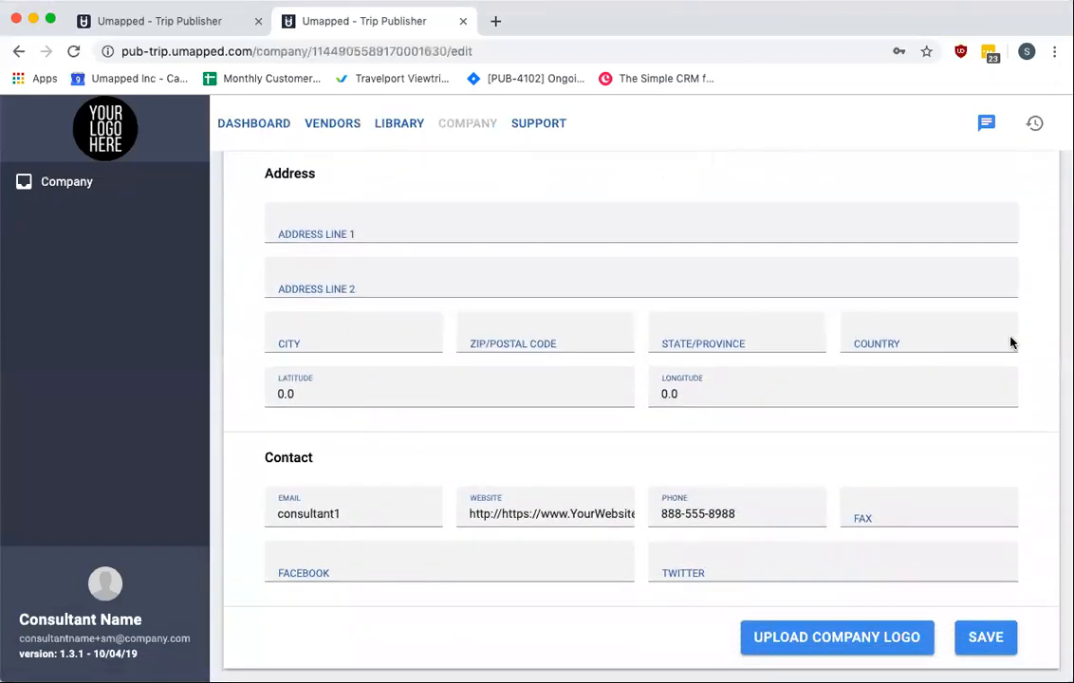
Examine the company profile's Facebook and Twitter contact fields and return to the top of the form
click(844, 645)
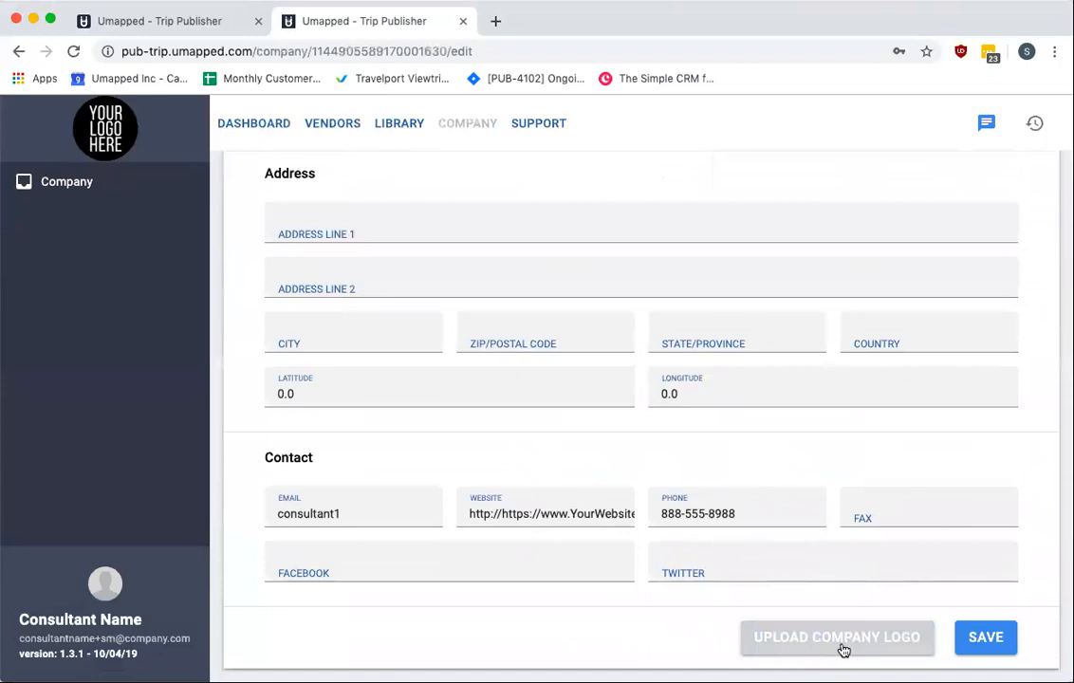
click(532, 569)
click(707, 571)
scroll(707, 571, up, 5)
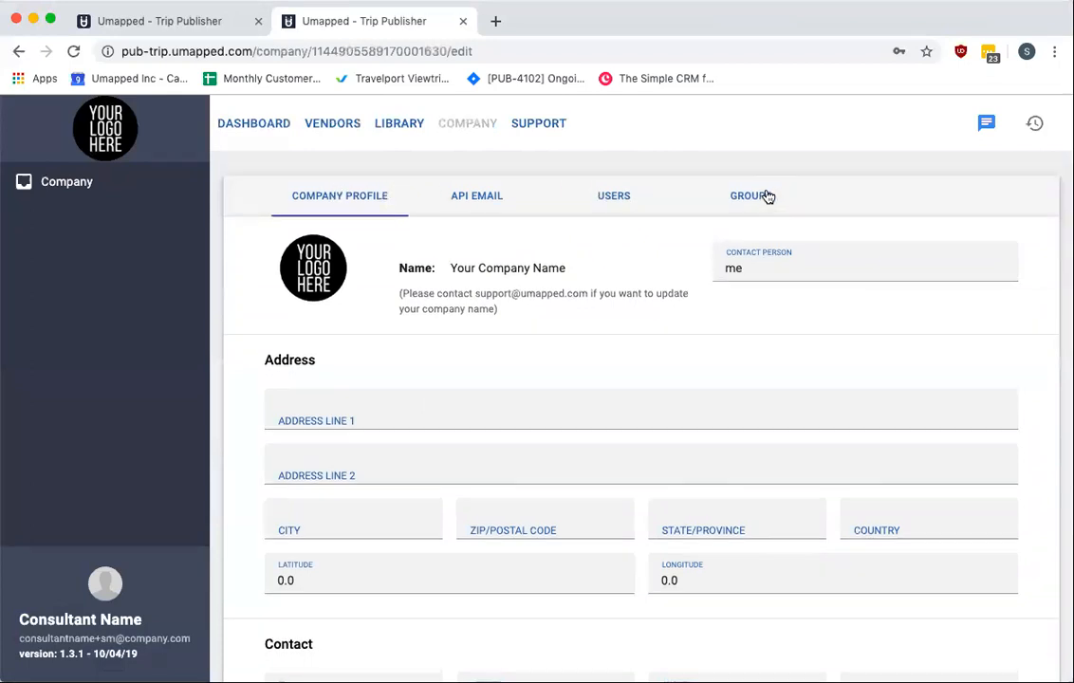
scroll(769, 193, up, 1)
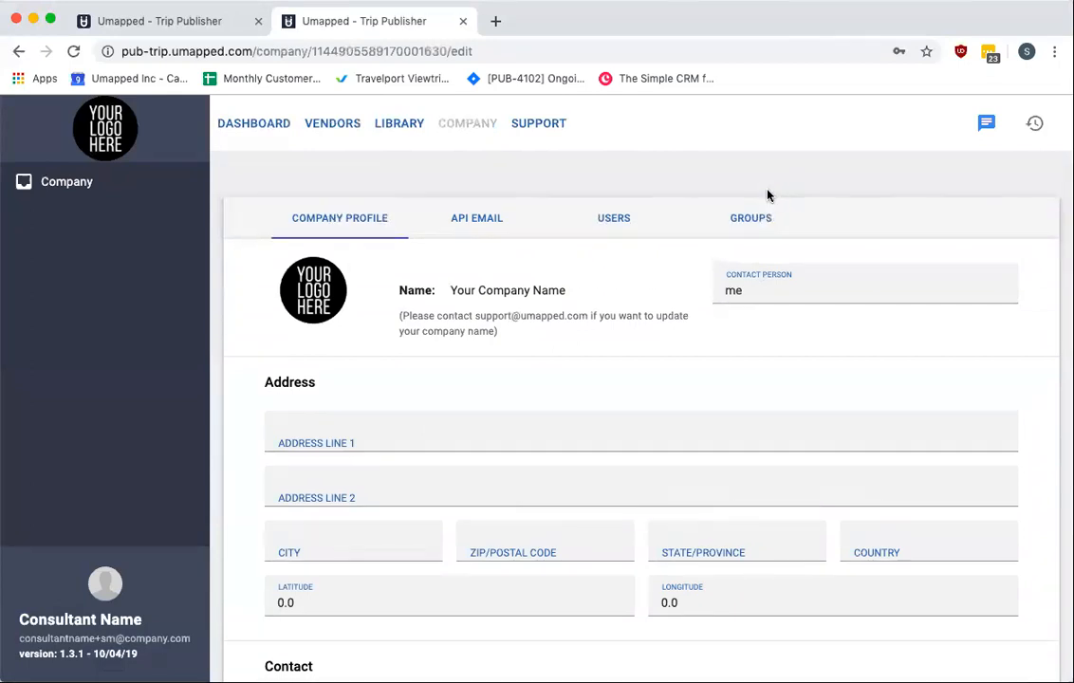
Browse the company settings' API Email, Users and Groups tabs
click(455, 215)
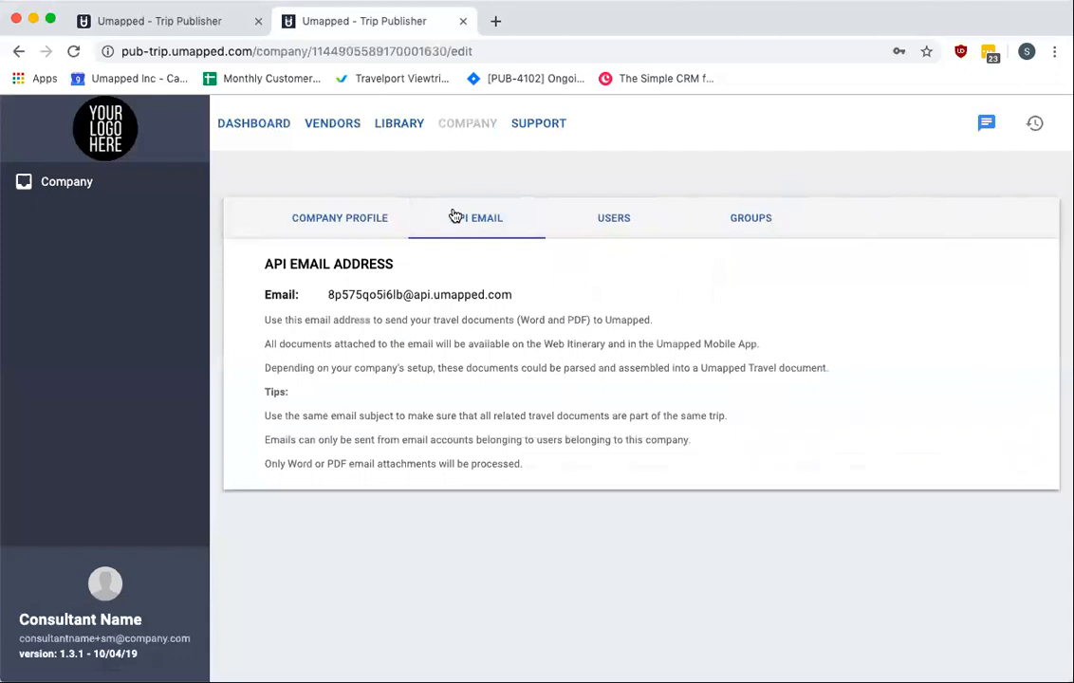
click(605, 222)
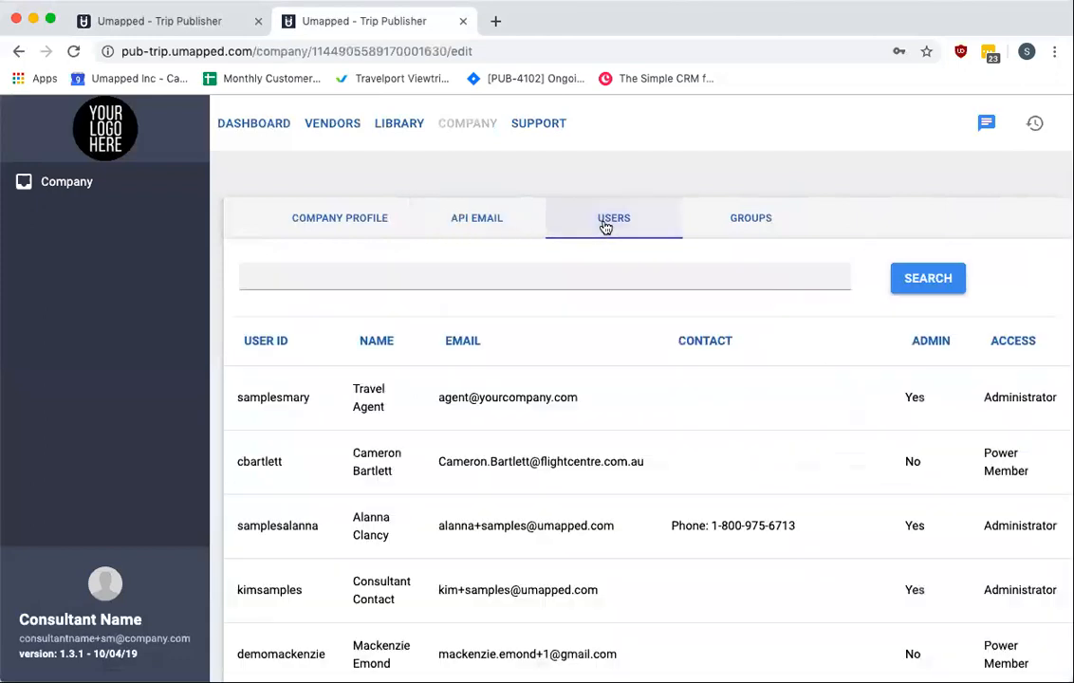
scroll(600, 419, down, 5)
scroll(600, 420, up, 5)
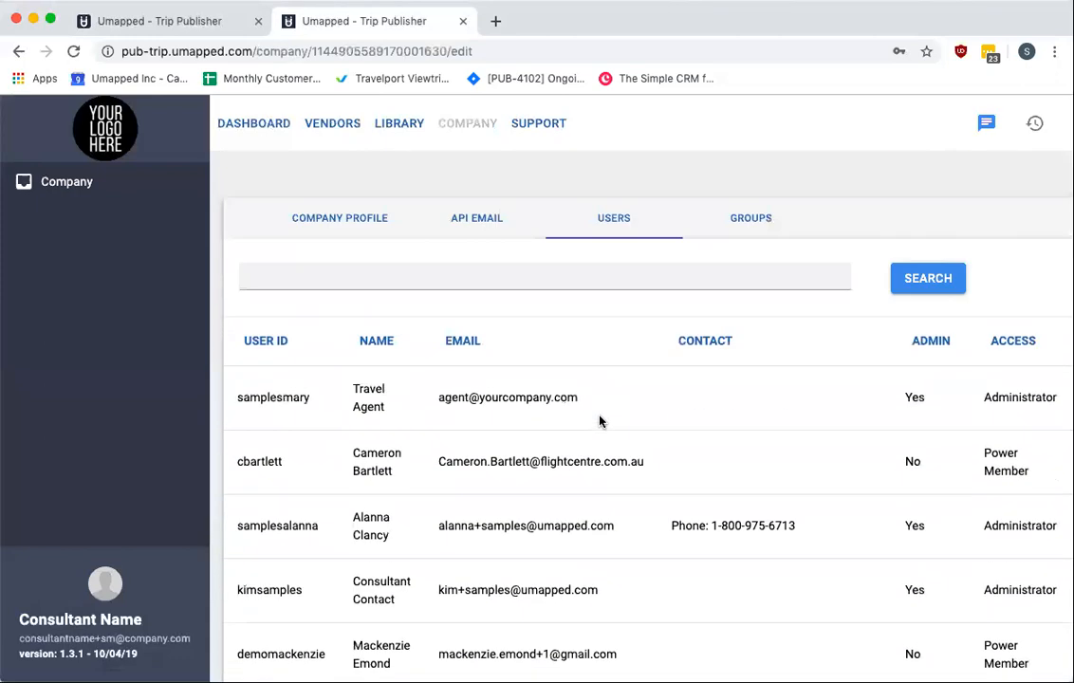
click(739, 222)
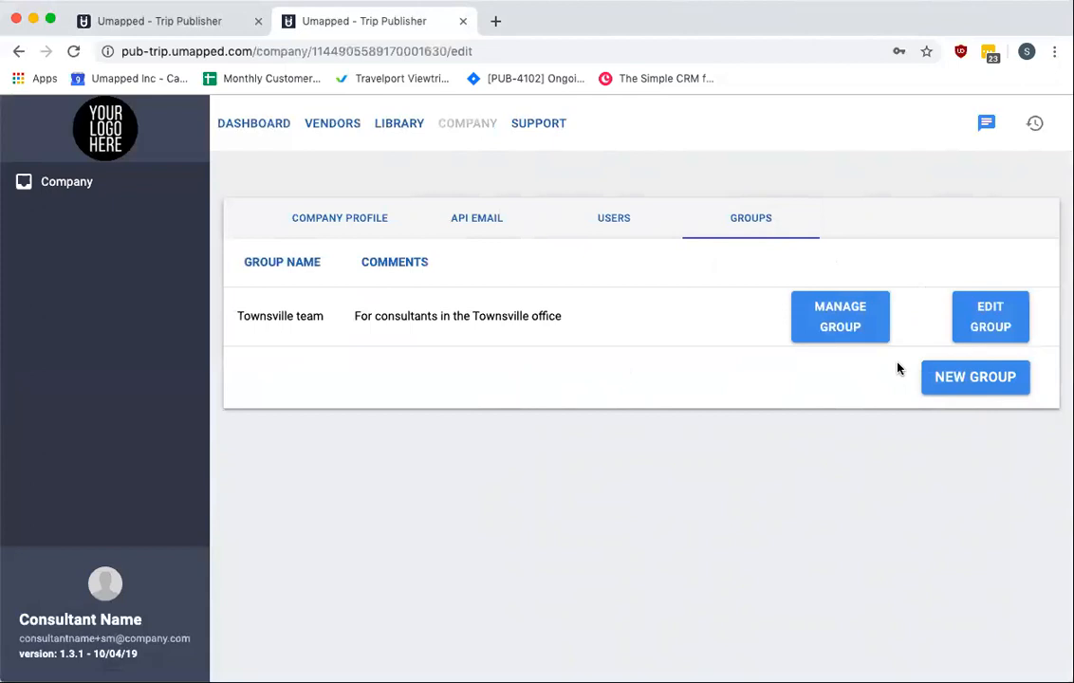
Return to the dashboard and open the Suppliers section of the Trip to Morocco
click(463, 129)
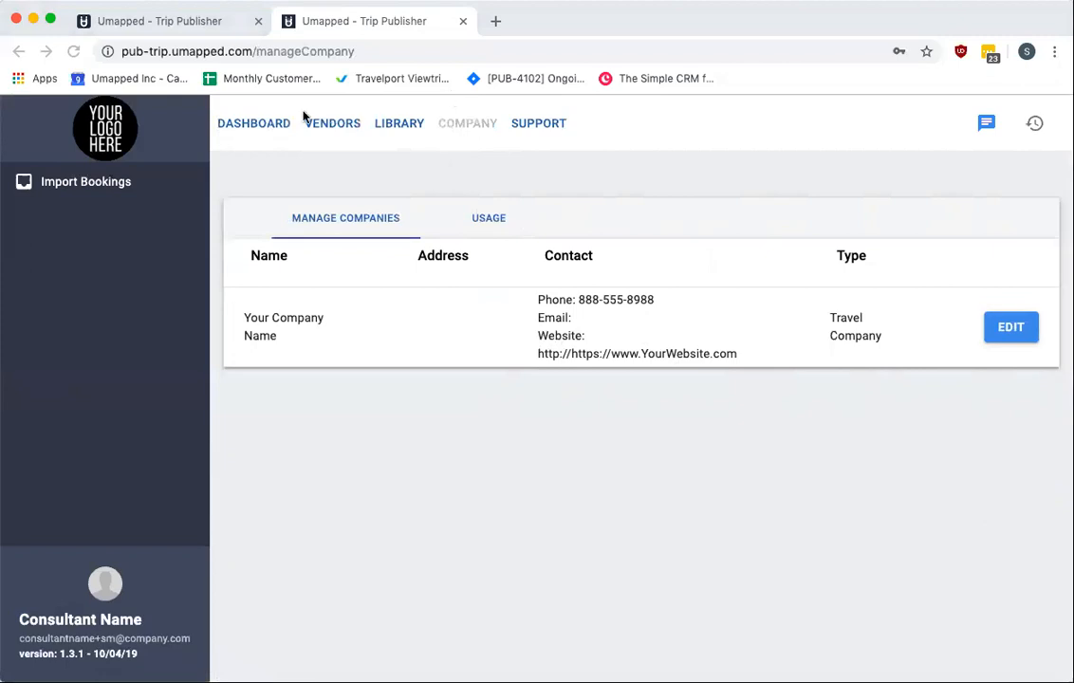
click(253, 125)
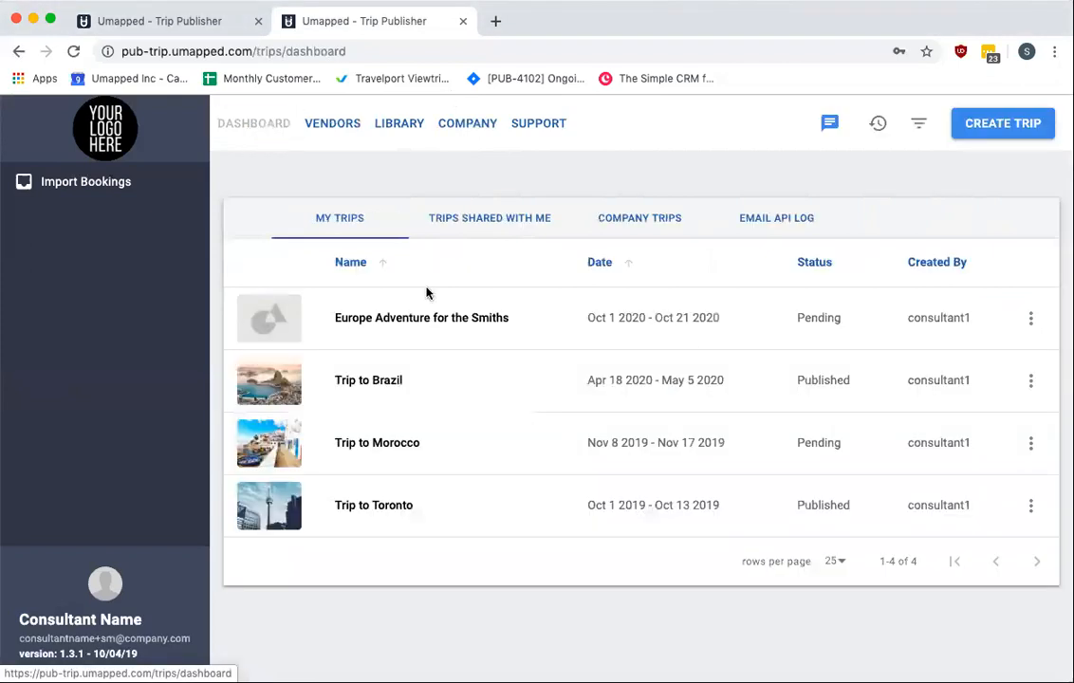
click(387, 446)
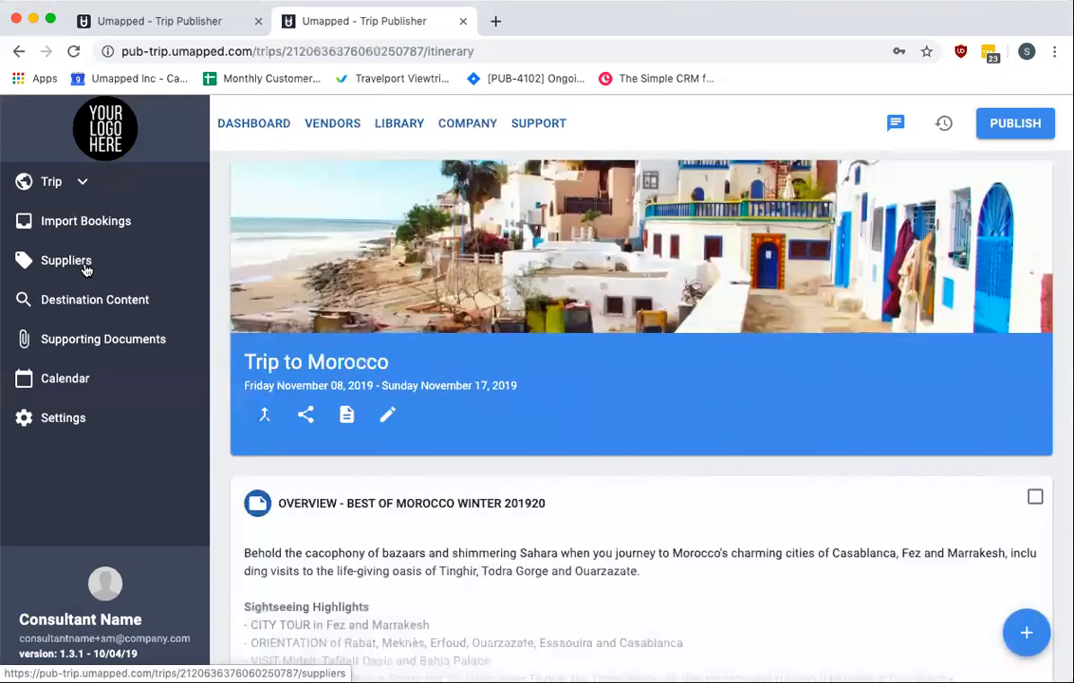
click(86, 269)
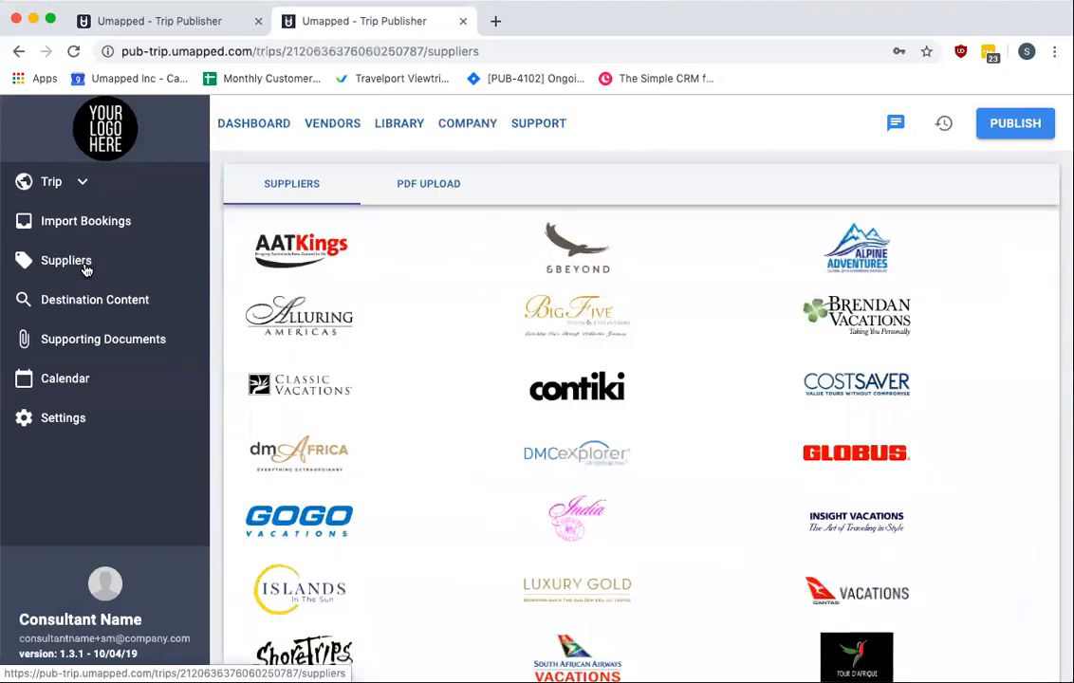
Open the Costsaver and Luxury Gold supplier search dialogs and close each without searching
scroll(554, 383, down, 1)
scroll(554, 383, down, 3)
scroll(554, 383, up, 4)
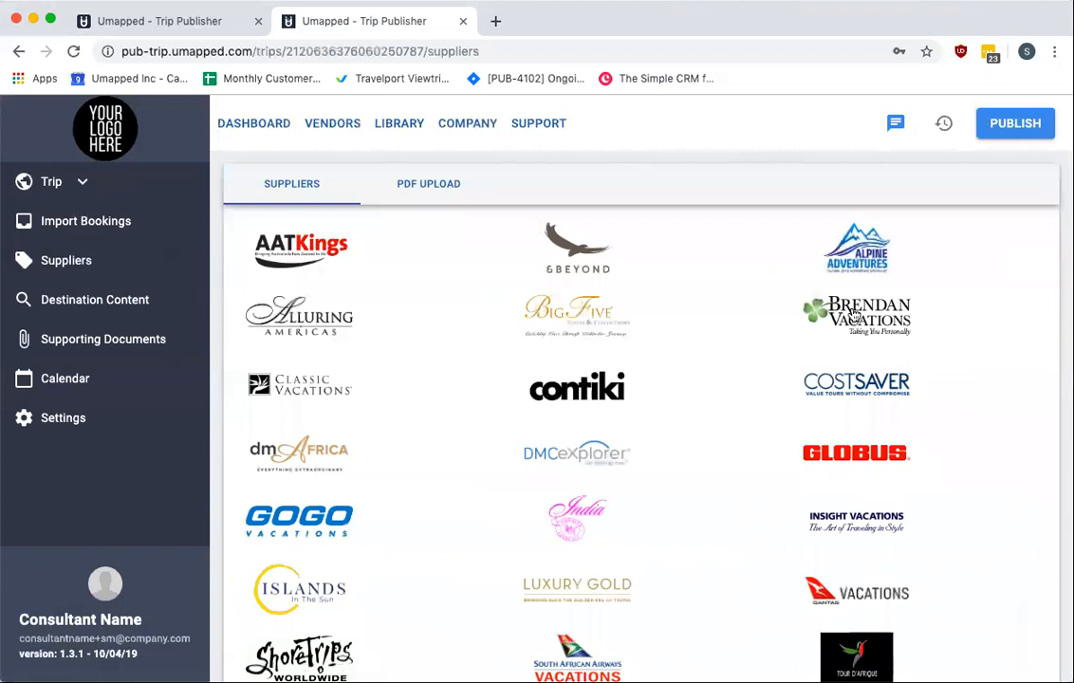
click(861, 382)
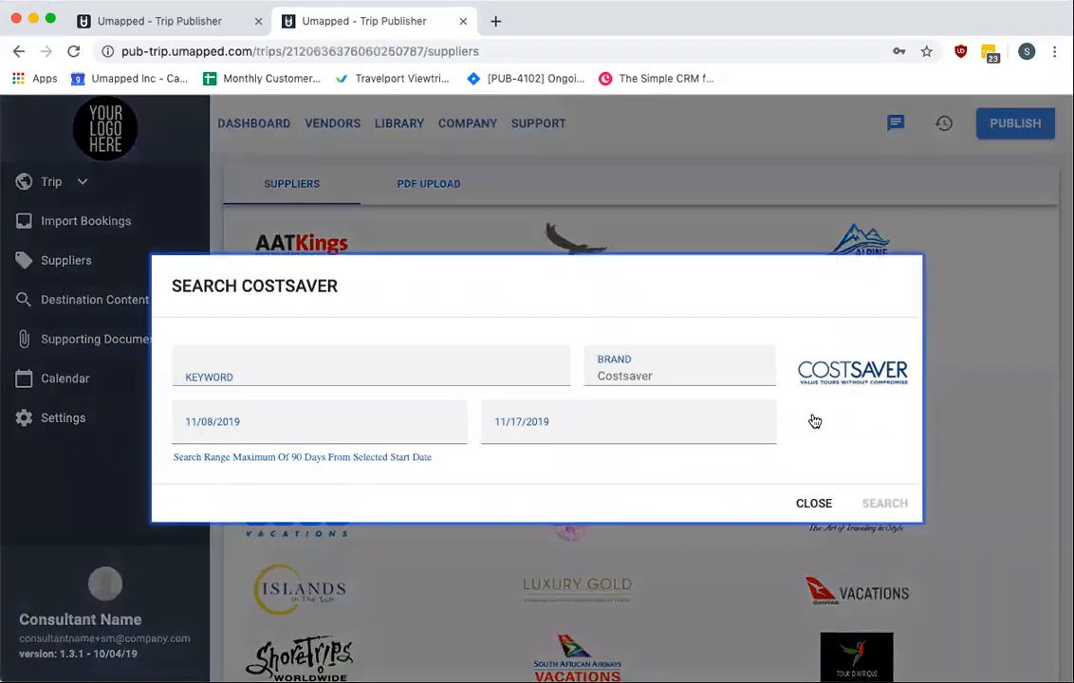
click(798, 504)
click(596, 587)
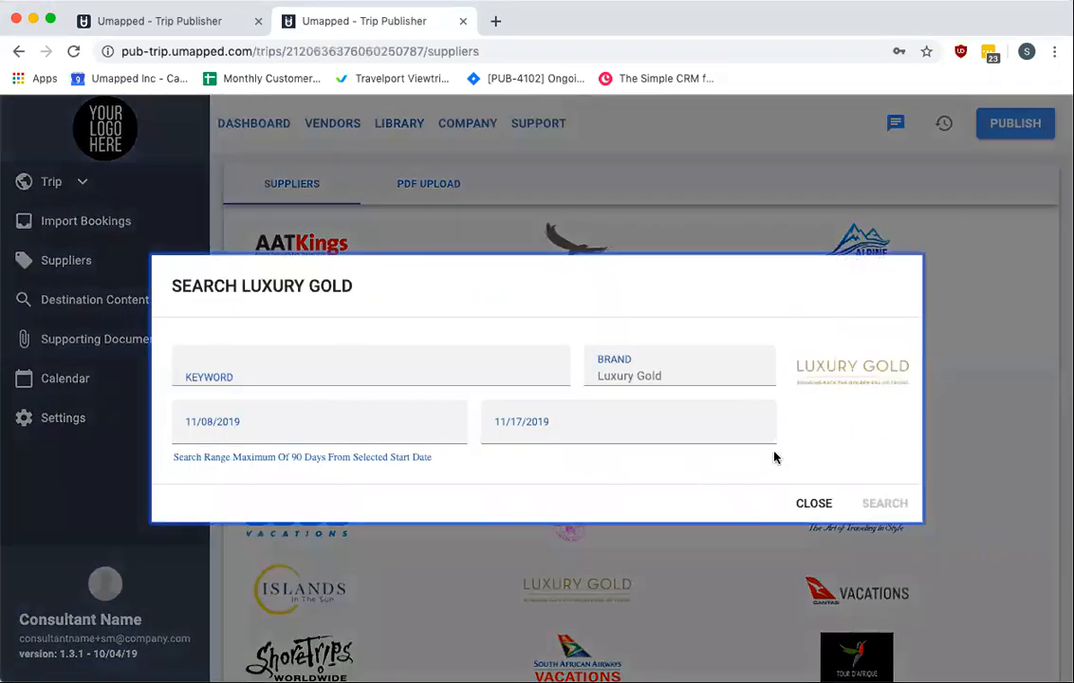
click(813, 503)
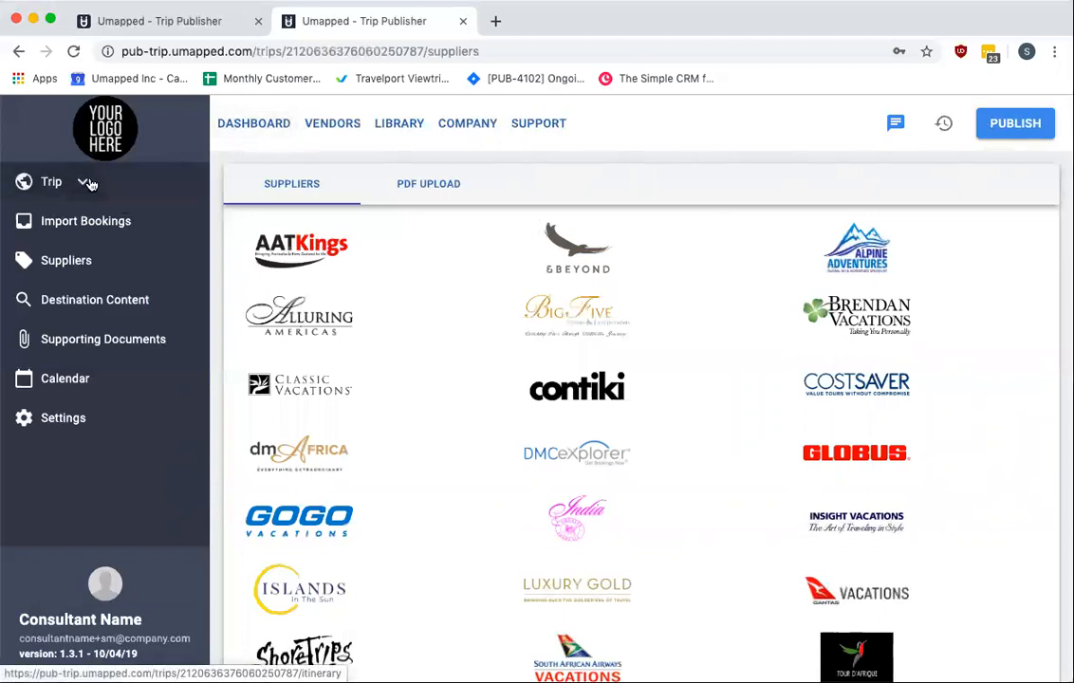
Add a new activity item to the Trip to Morocco itinerary and name it EXAMPLE ACTIVITY
click(50, 182)
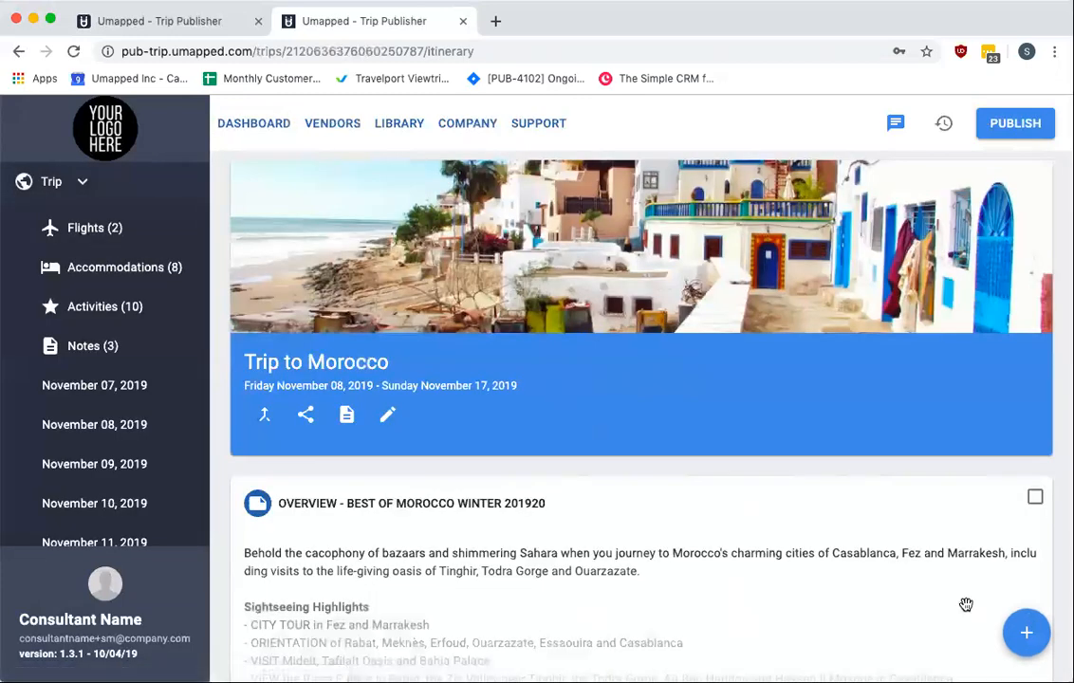
click(1030, 635)
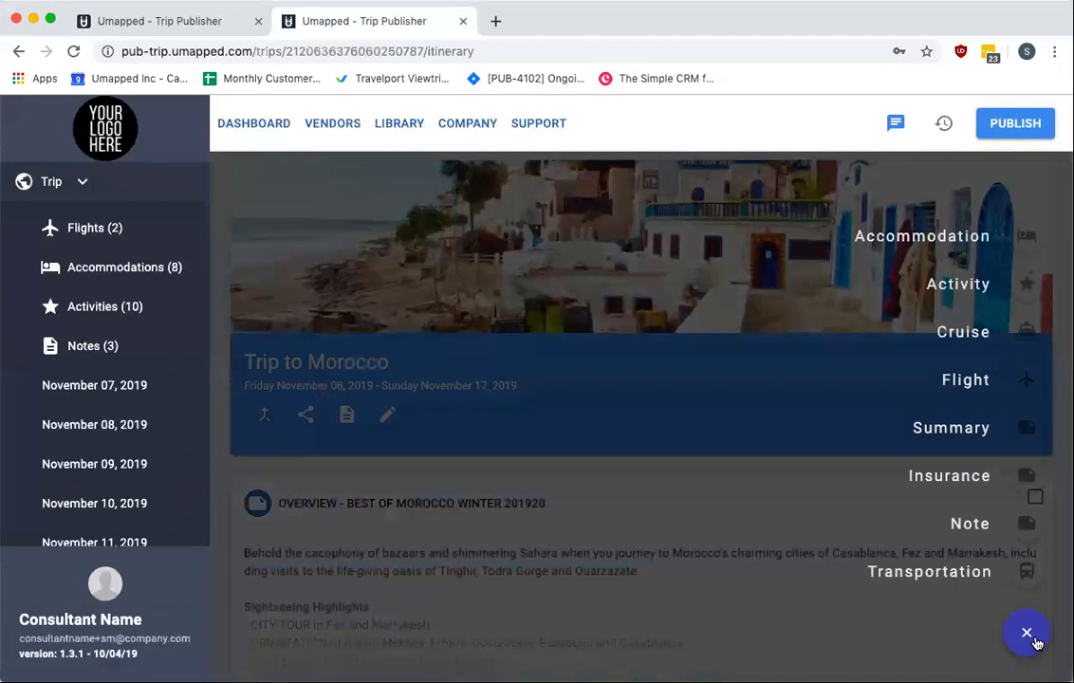
click(1028, 285)
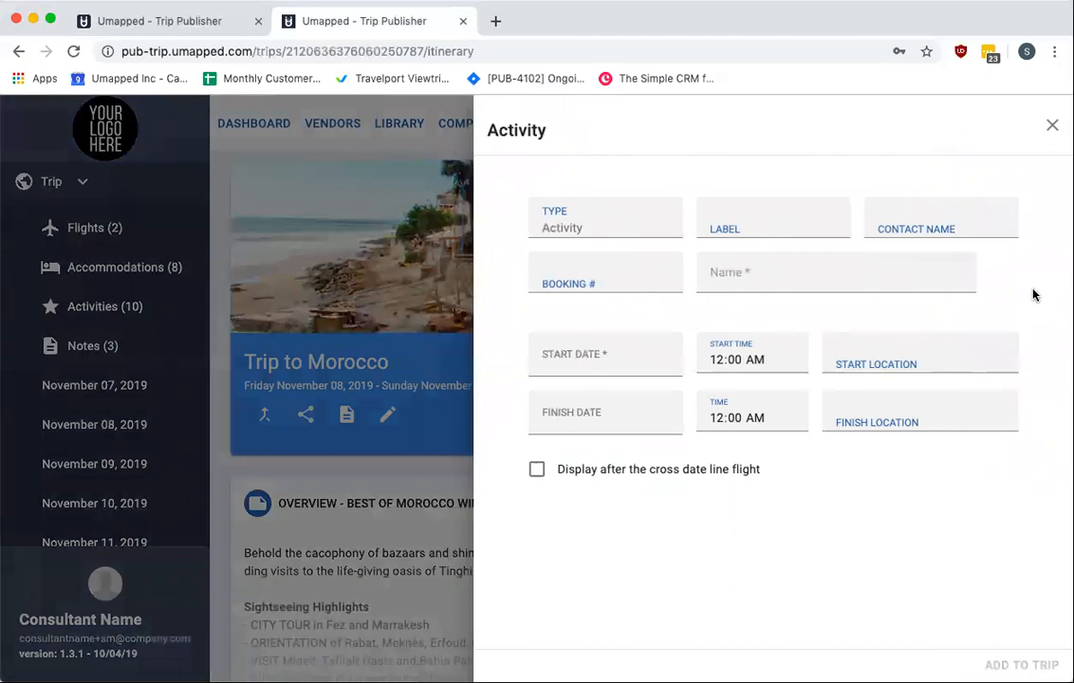
click(748, 276)
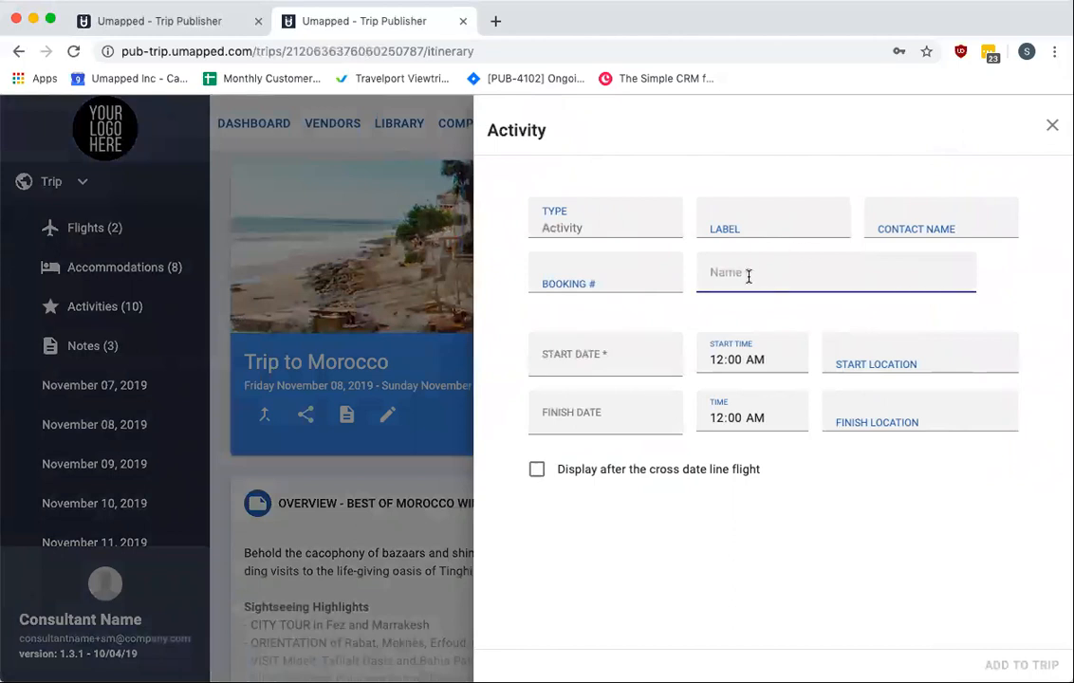
text(EXAMPLE ACTIVITY)
Set the activity's start and finish dates to November 14, 2019
click(634, 369)
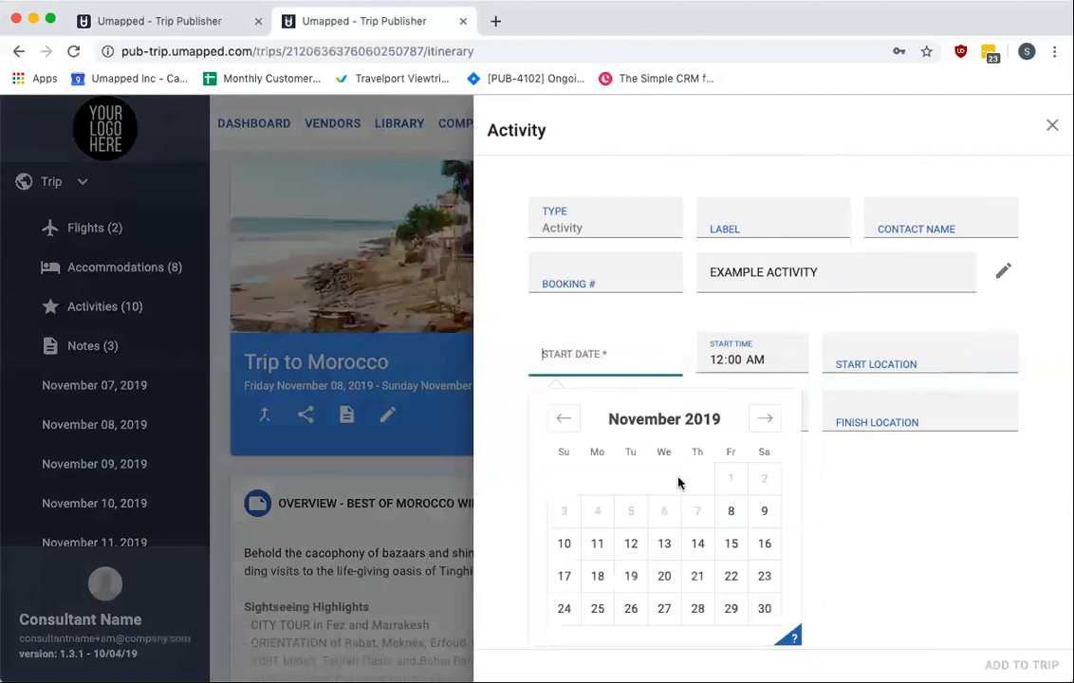
click(697, 540)
click(638, 409)
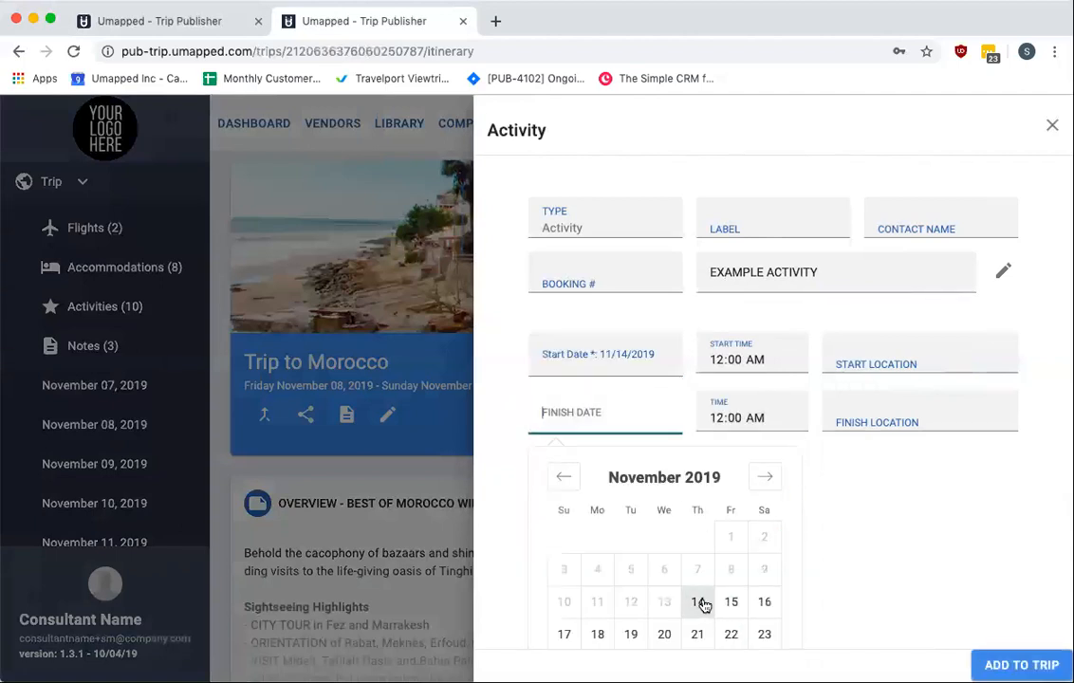
click(698, 602)
Set the start time to 1:00 PM and the finish time to 2:00 PM, then add the activity to the trip
click(748, 410)
click(719, 363)
text(1)
click(719, 419)
text(2)
click(754, 361)
text(p)
click(755, 418)
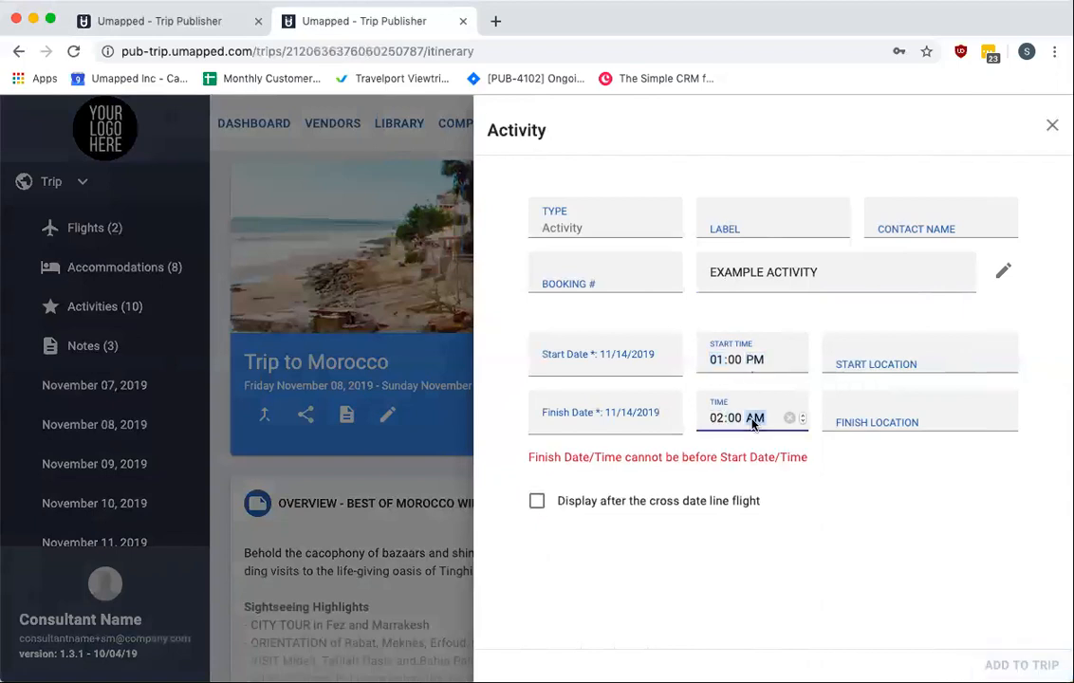
text(p)
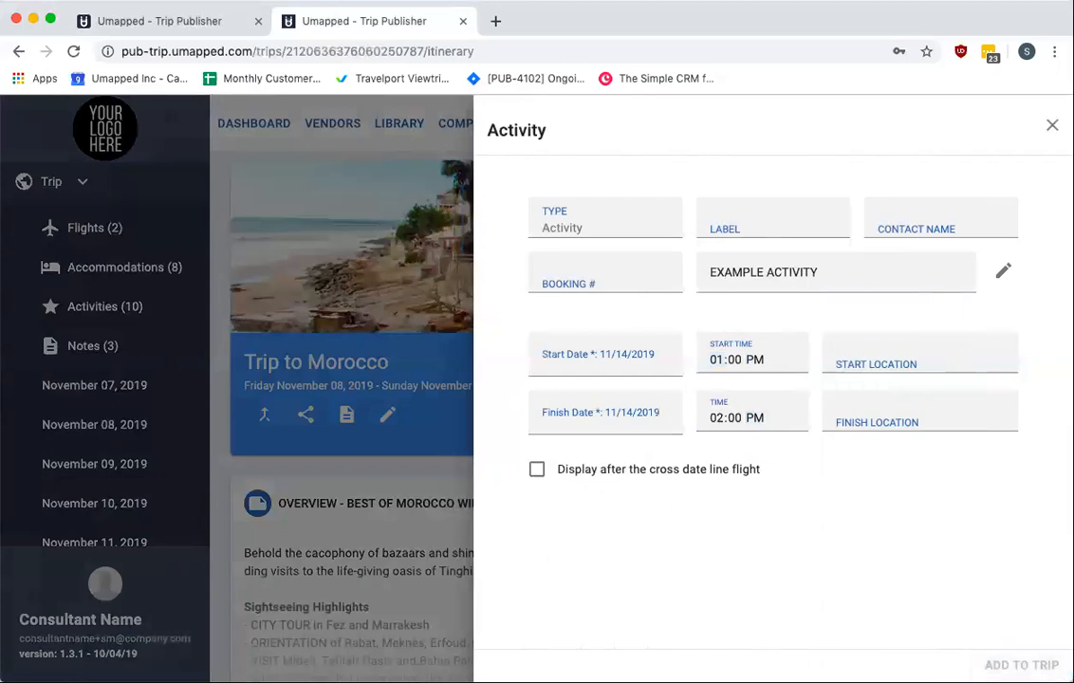
click(1021, 664)
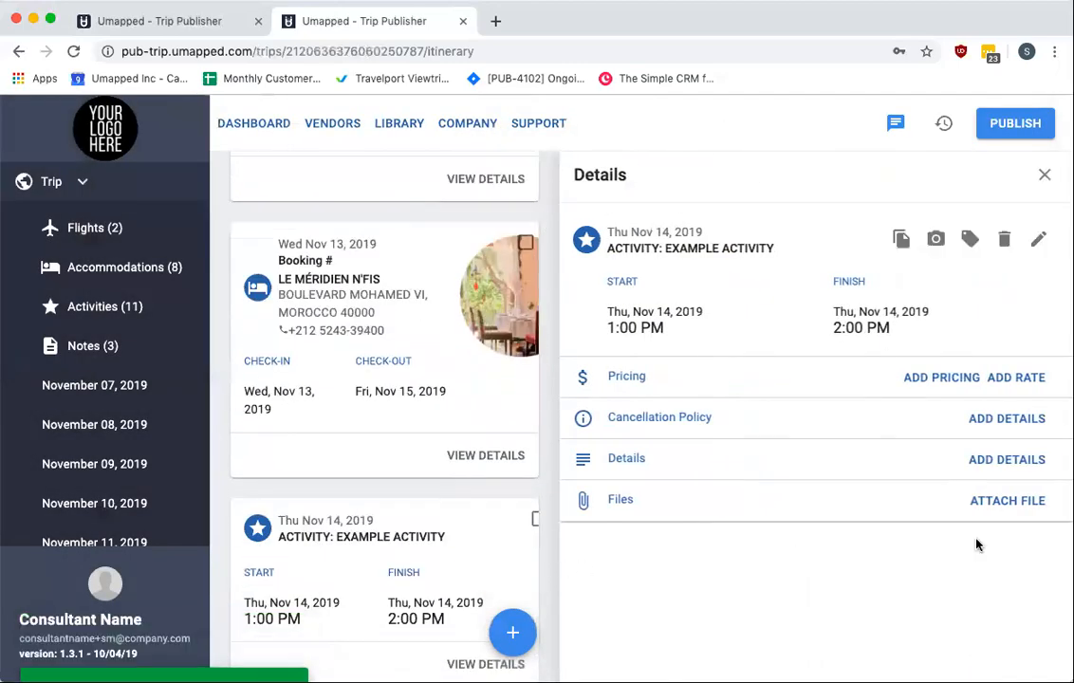
Open the Add Vendor form from the new activity's details and cancel it
click(936, 242)
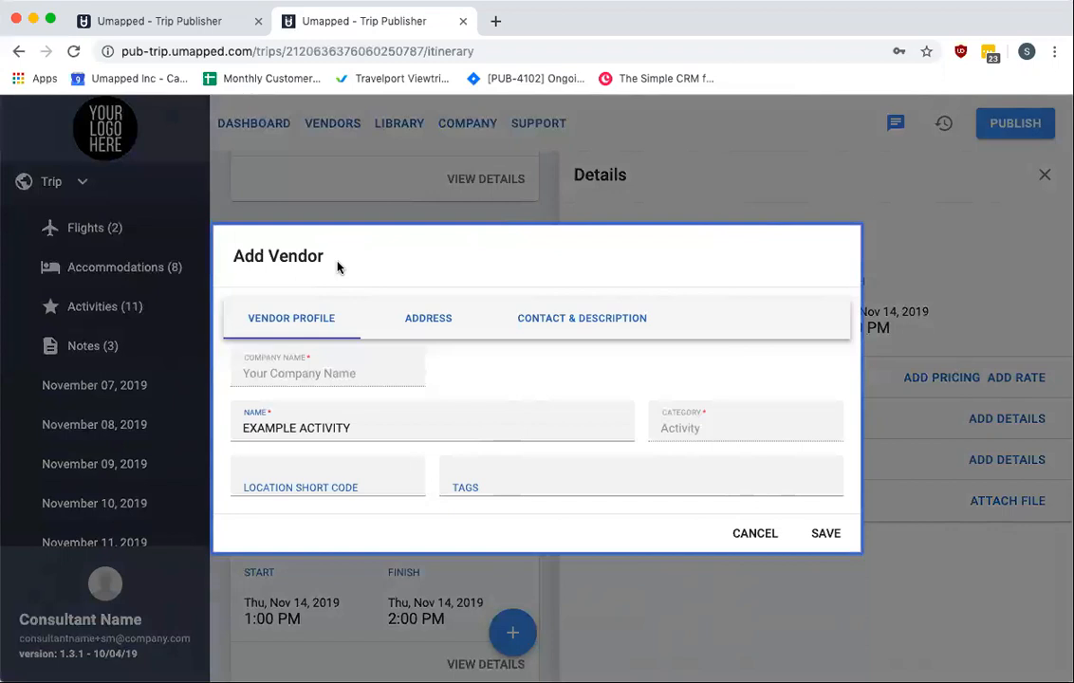
click(750, 535)
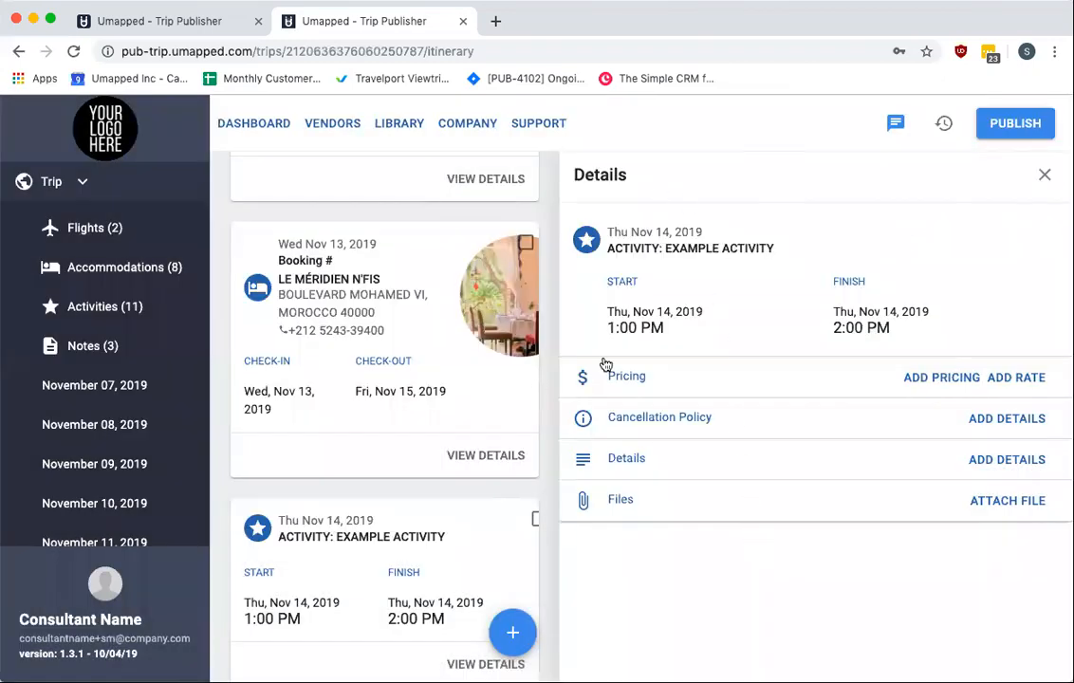
Scroll the itinerary and open the details of the Marrakesh – Essaouira activity
scroll(477, 523, down, 3)
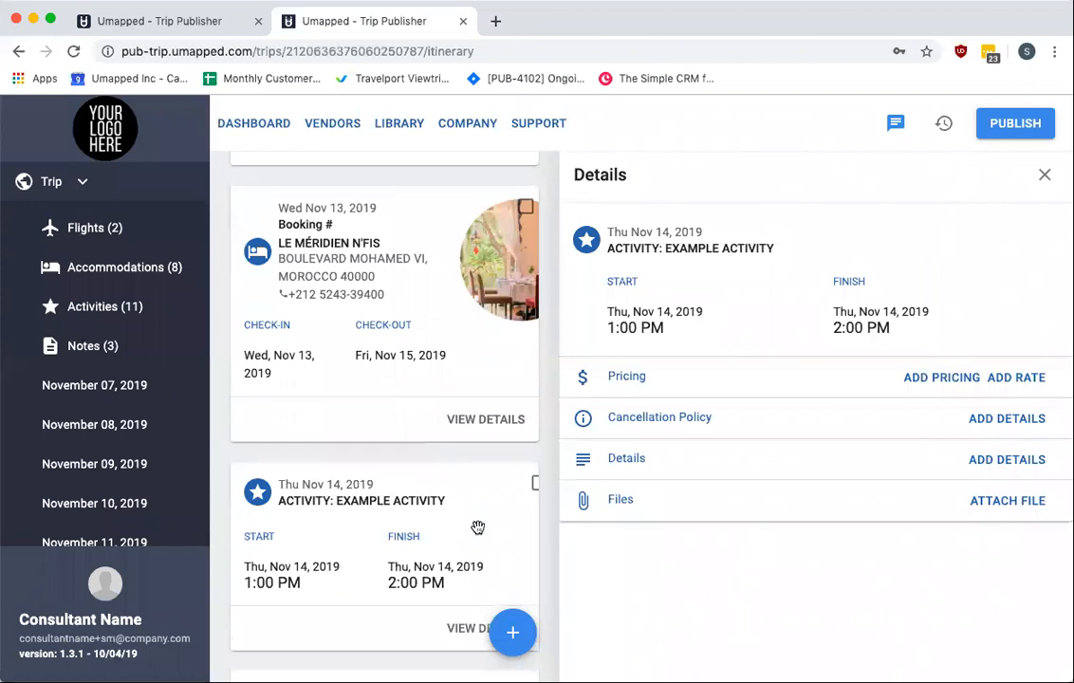
click(486, 374)
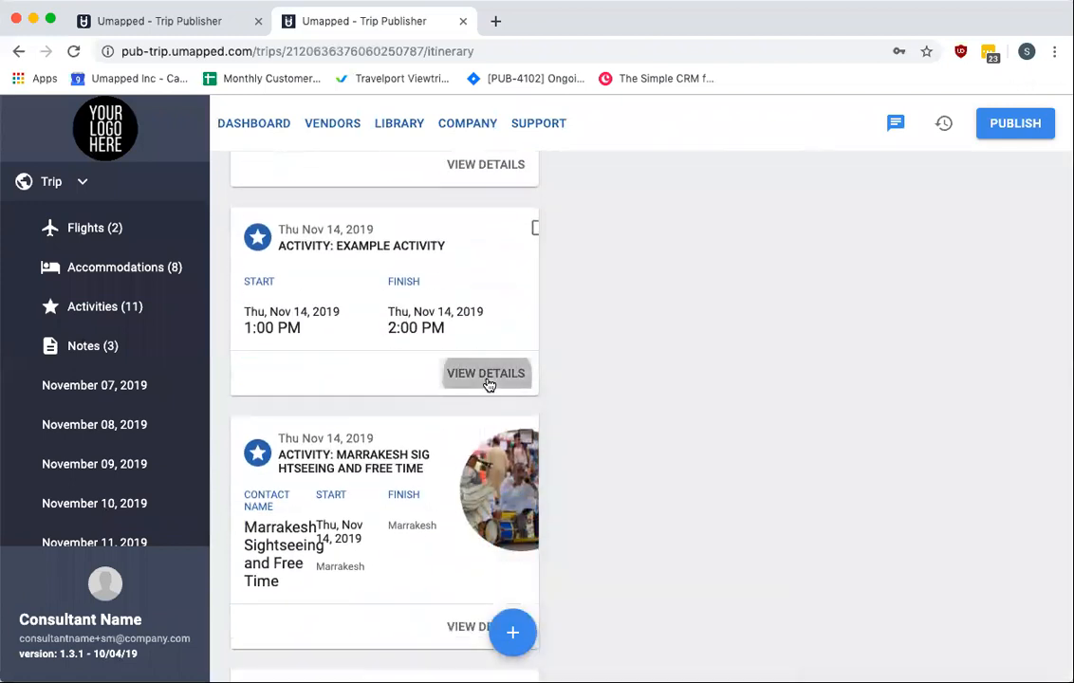
scroll(972, 457, down, 1)
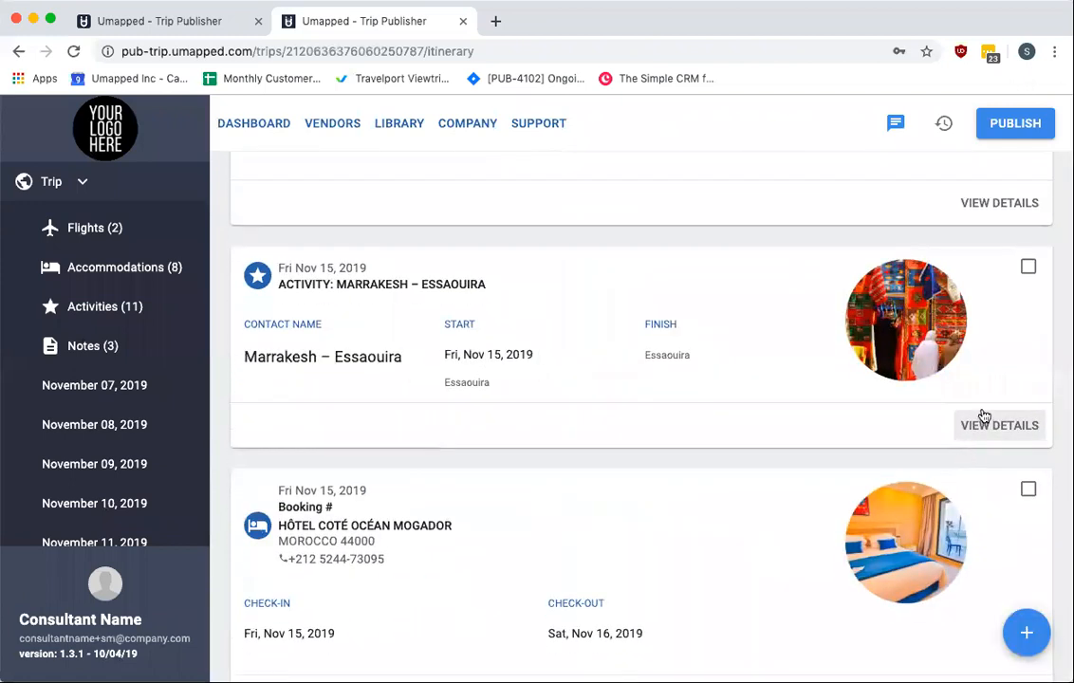
click(998, 427)
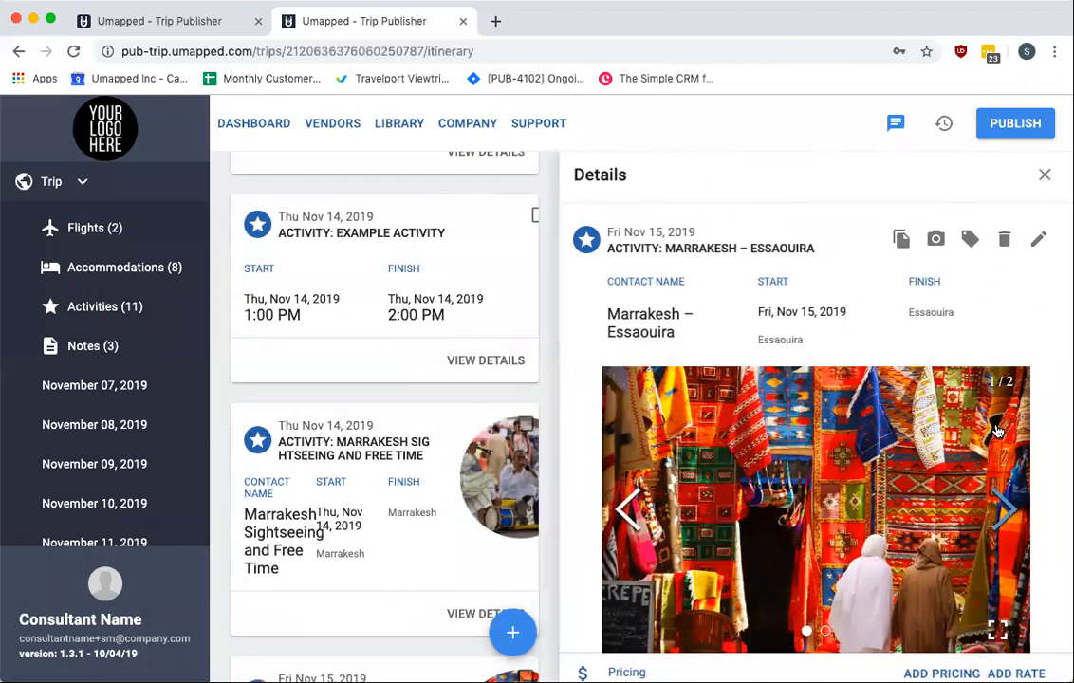
Open the activity's Edit Photos dialog and close it
scroll(998, 432, down, 1)
scroll(999, 432, up, 1)
scroll(999, 432, down, 1)
scroll(987, 379, up, 1)
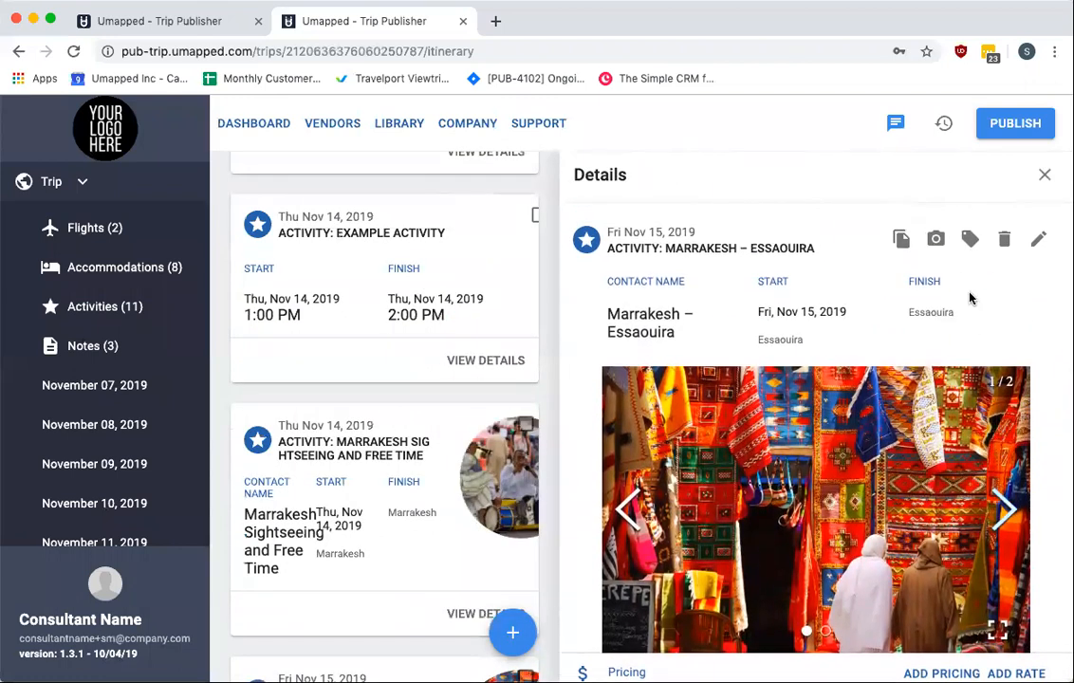
click(936, 242)
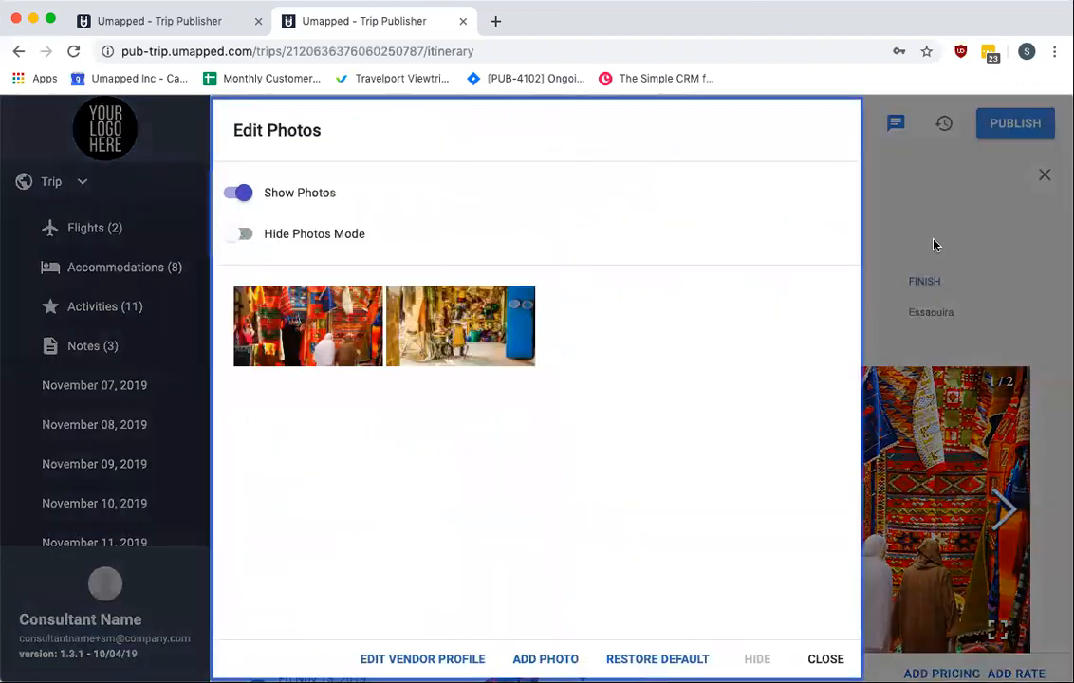
click(826, 658)
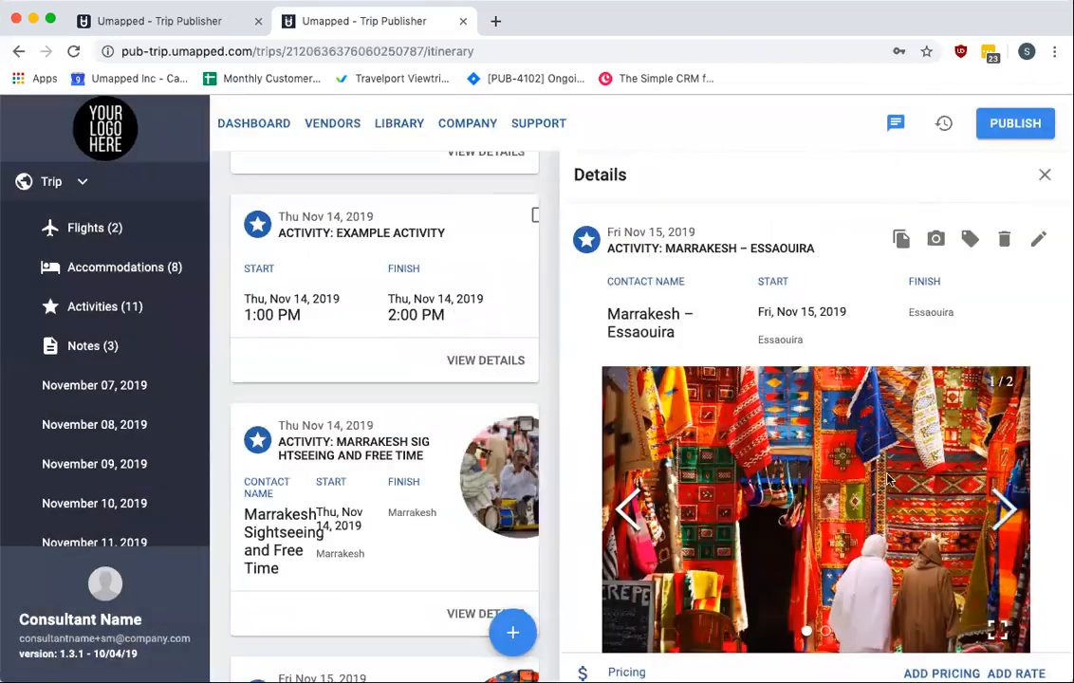
Close the details panel, find EXAMPLE ACTIVITY by searching the page for example, and open its details
click(1044, 177)
scroll(503, 410, down, 10)
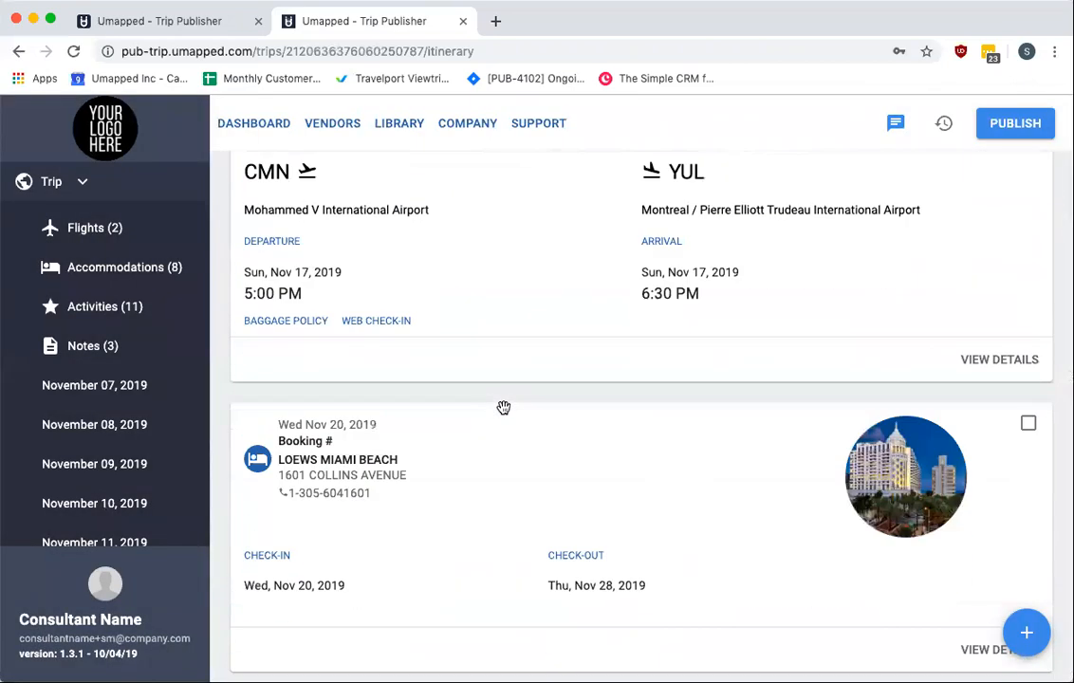
scroll(503, 408, up, 3)
scroll(503, 408, up, 3)
key(ctrl+f)
text(example)
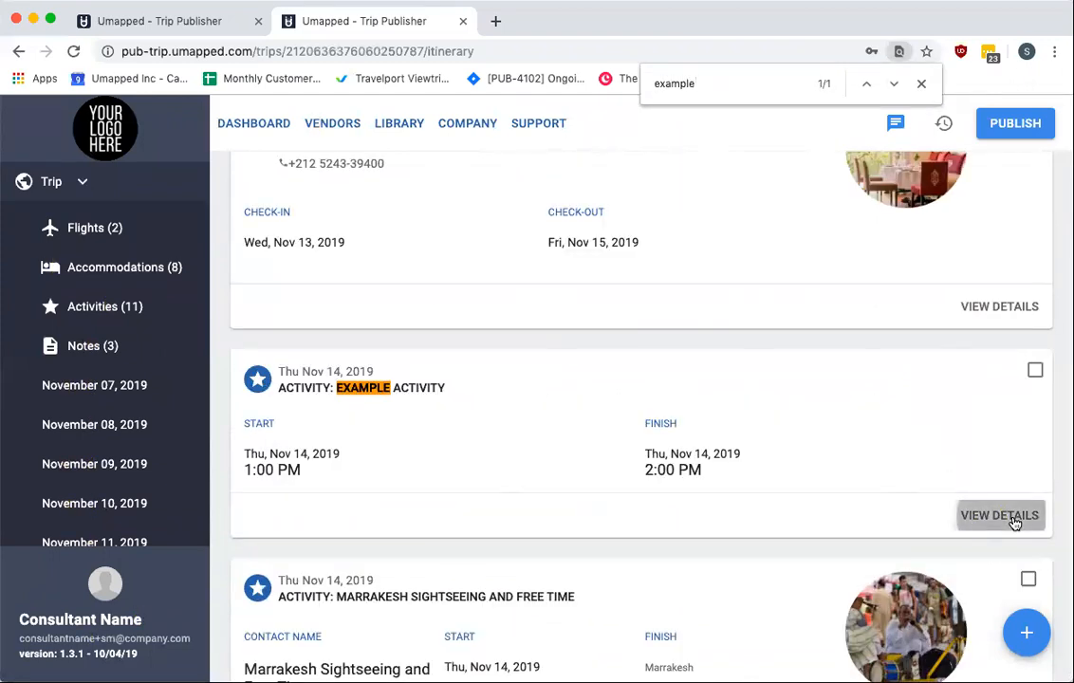
click(1013, 520)
key(Escape)
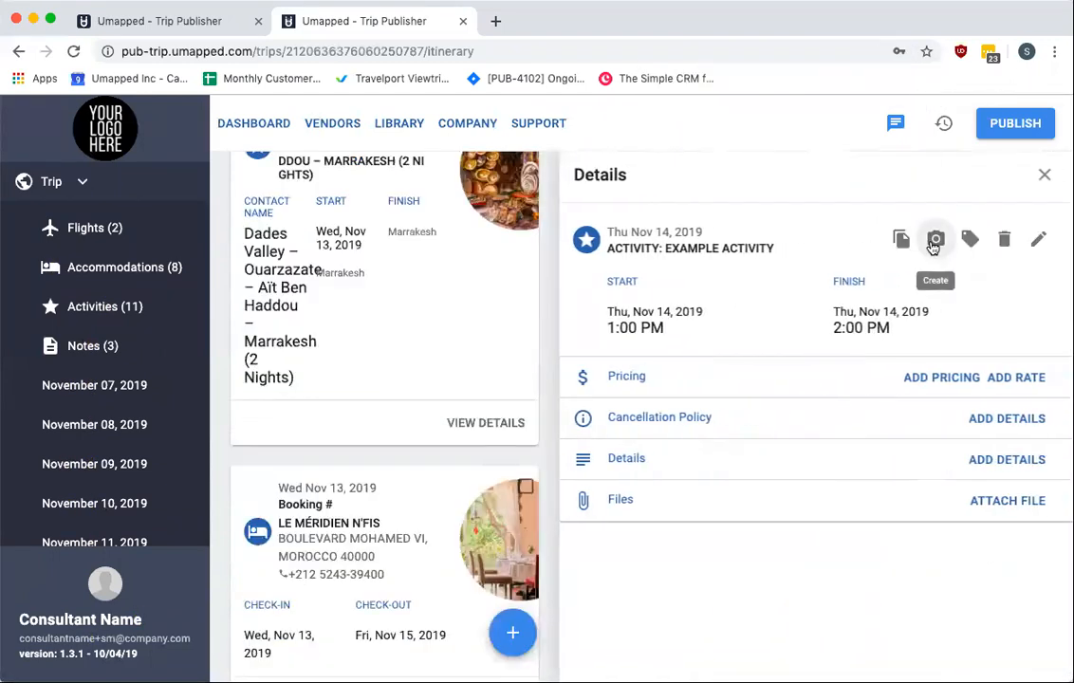
Open the Add Vendor form for EXAMPLE ACTIVITY, review its address and contact tabs, and cancel
click(936, 239)
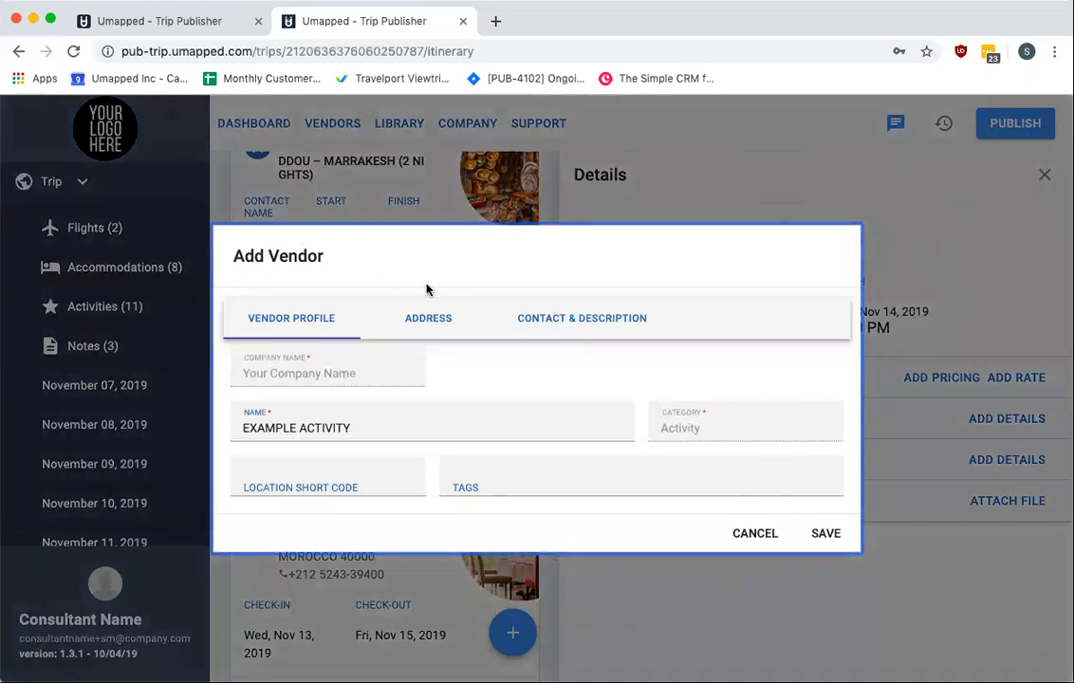
click(422, 319)
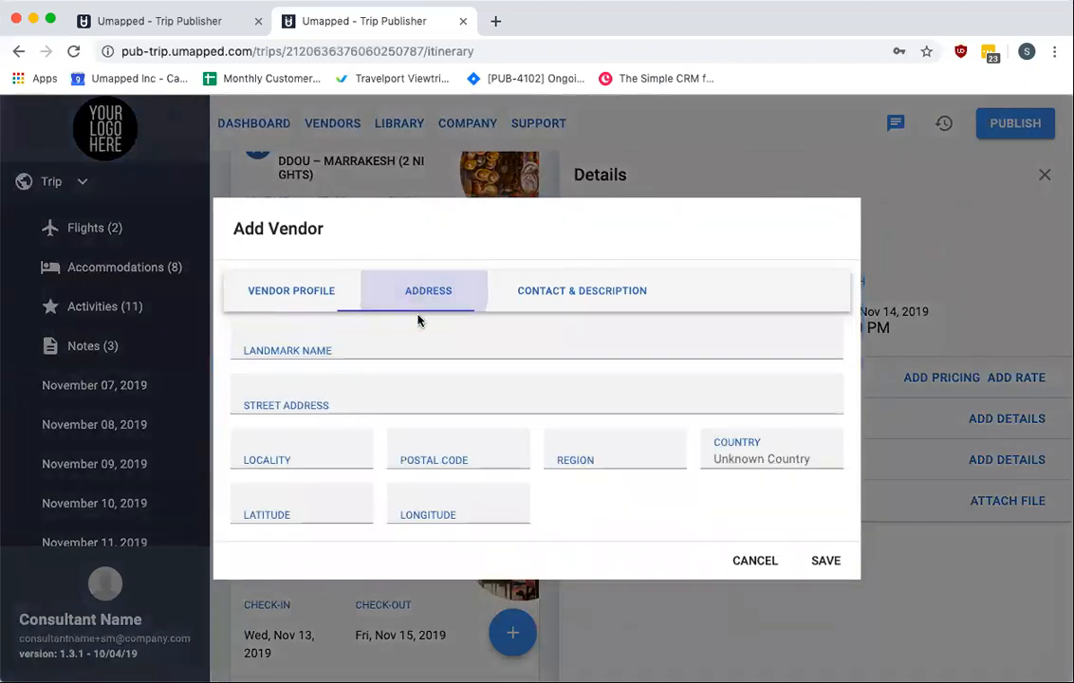
click(587, 300)
click(425, 296)
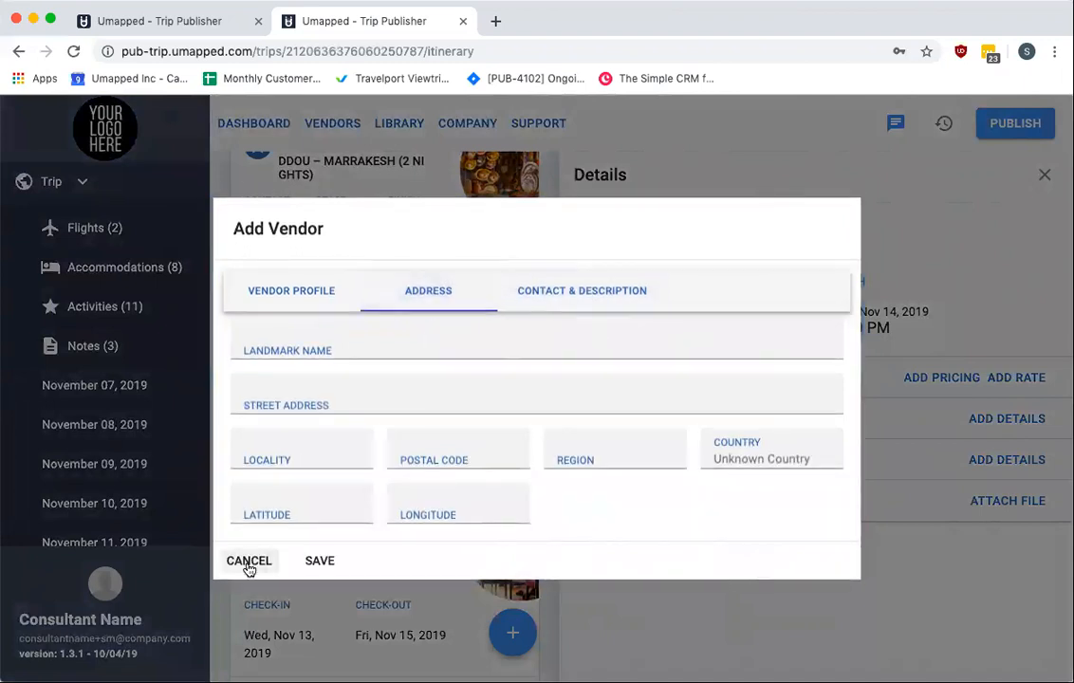
click(248, 561)
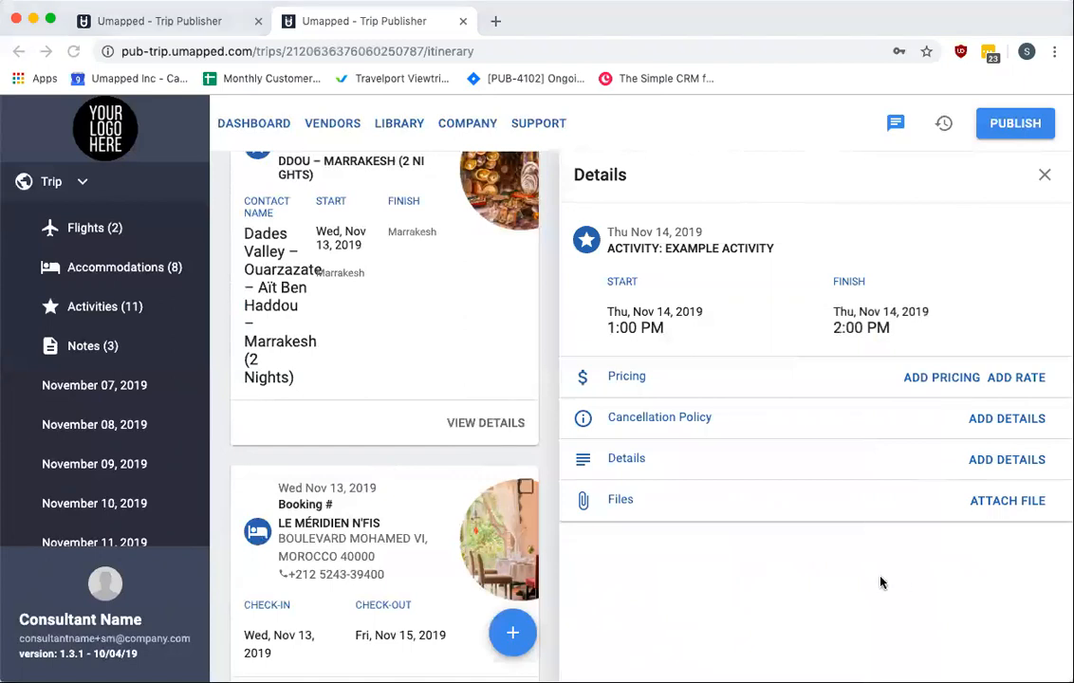